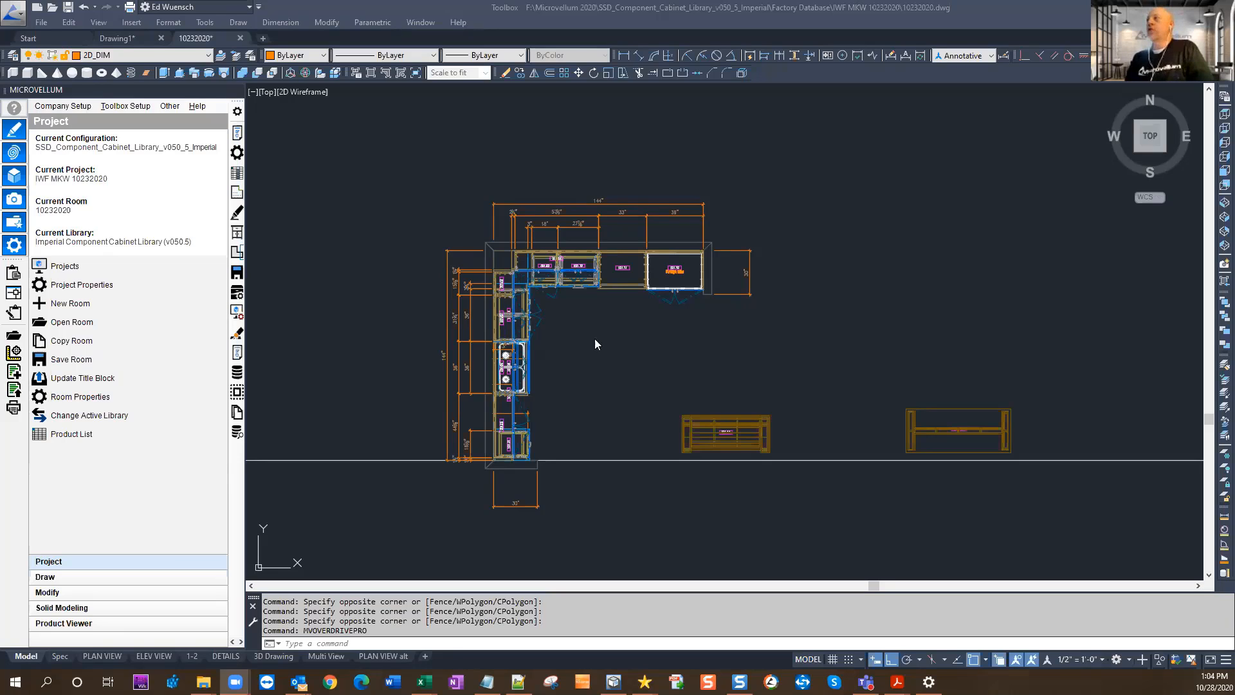
# Examine the room's plan view, including the cabinet run and the bench seating product 501.14.
pyautogui.scroll(-4, 594, 338)
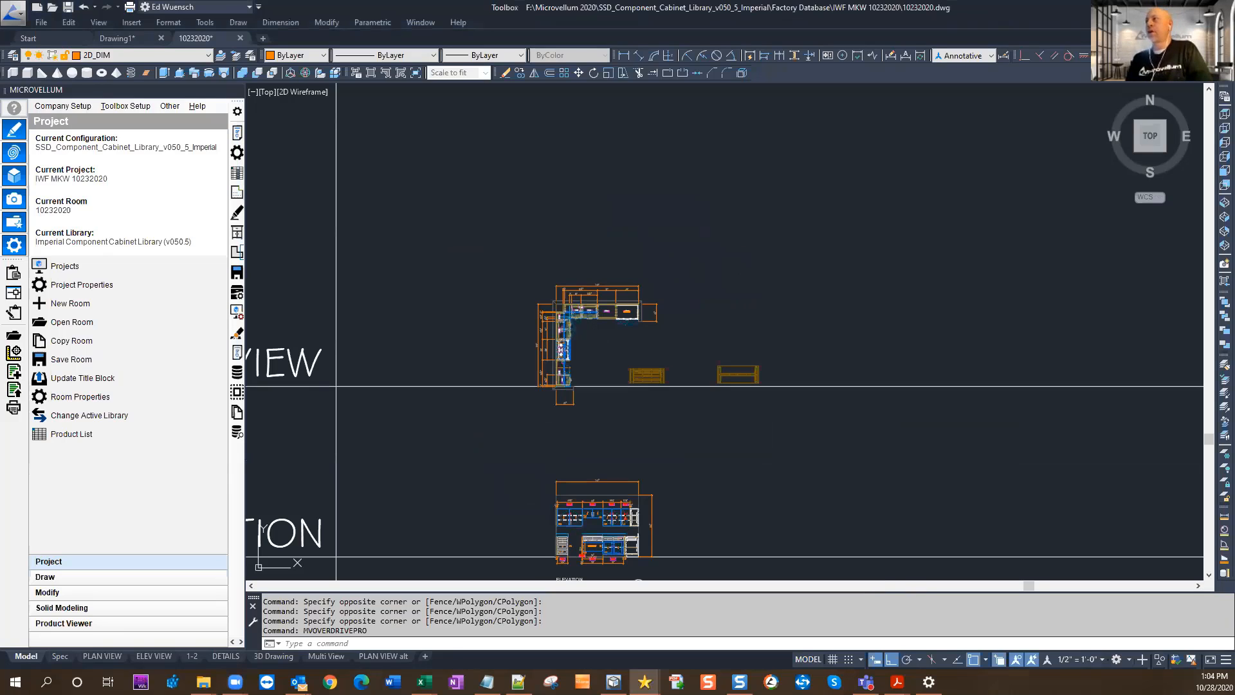
pyautogui.scroll(4, 584, 341)
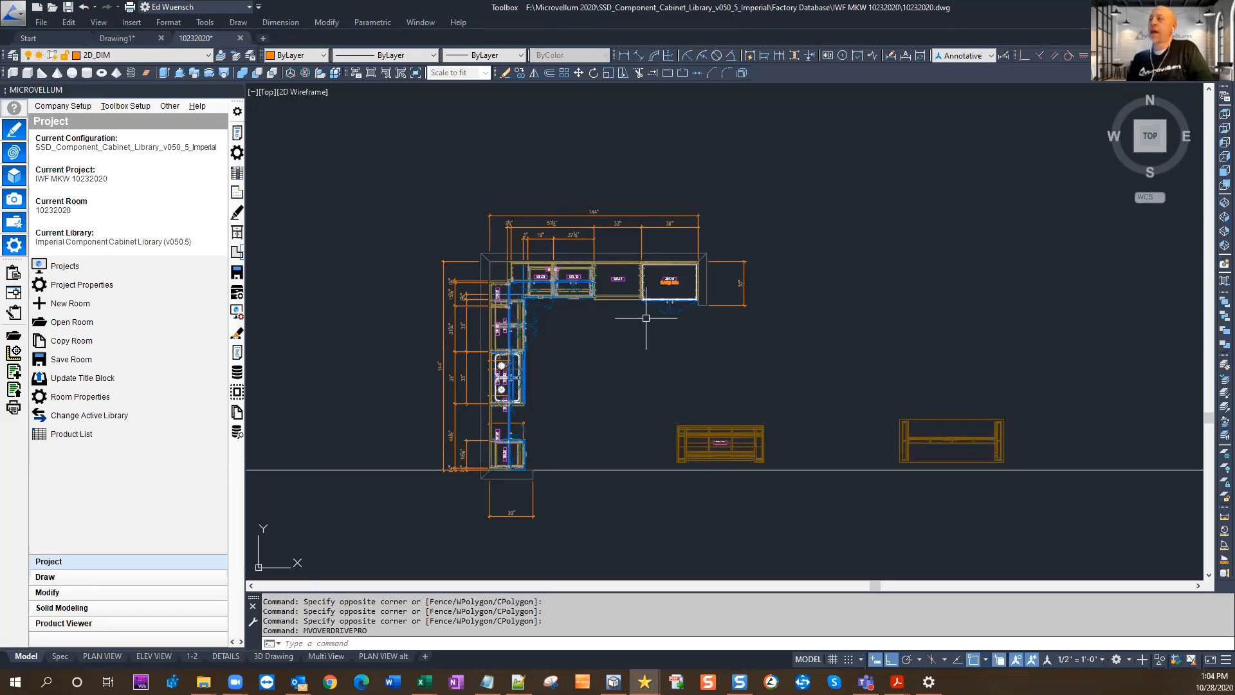
pyautogui.moveTo(642, 341); pyautogui.dragTo(449, 247, button='middle')
pyautogui.scroll(6, 510, 298)
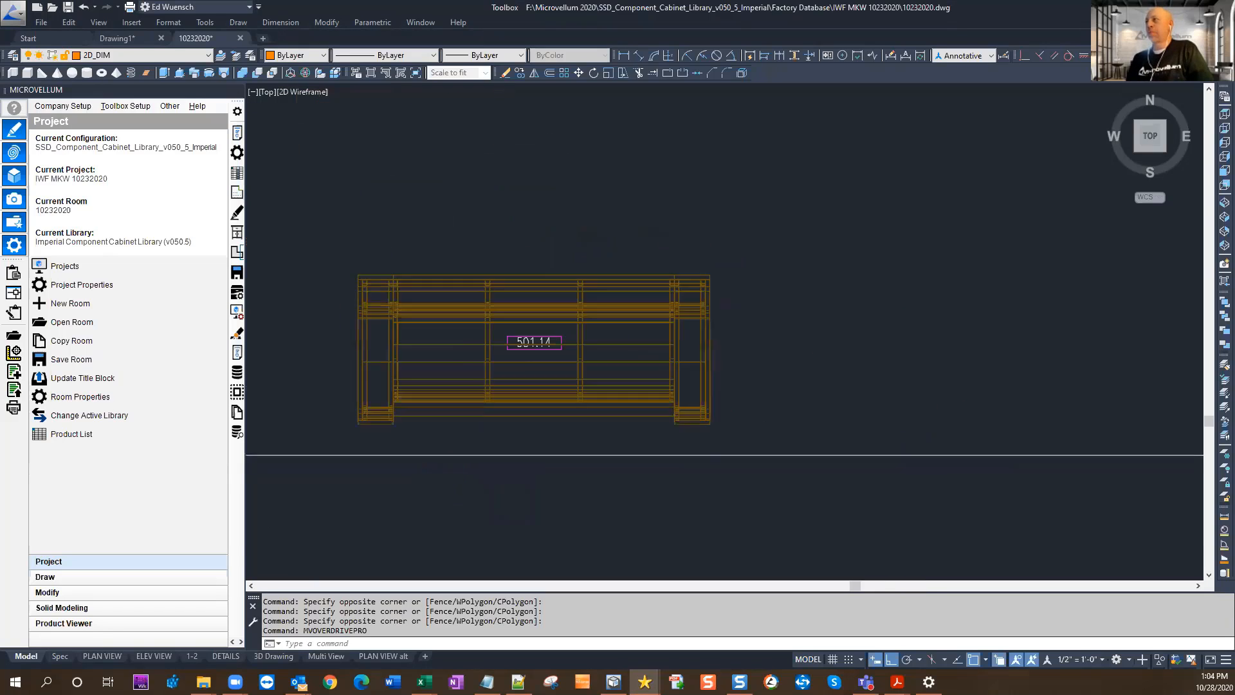
pyautogui.scroll(2, 528, 310)
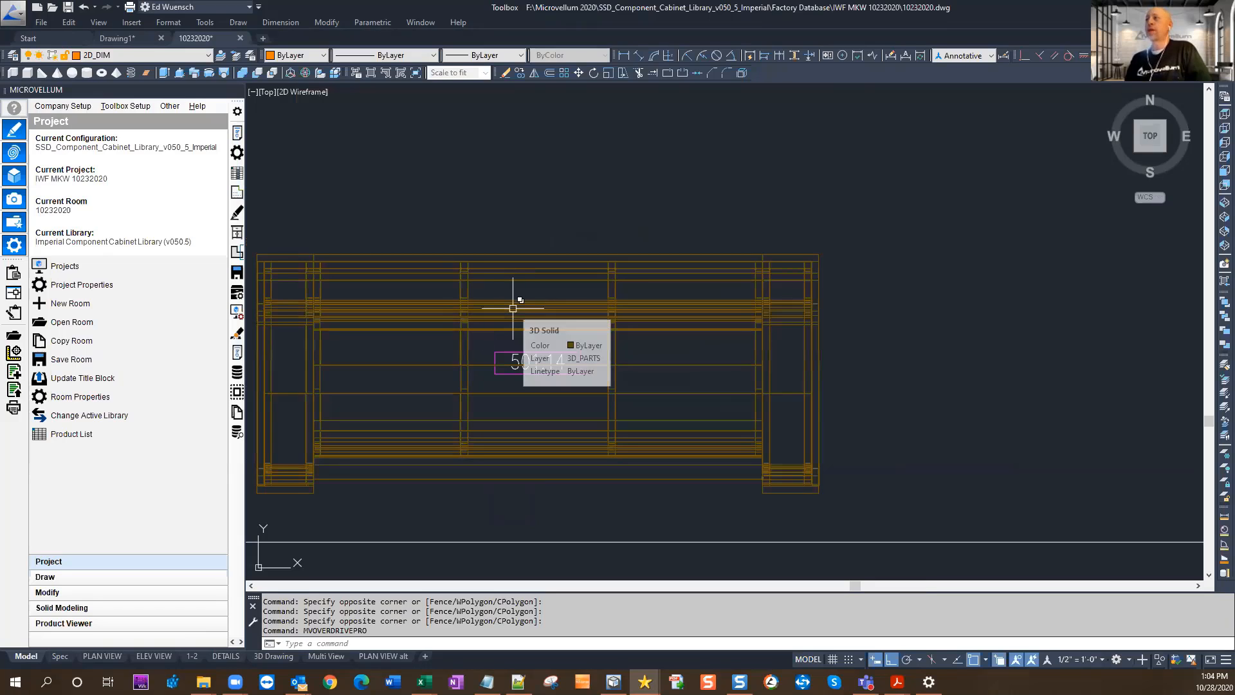
pyautogui.scroll(-8, 516, 308)
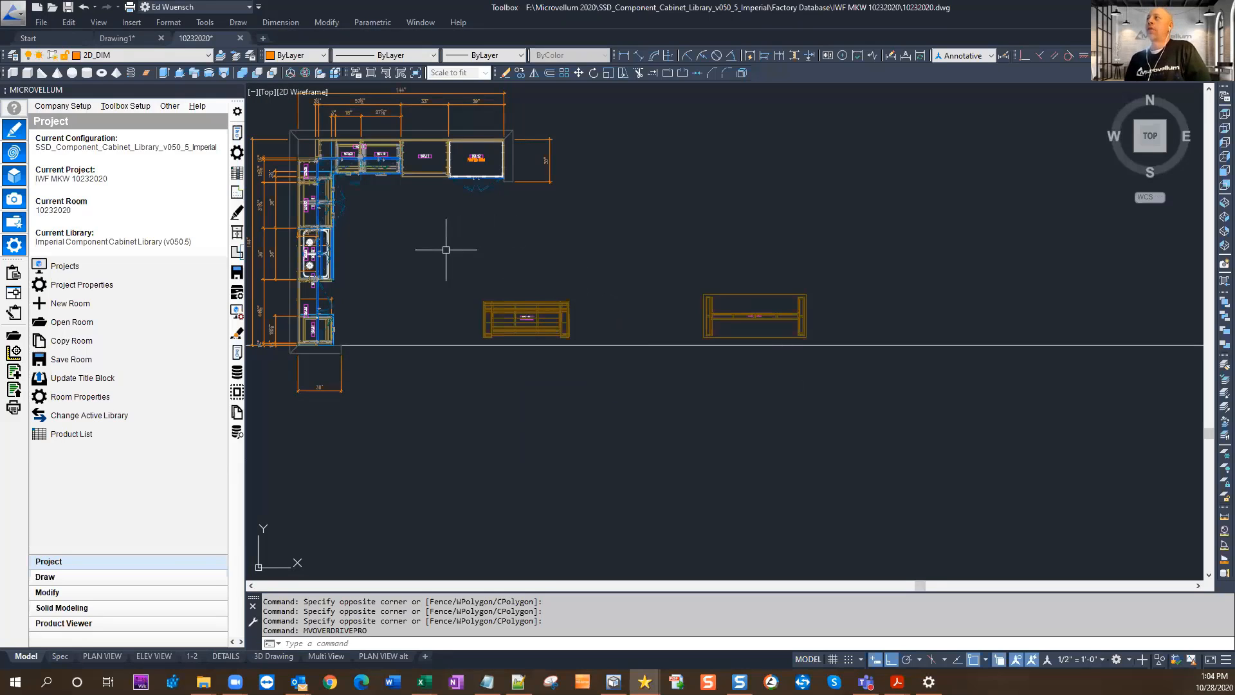
pyautogui.moveTo(446, 254); pyautogui.dragTo(584, 273, button='middle')
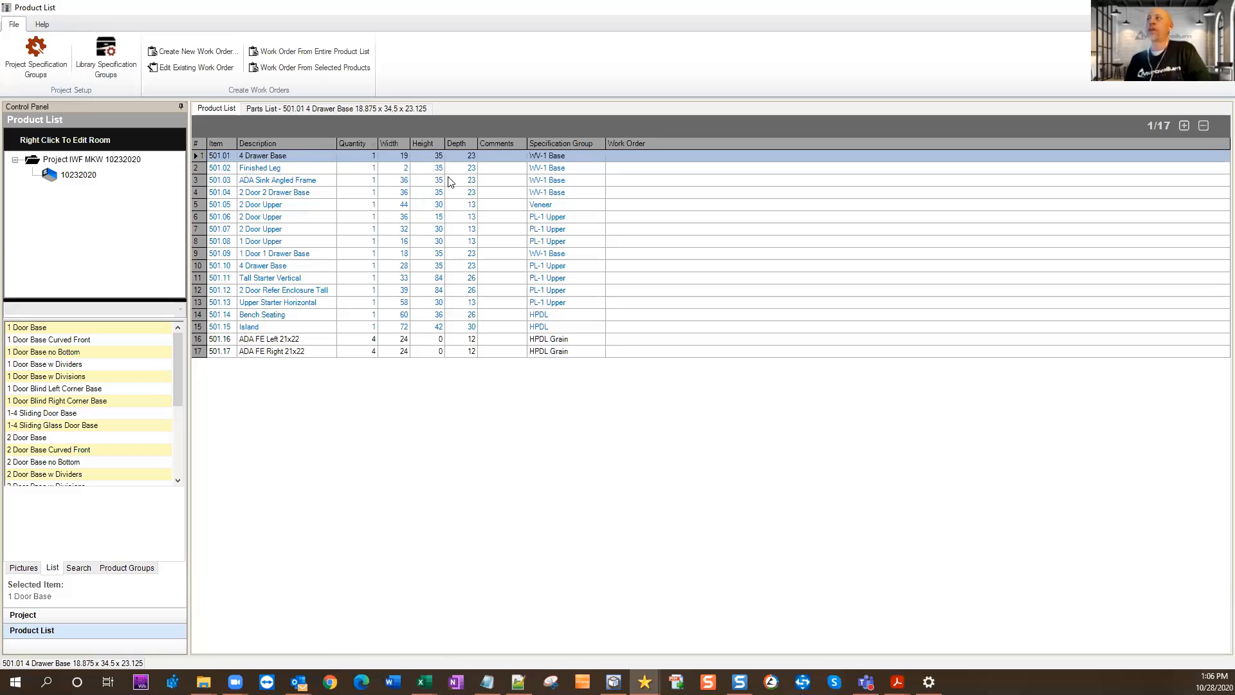
# Sort the product list by specification group and select all products in the PL-1 Upper group.
pyautogui.click(575, 143)
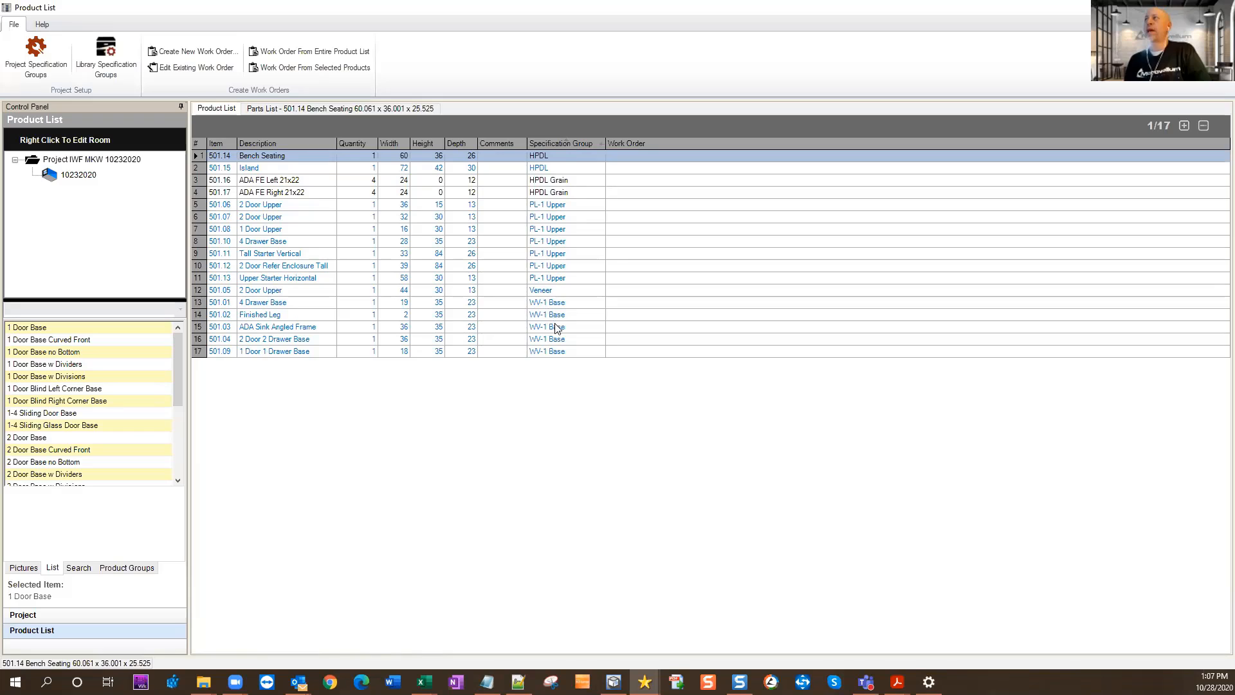
pyautogui.click(564, 204)
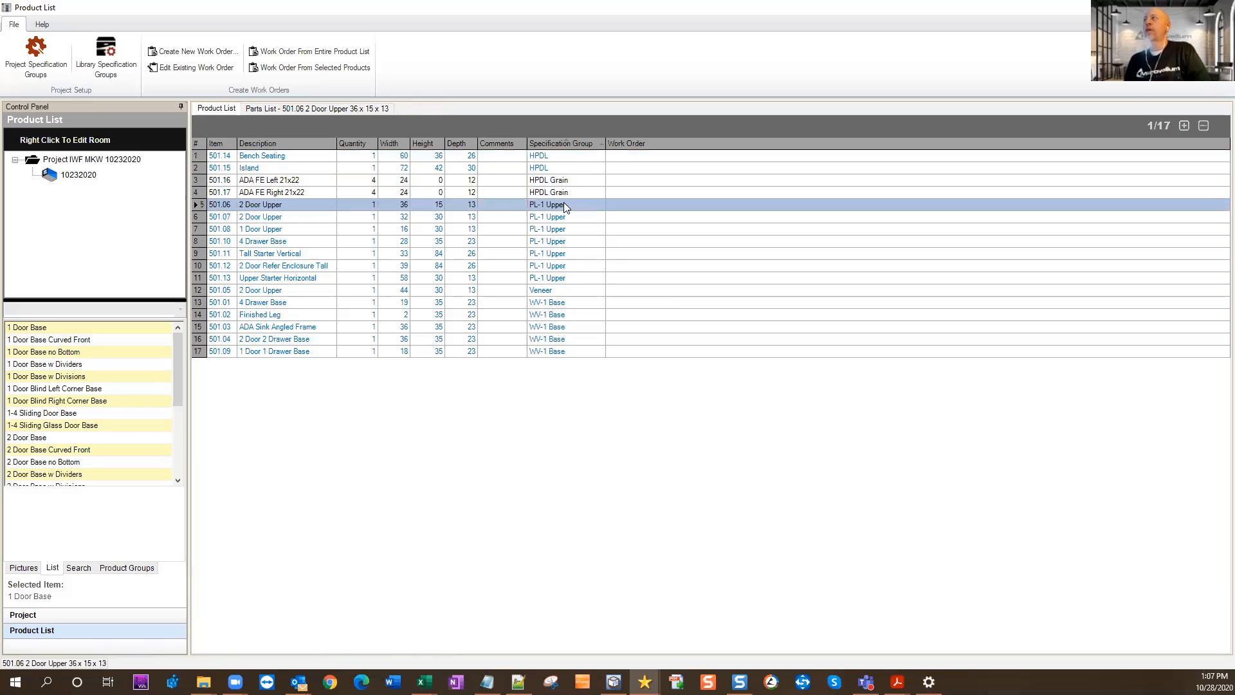
pyautogui.keyDown('shift'); pyautogui.click(561, 279); pyautogui.keyUp('shift')
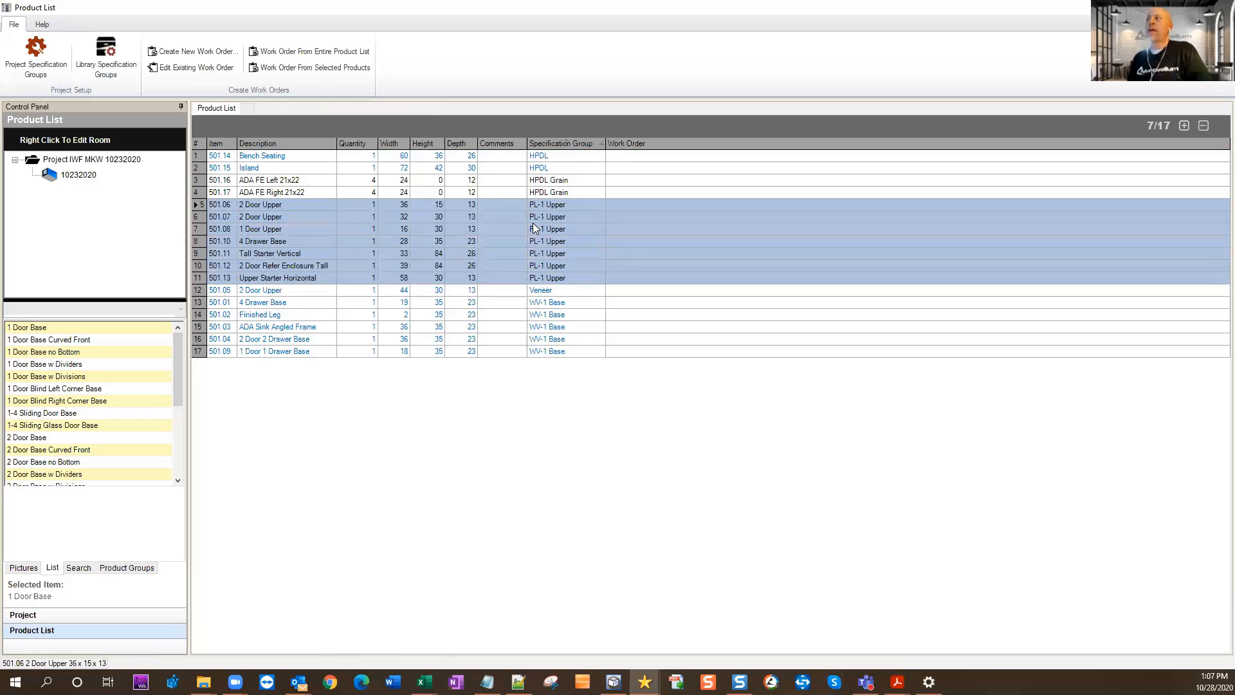
# Change the specification group of product 501.10 4 Drawer Base to WV-1 Base and re-sort the list by specification group.
pyautogui.doubleClick(270, 240)
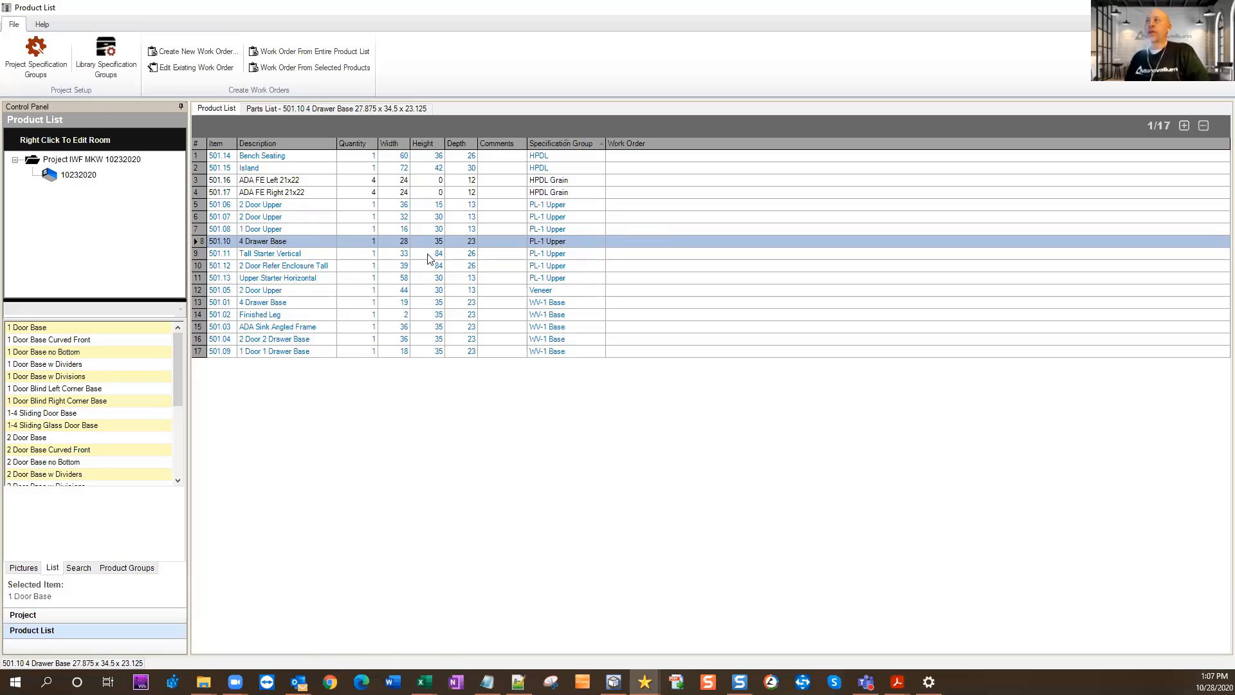
pyautogui.click(551, 241)
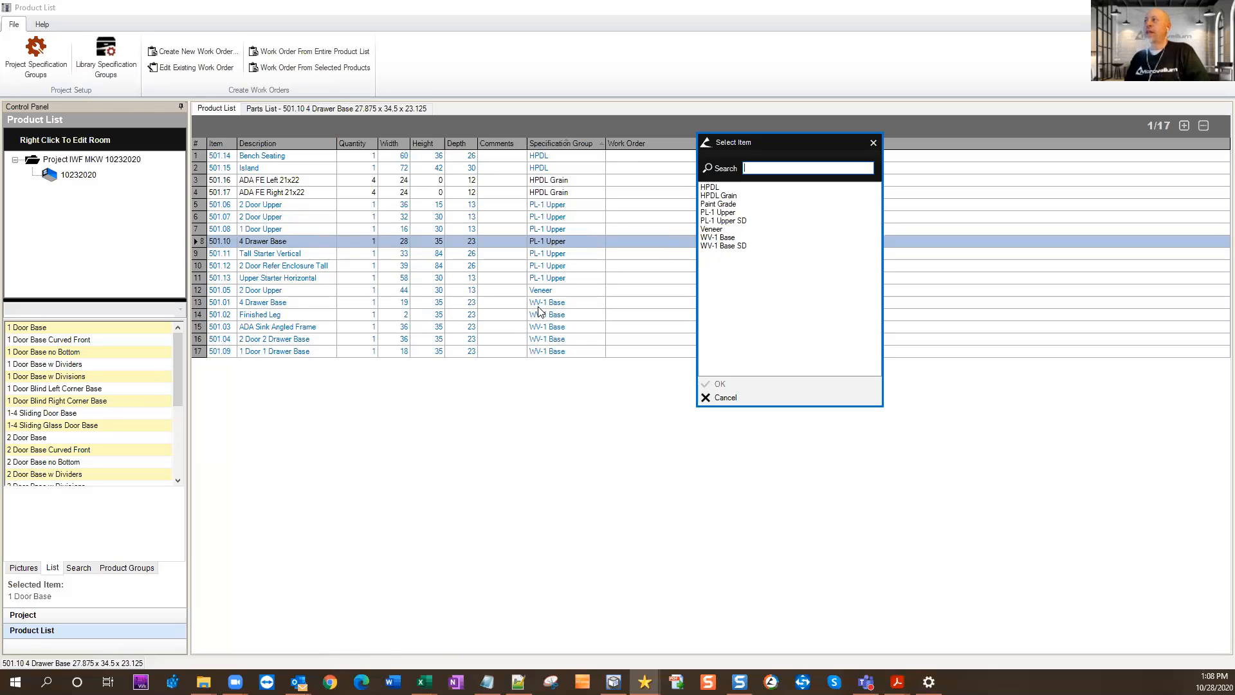
pyautogui.click(721, 238)
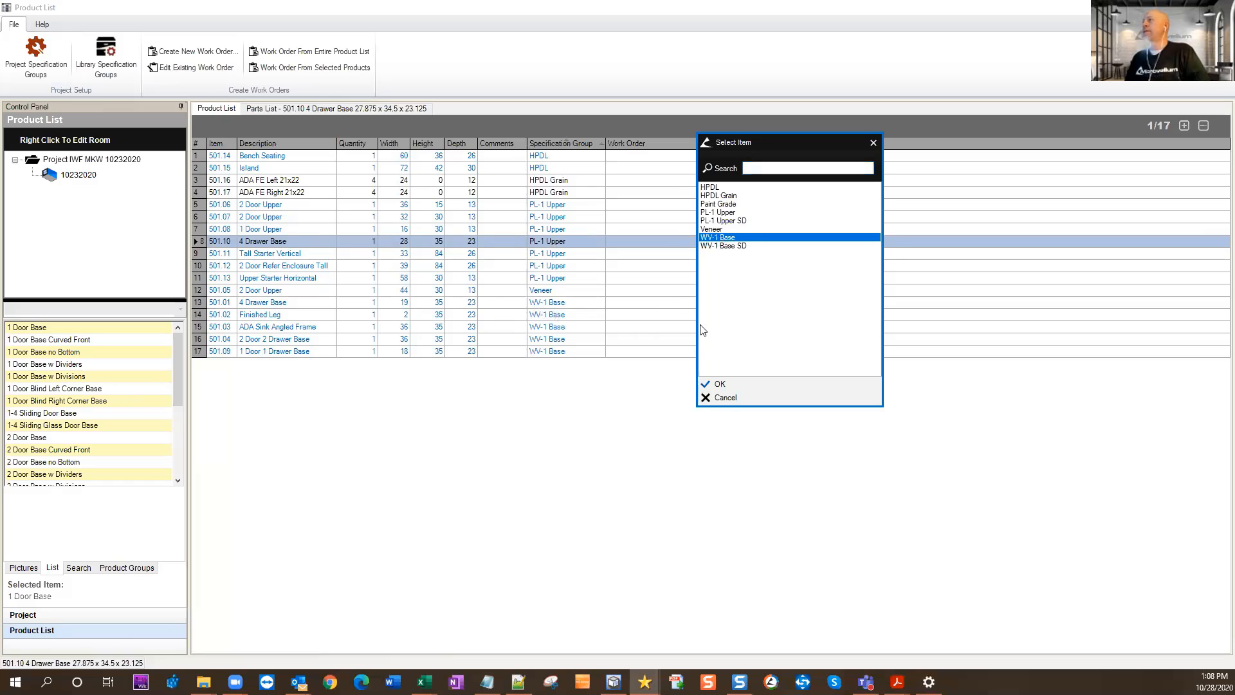
pyautogui.click(710, 384)
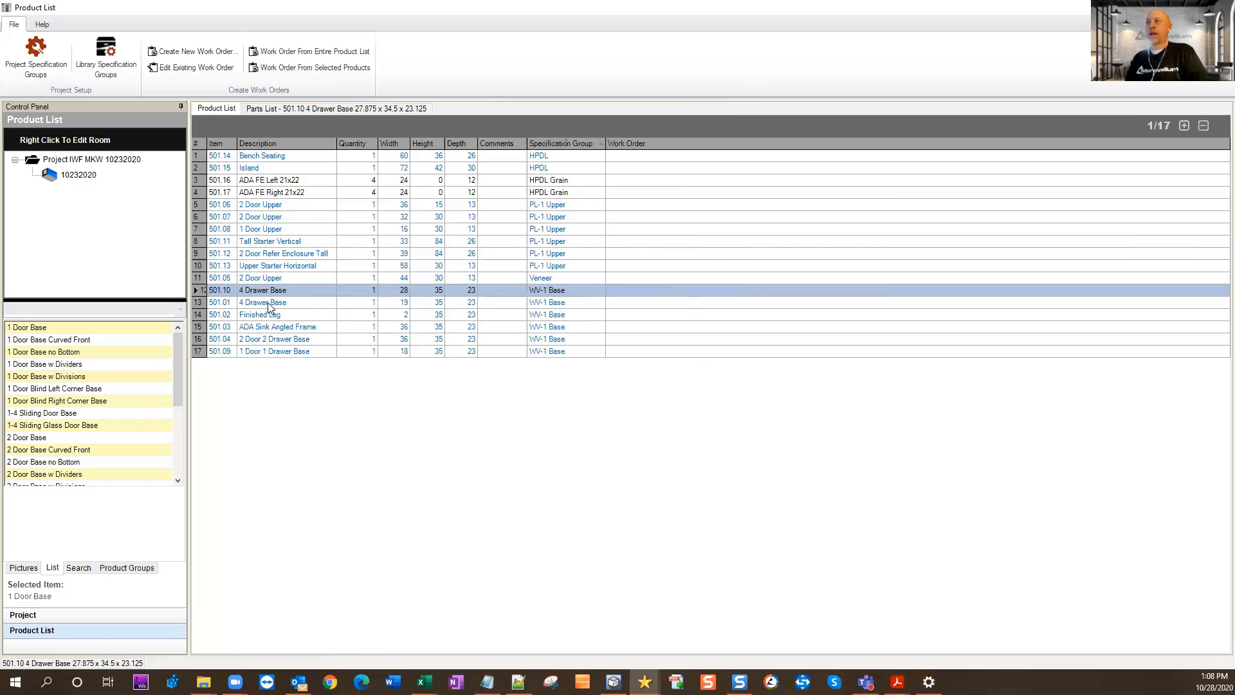
pyautogui.click(562, 143)
pyautogui.click(562, 143)
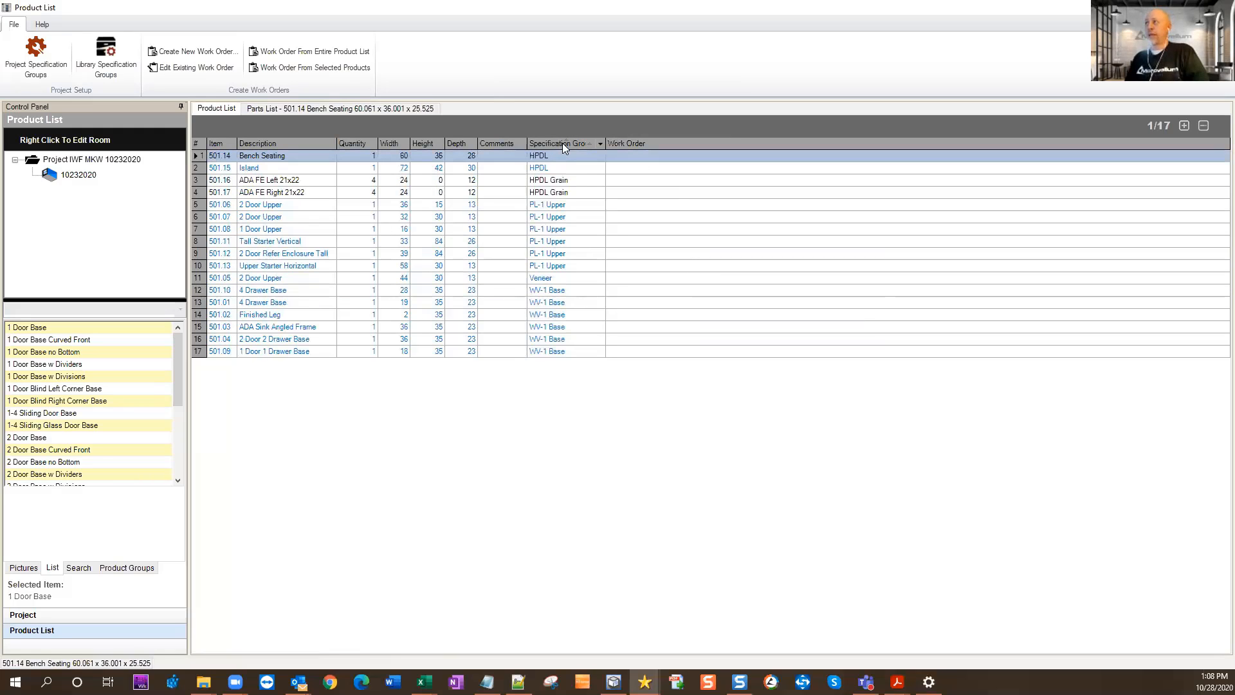
# Change the specification group of product 501.05 2 Door Upper to PL-1 Upper and re-sort the list by specification group.
pyautogui.click(547, 278)
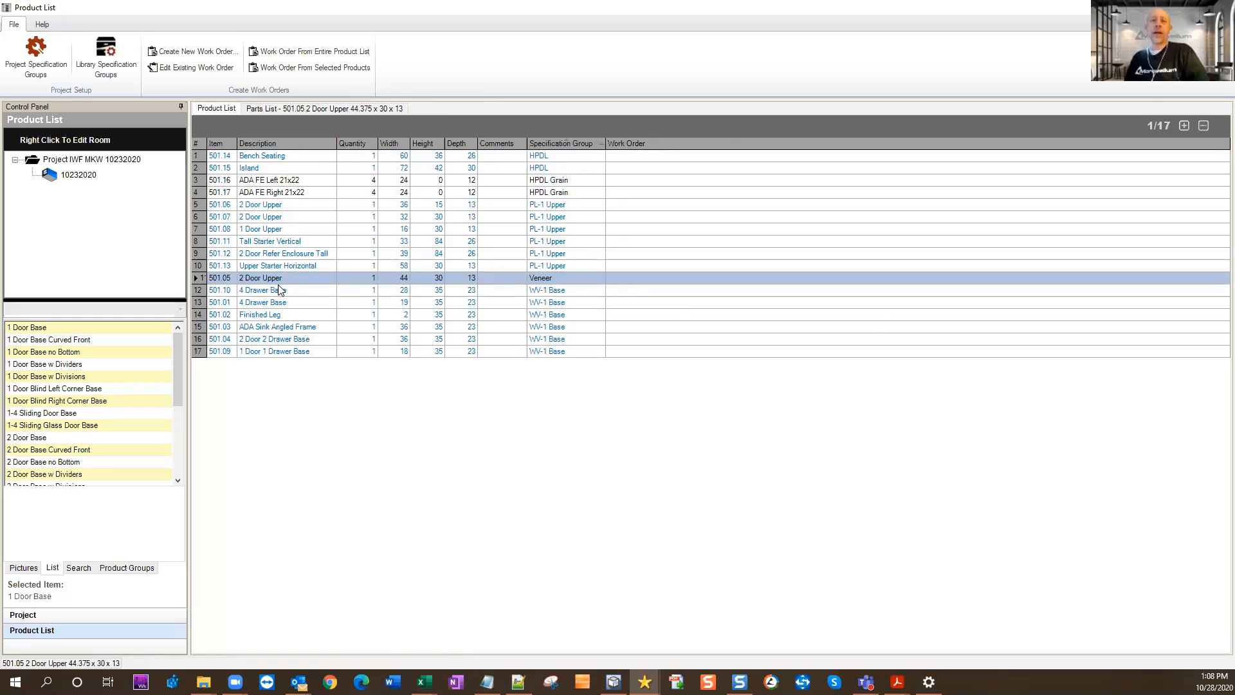
pyautogui.doubleClick(581, 281)
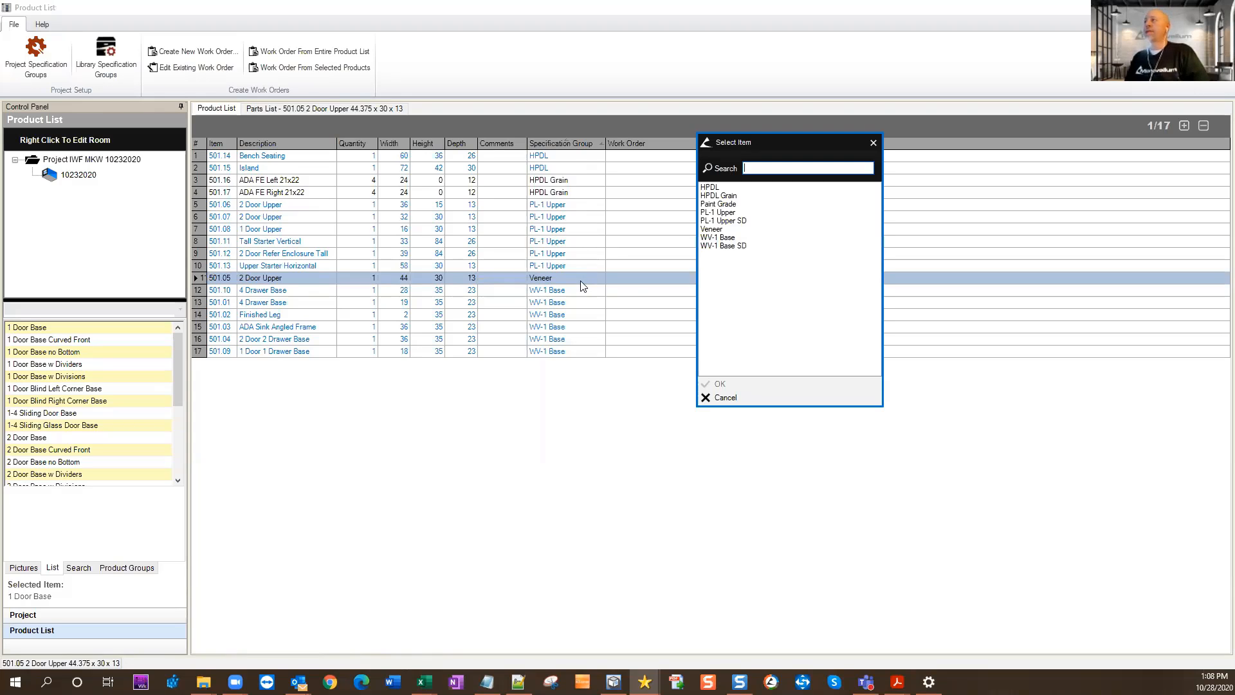
pyautogui.click(708, 213)
pyautogui.click(729, 386)
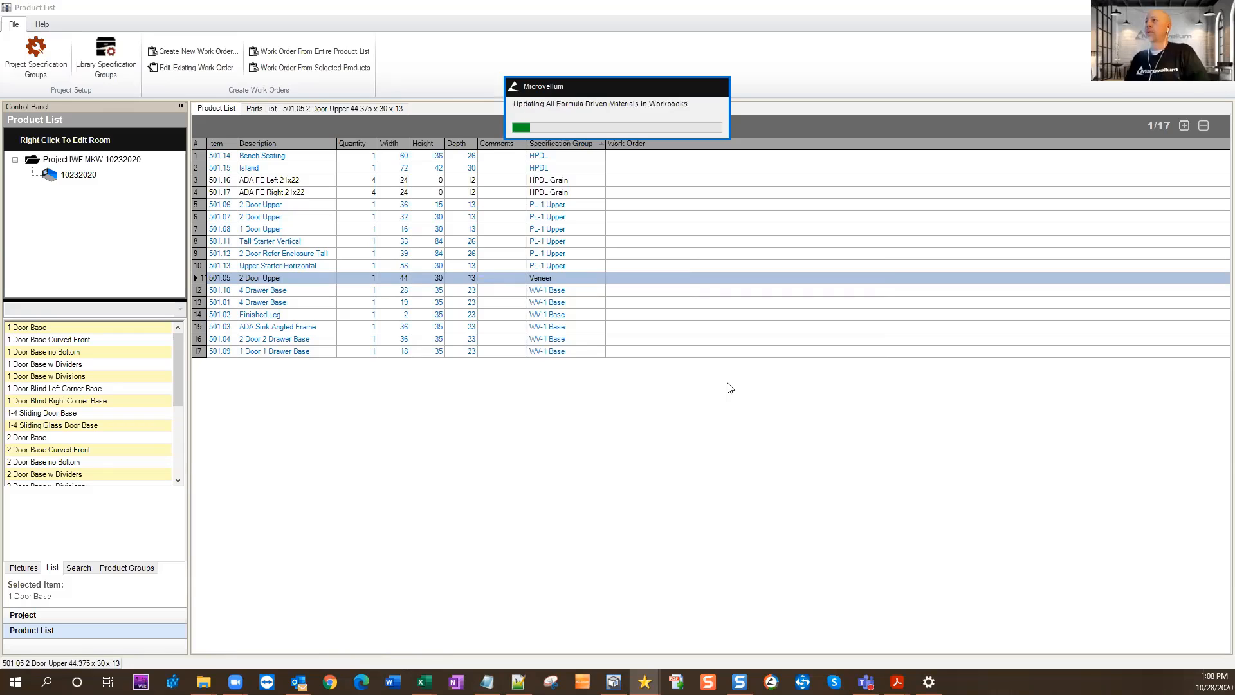
pyautogui.click(578, 145)
pyautogui.click(578, 144)
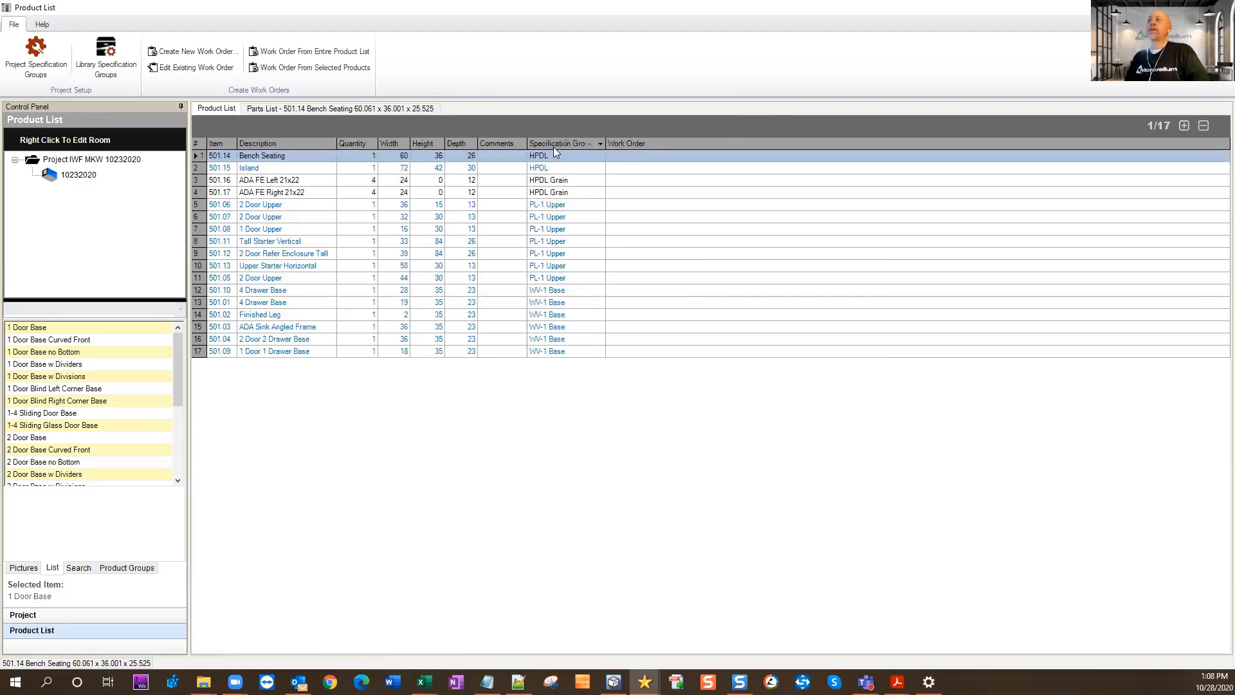
# Review which products belong to the WV-1 Base and PL-1 Upper specification groups.
pyautogui.click(549, 294)
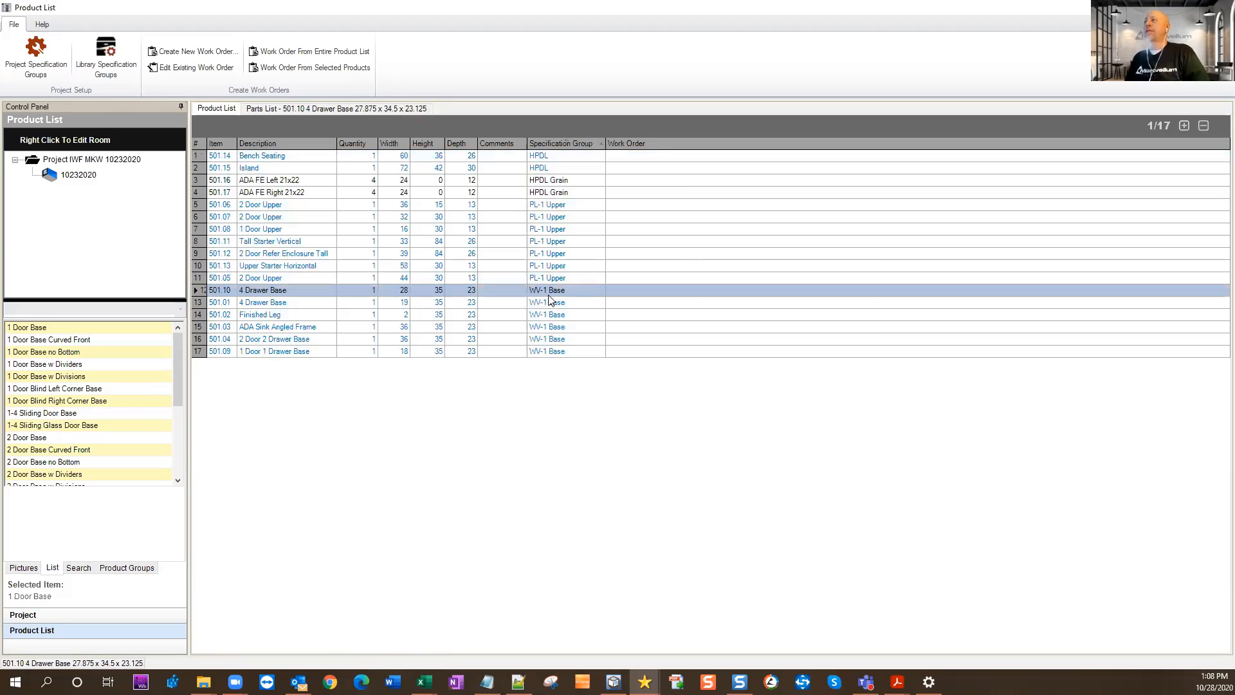
pyautogui.keyDown('shift'); pyautogui.click(554, 352); pyautogui.keyUp('shift')
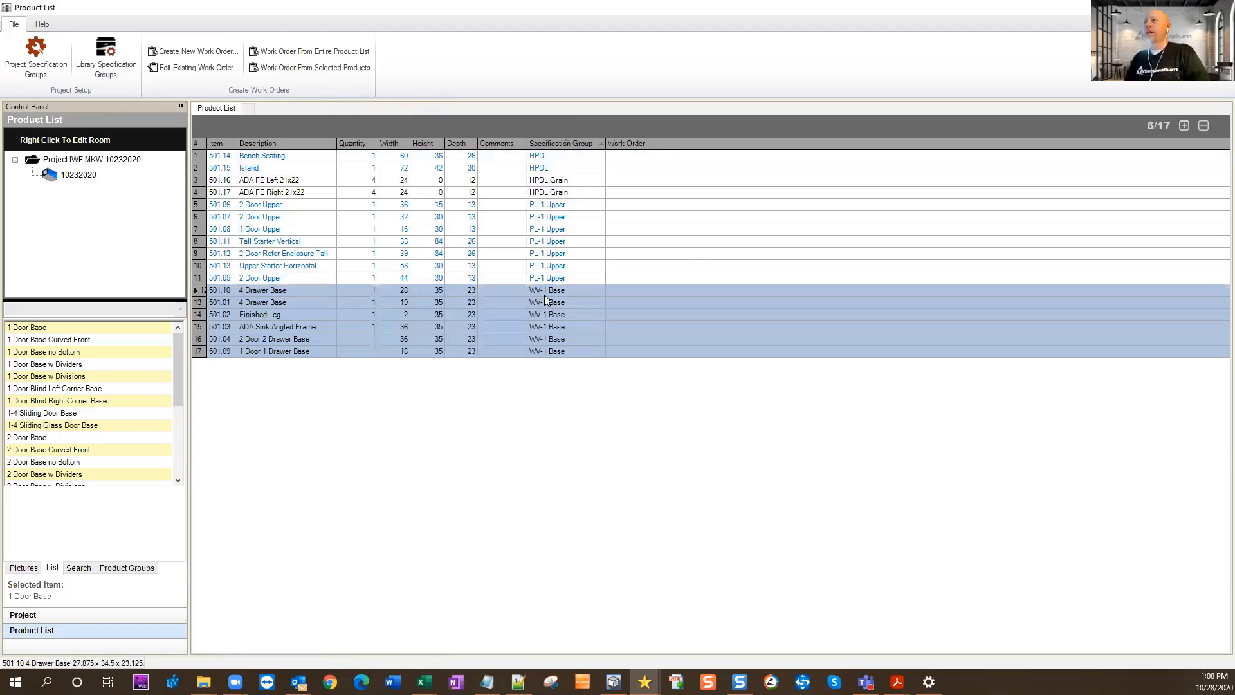
pyautogui.click(555, 278)
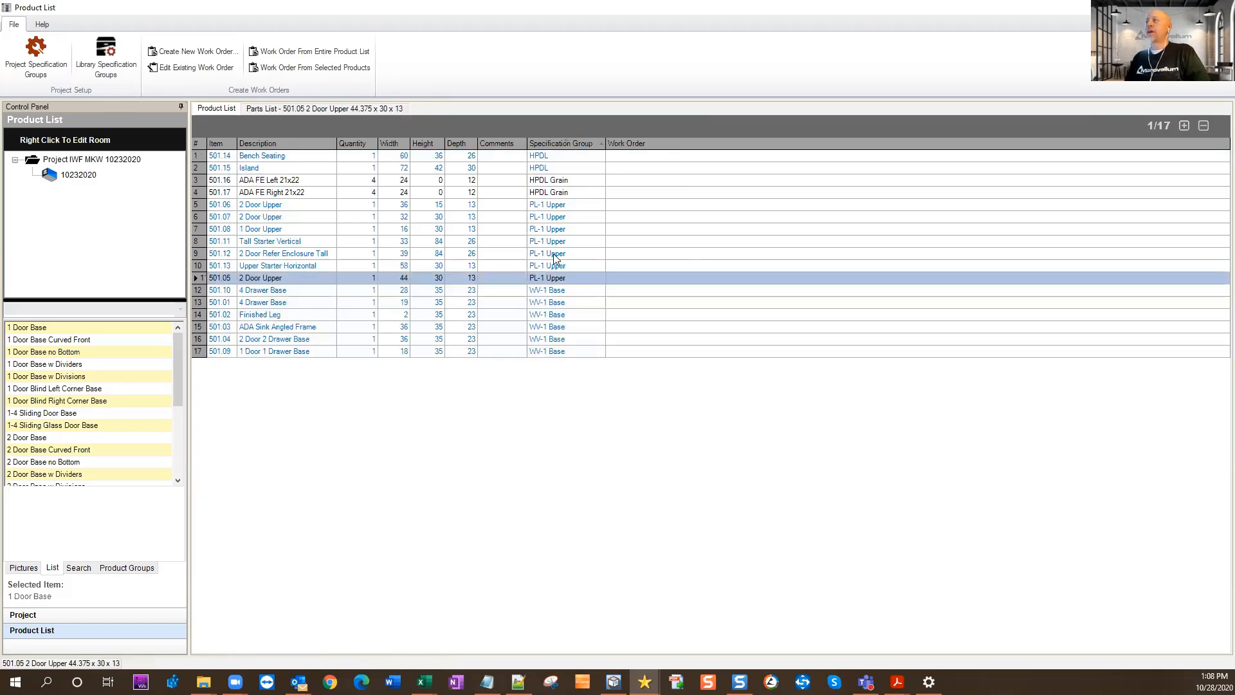
pyautogui.keyDown('shift'); pyautogui.click(556, 205); pyautogui.keyUp('shift')
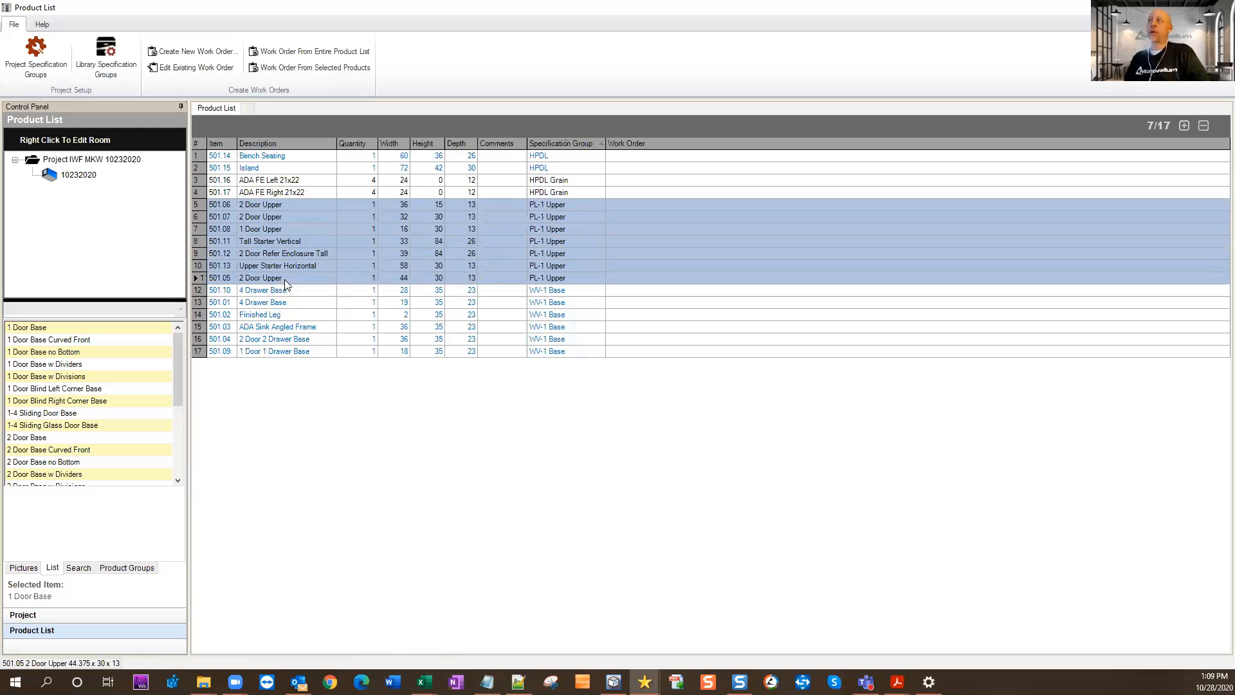
pyautogui.doubleClick(365, 301)
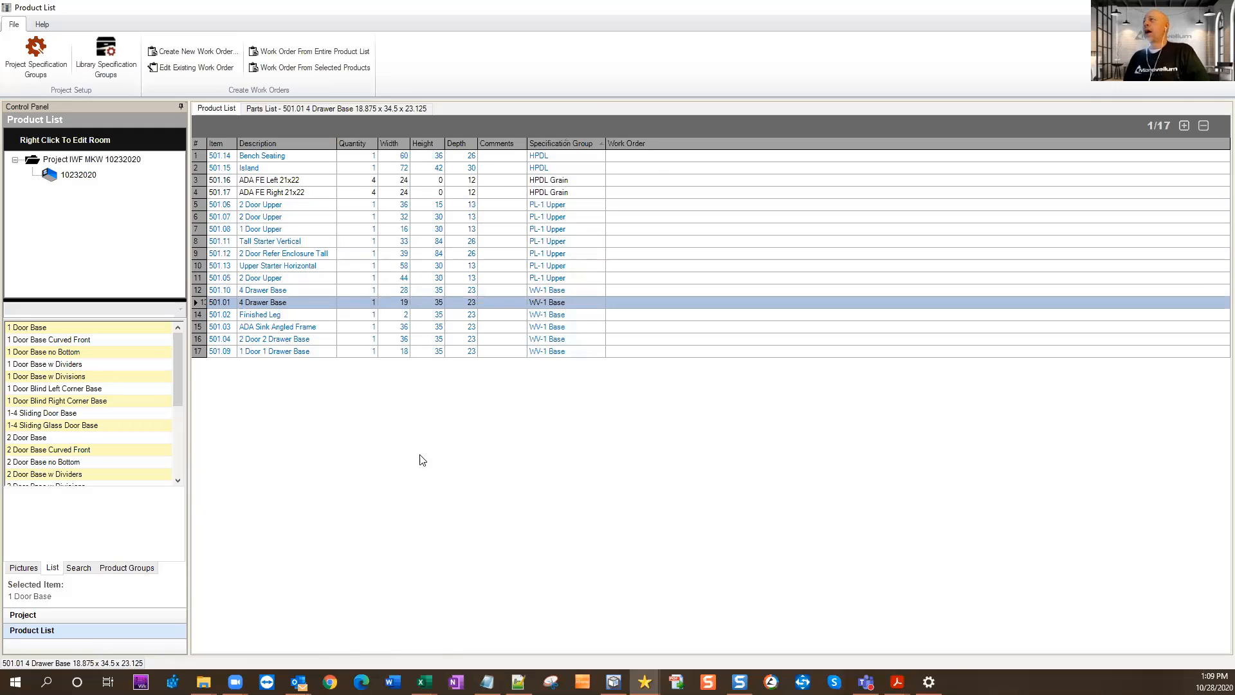
pyautogui.doubleClick(280, 206)
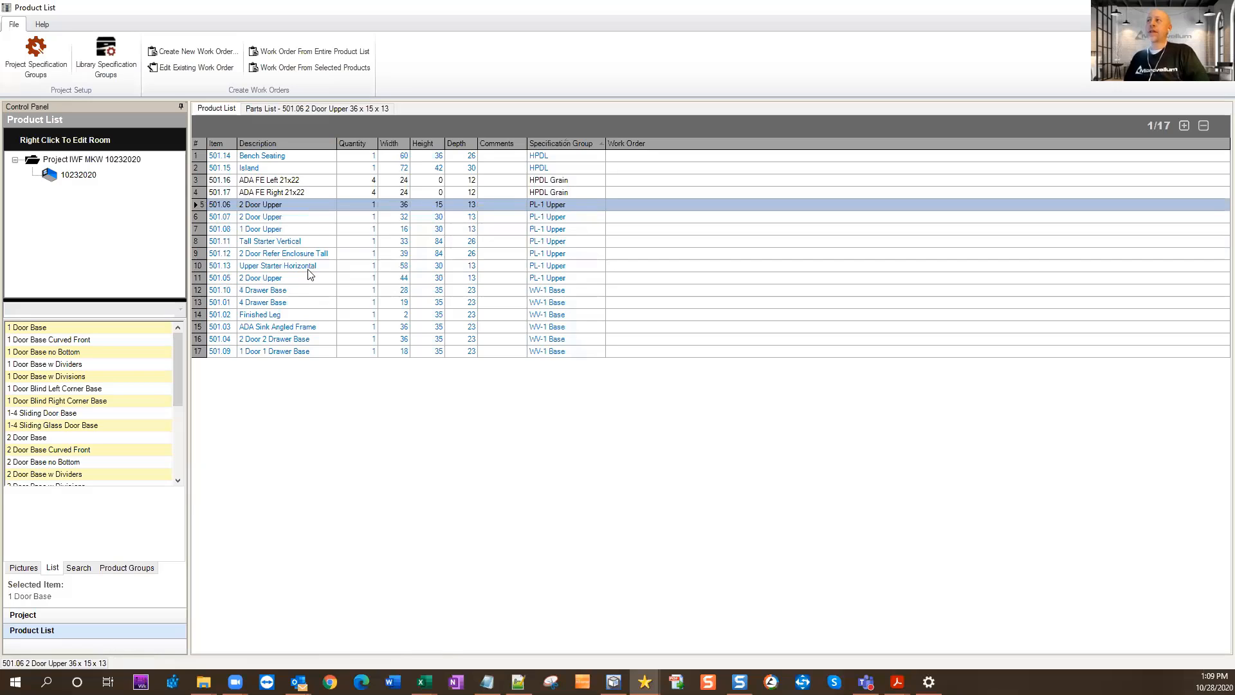
pyautogui.doubleClick(297, 354)
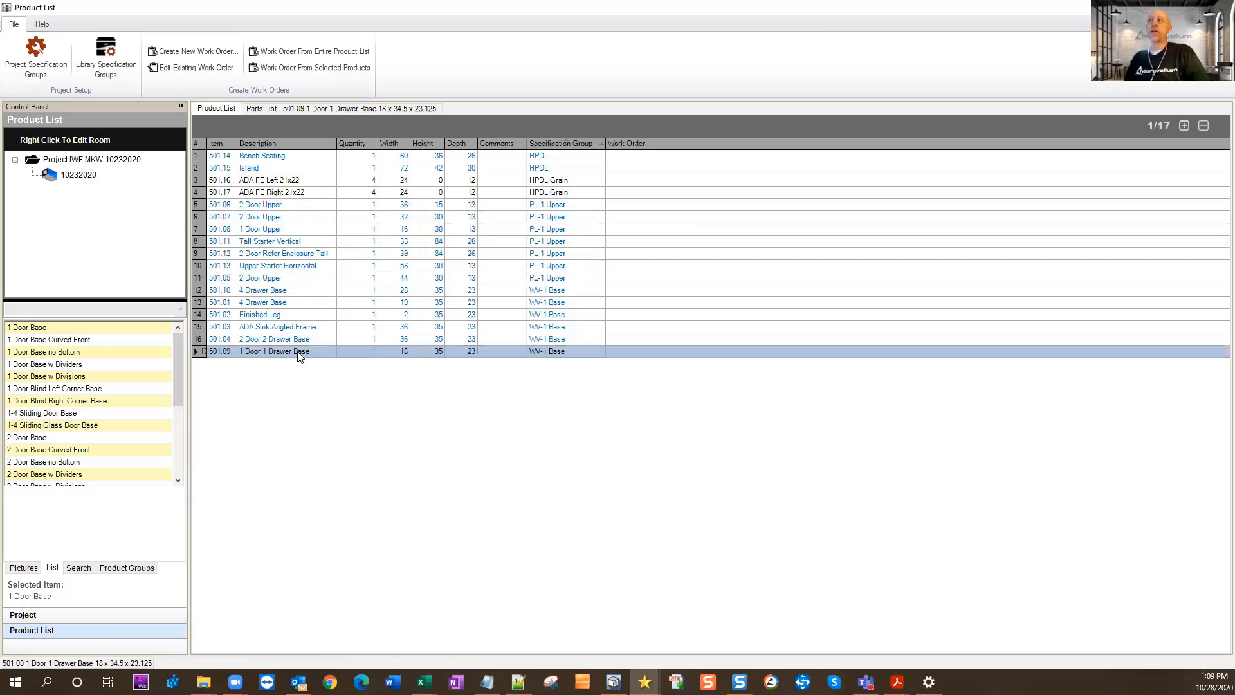
# Examine the ADA FE Left 21x22 and ADA FE Right 21x22 products, comparing their quantities and specification groups.
pyautogui.doubleClick(266, 193)
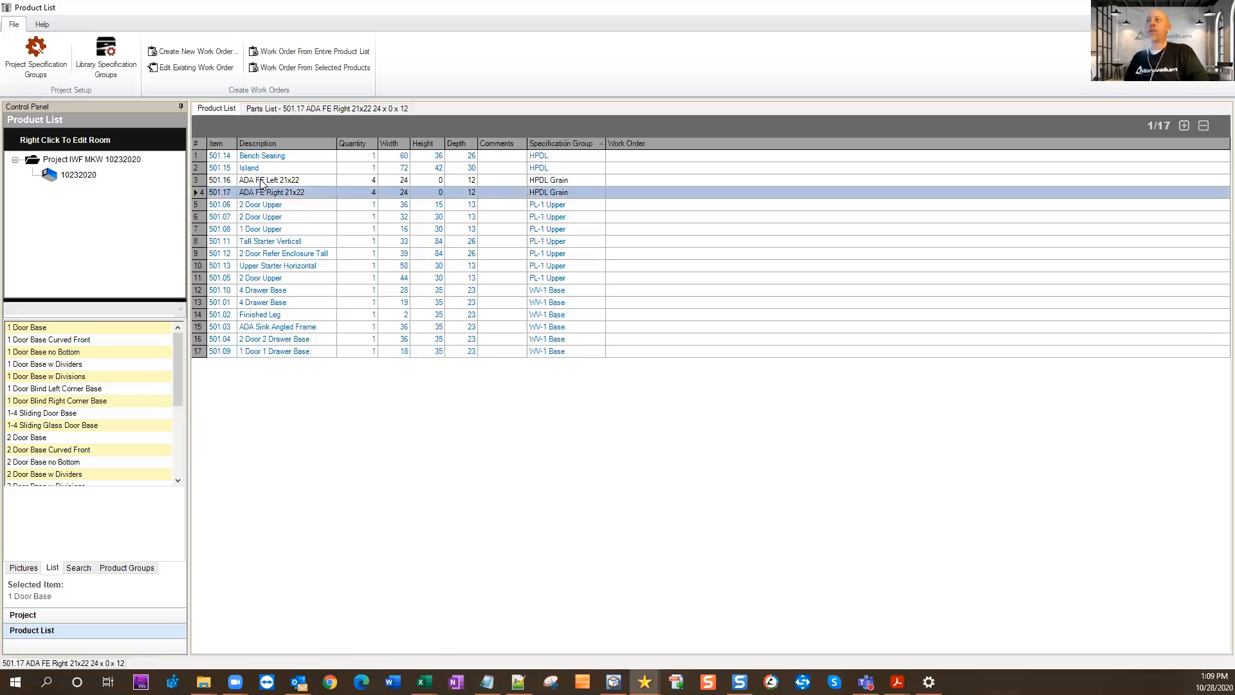
pyautogui.doubleClick(261, 181)
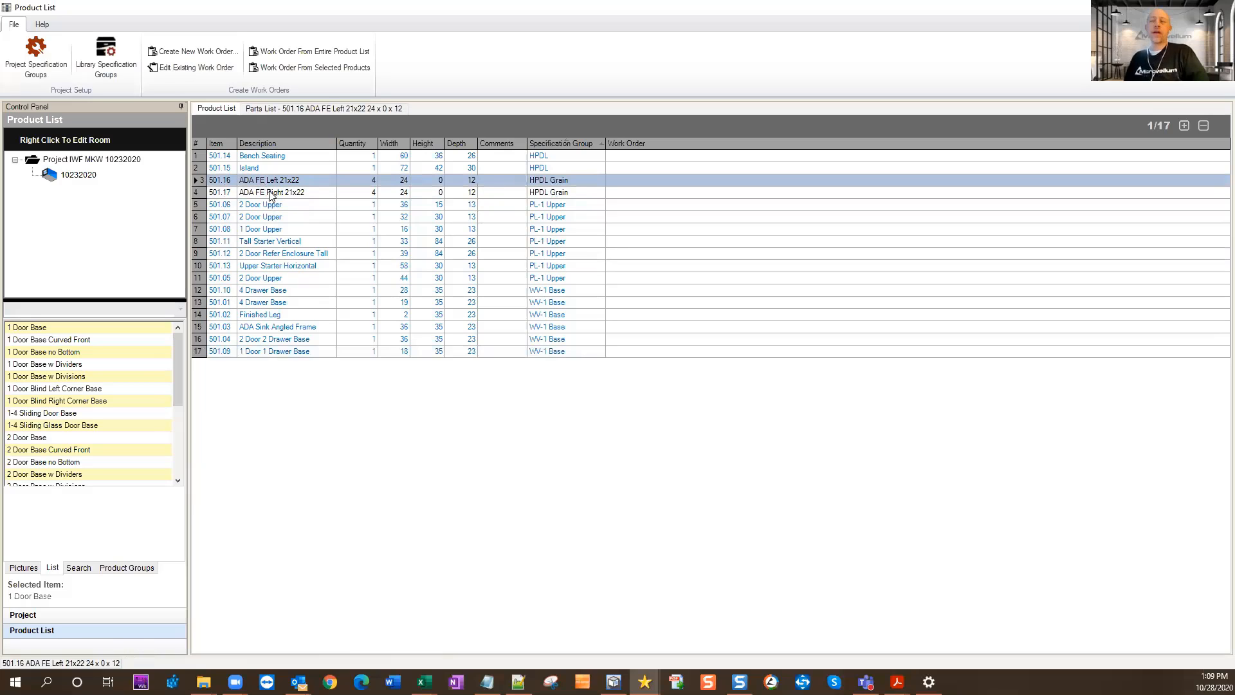
pyautogui.click(302, 355)
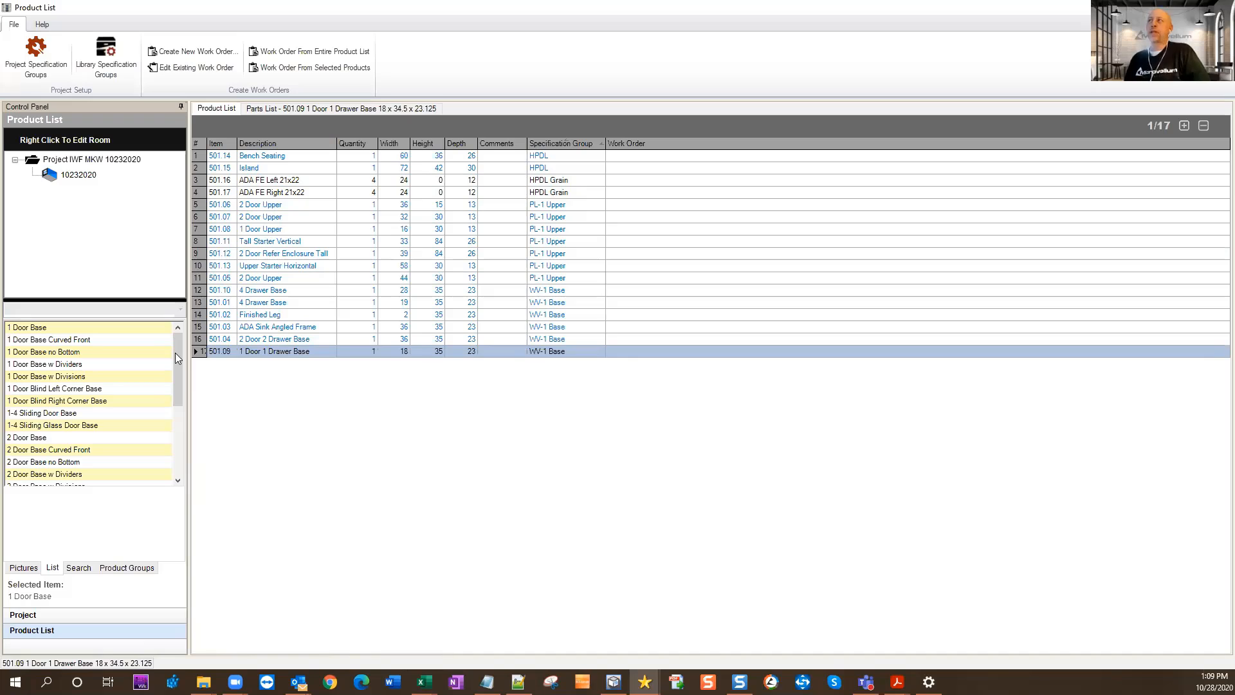
pyautogui.click(244, 182)
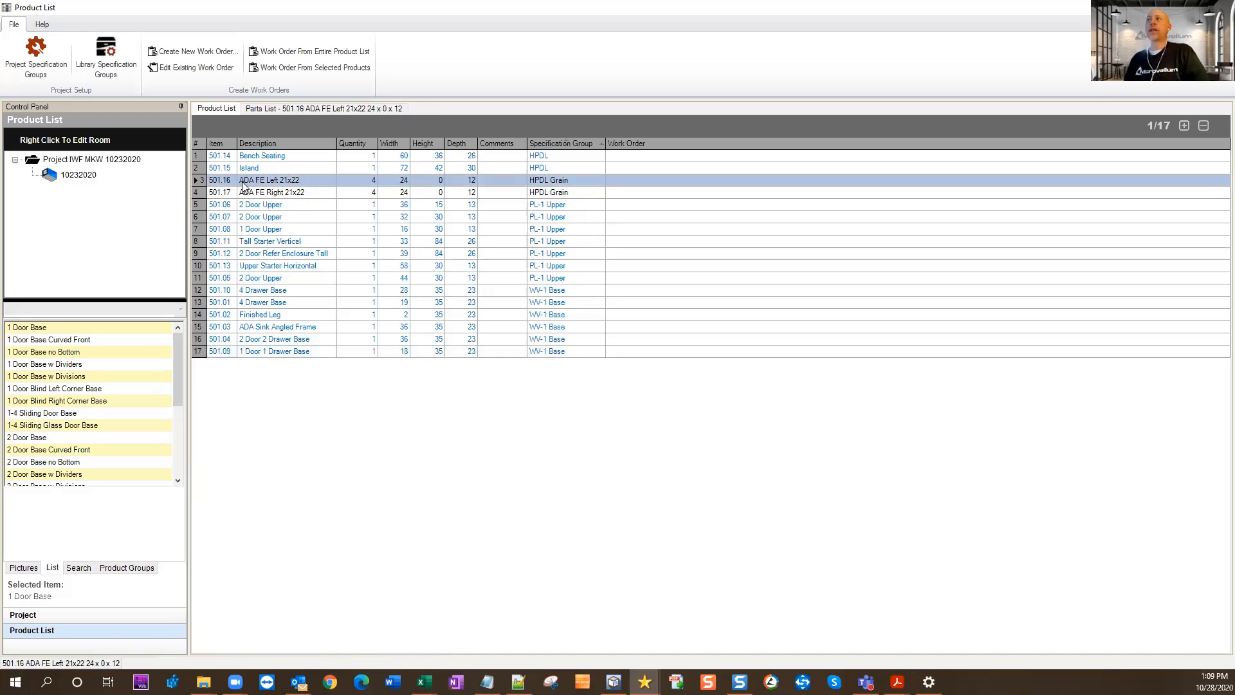
pyautogui.click(264, 194)
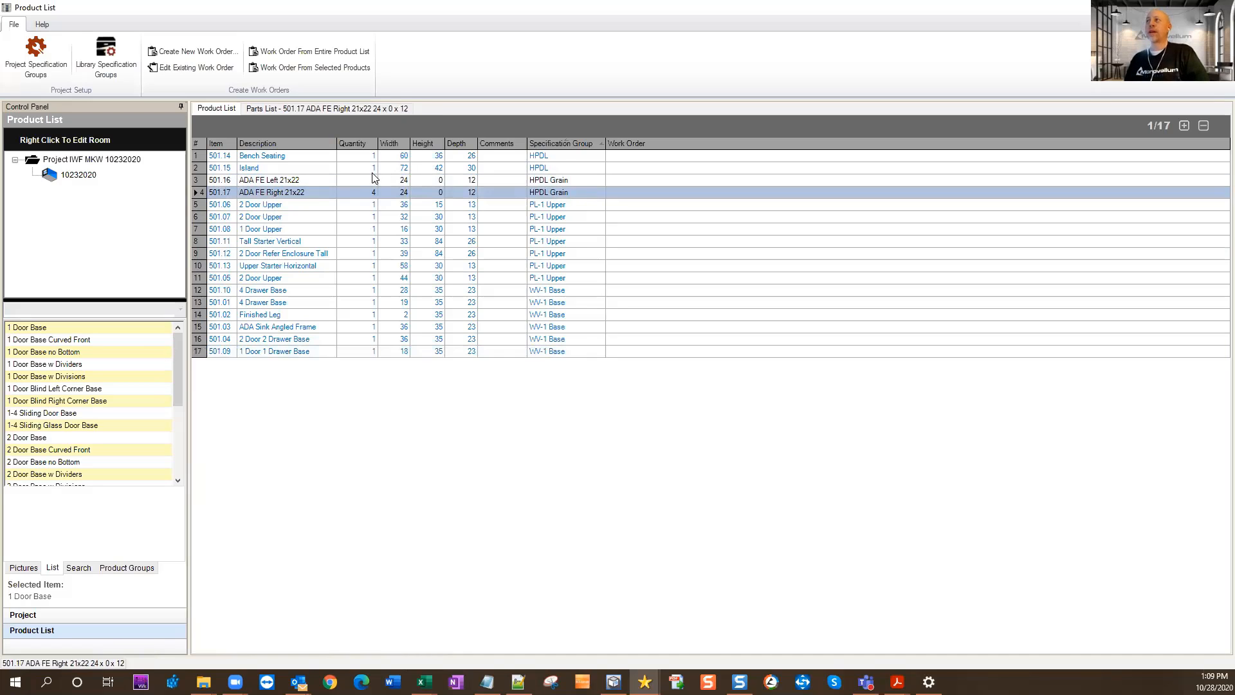
pyautogui.click(370, 181)
pyautogui.click(370, 193)
pyautogui.click(296, 182)
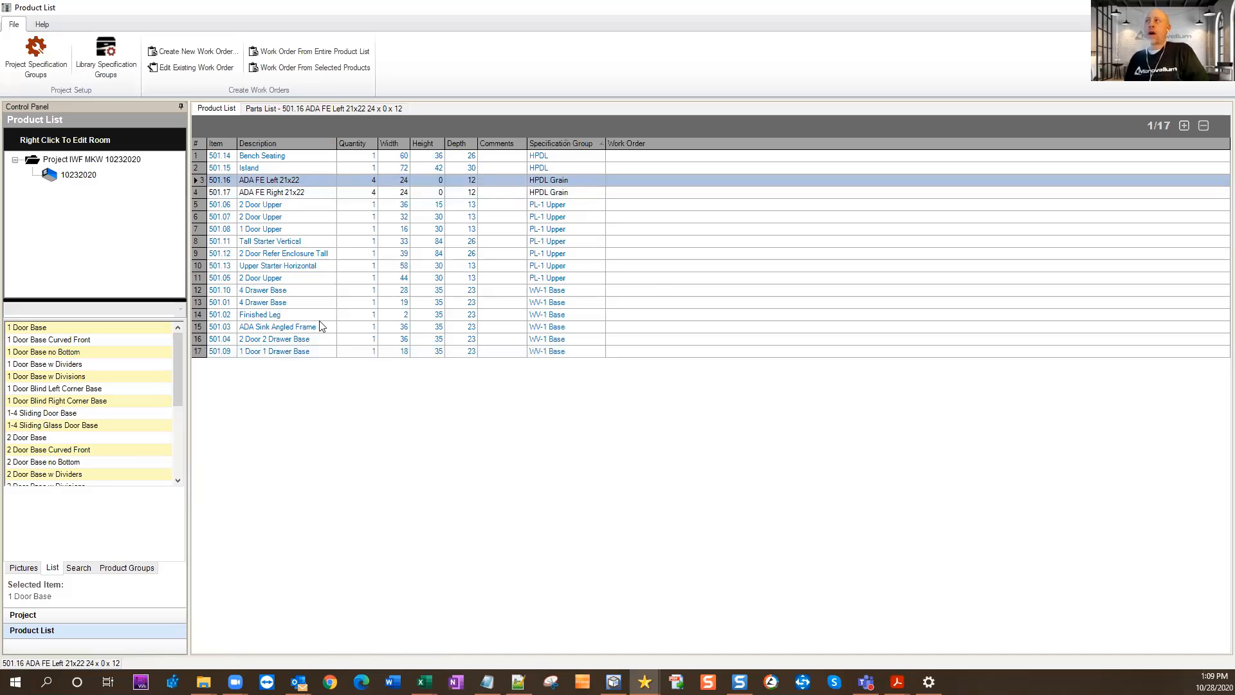
pyautogui.click(302, 194)
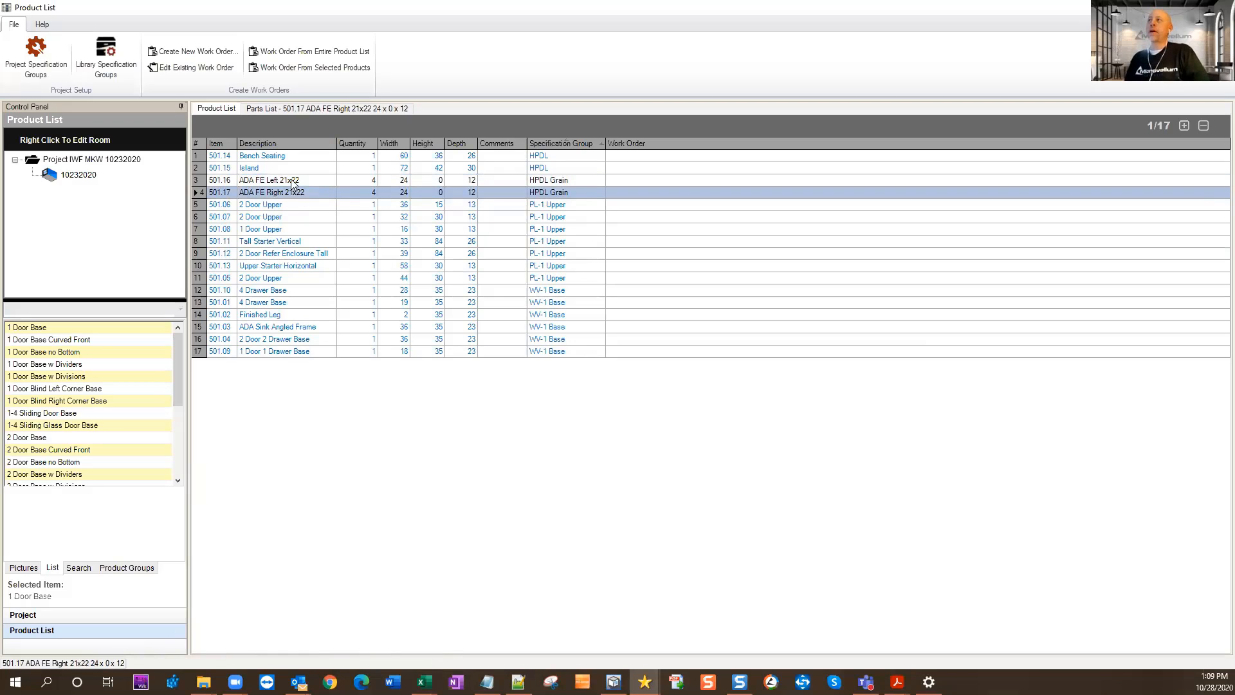
pyautogui.click(292, 181)
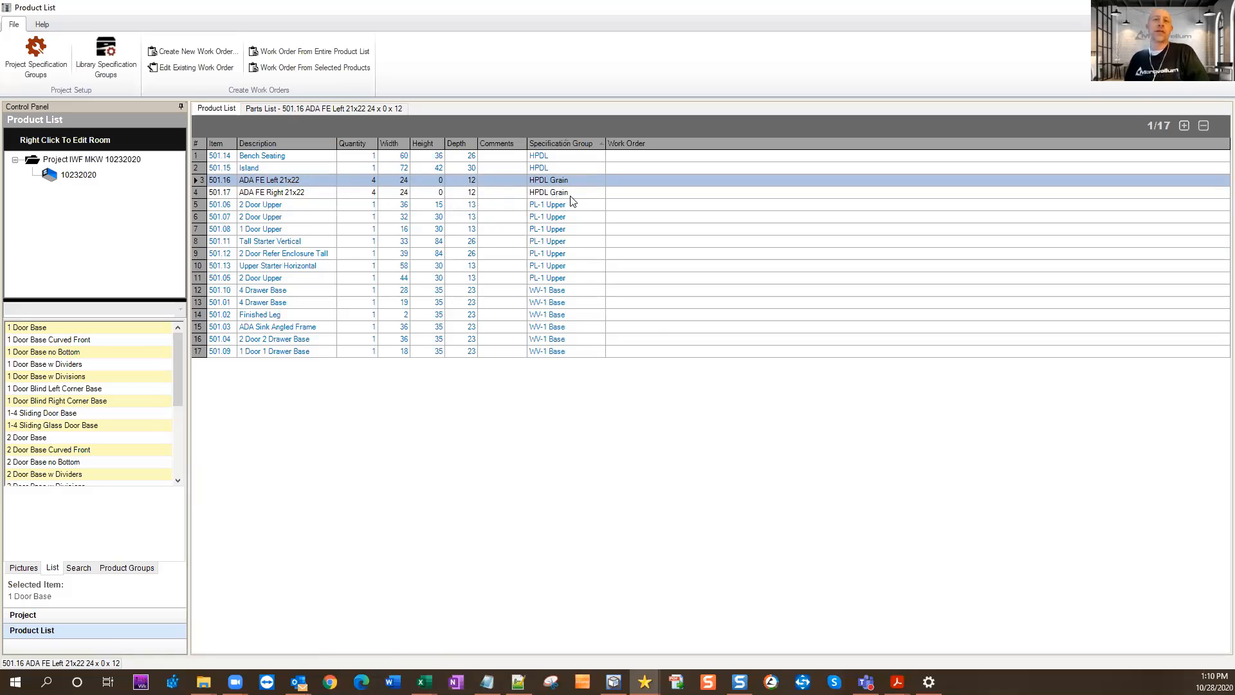
pyautogui.click(263, 193)
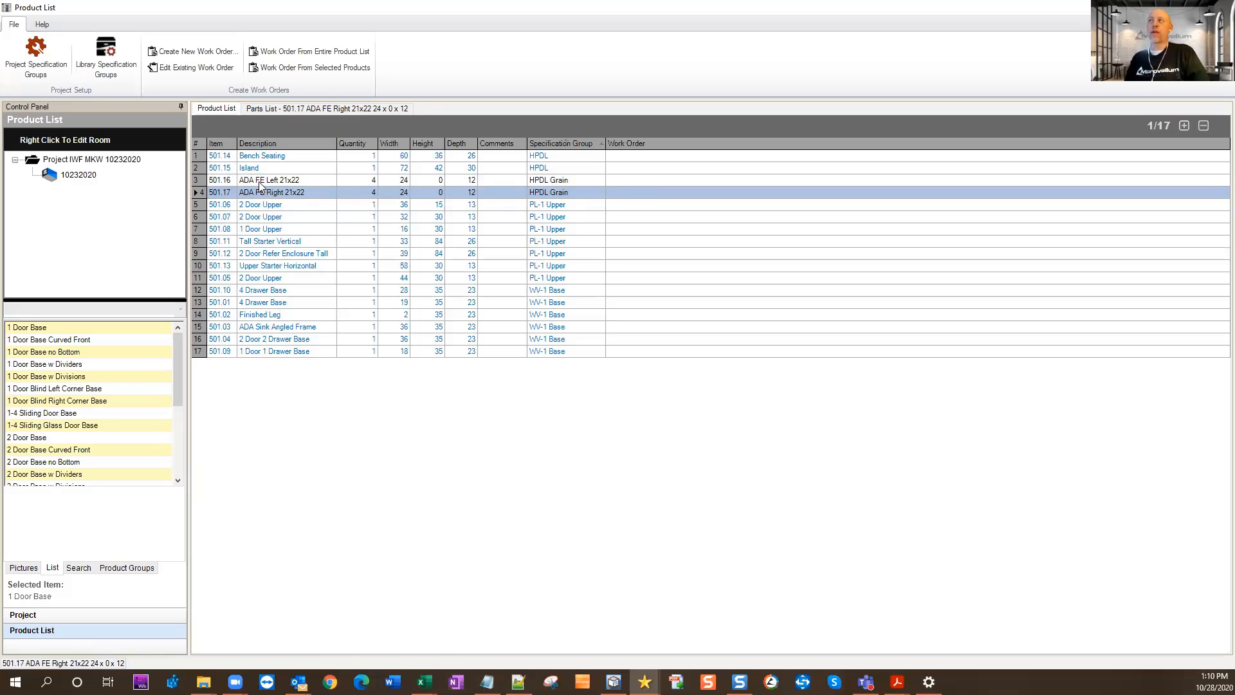
pyautogui.click(260, 183)
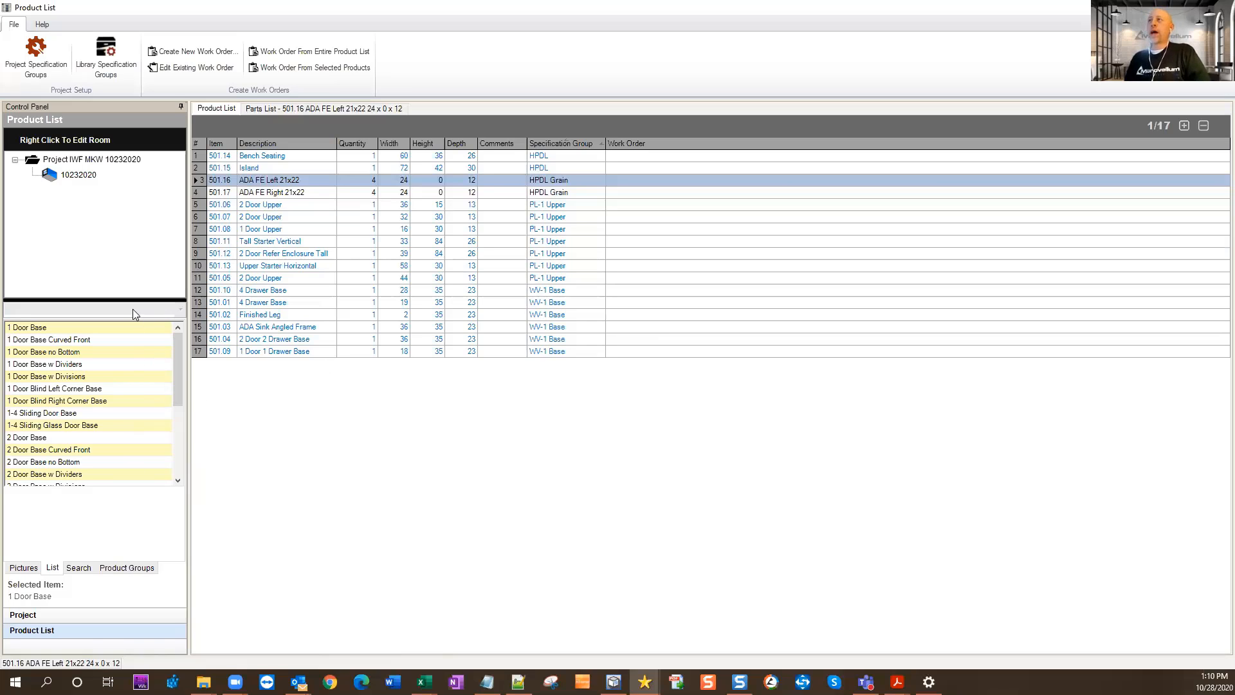
# Select room 10232020 and display the Loose Packing List Items category of the product library.
pyautogui.click(75, 175)
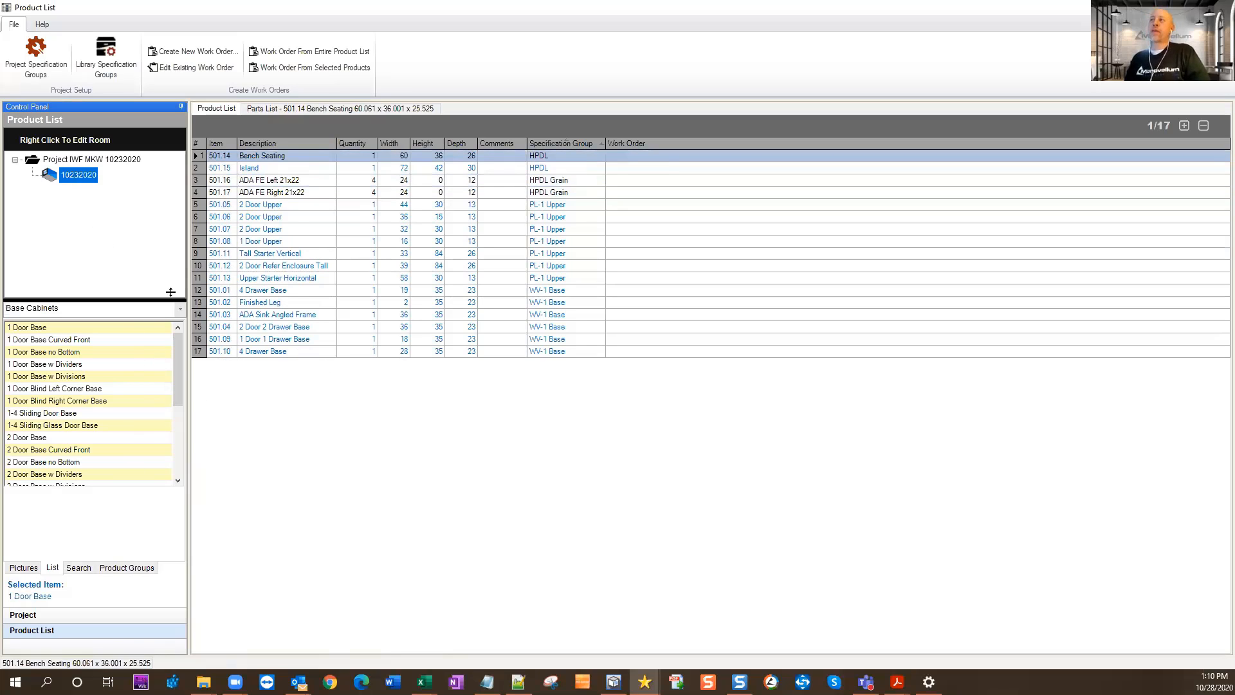
pyautogui.click(180, 312)
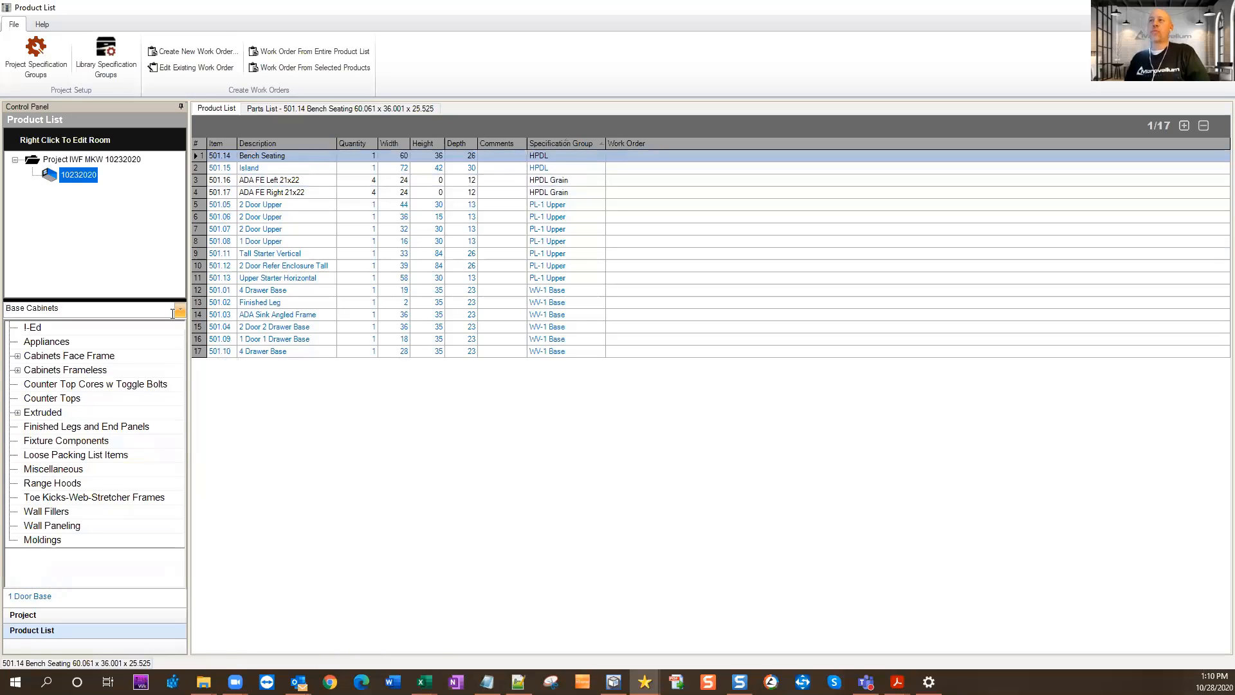
pyautogui.click(113, 462)
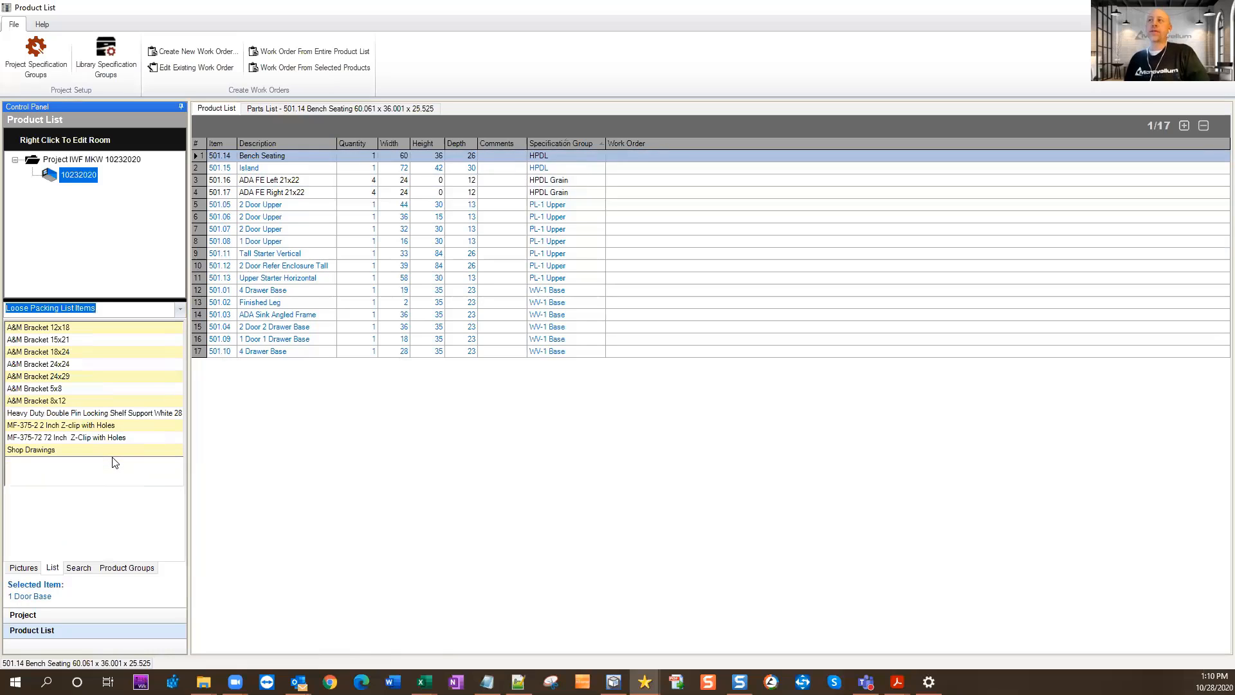
# Add the Shop Drawings product to the project as item 999.01 and sort the product list by item number.
pyautogui.click(63, 452)
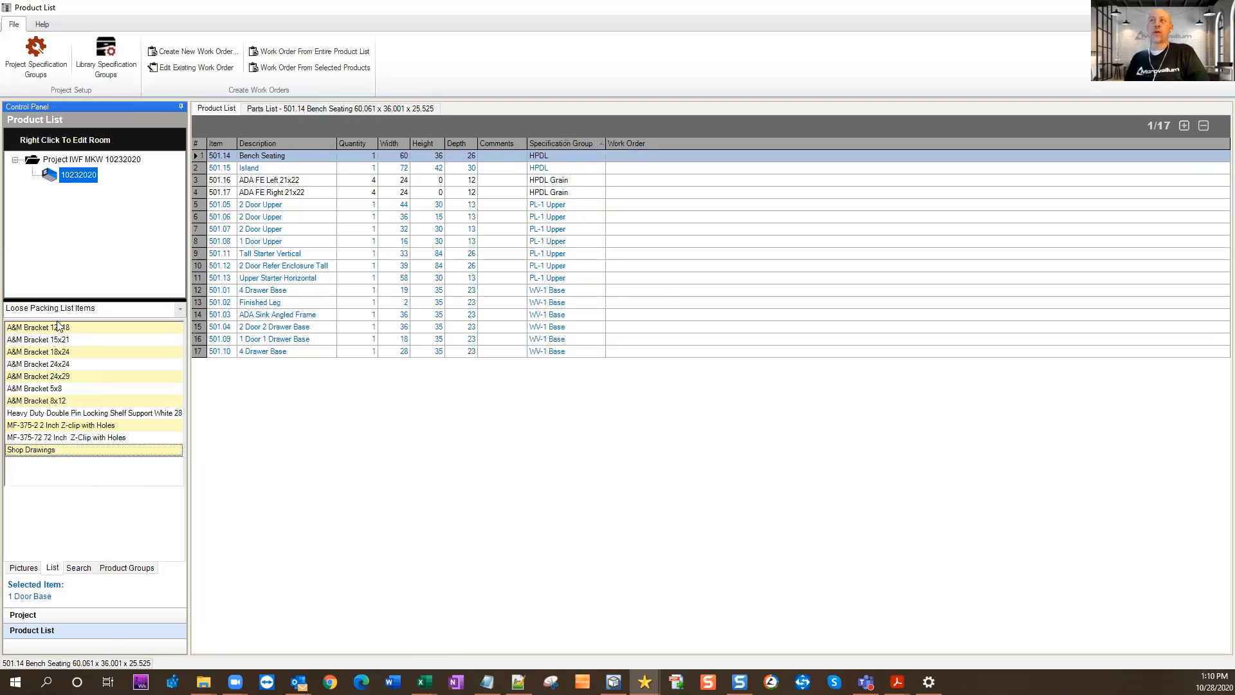
pyautogui.rightClick(46, 450)
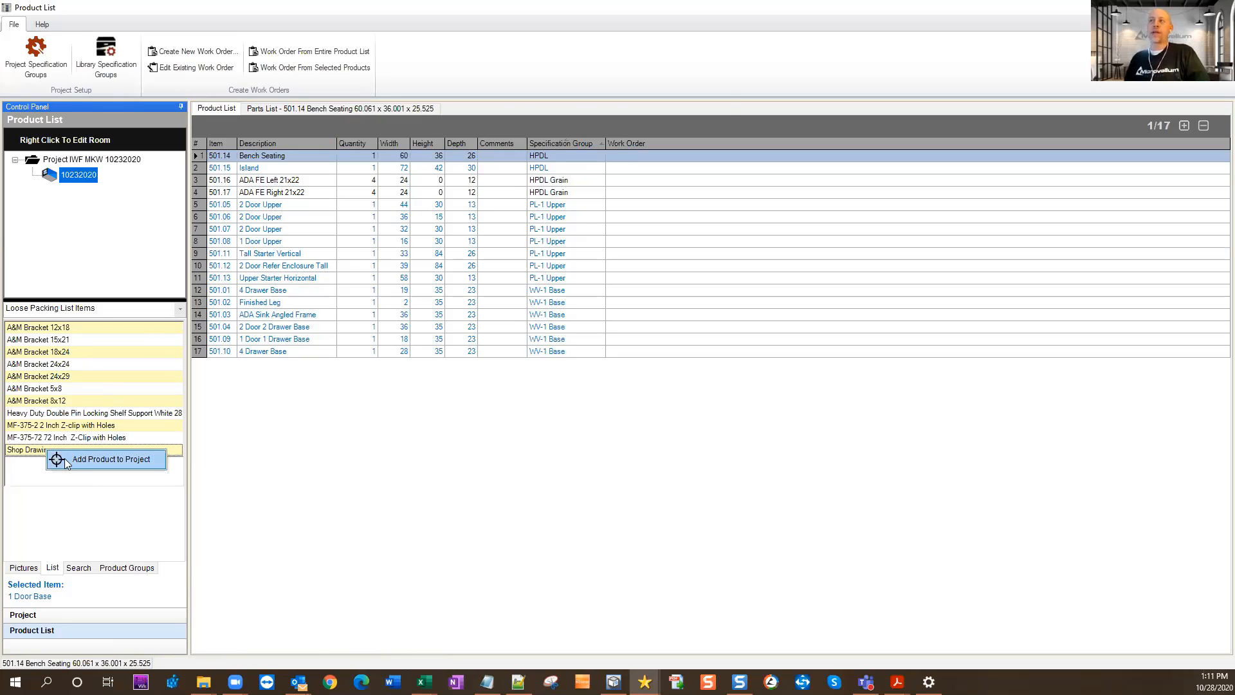
pyautogui.click(65, 458)
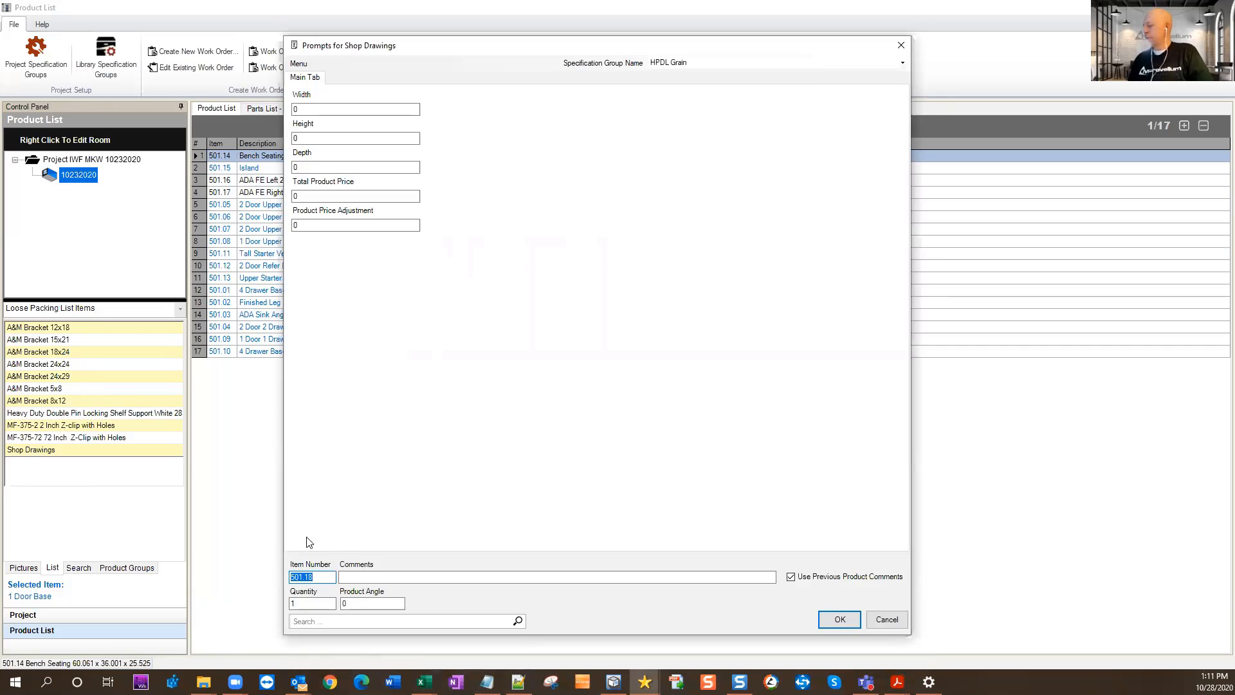
pyautogui.write('999')
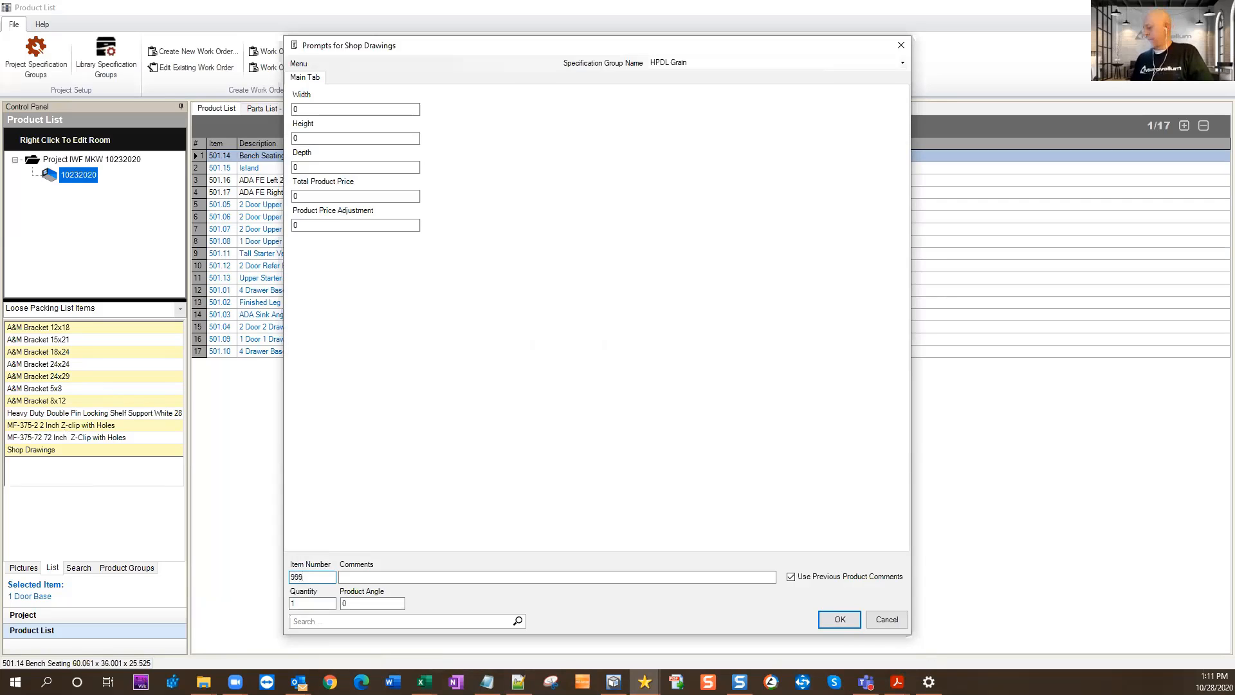
pyautogui.write('.01')
pyautogui.click(838, 619)
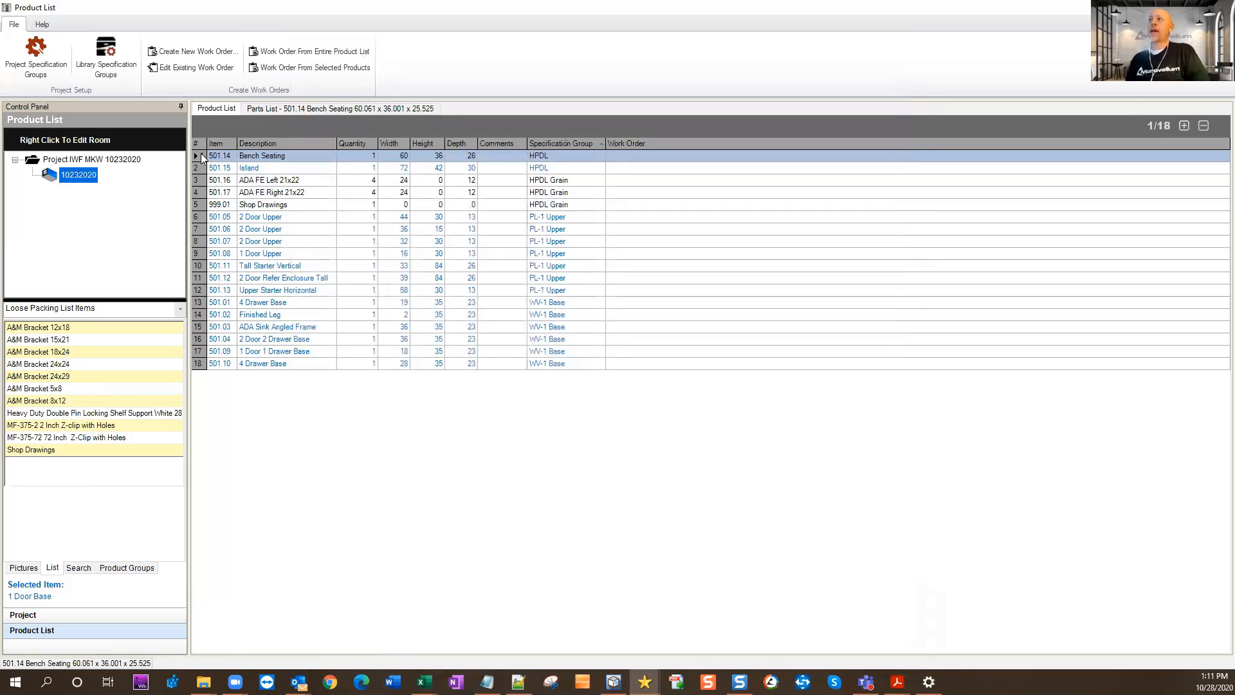
pyautogui.click(214, 143)
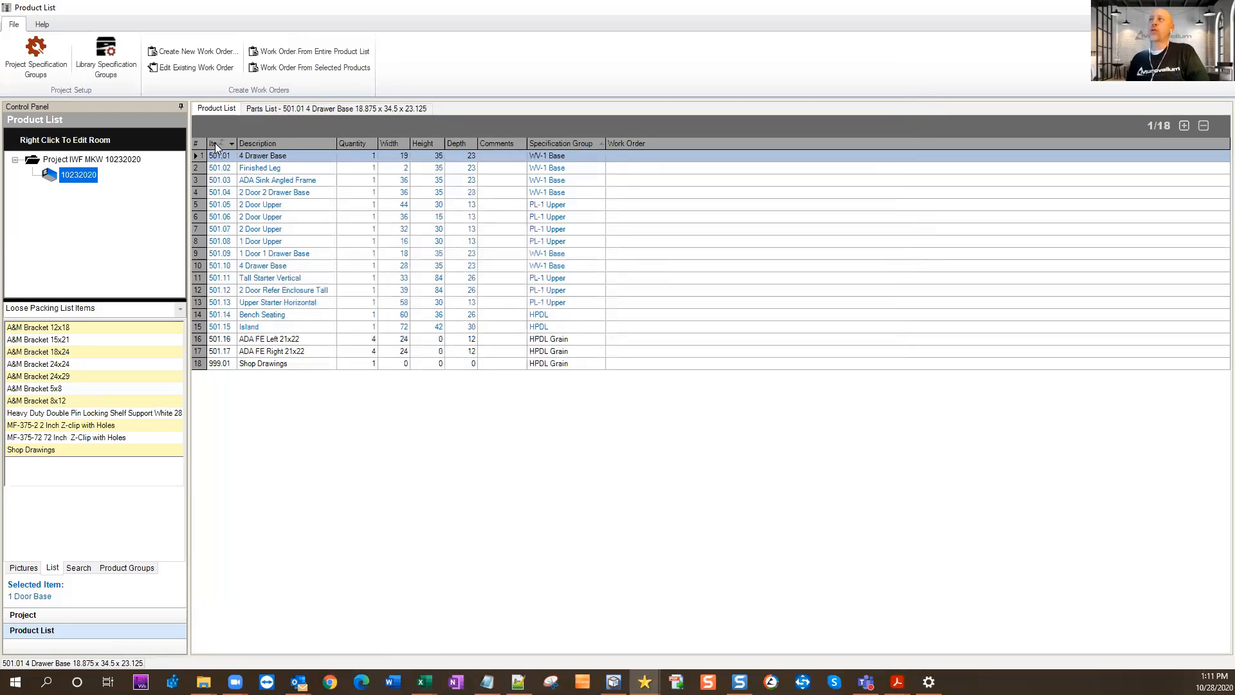
pyautogui.click(257, 364)
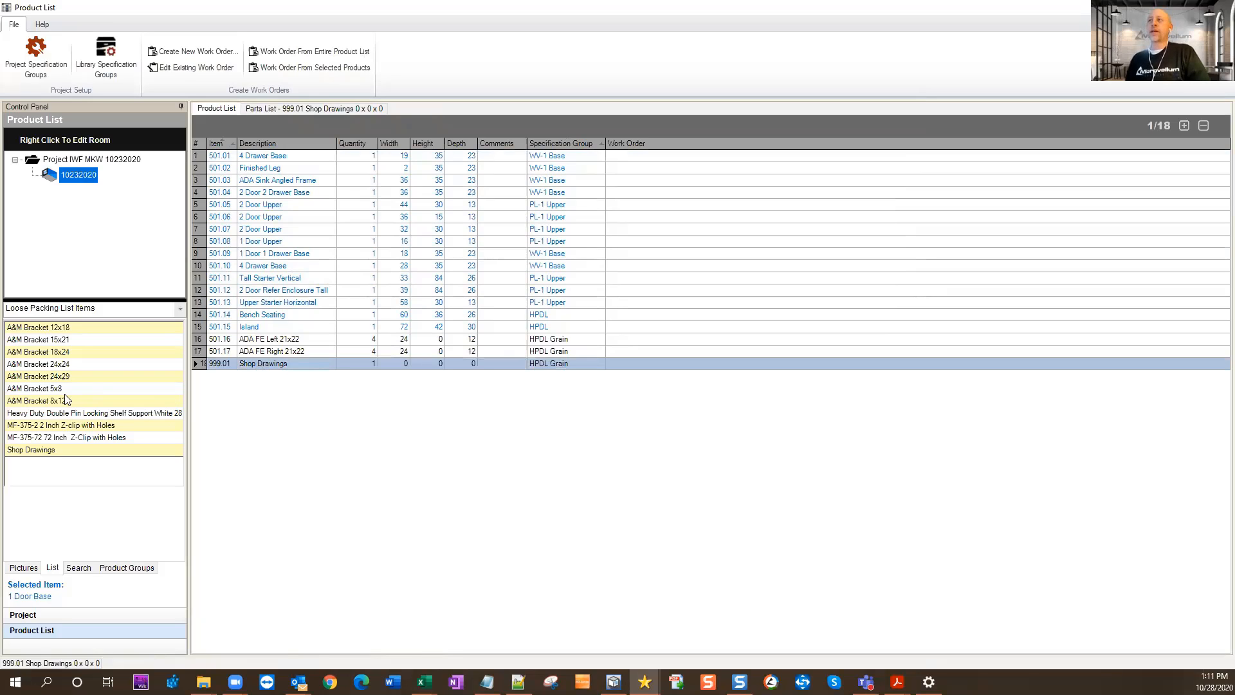
# Add the MF-375-2 2 Inch Z-clip with Holes product to the project, keeping the suggested item number 999.02.
pyautogui.click(74, 428)
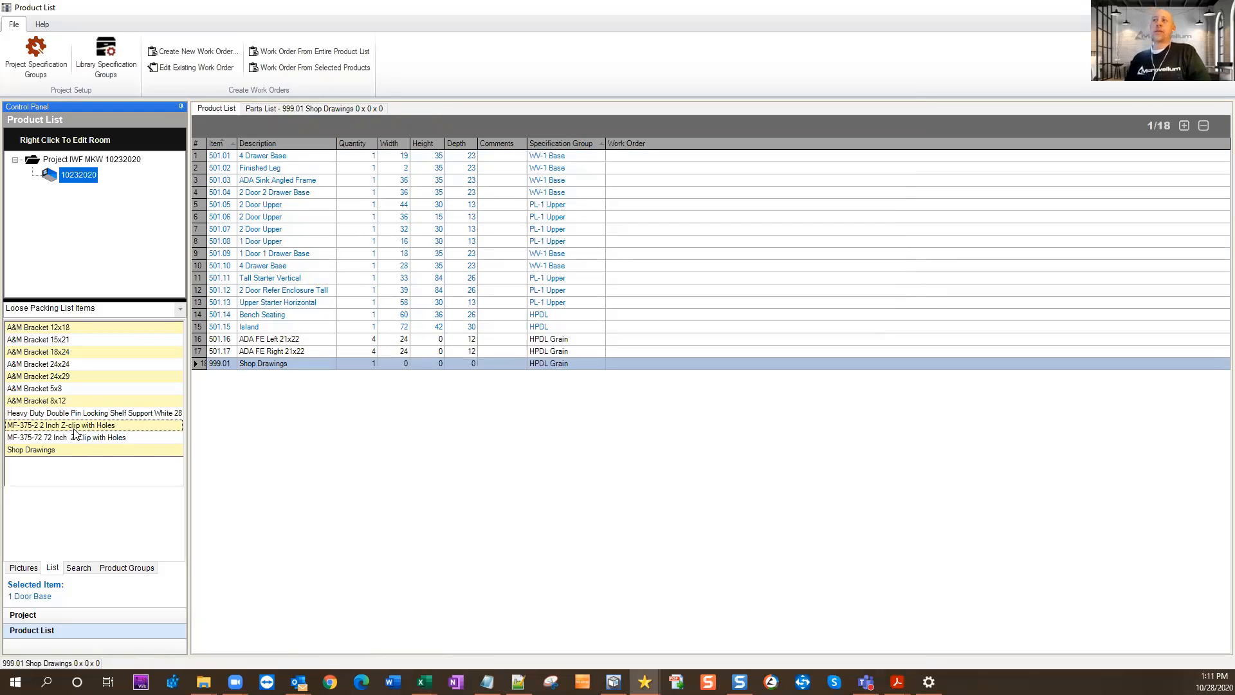
pyautogui.rightClick(76, 426)
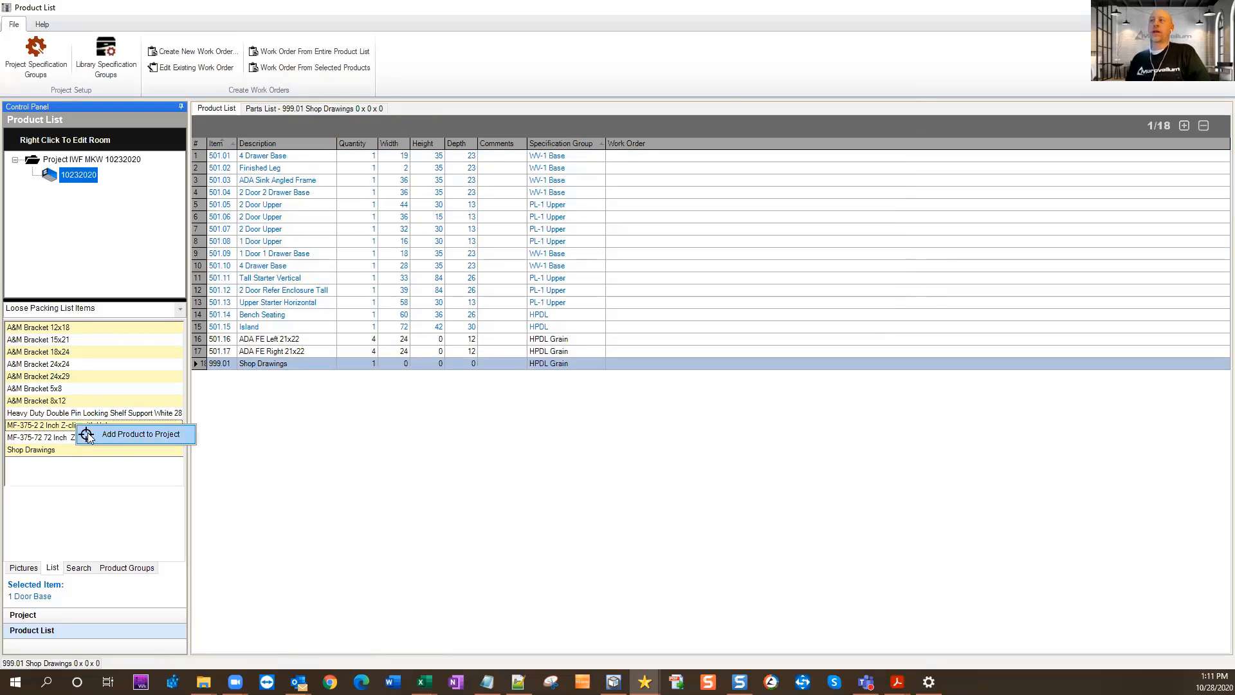
pyautogui.click(88, 435)
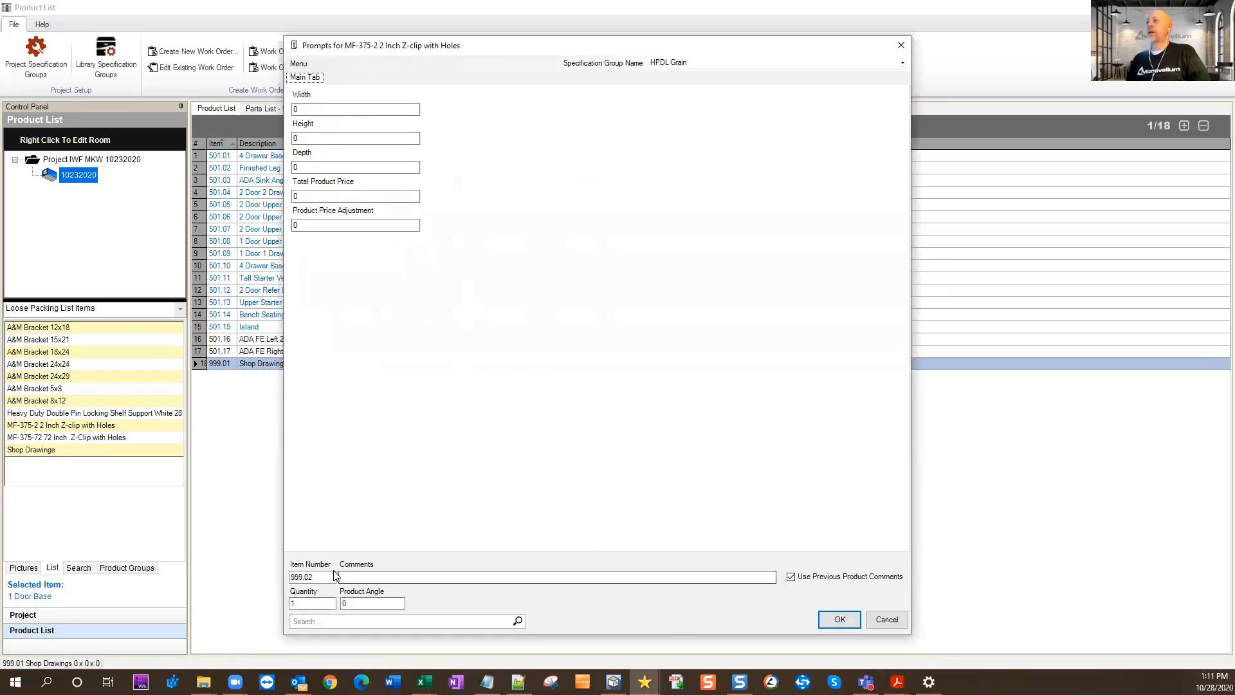
pyautogui.moveTo(321, 577); pyautogui.dragTo(279, 577)
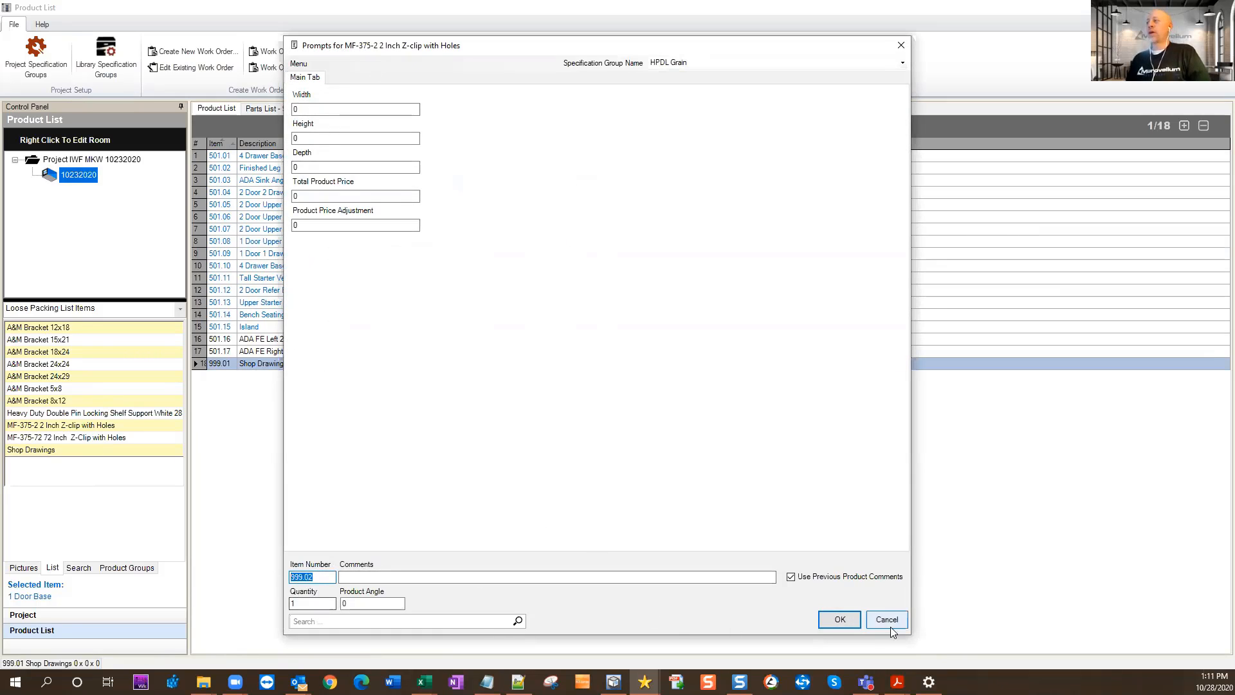
pyautogui.click(848, 619)
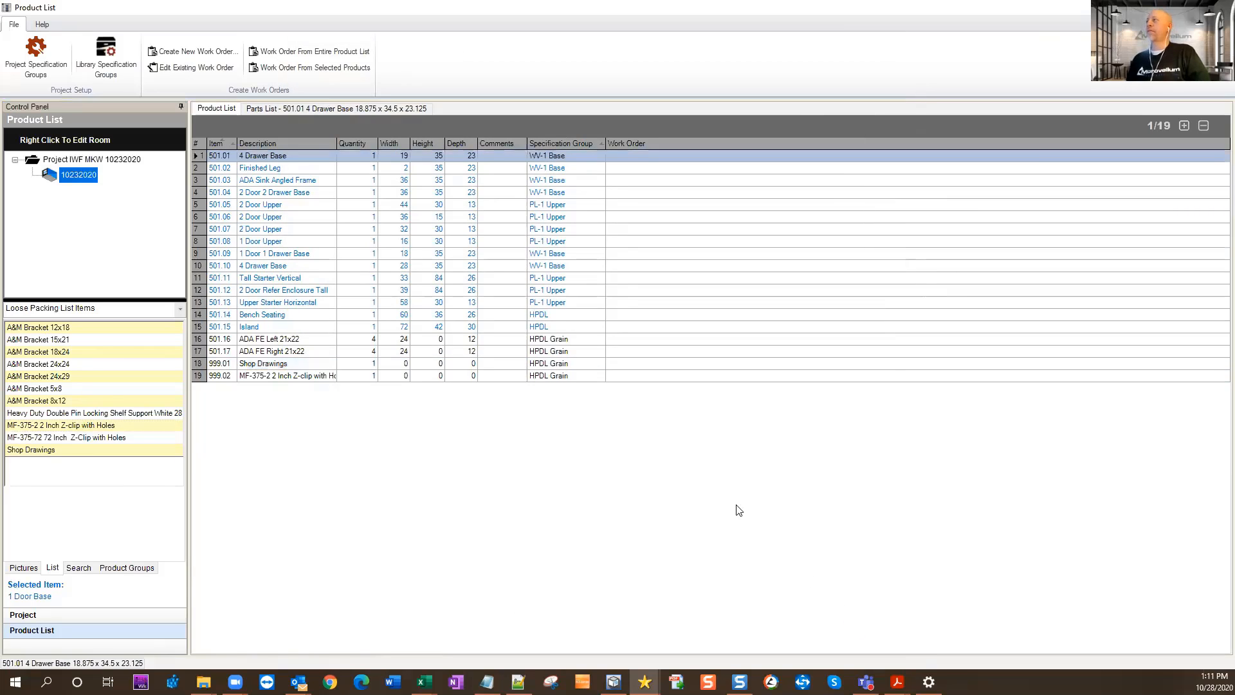
# Widen the Description column to fit the full product names and set Comment 1 of the 2 inch Z-clip to "Qty - 40".
pyautogui.click(358, 375)
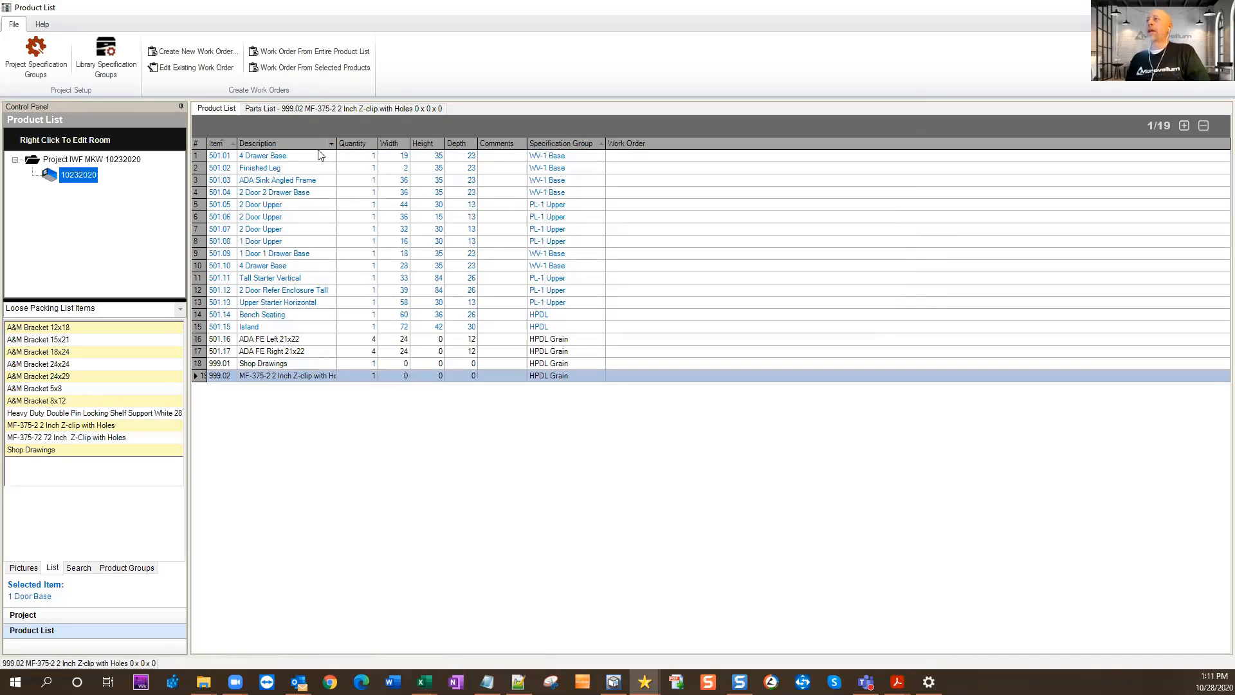
pyautogui.moveTo(337, 142); pyautogui.dragTo(366, 142)
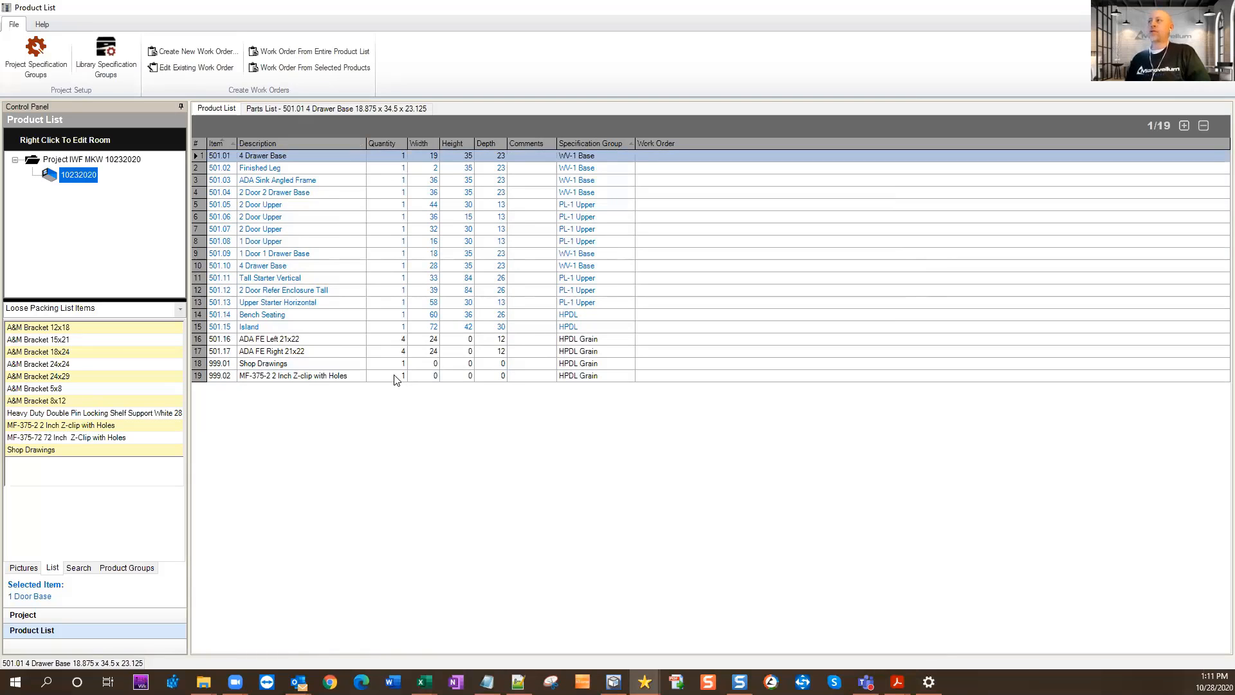
pyautogui.doubleClick(536, 375)
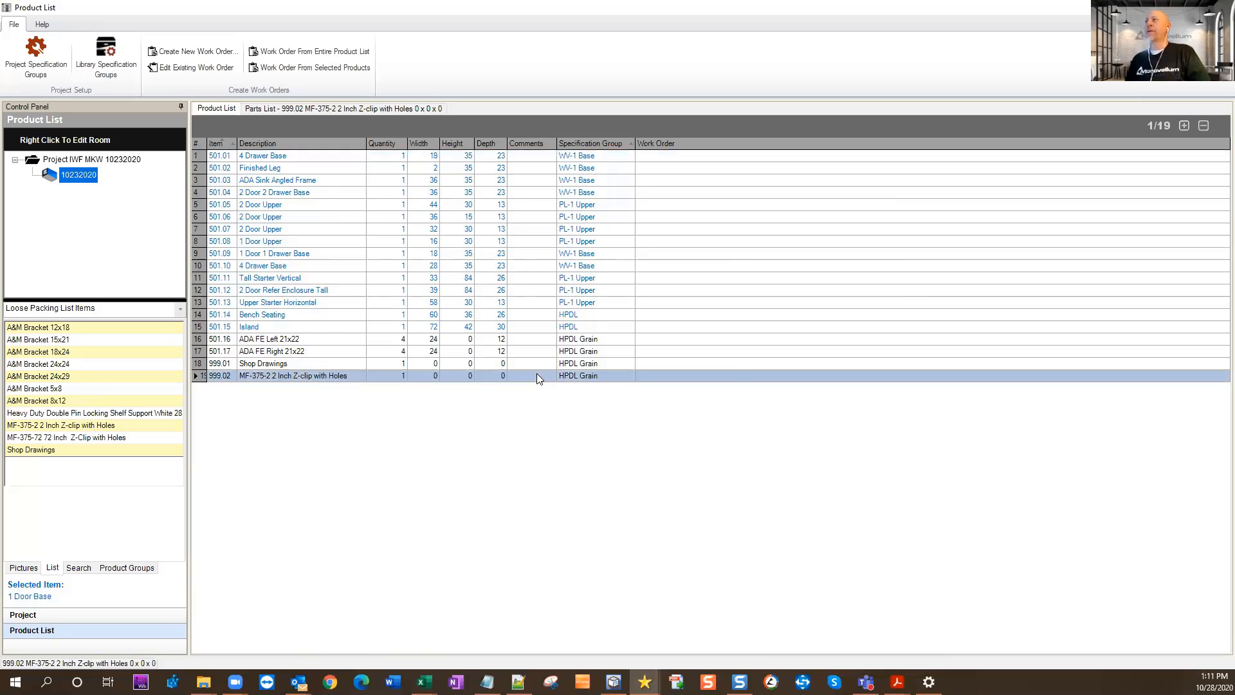
pyautogui.write('Q')
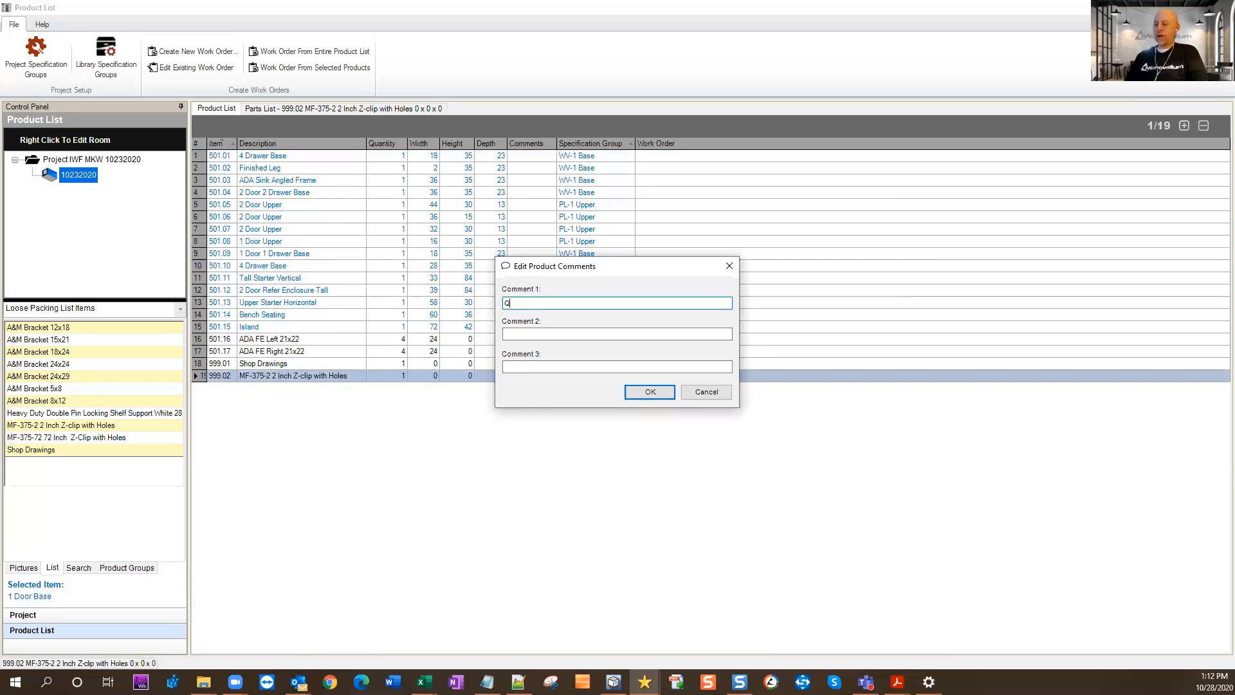
pyautogui.write('ty')
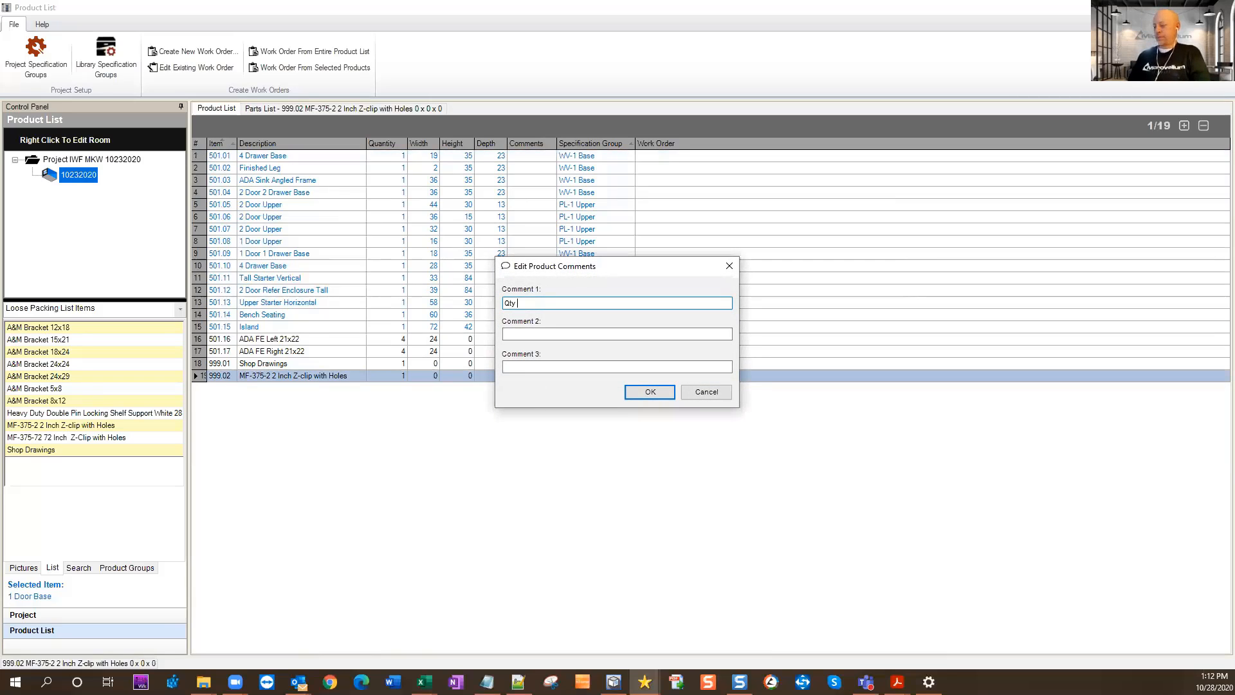
pyautogui.write(' - 40')
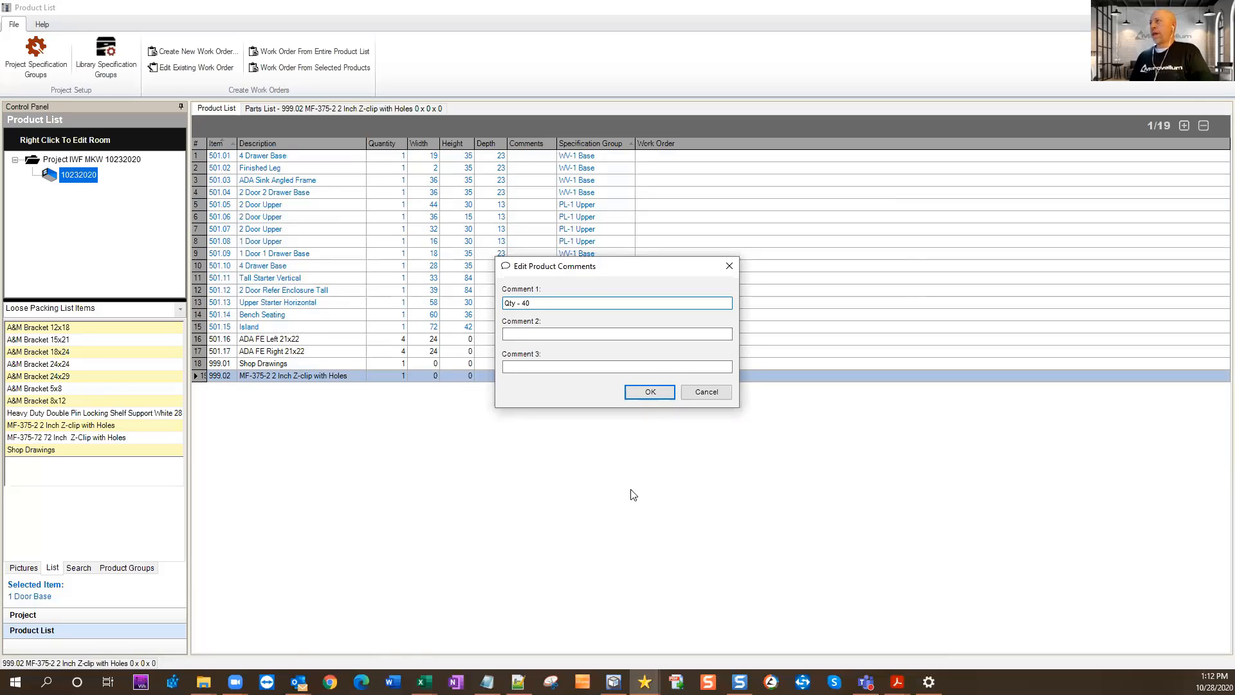
pyautogui.click(663, 388)
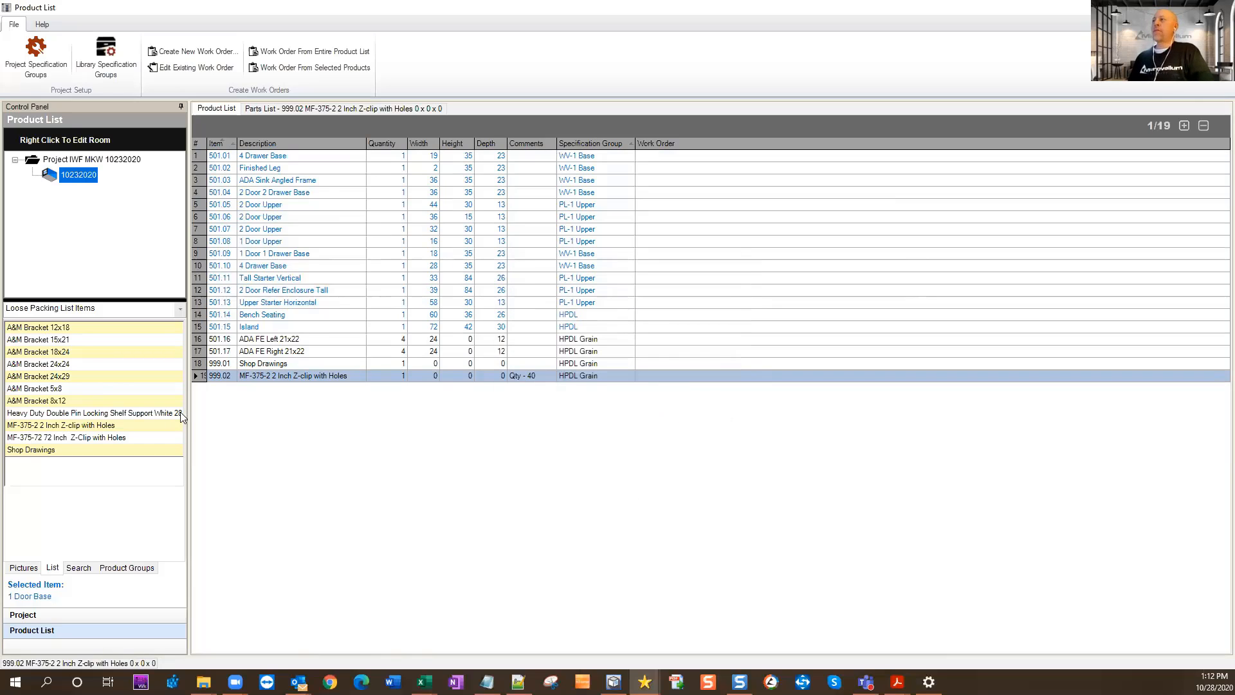
# Add the MF-375-72 72 Inch Z-Clip with Holes product as item 999.03 with the comment "Qty - 10".
pyautogui.click(65, 438)
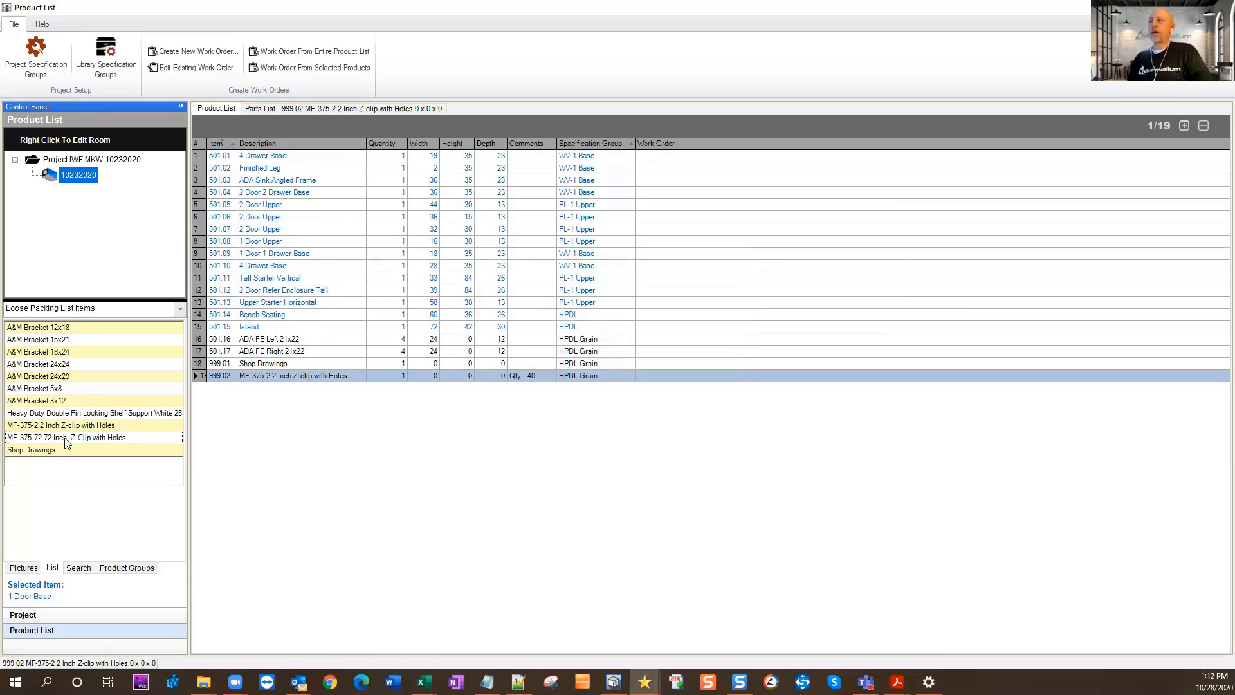
pyautogui.rightClick(65, 438)
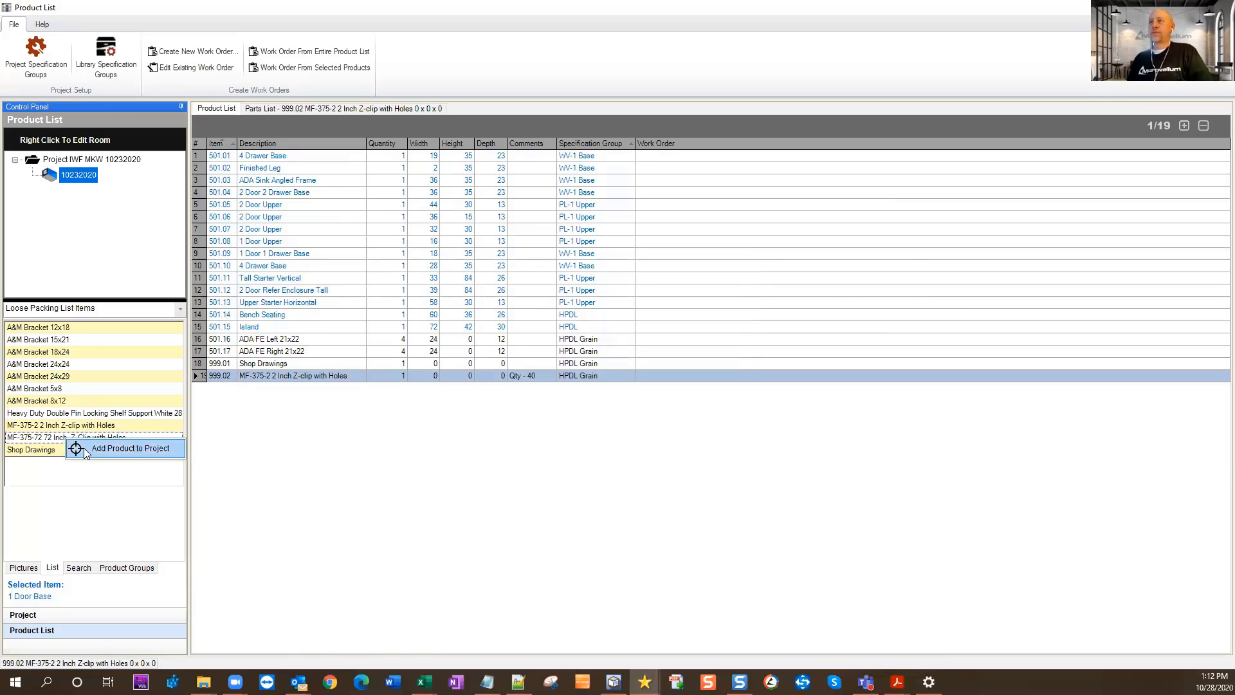
pyautogui.click(84, 448)
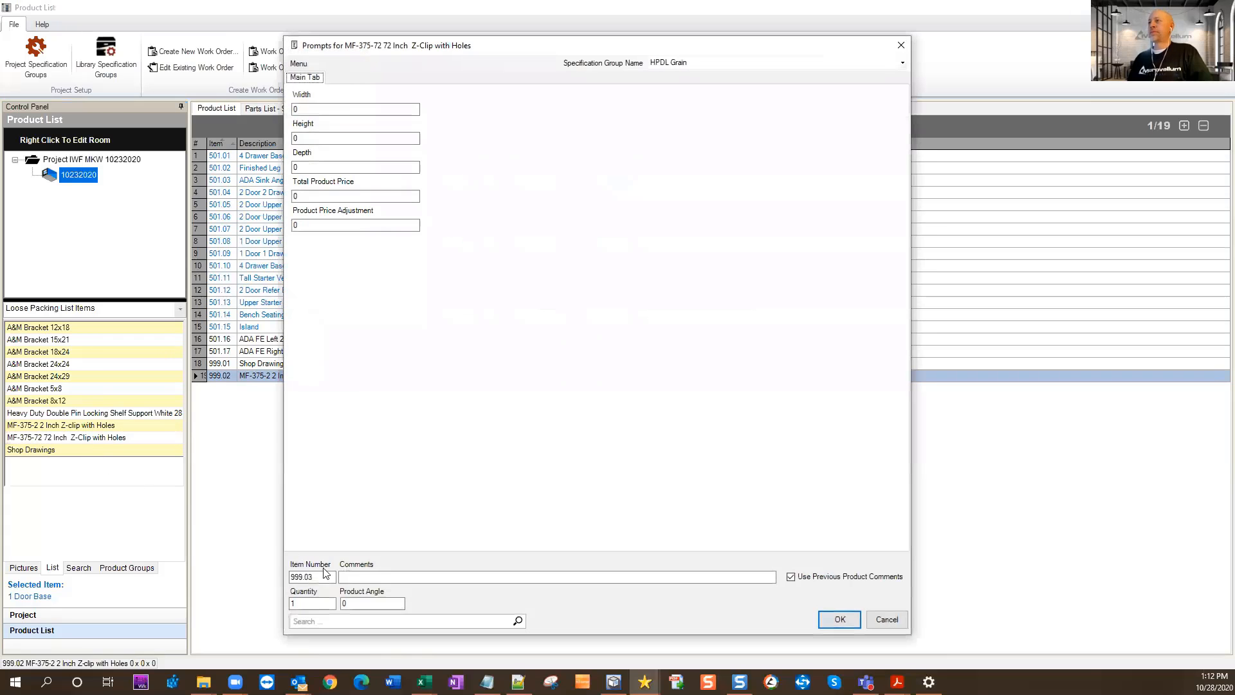
pyautogui.click(397, 578)
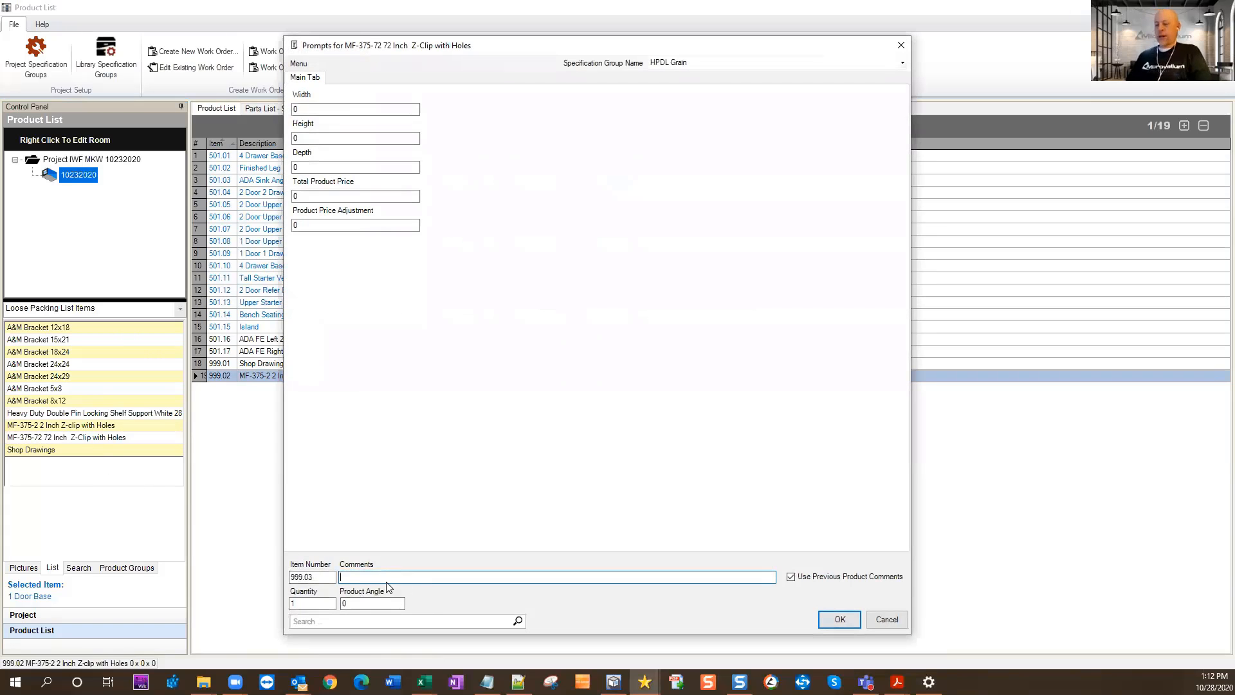
pyautogui.write('Qty')
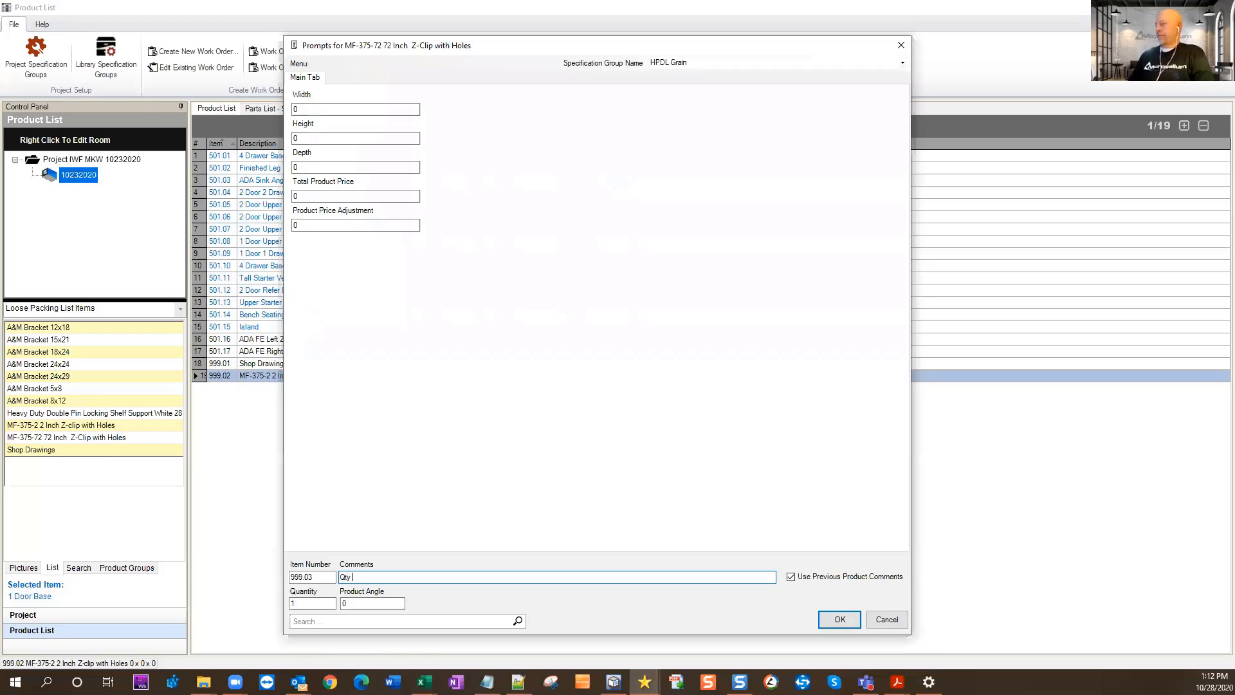
pyautogui.write(' - 10')
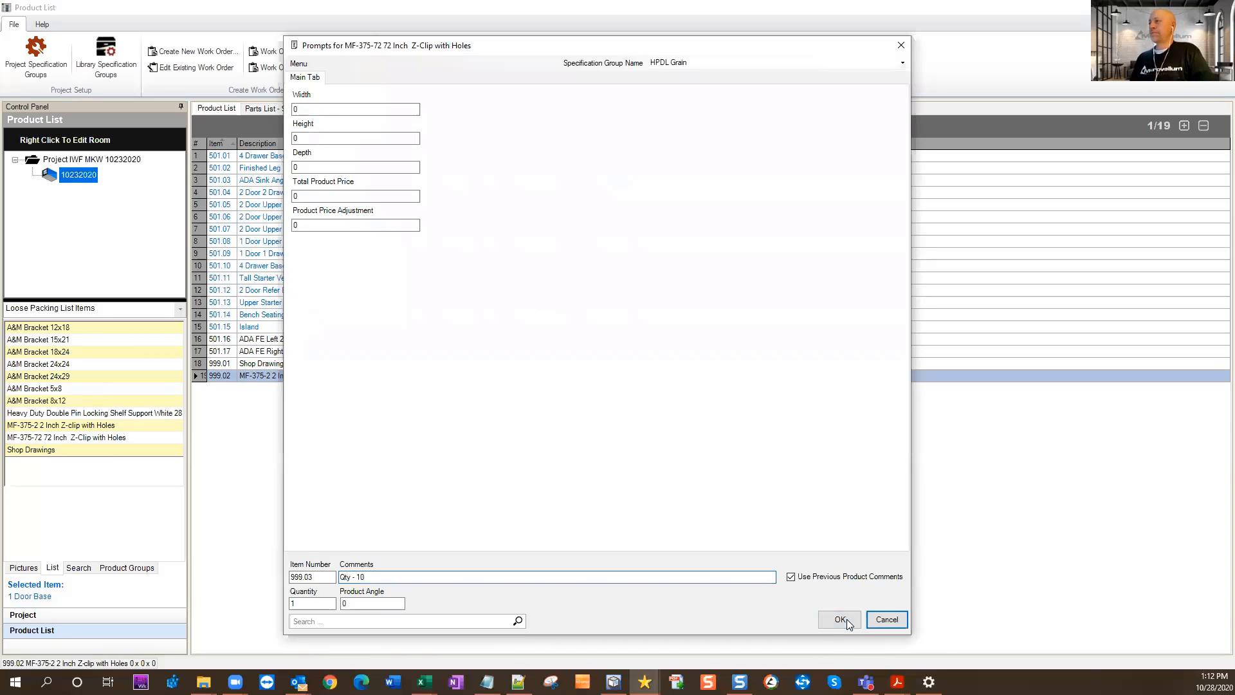
pyautogui.click(886, 619)
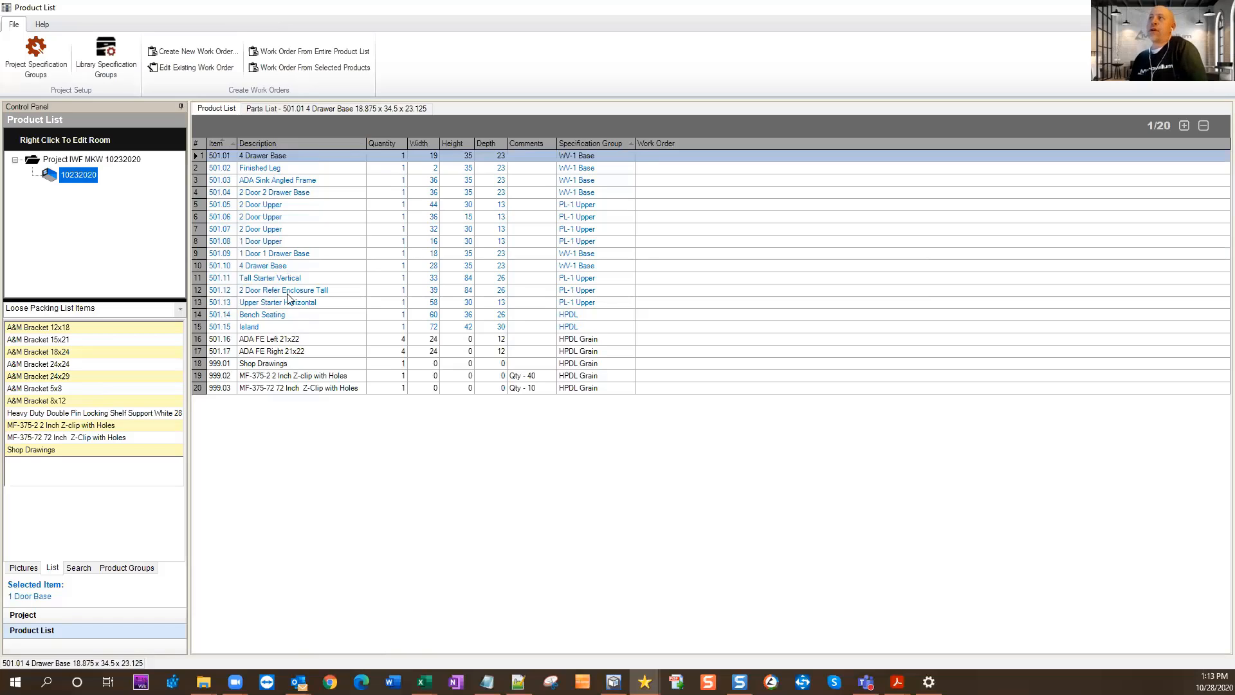
# Show the CAD column through the product list's grid view settings and check which saved views are available.
pyautogui.rightClick(343, 132)
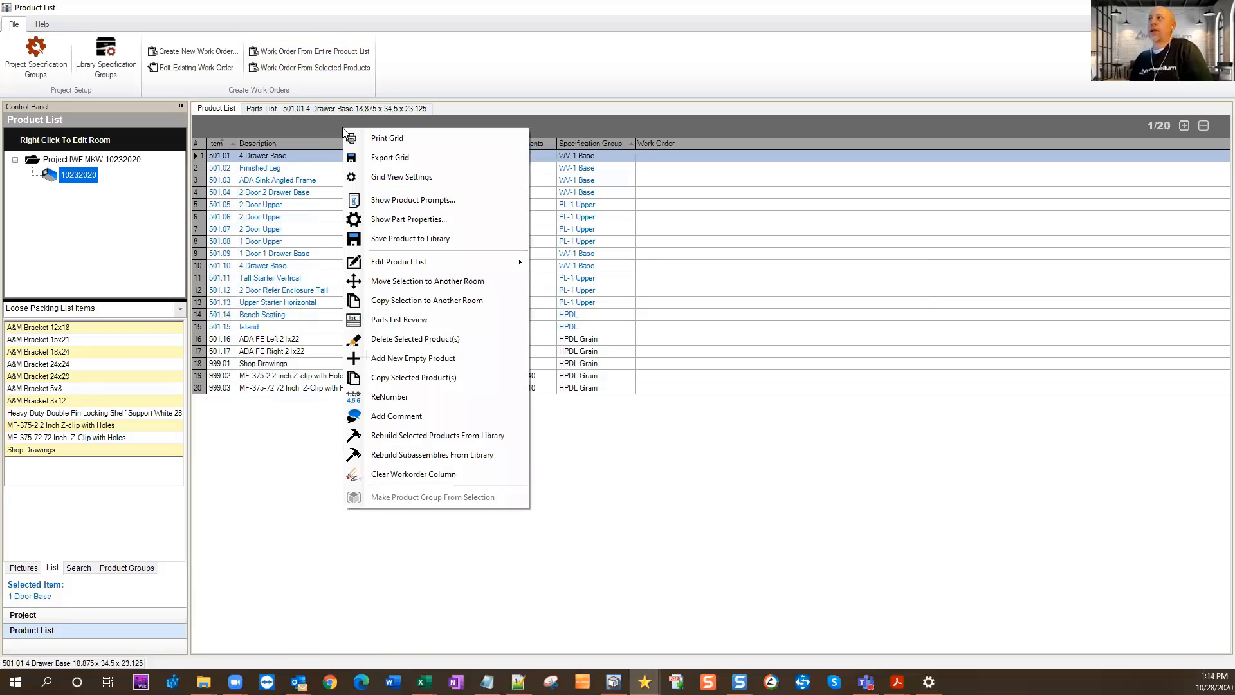
pyautogui.click(374, 176)
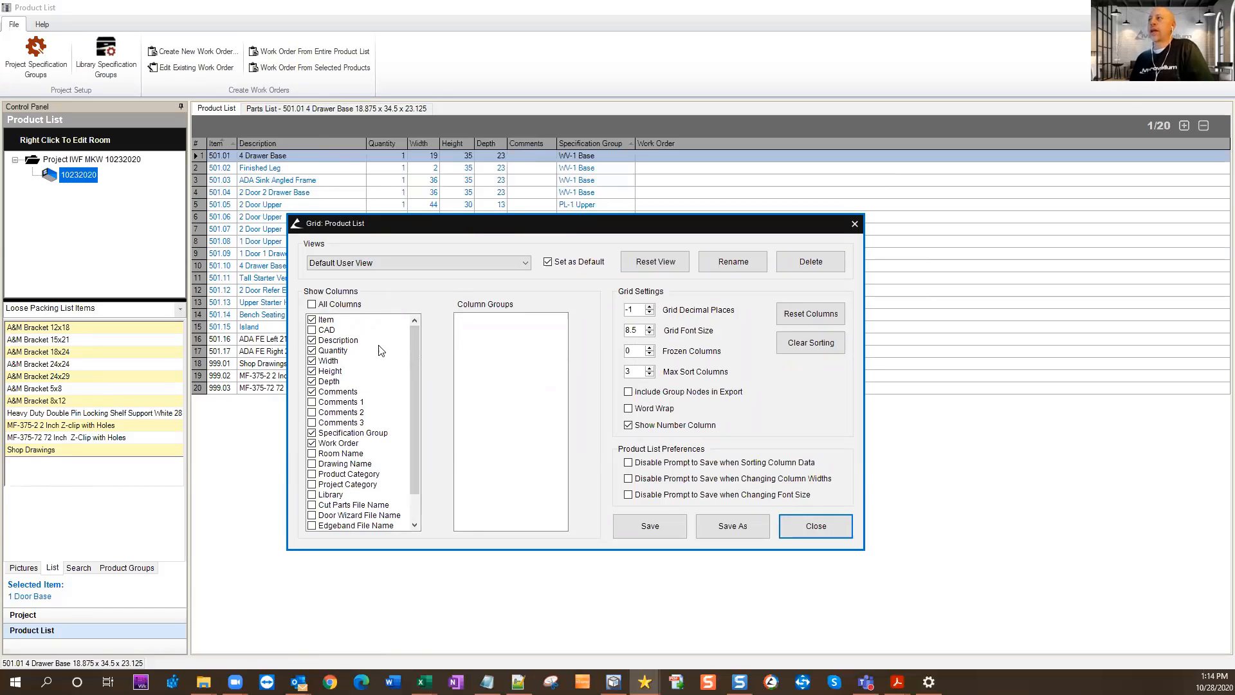
pyautogui.click(326, 330)
pyautogui.click(312, 330)
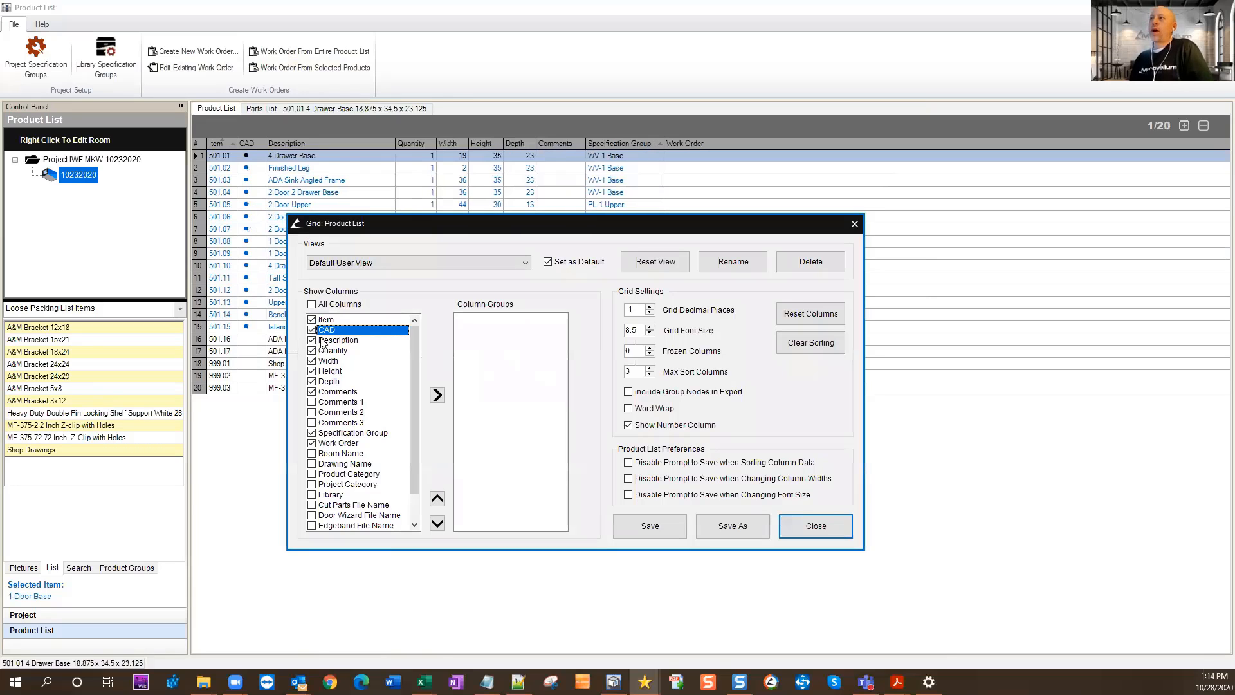
pyautogui.moveTo(399, 223); pyautogui.dragTo(563, 176)
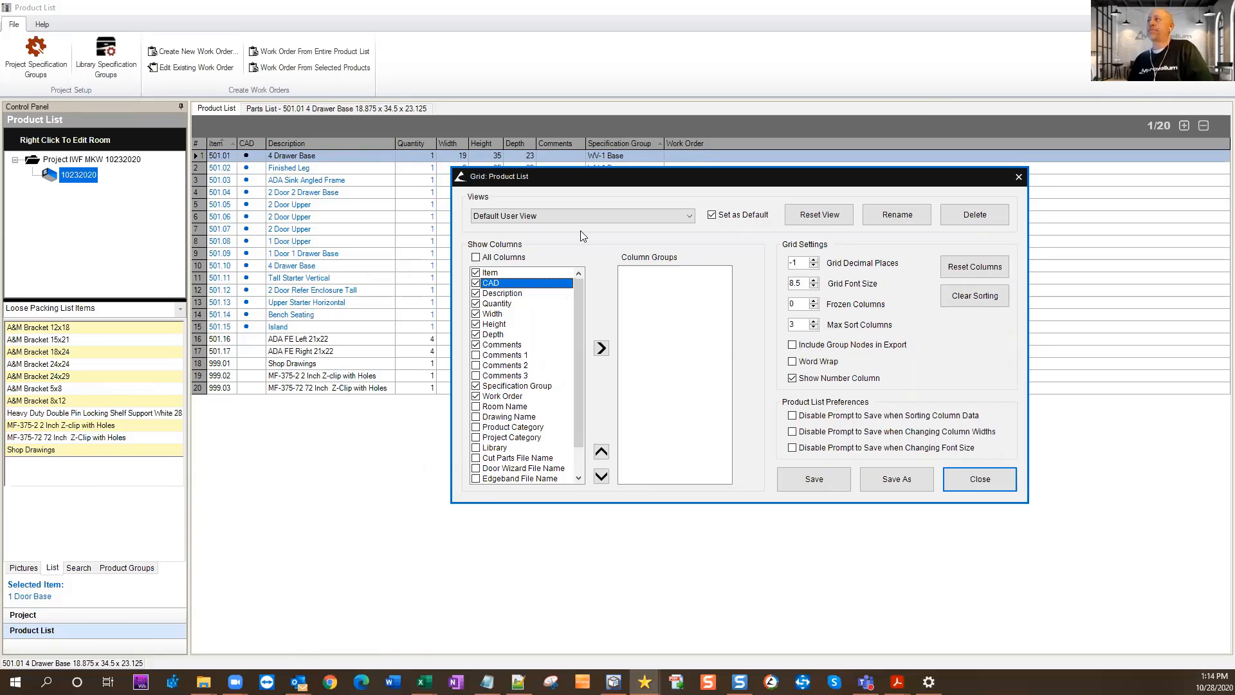
pyautogui.click(685, 217)
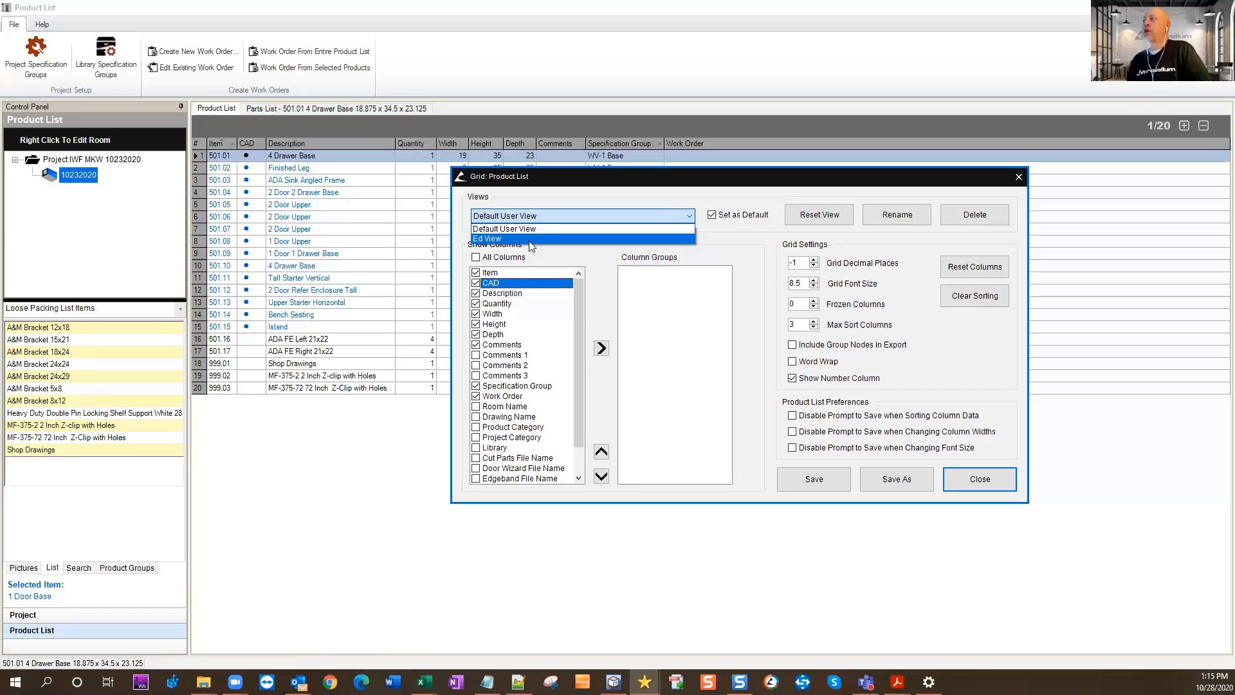
pyautogui.click(549, 182)
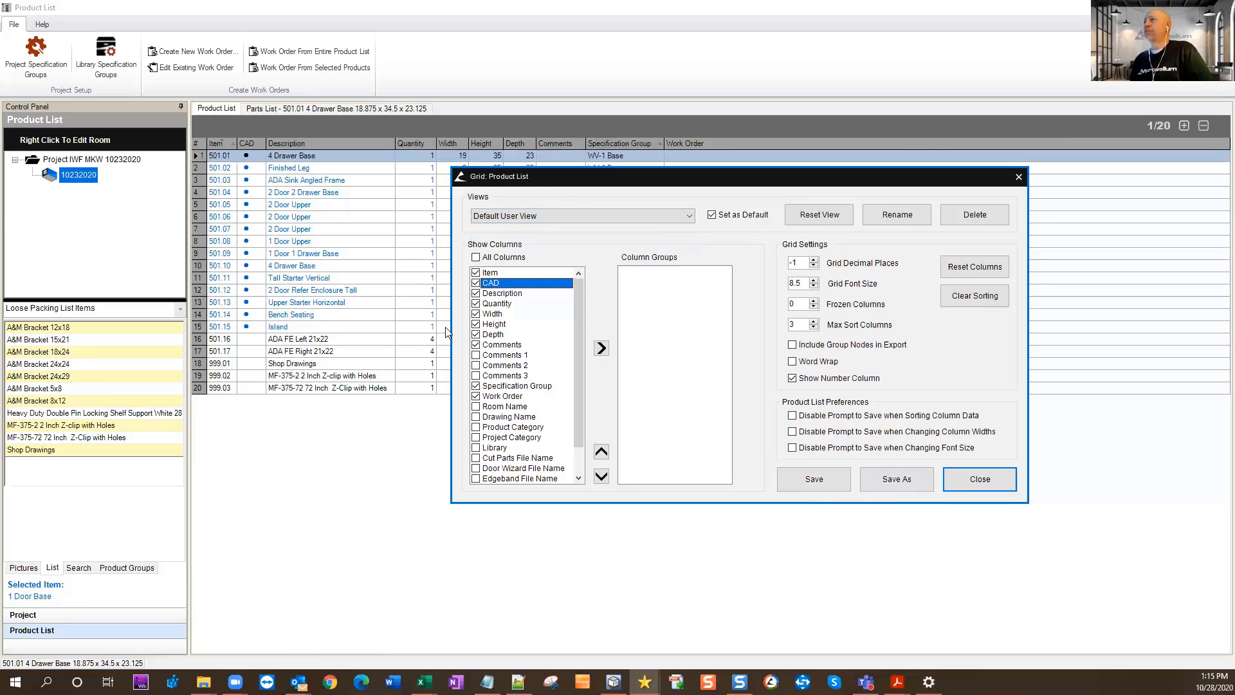
# Save the Default User View grid settings and sort the product list by Depth, Description and finally Specification Group.
pyautogui.click(818, 482)
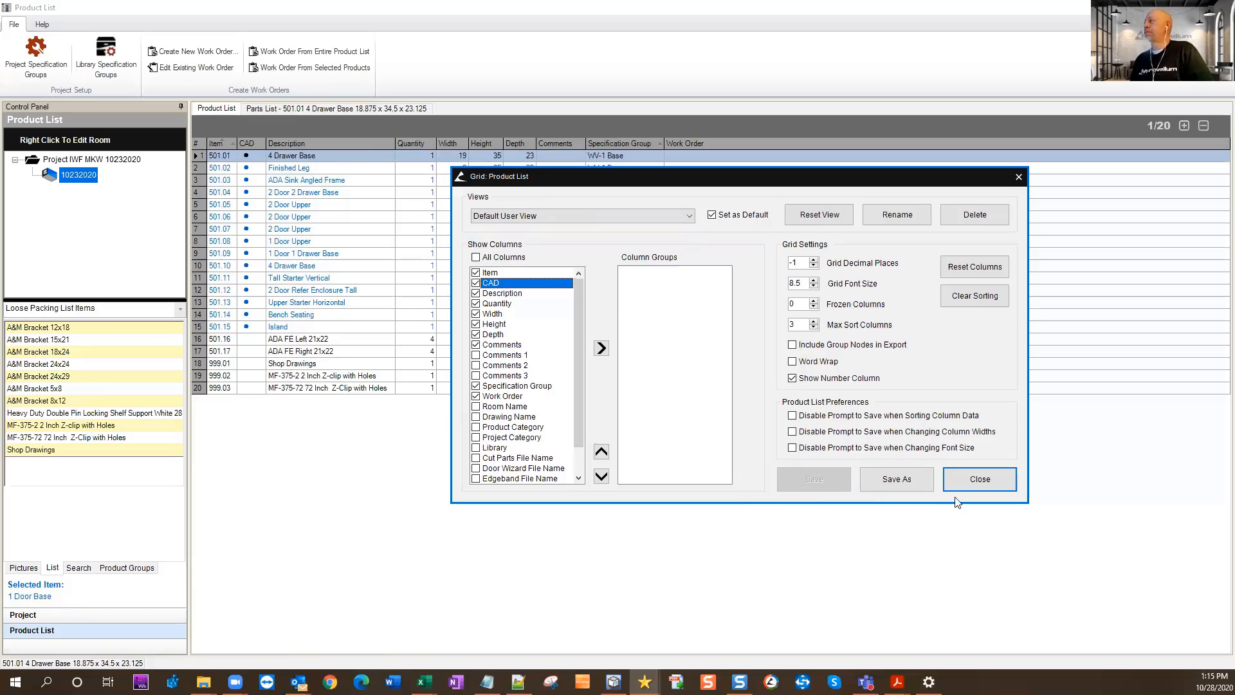
pyautogui.click(968, 487)
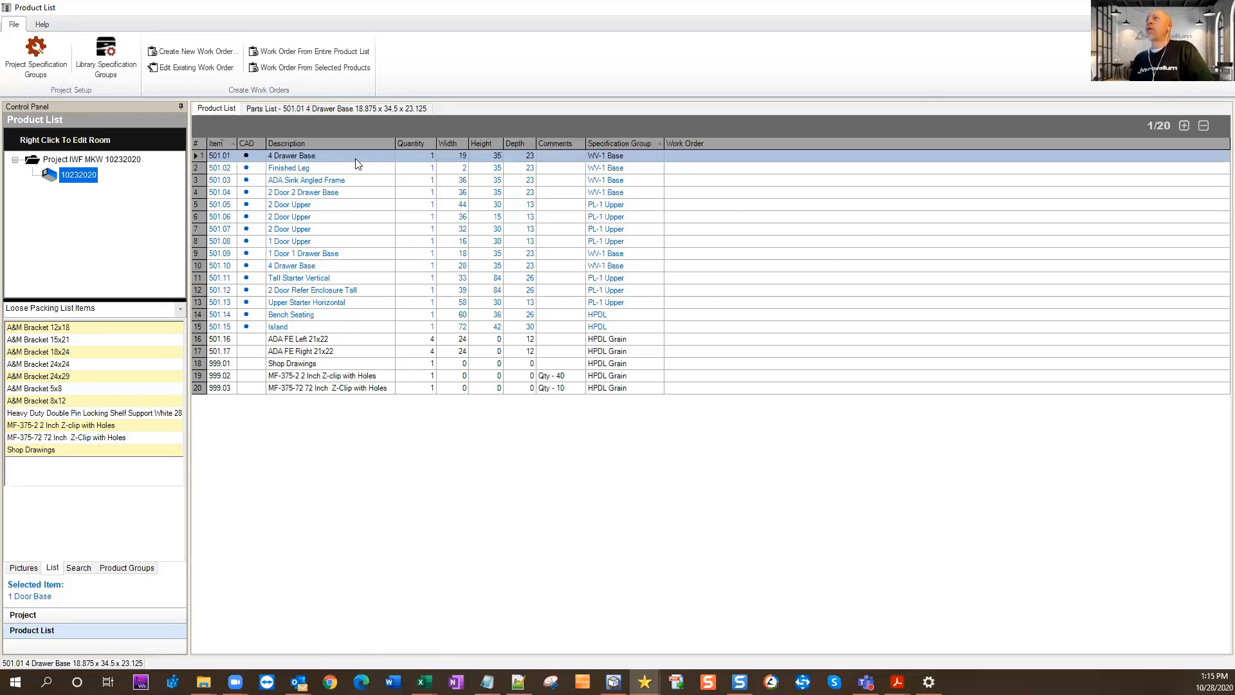
pyautogui.click(521, 142)
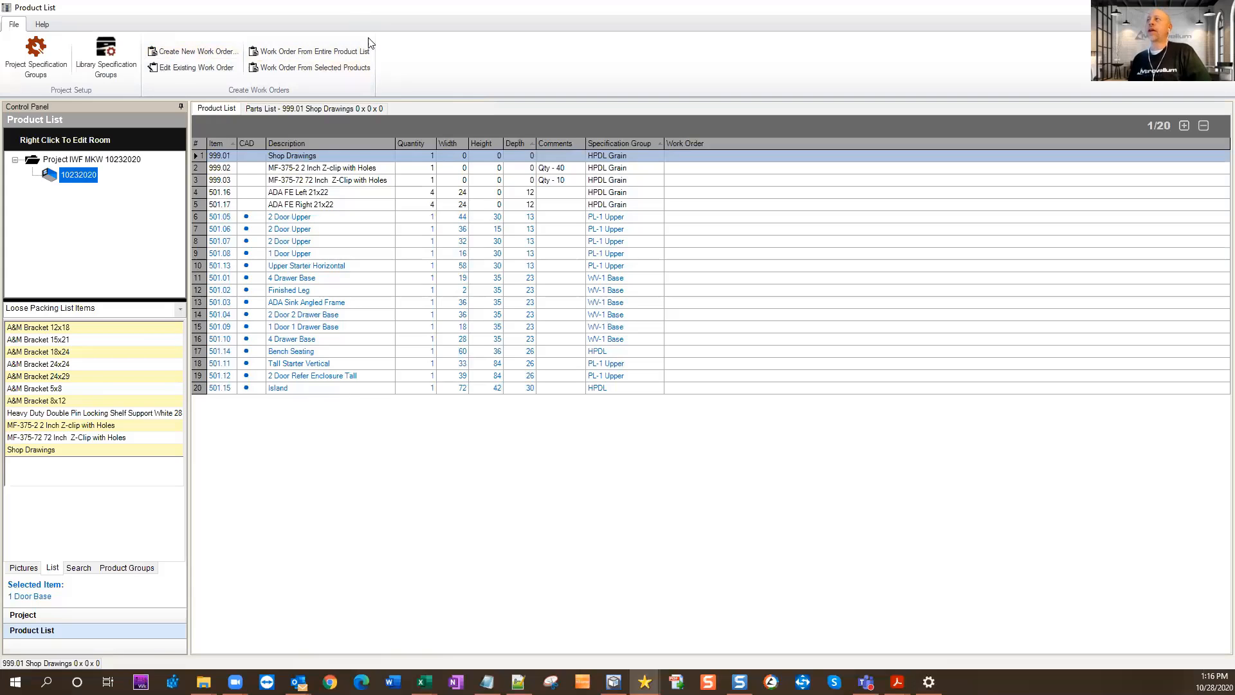
pyautogui.click(289, 143)
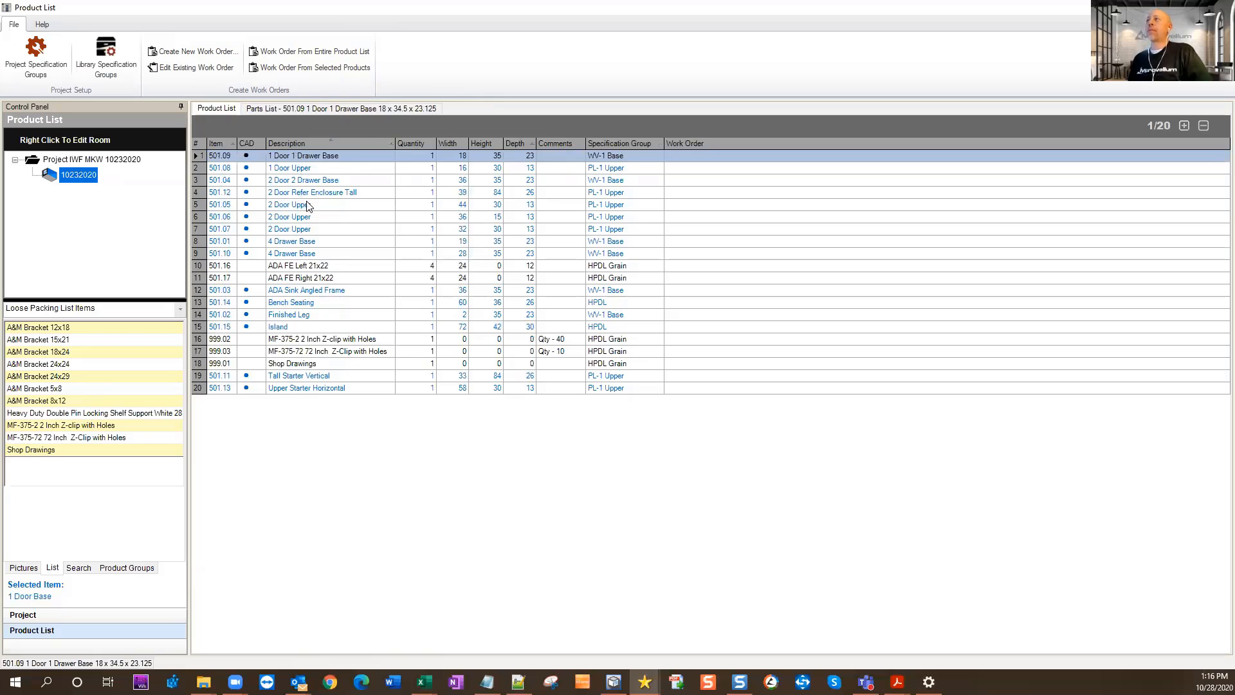
pyautogui.click(615, 143)
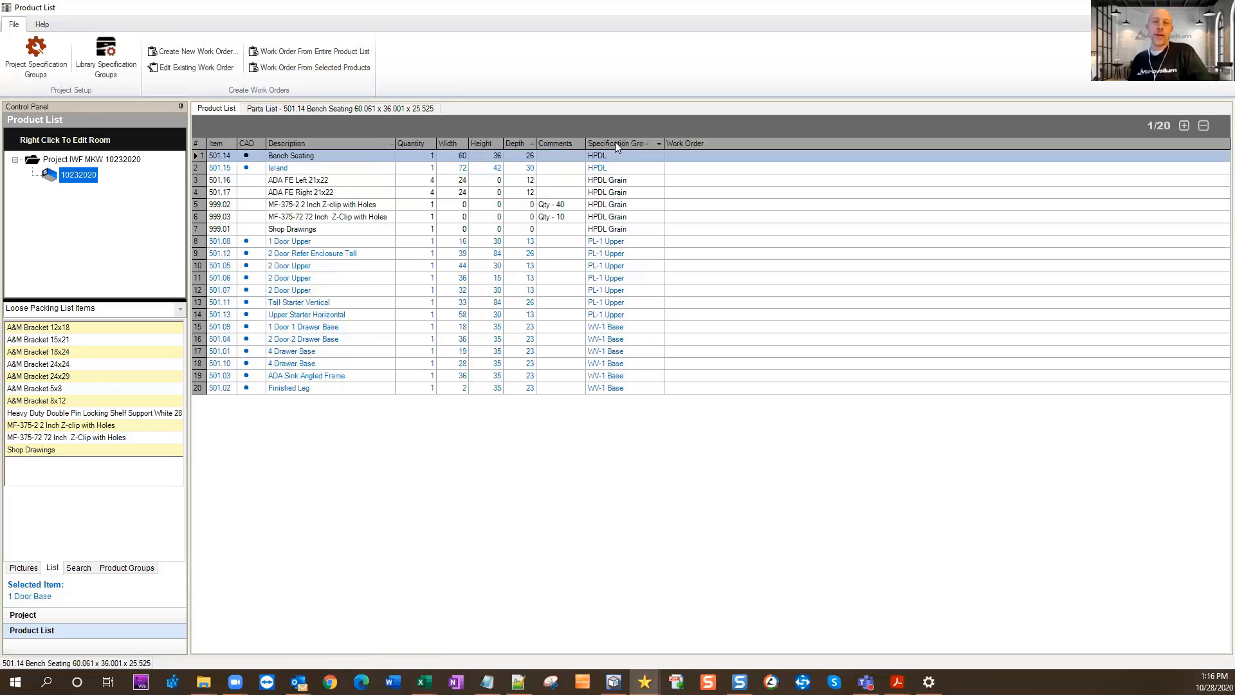
# Select all PL-1 Upper products, followed by all WV-1 Base products, and end with only Bench Seating selected.
pyautogui.click(634, 242)
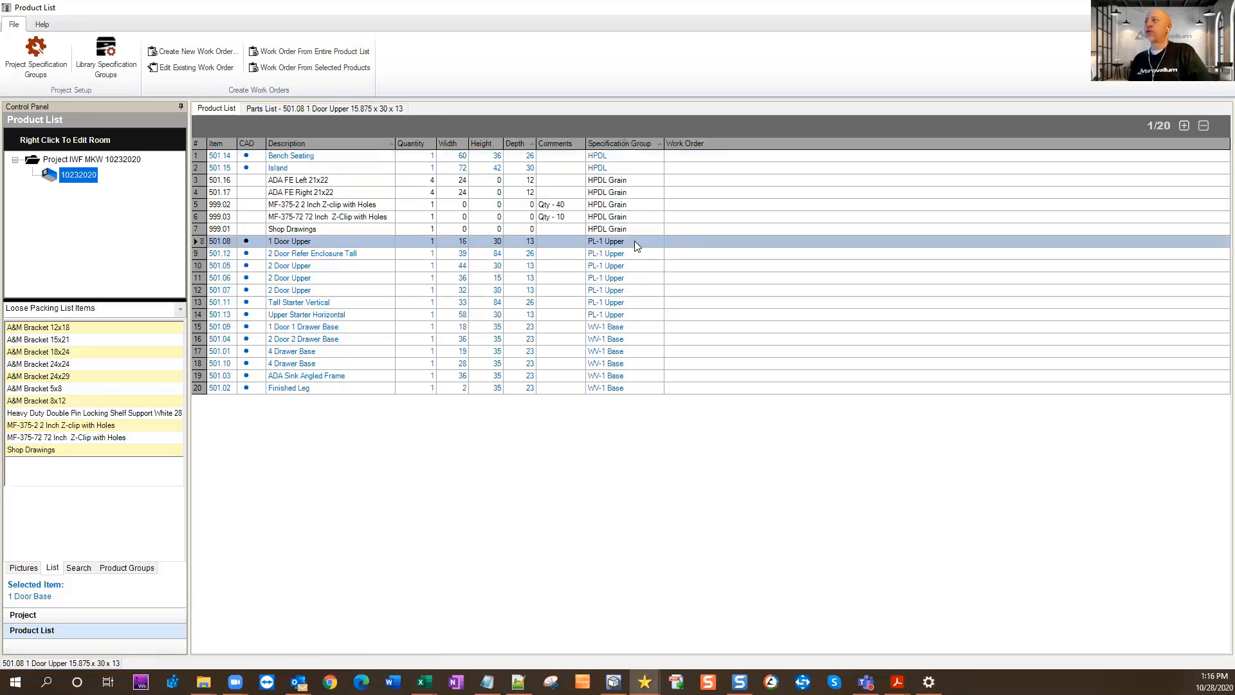
pyautogui.keyDown('shift'); pyautogui.click(628, 316); pyautogui.keyUp('shift')
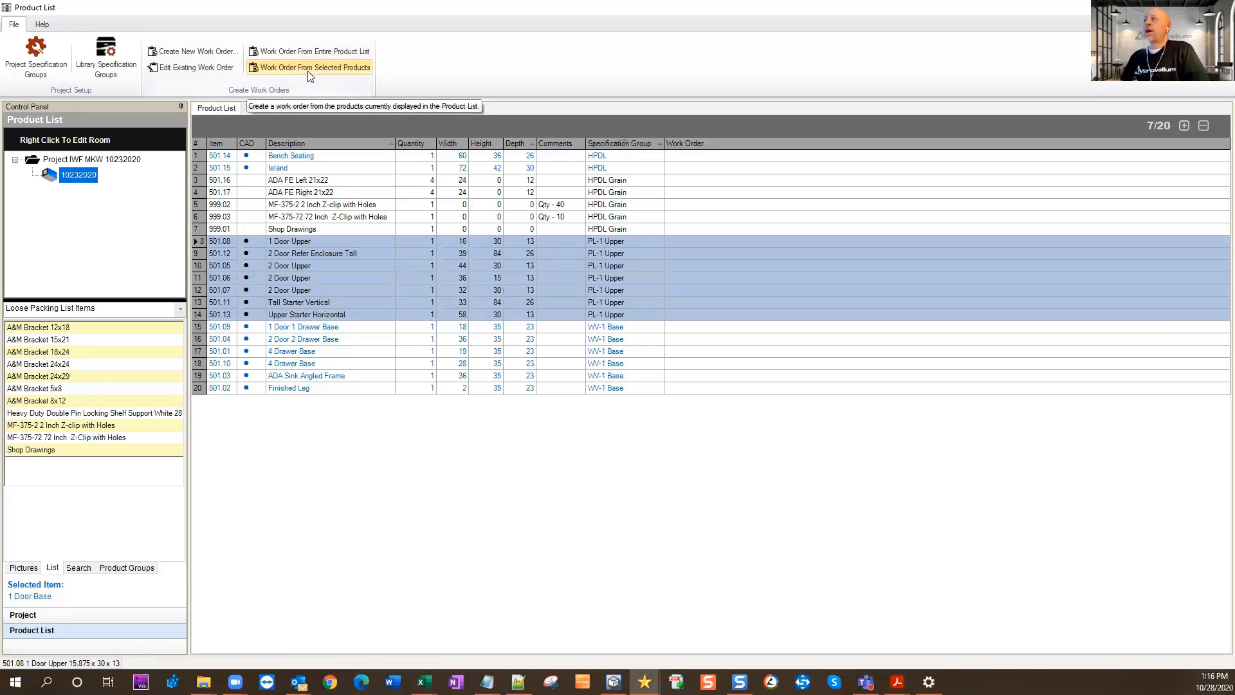
pyautogui.click(364, 327)
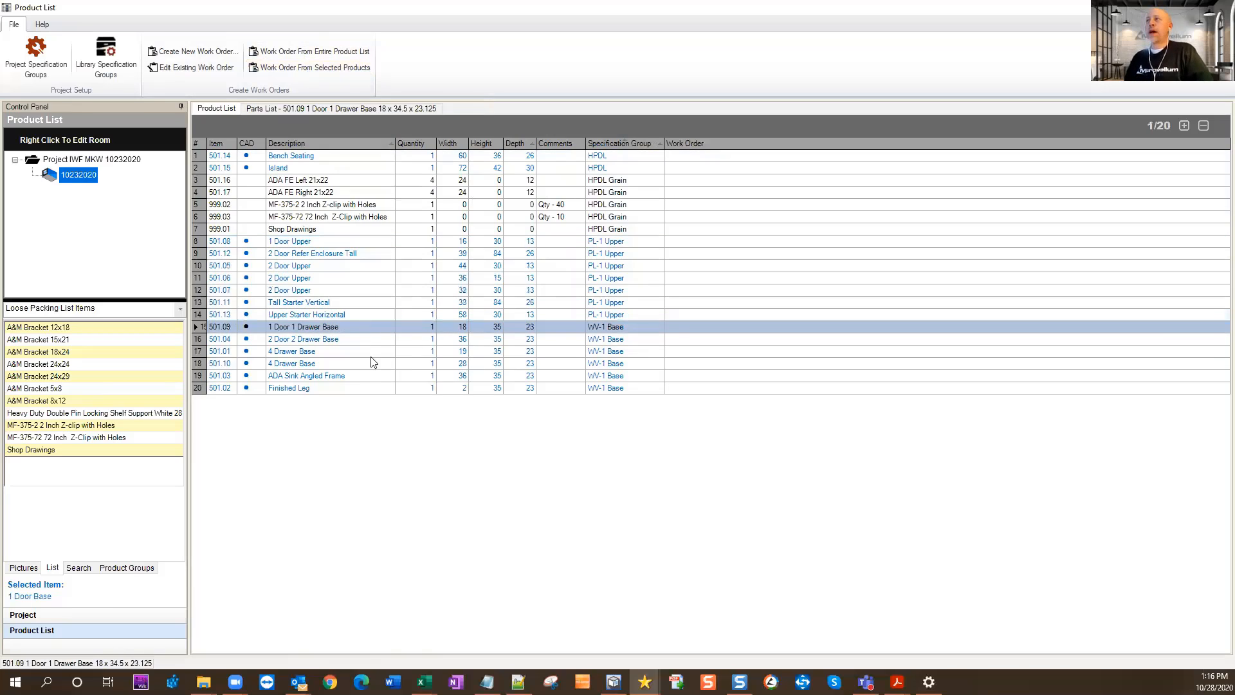
pyautogui.keyDown('shift'); pyautogui.click(368, 388); pyautogui.keyUp('shift')
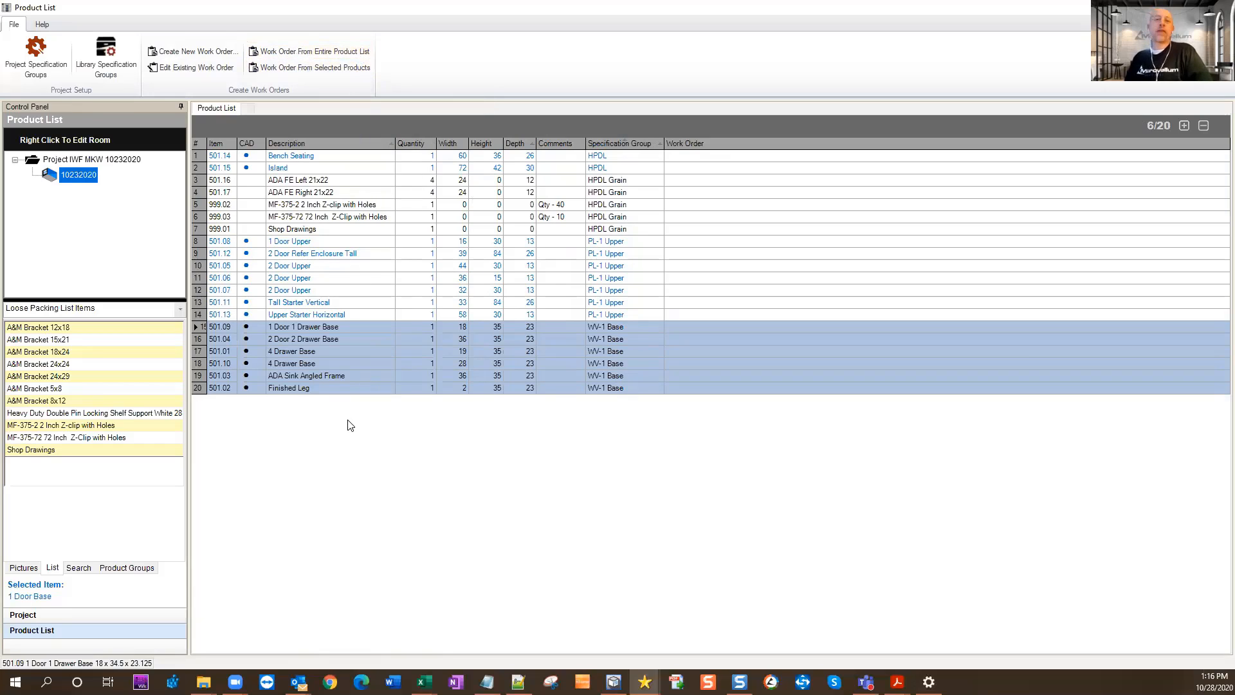
pyautogui.click(340, 156)
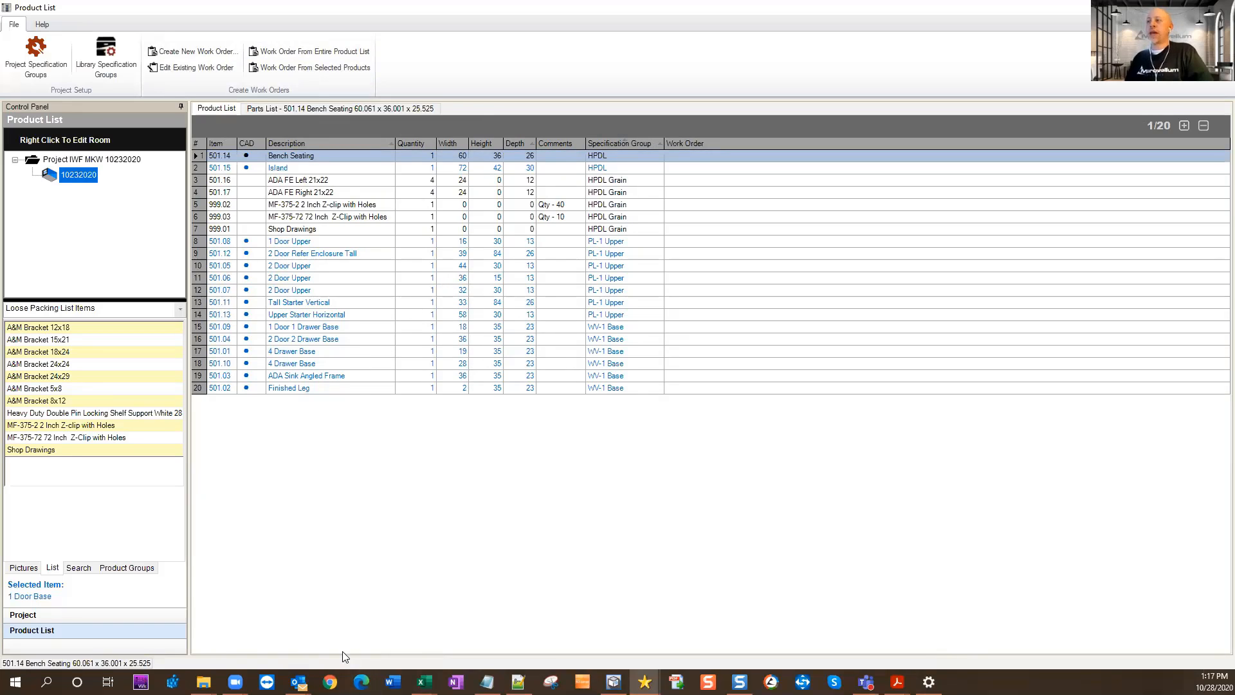
pyautogui.click(314, 55)
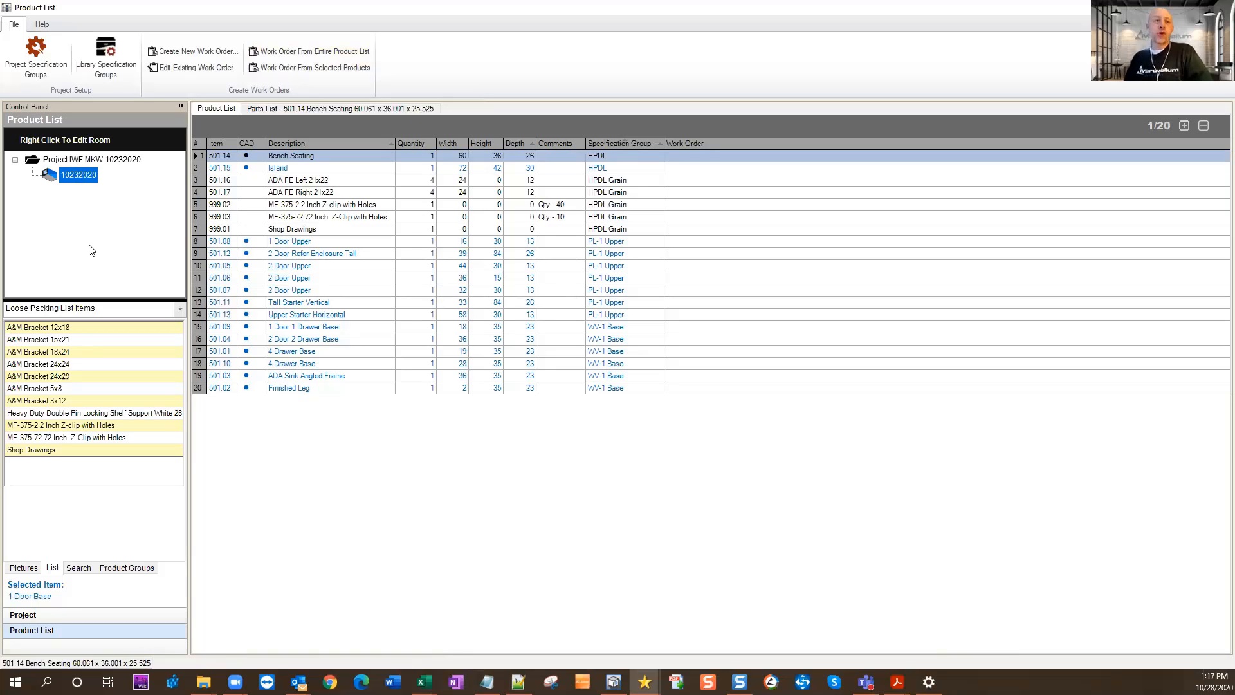
# Add a new room named WO 101 to the project.
pyautogui.click(71, 161)
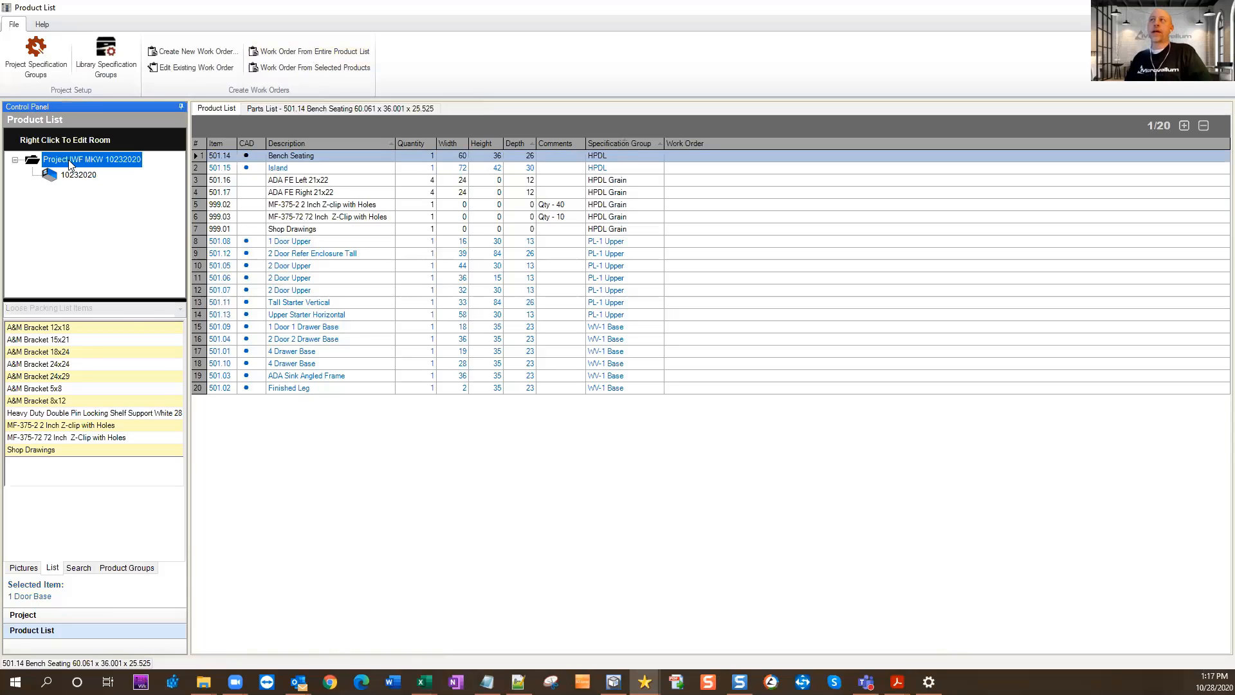
pyautogui.rightClick(71, 165)
pyautogui.click(96, 232)
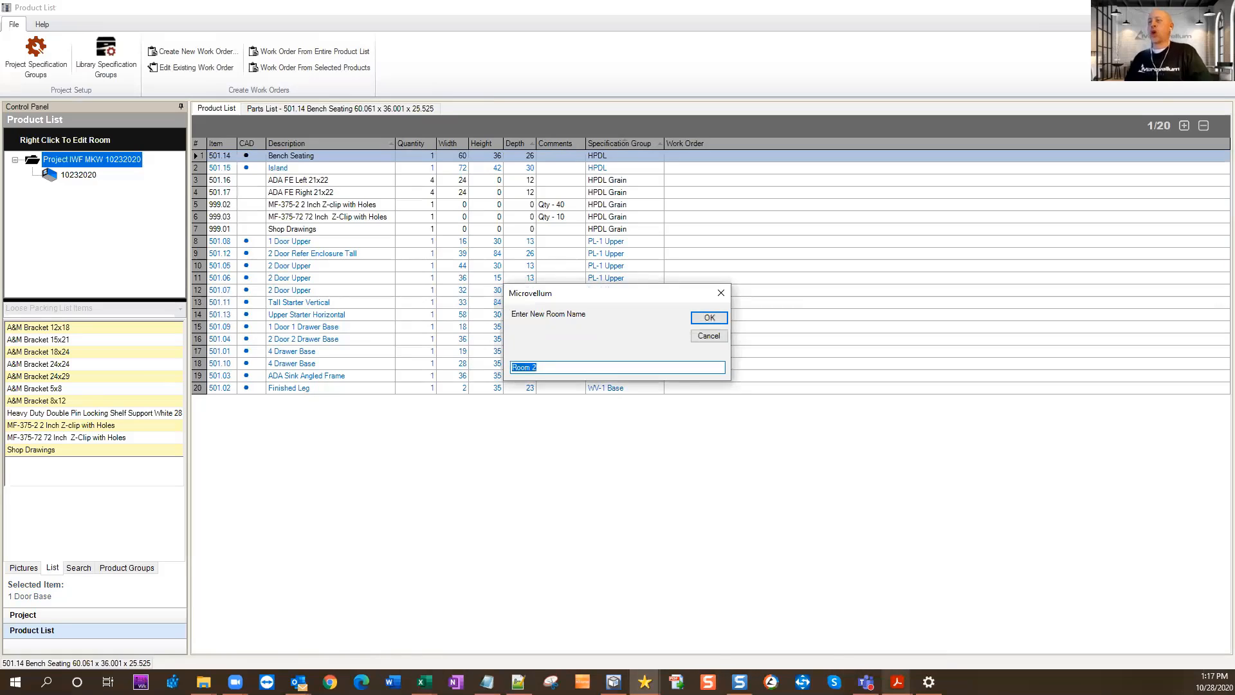
pyautogui.write('WO')
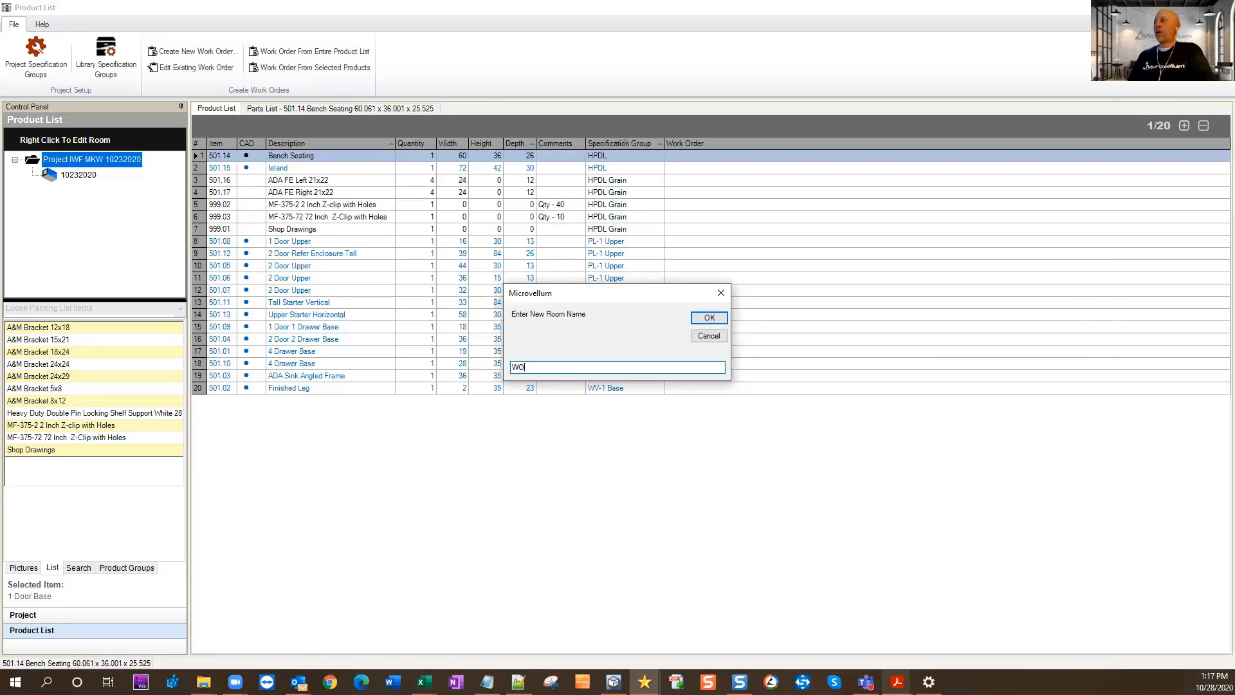
pyautogui.write(' 101')
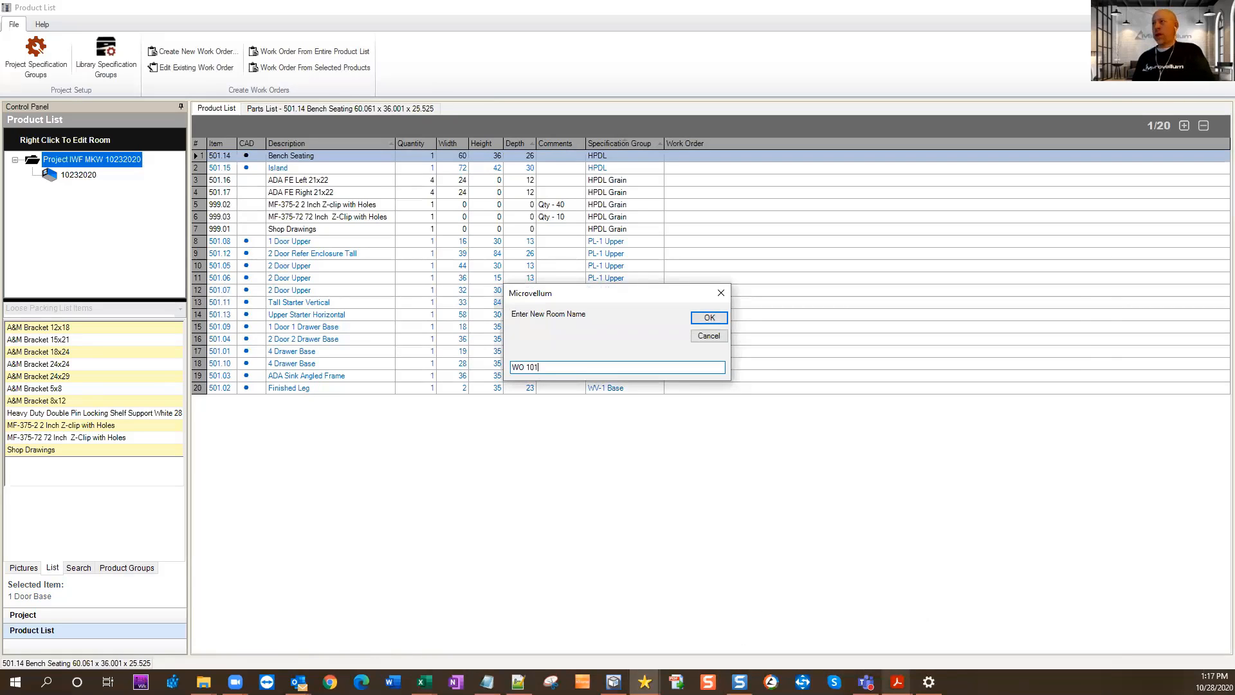
pyautogui.press('Return')
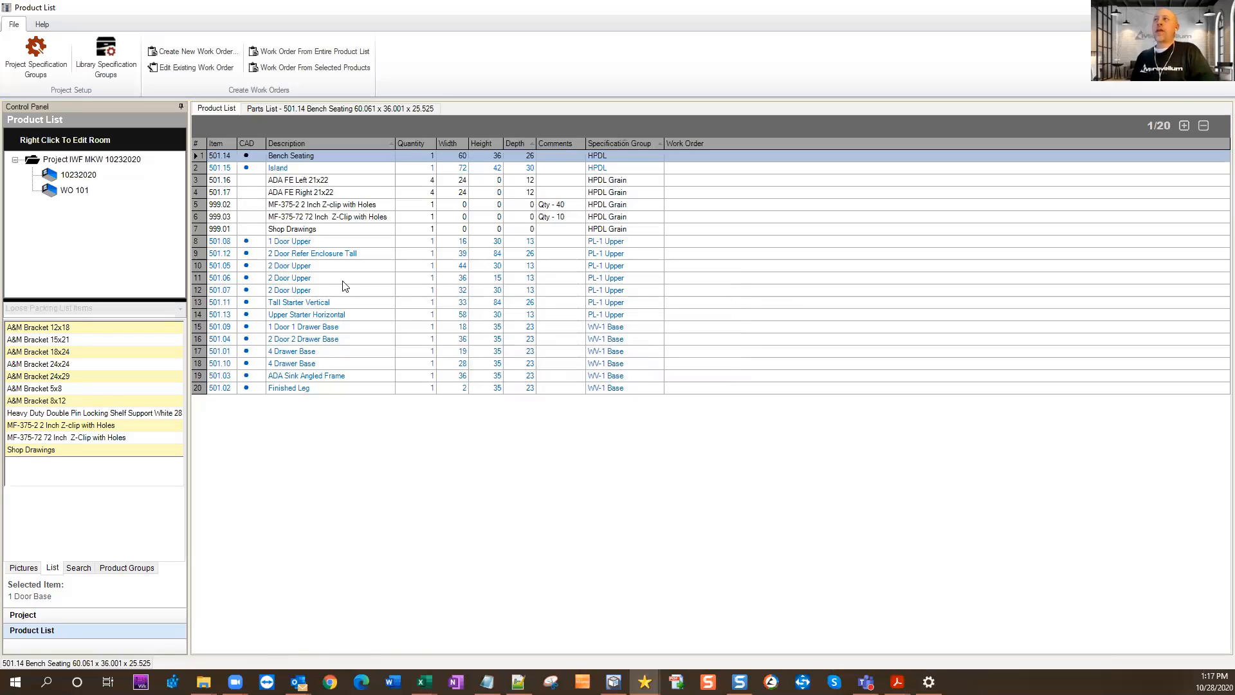
# Add another room named WO 121 to the project and view the product lists of both new rooms.
pyautogui.rightClick(127, 163)
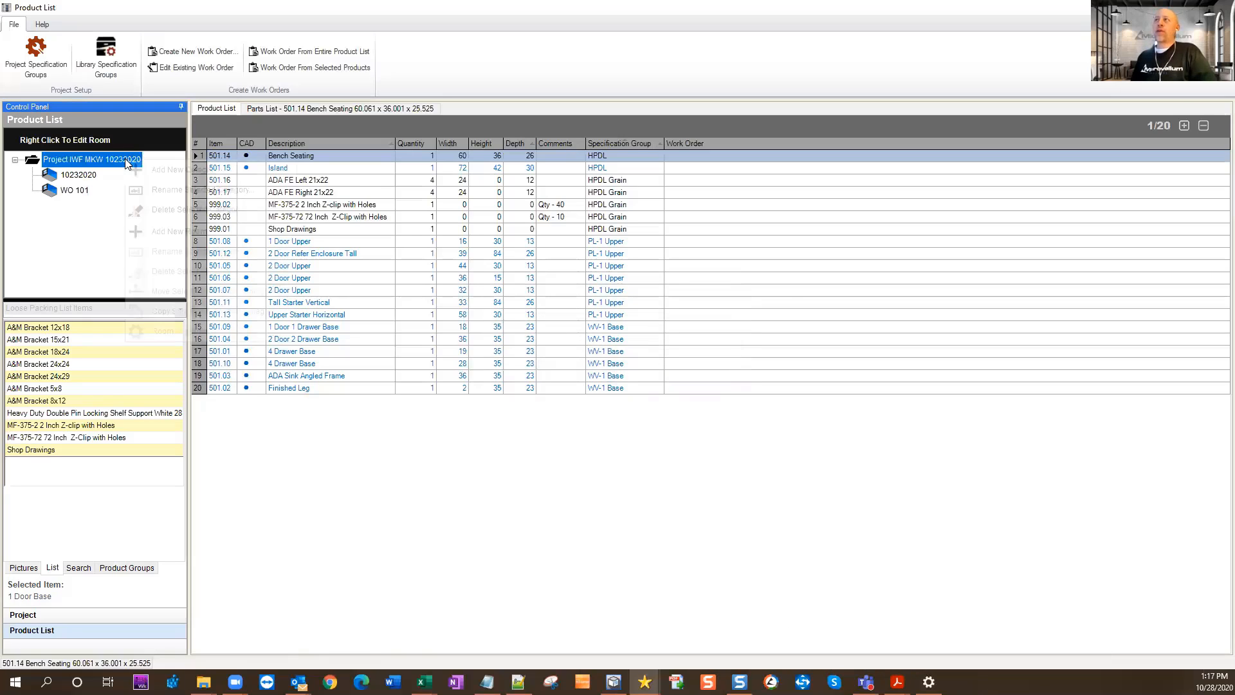
pyautogui.click(146, 232)
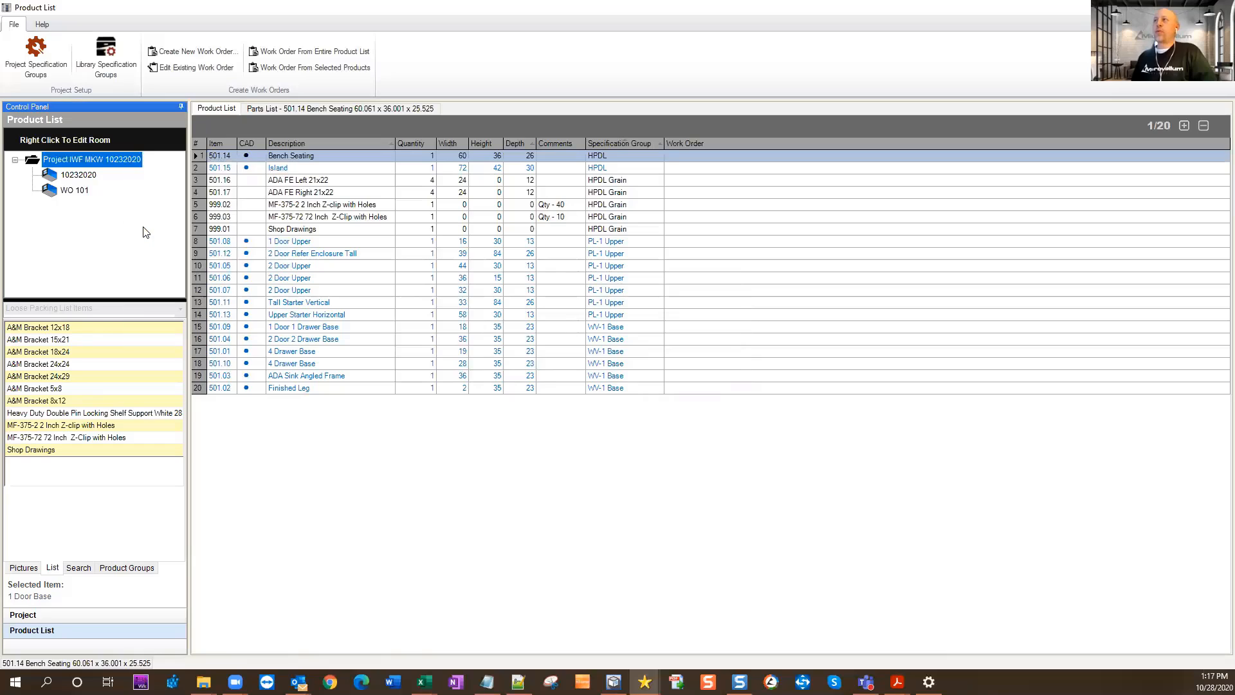
pyautogui.write('WO 121')
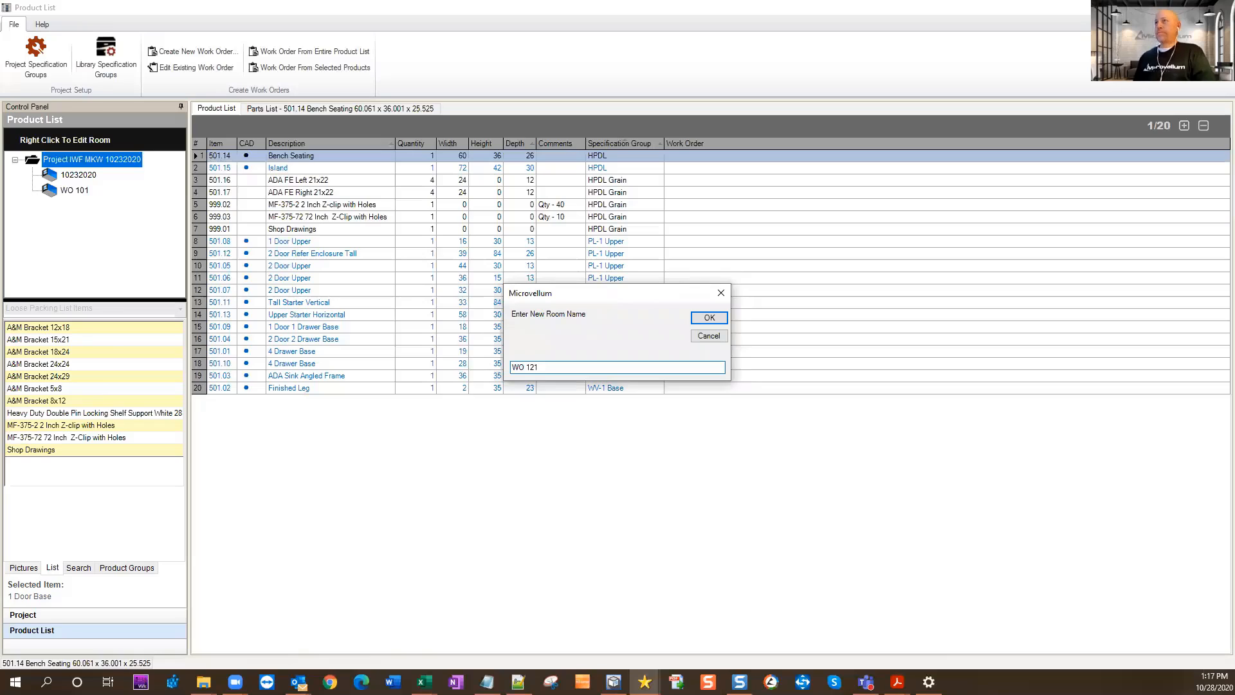
pyautogui.press('Return')
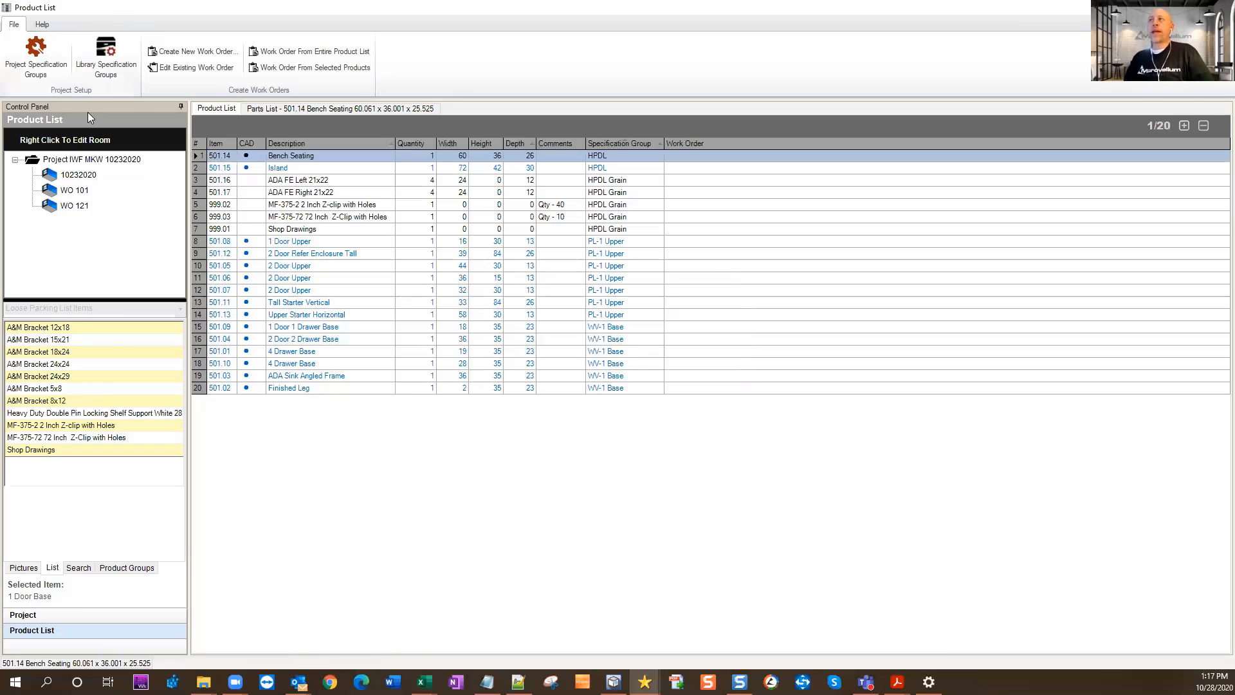
pyautogui.click(64, 191)
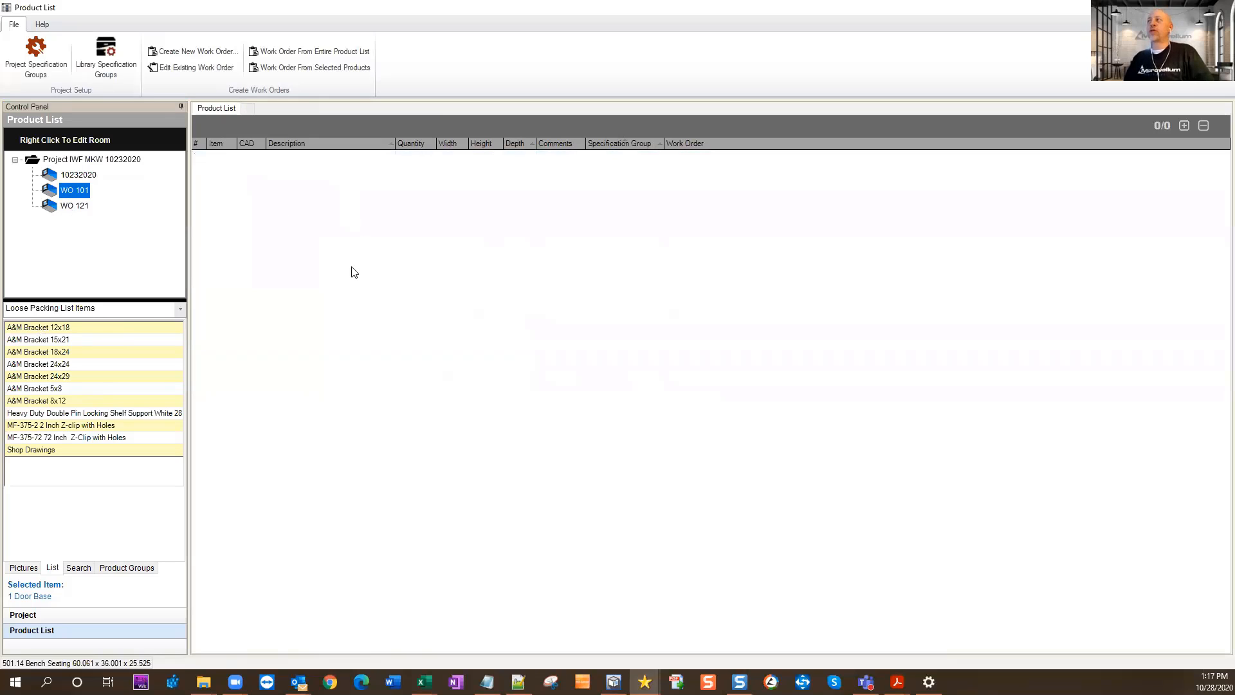
pyautogui.click(75, 206)
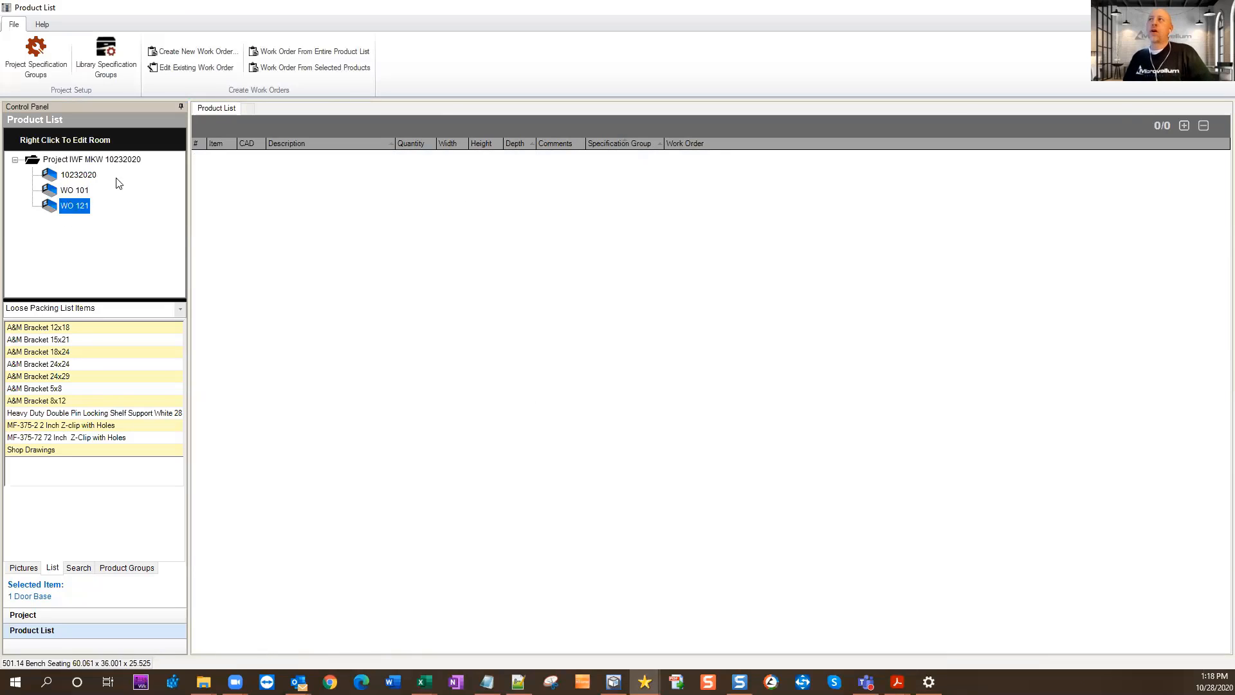
# Move the Bench Seating and Island products from room 10232020 to room WO 101 and check the contents of both new rooms.
pyautogui.click(82, 175)
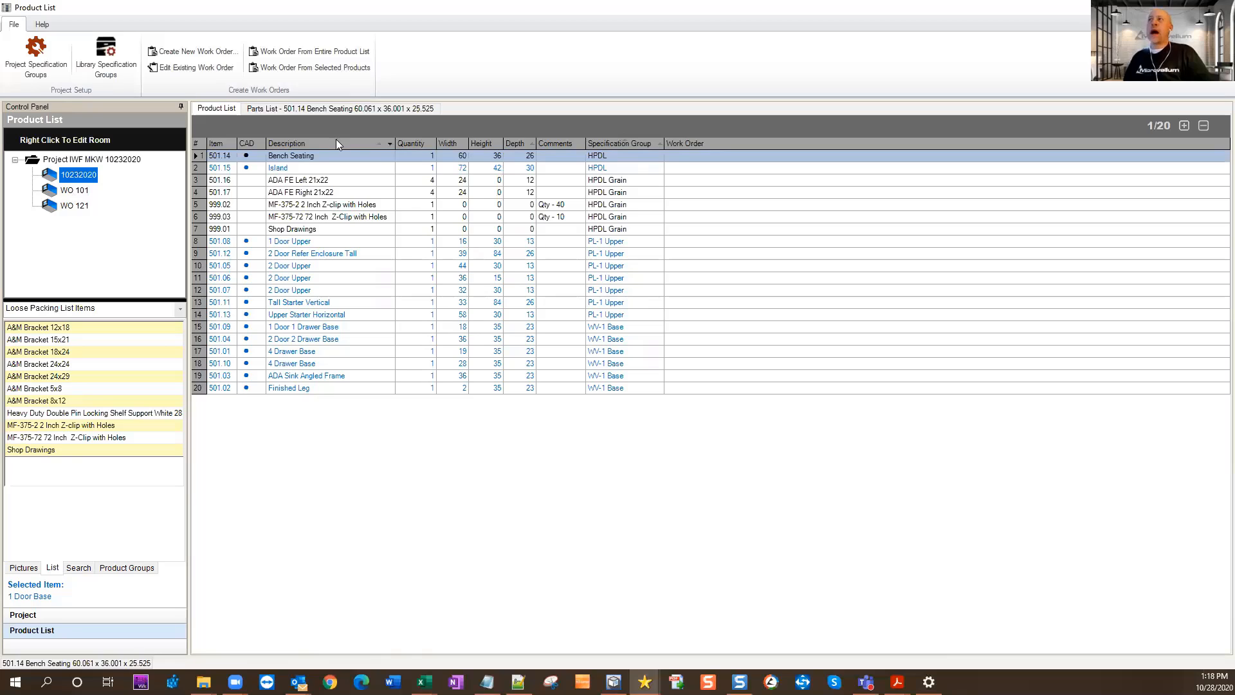
pyautogui.click(606, 167)
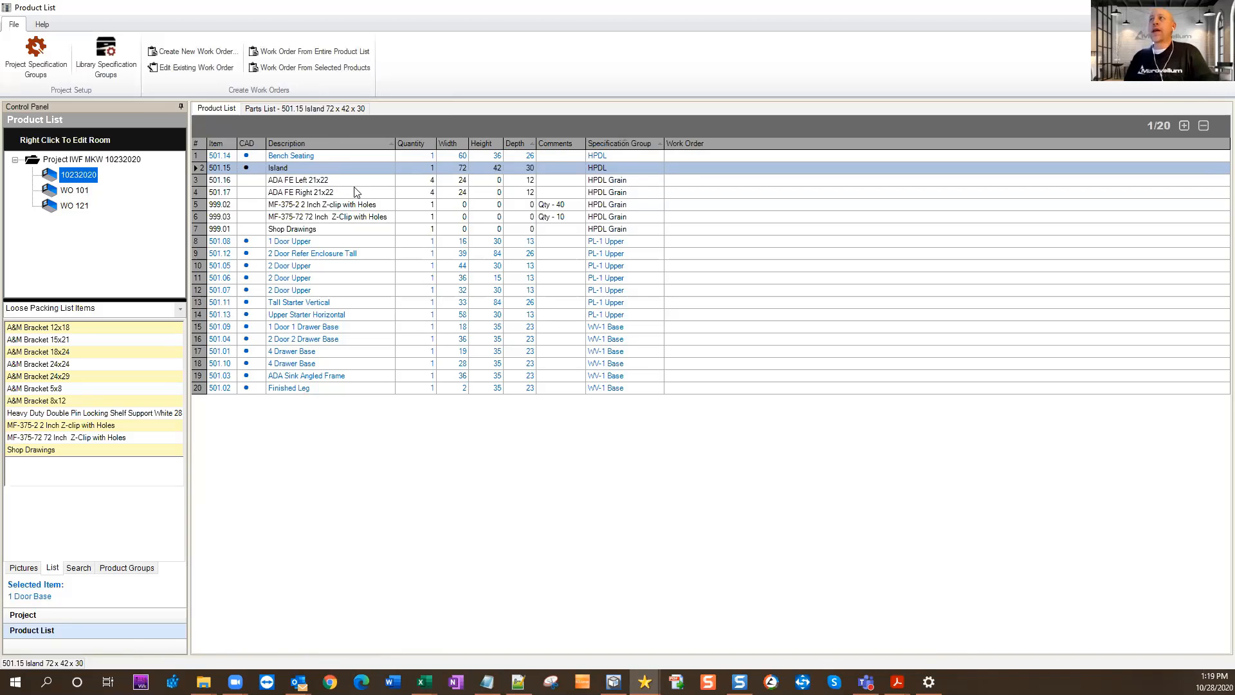
pyautogui.keyDown('ctrl'); pyautogui.click(301, 154); pyautogui.keyUp('ctrl')
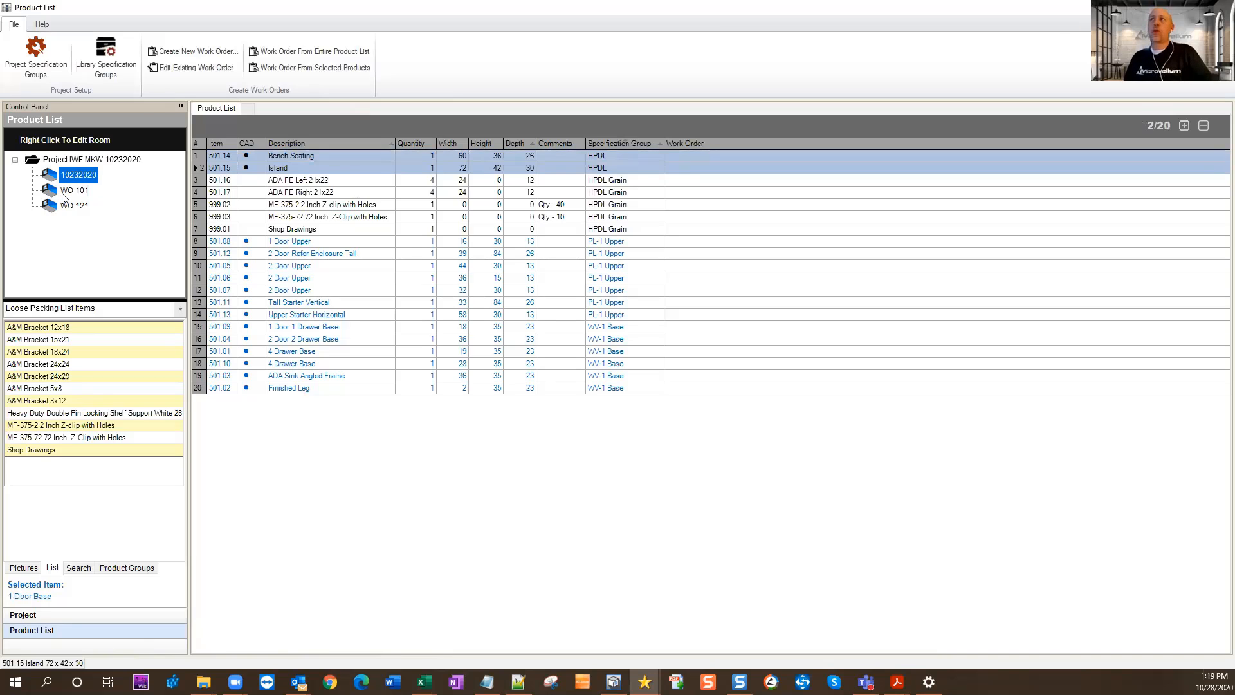
pyautogui.rightClick(278, 166)
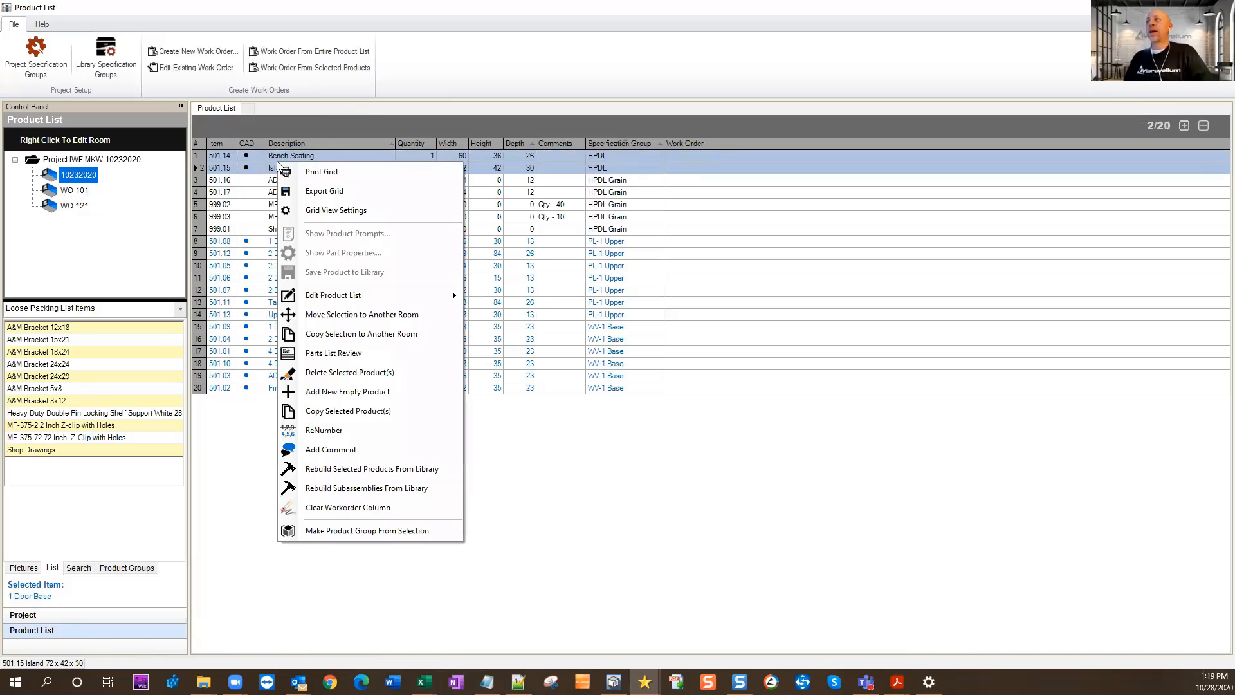
pyautogui.click(347, 314)
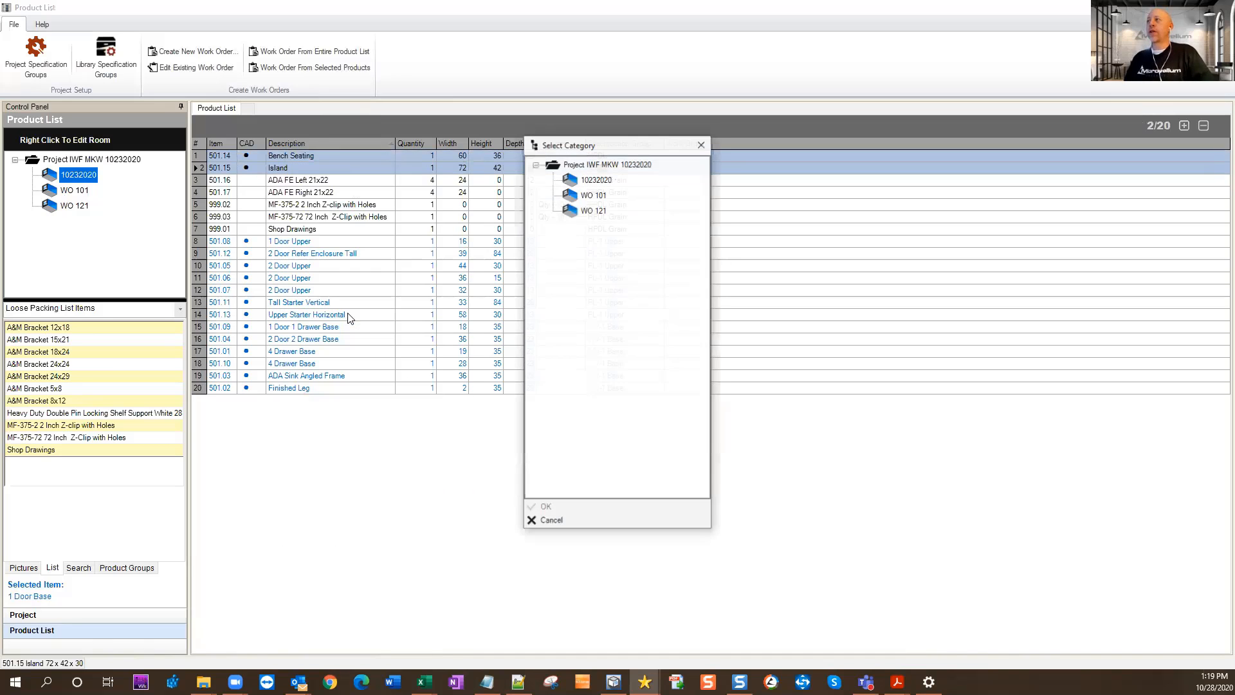
pyautogui.click(603, 198)
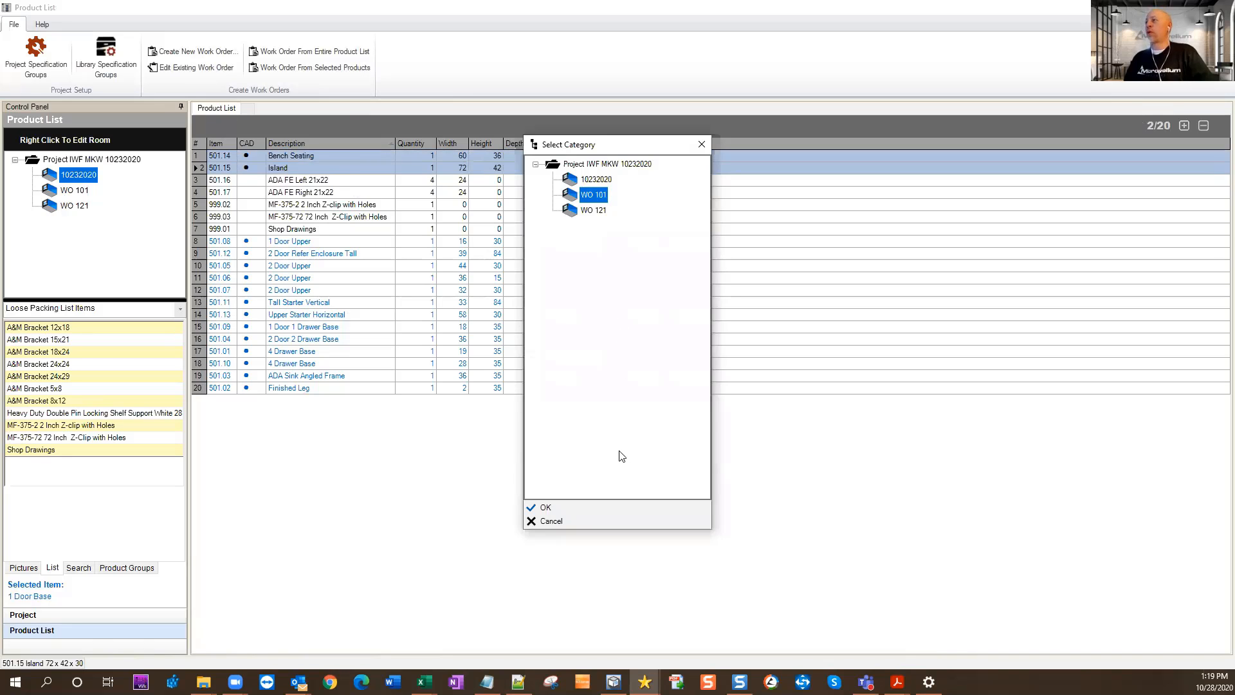
pyautogui.click(590, 506)
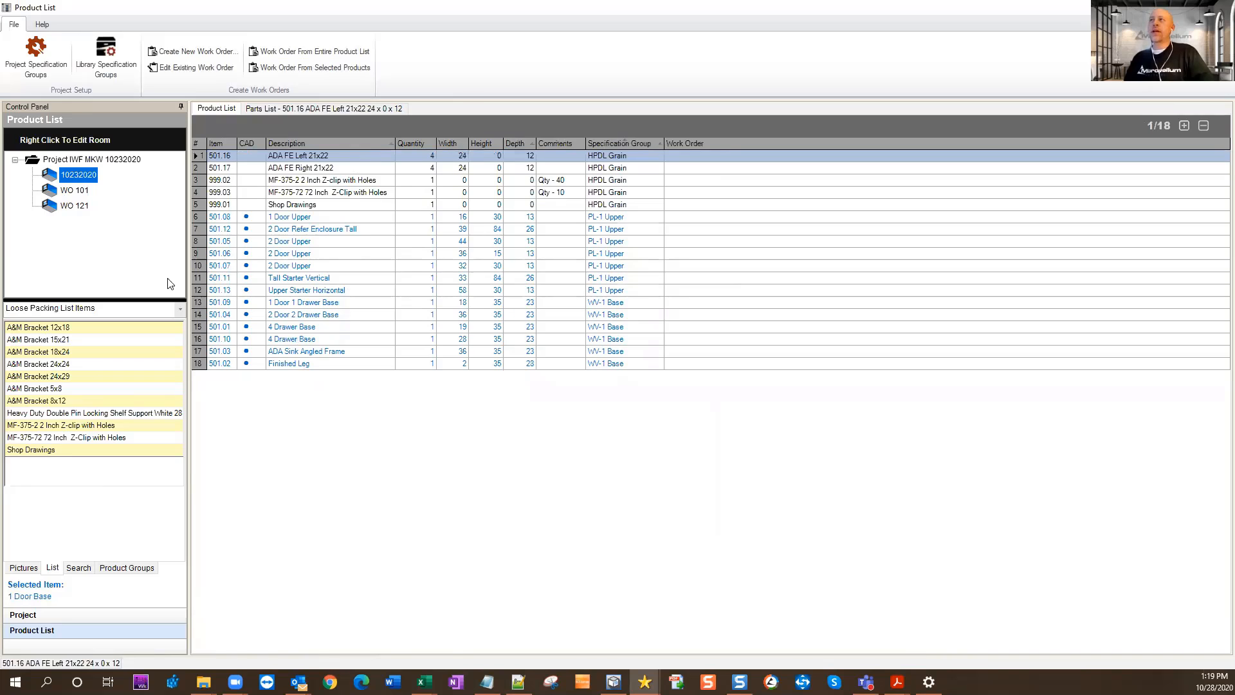
pyautogui.click(73, 192)
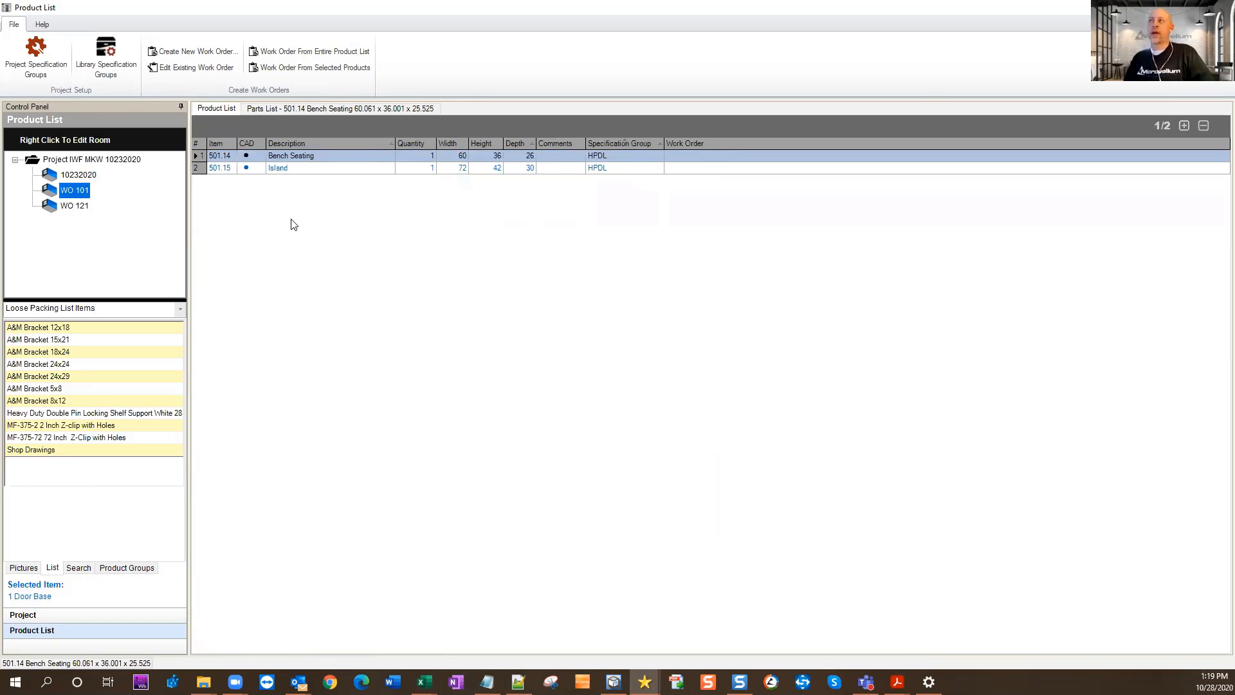
pyautogui.click(75, 207)
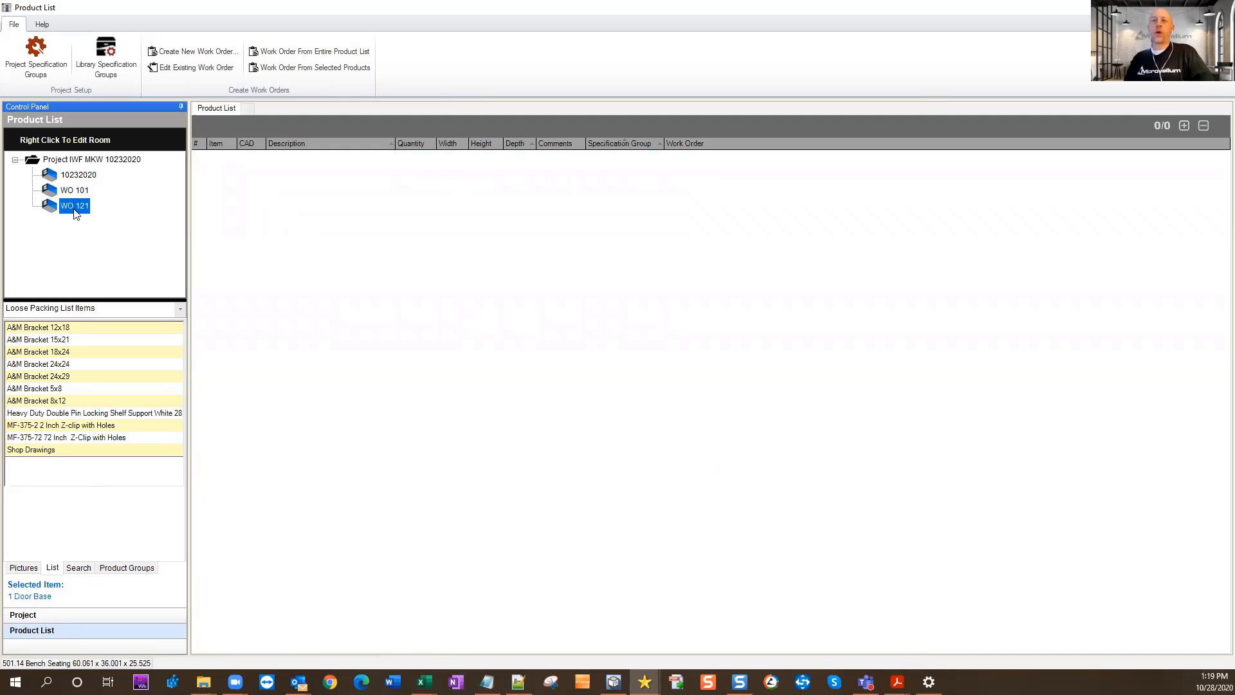
# Move all the remaining products from room 10232020 to room WO 121.
pyautogui.click(77, 175)
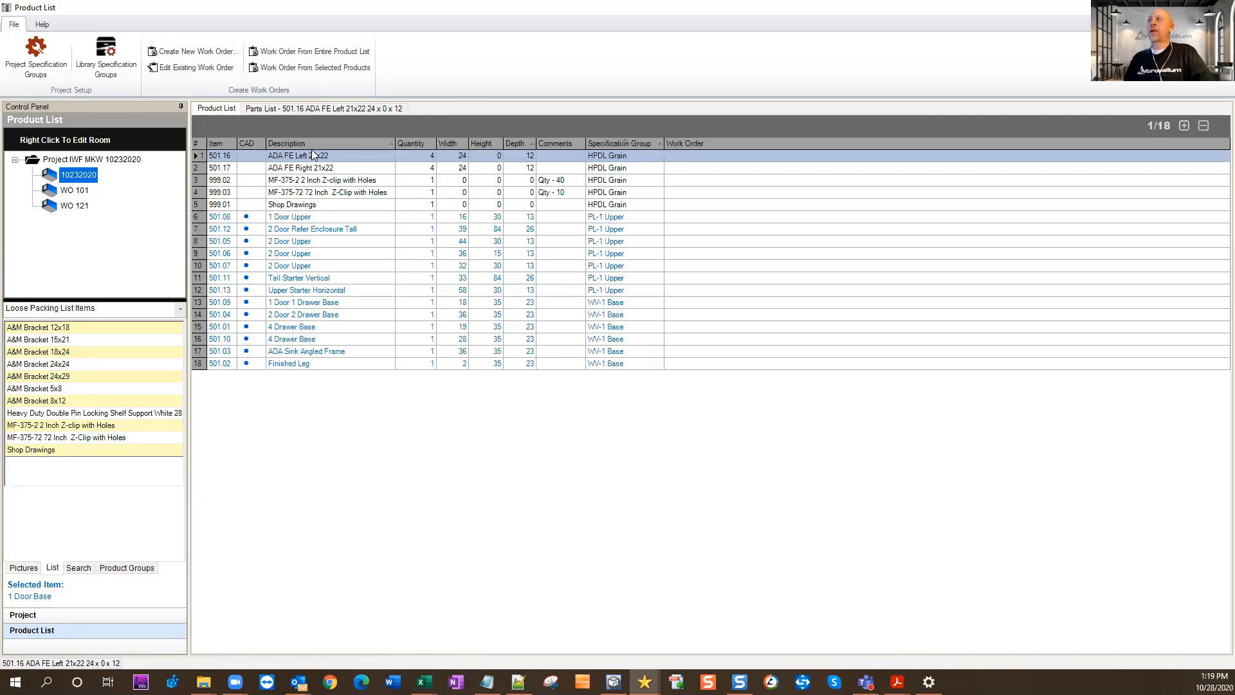
pyautogui.moveTo(314, 157); pyautogui.dragTo(308, 364)
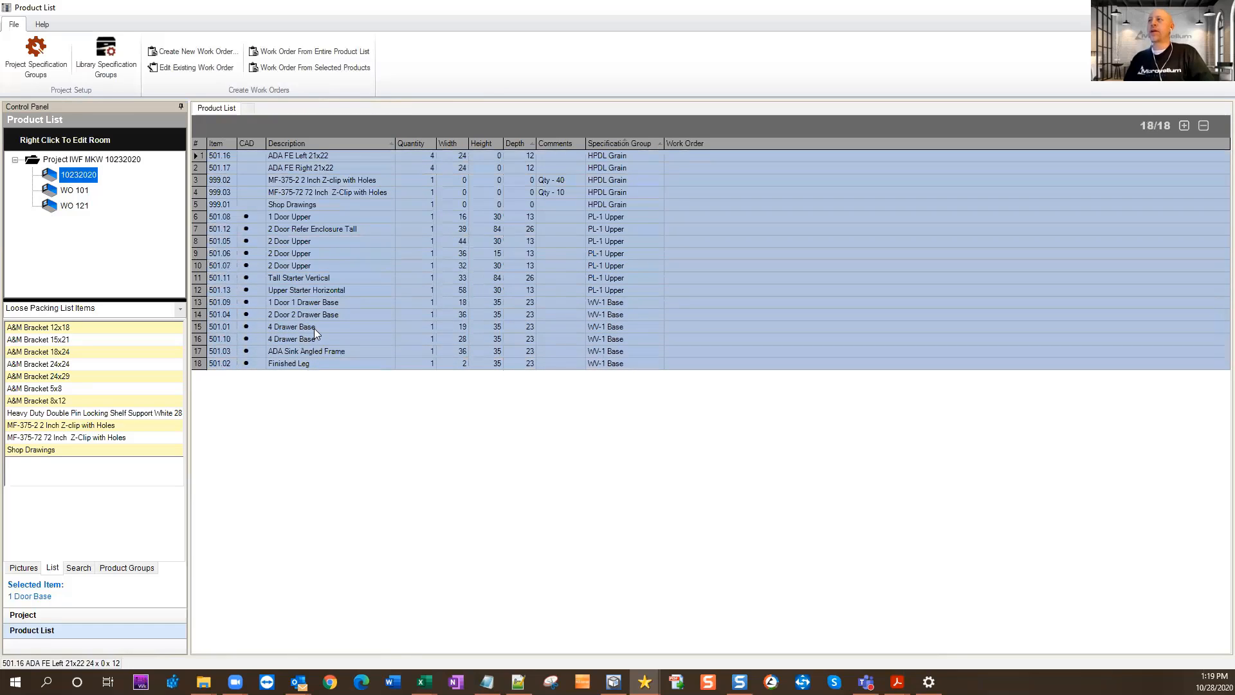
pyautogui.rightClick(337, 189)
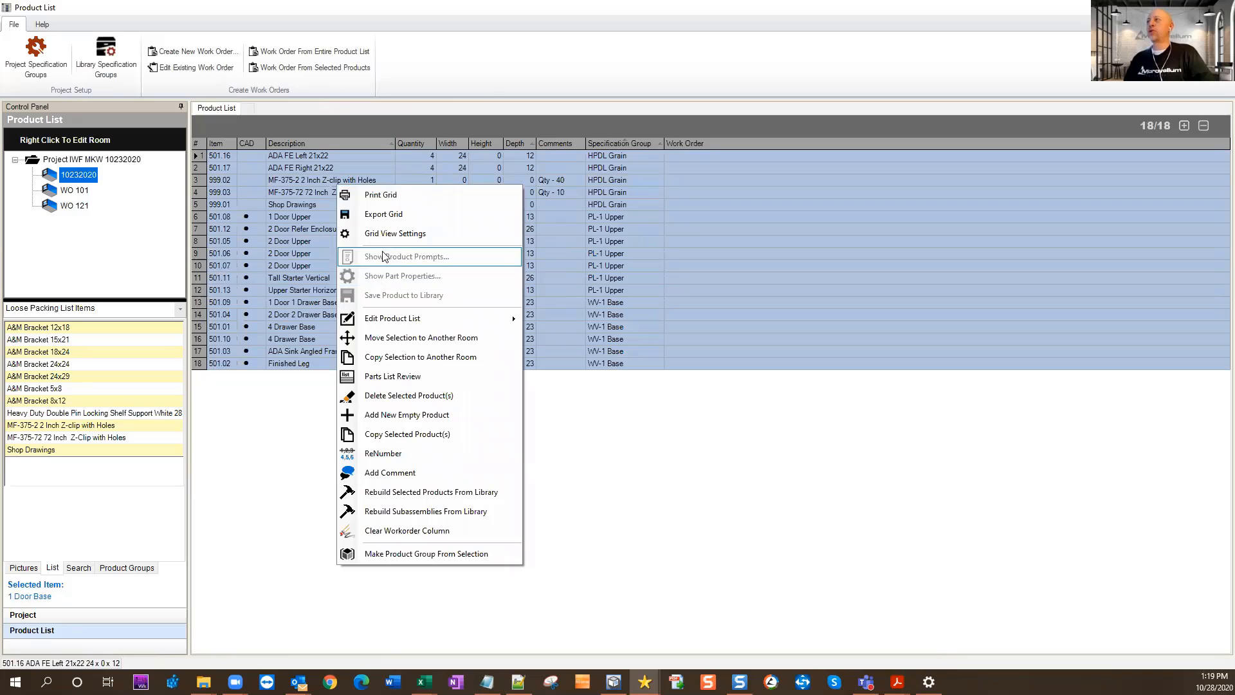
pyautogui.click(444, 344)
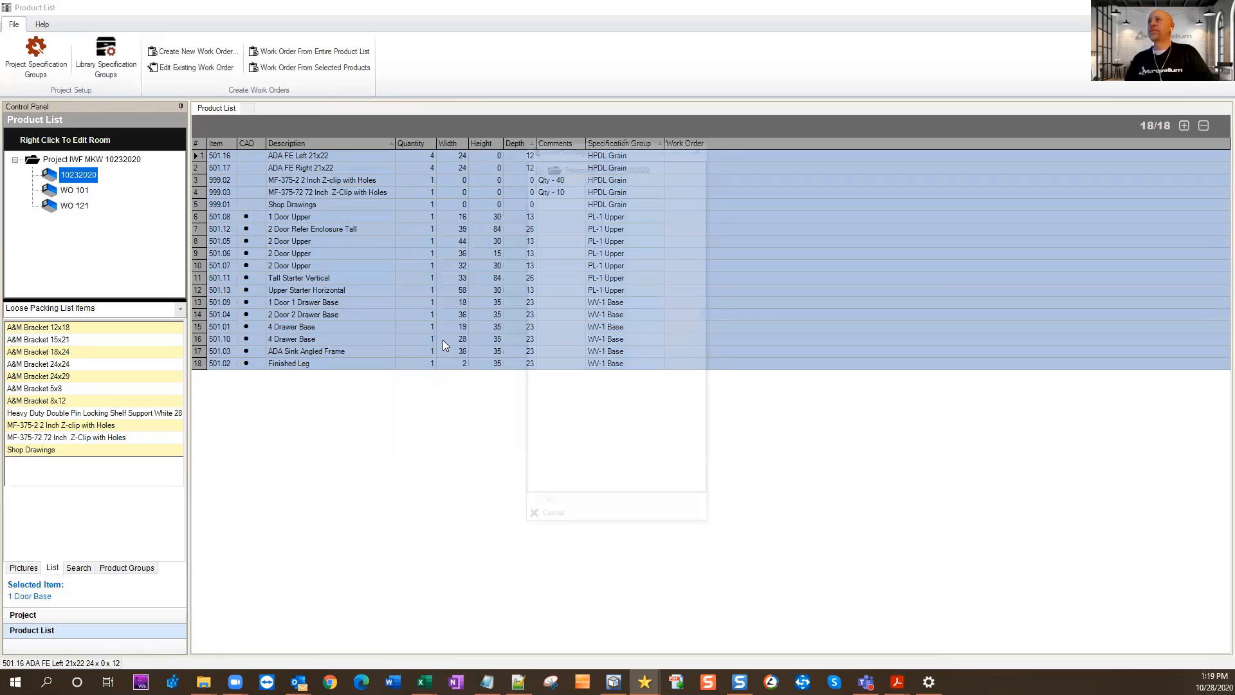
pyautogui.click(593, 213)
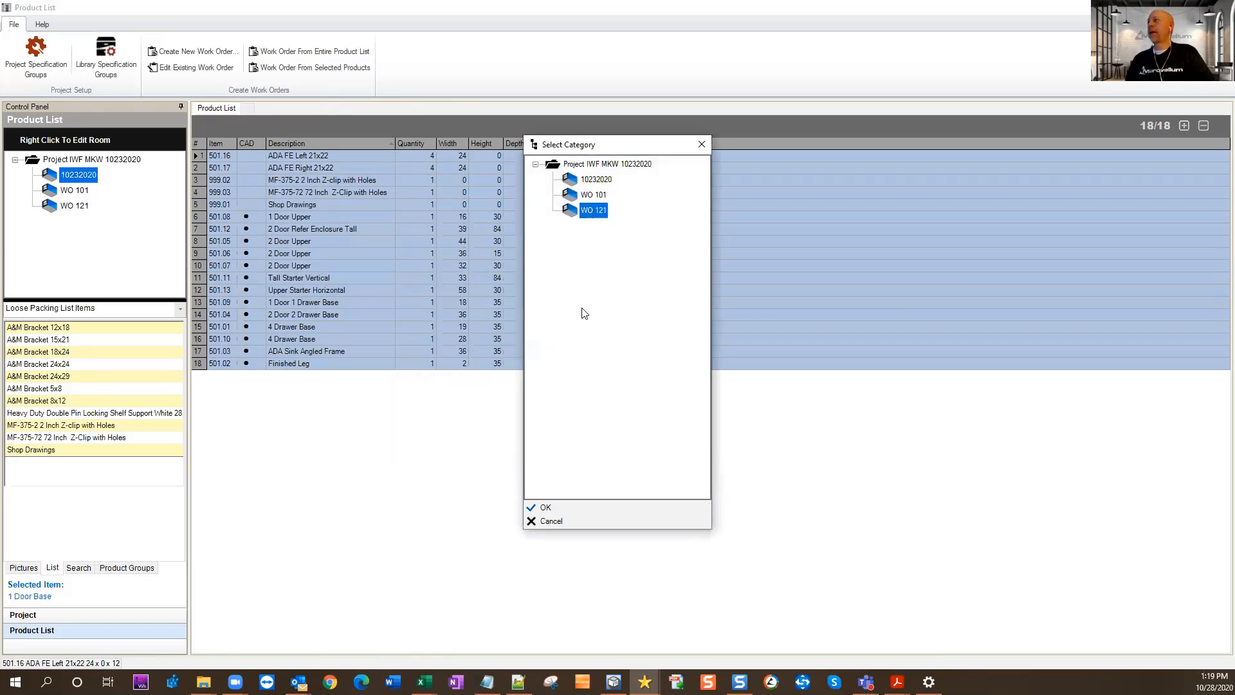
pyautogui.click(534, 507)
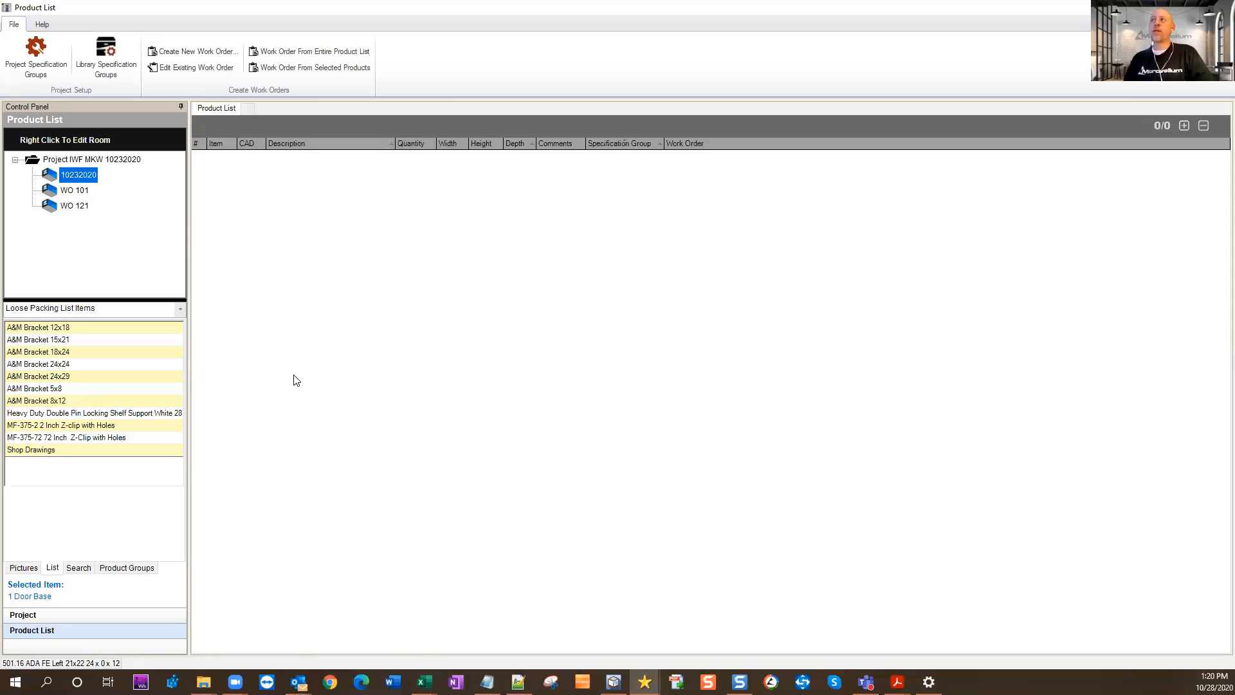
# Check how the products are divided by viewing the lists of all three rooms and of the whole project.
pyautogui.click(75, 190)
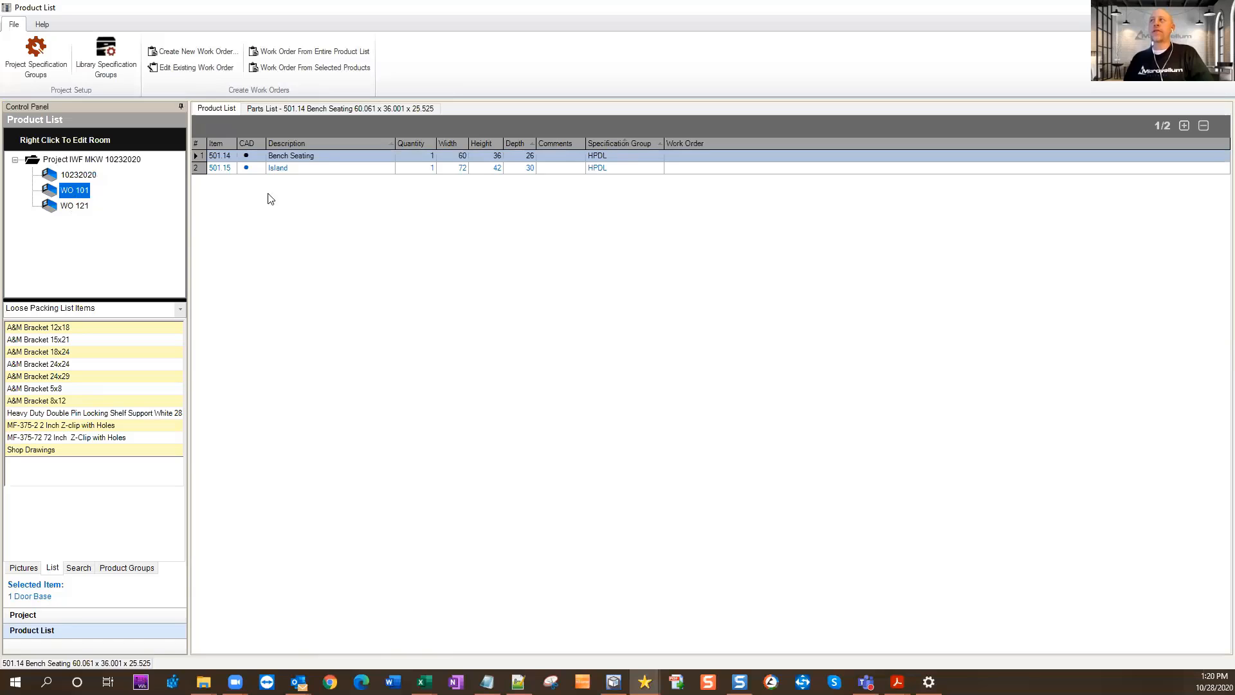
pyautogui.click(77, 206)
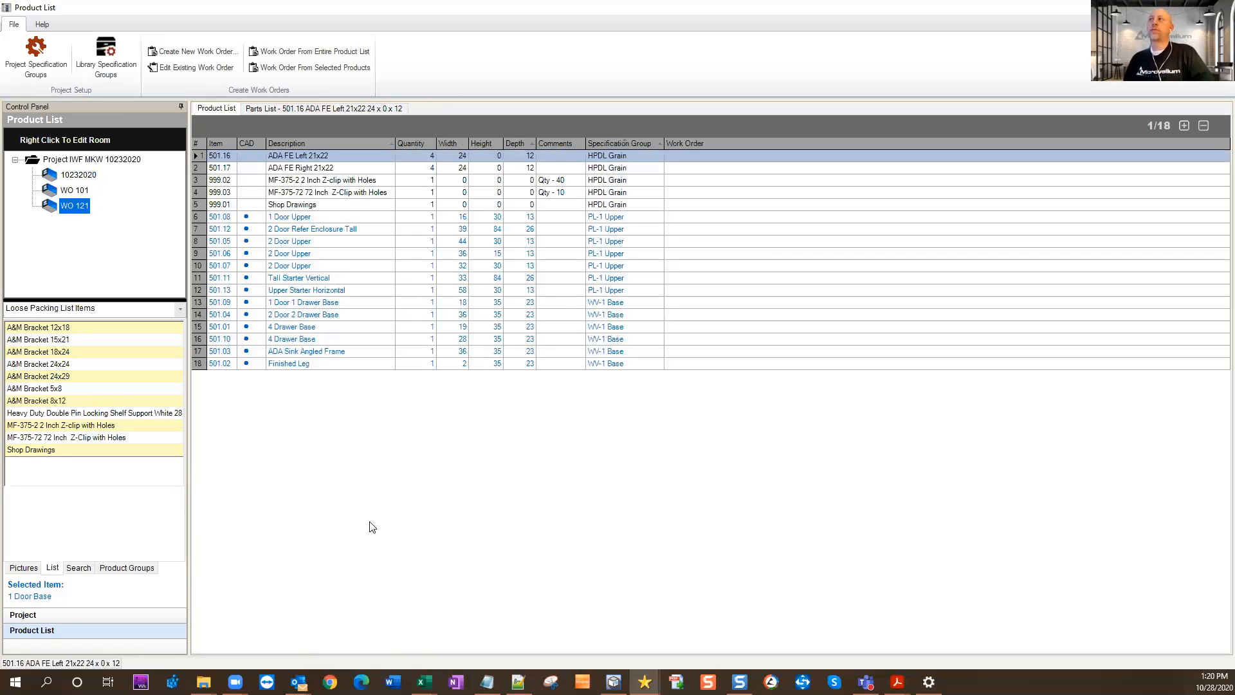
pyautogui.click(114, 161)
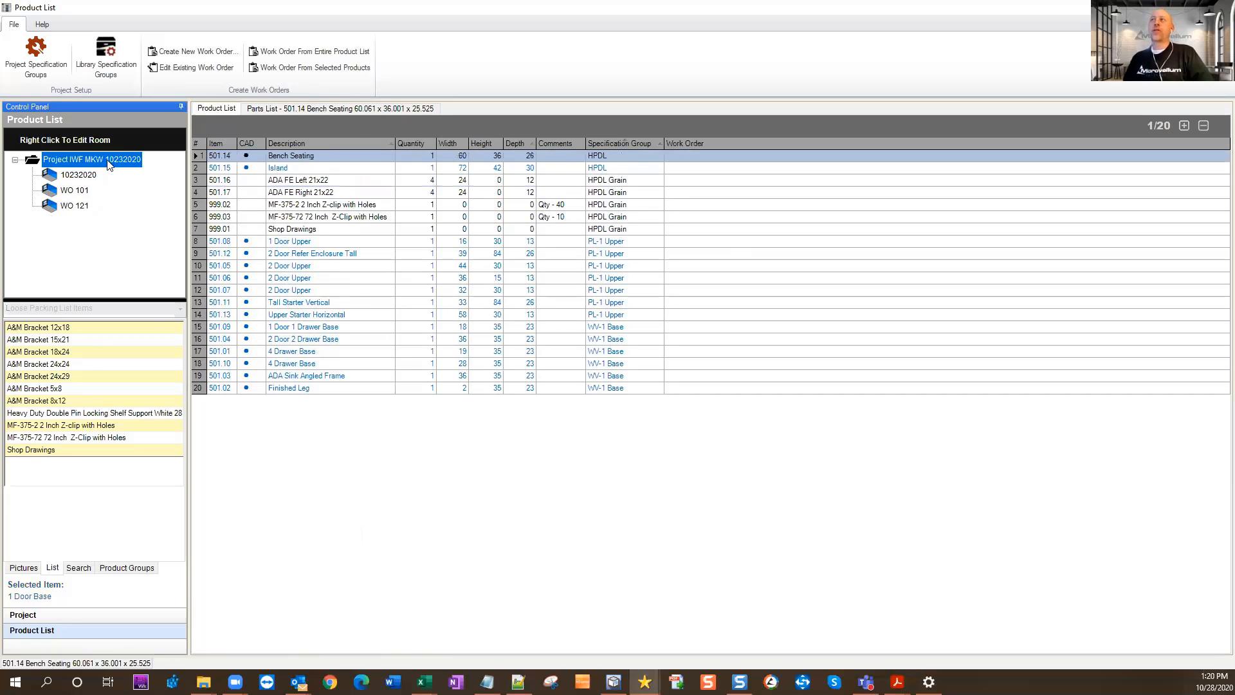
pyautogui.click(259, 155)
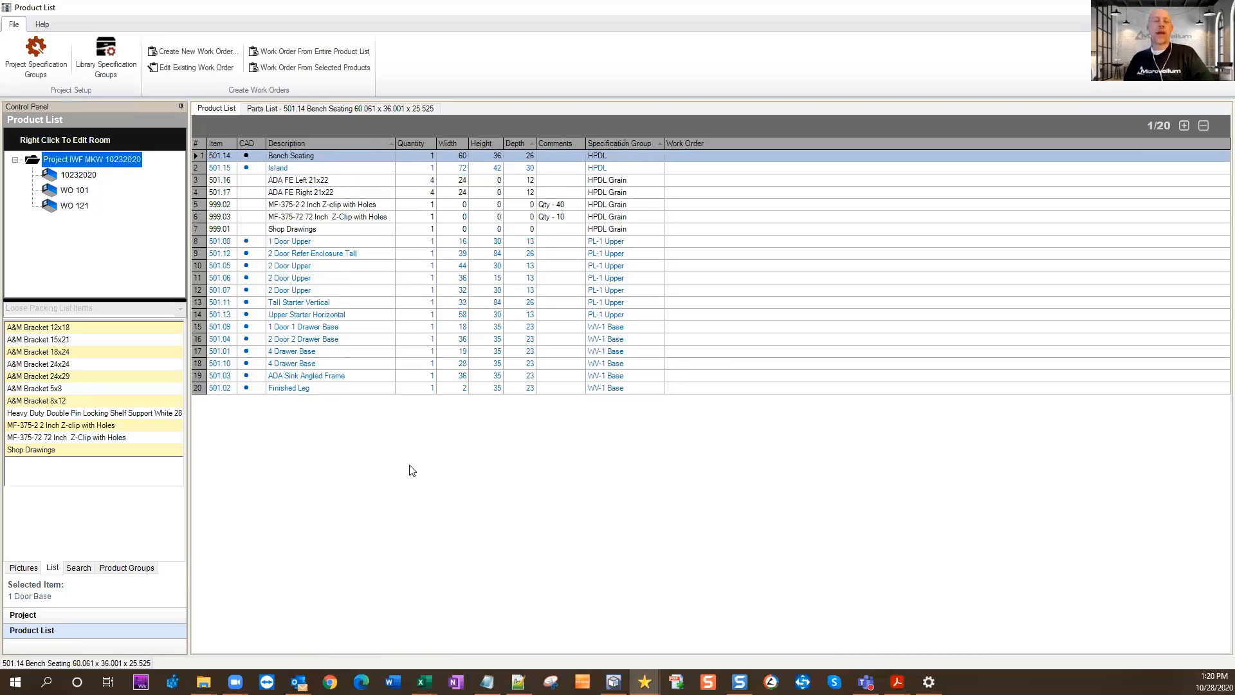
pyautogui.click(78, 175)
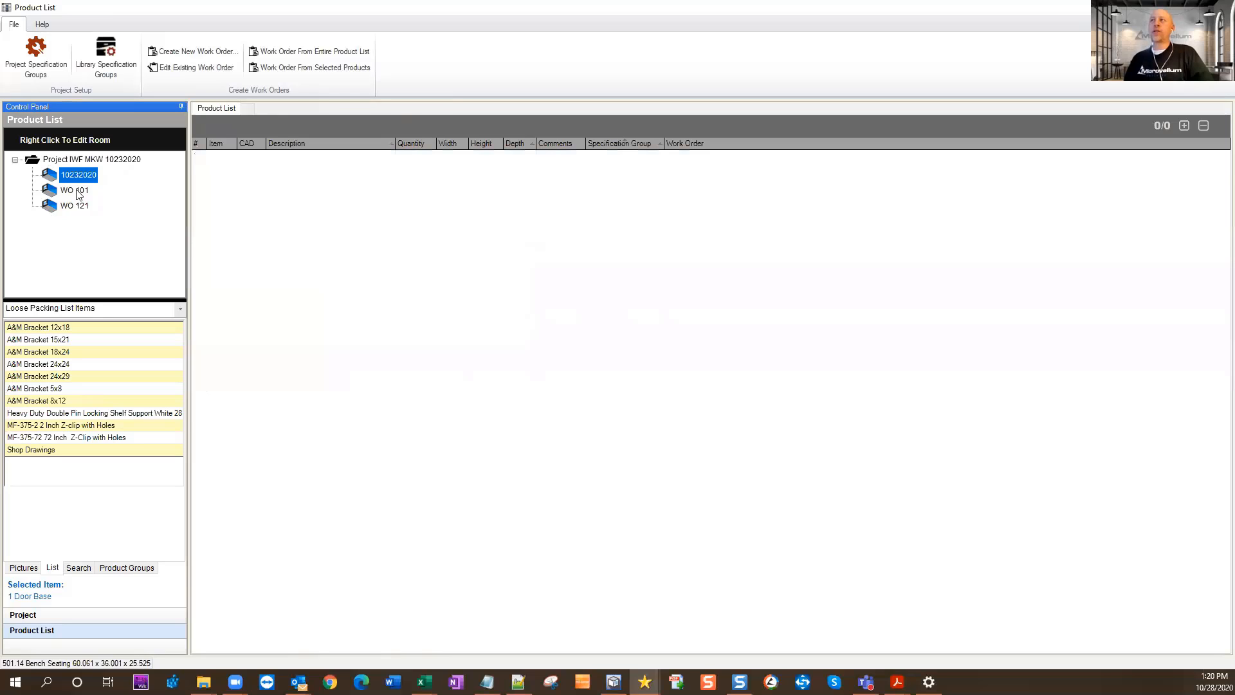
pyautogui.click(77, 191)
pyautogui.click(64, 205)
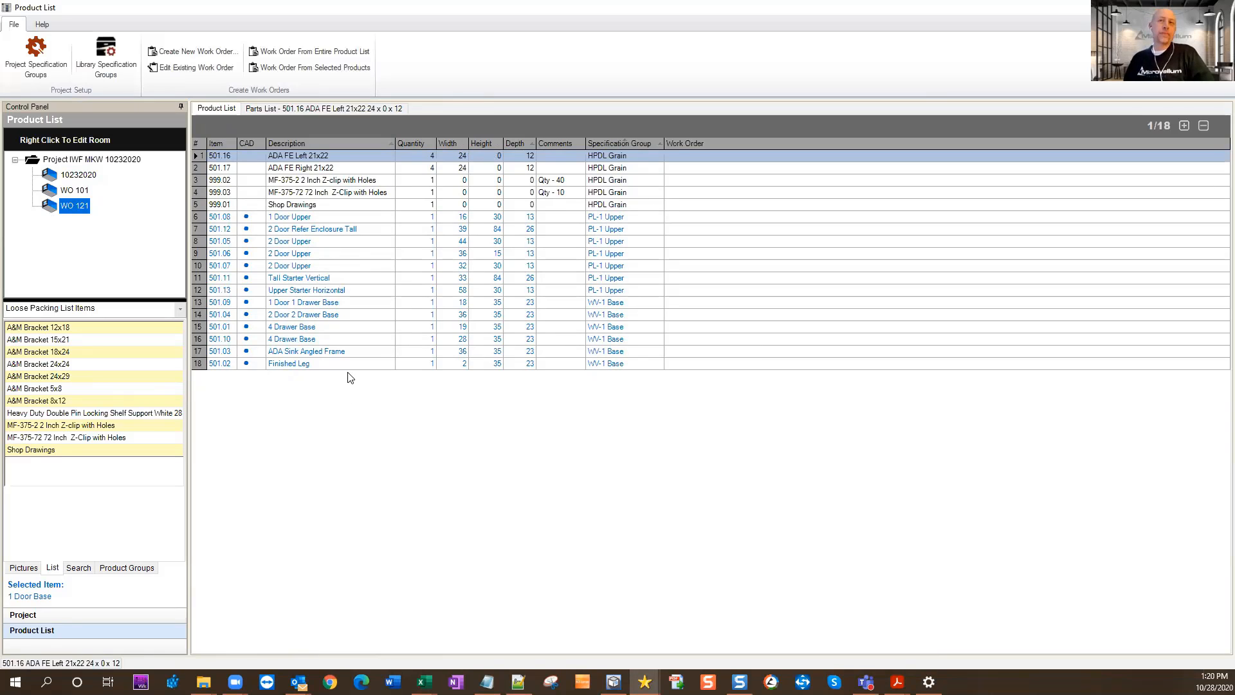
pyautogui.click(81, 195)
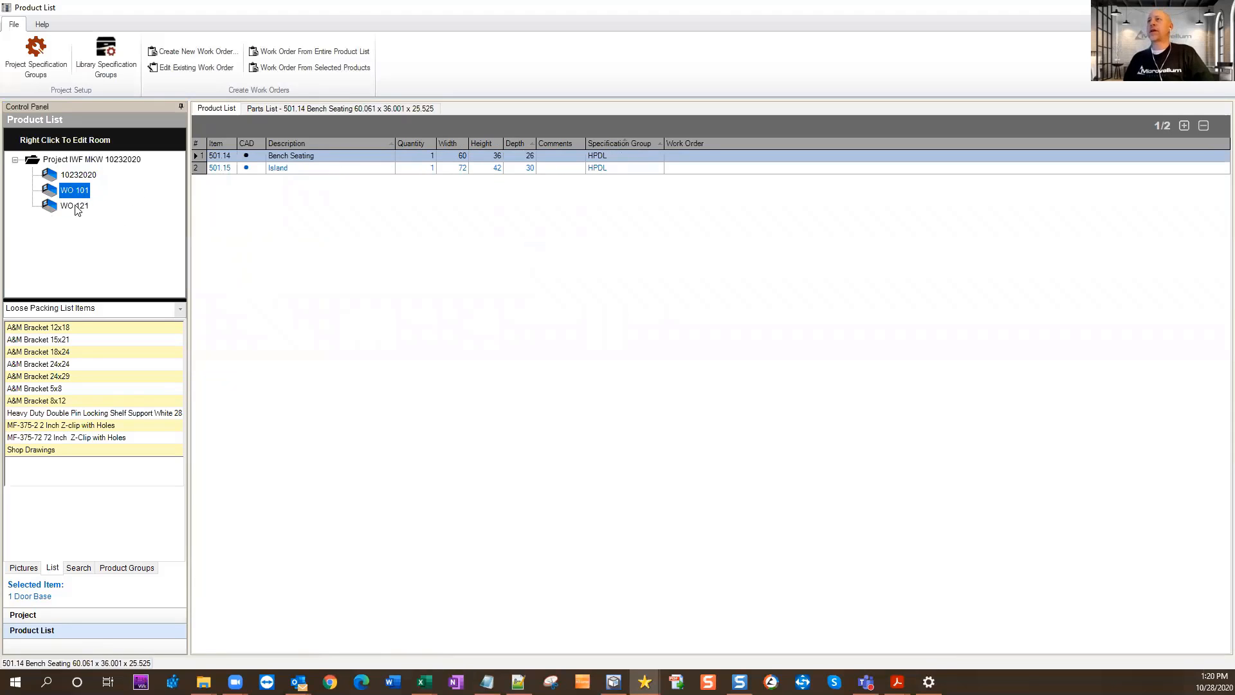
# Start a new work order from the entire product list of room WO 121.
pyautogui.click(77, 208)
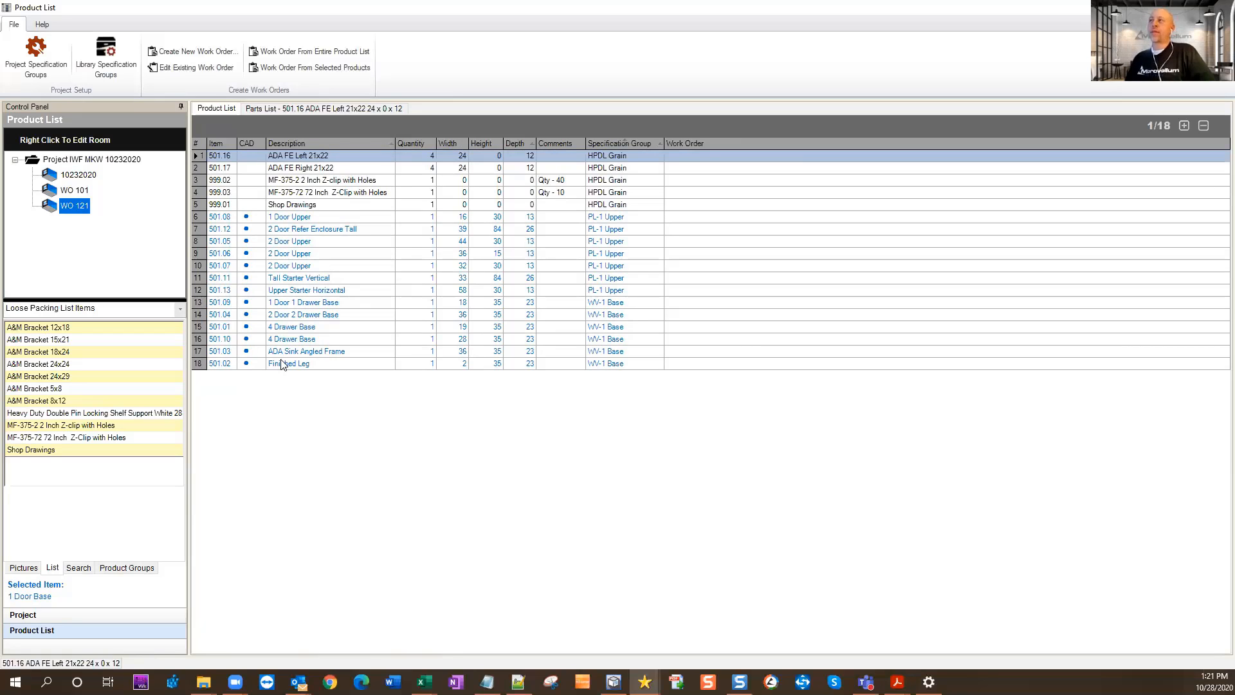
pyautogui.click(306, 52)
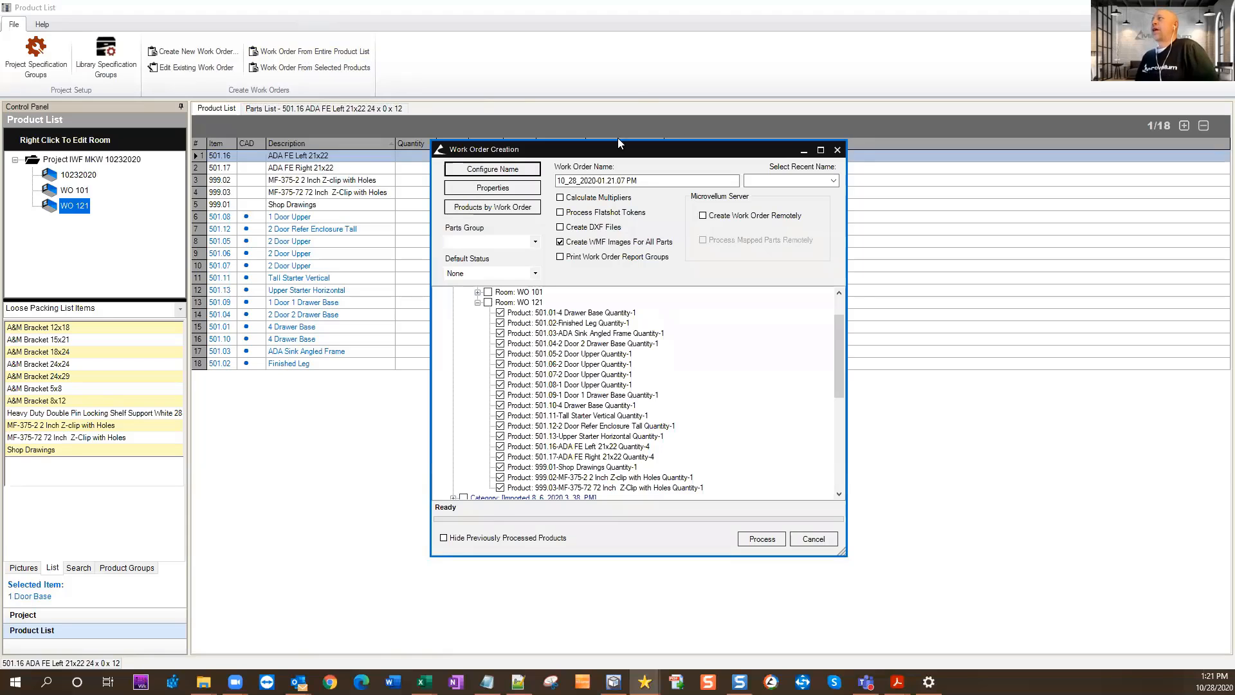
pyautogui.moveTo(614, 153); pyautogui.dragTo(452, 139)
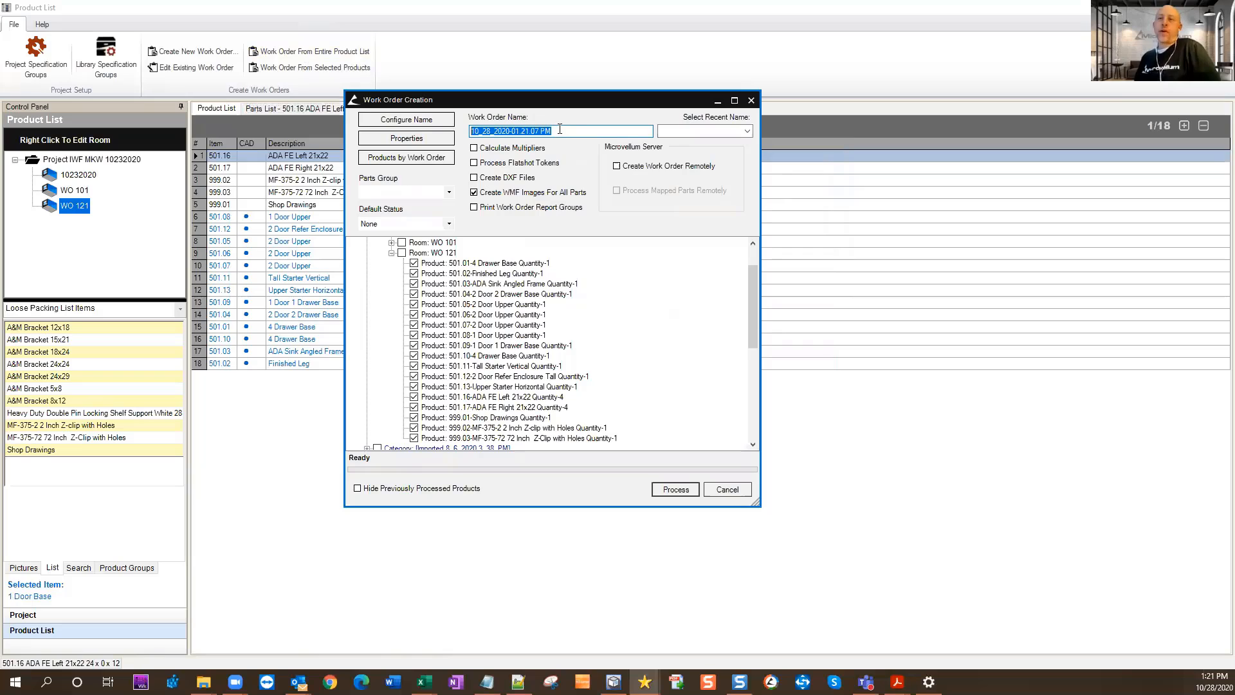
# Examine the work order's properties and its naming convention variables without changing them.
pyautogui.click(424, 142)
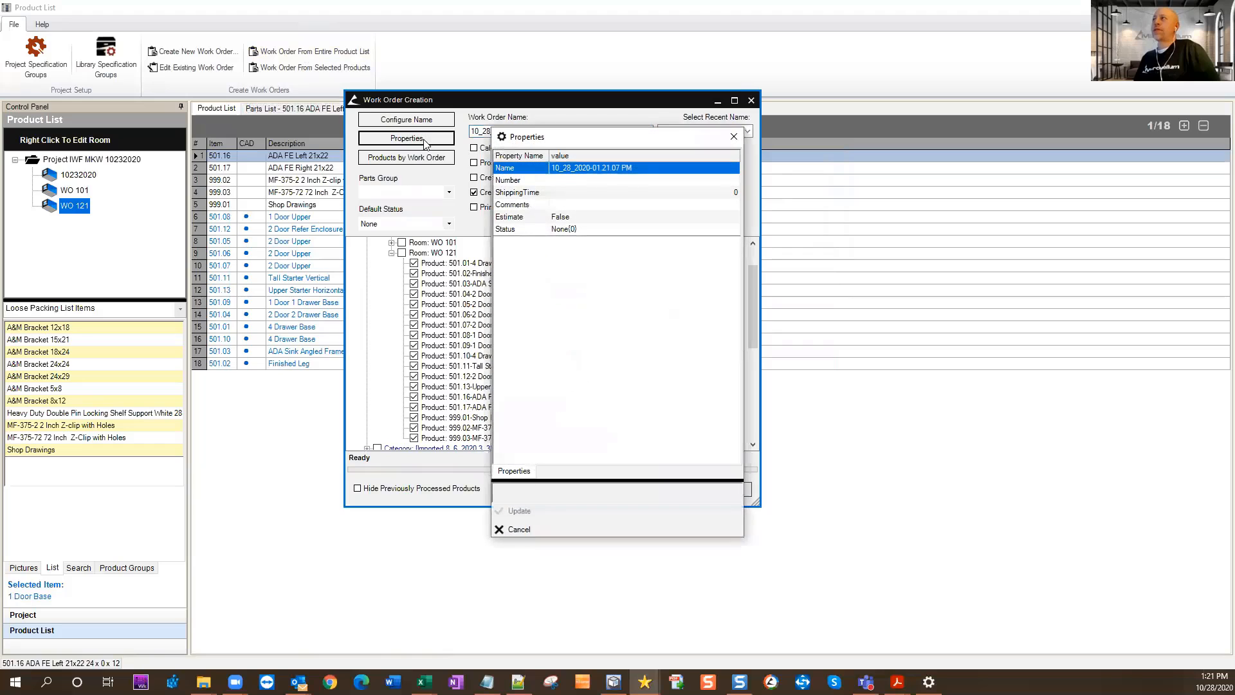
pyautogui.click(733, 136)
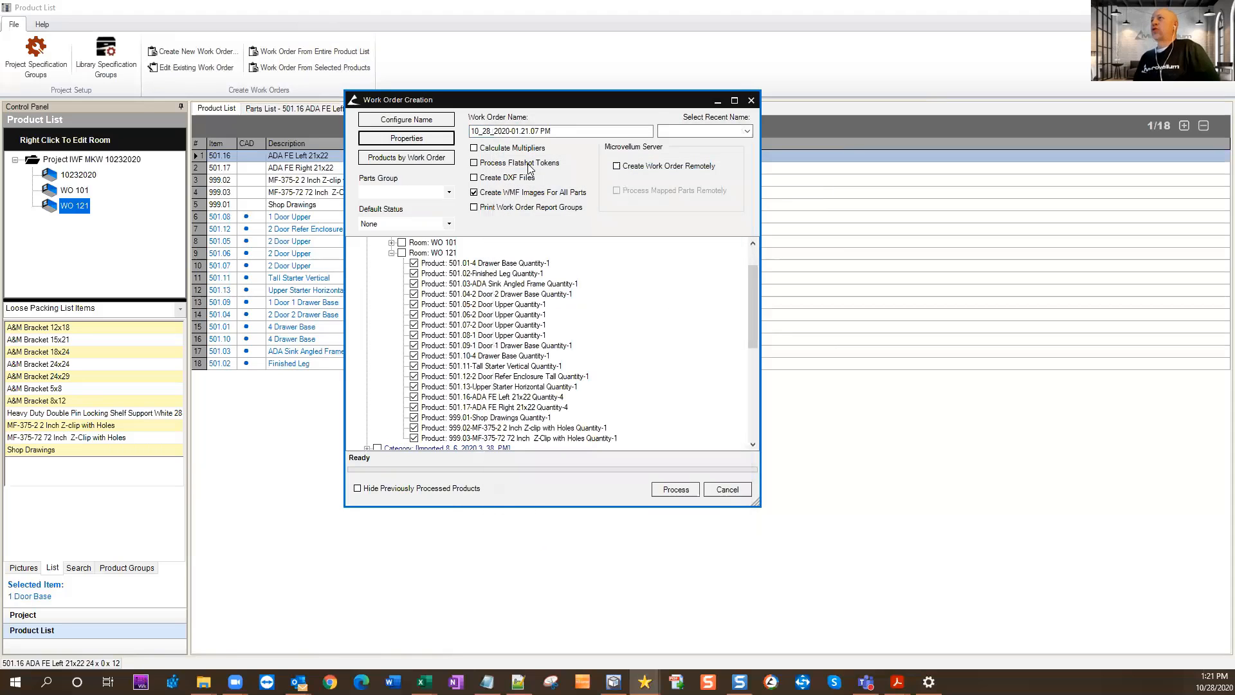
pyautogui.click(423, 121)
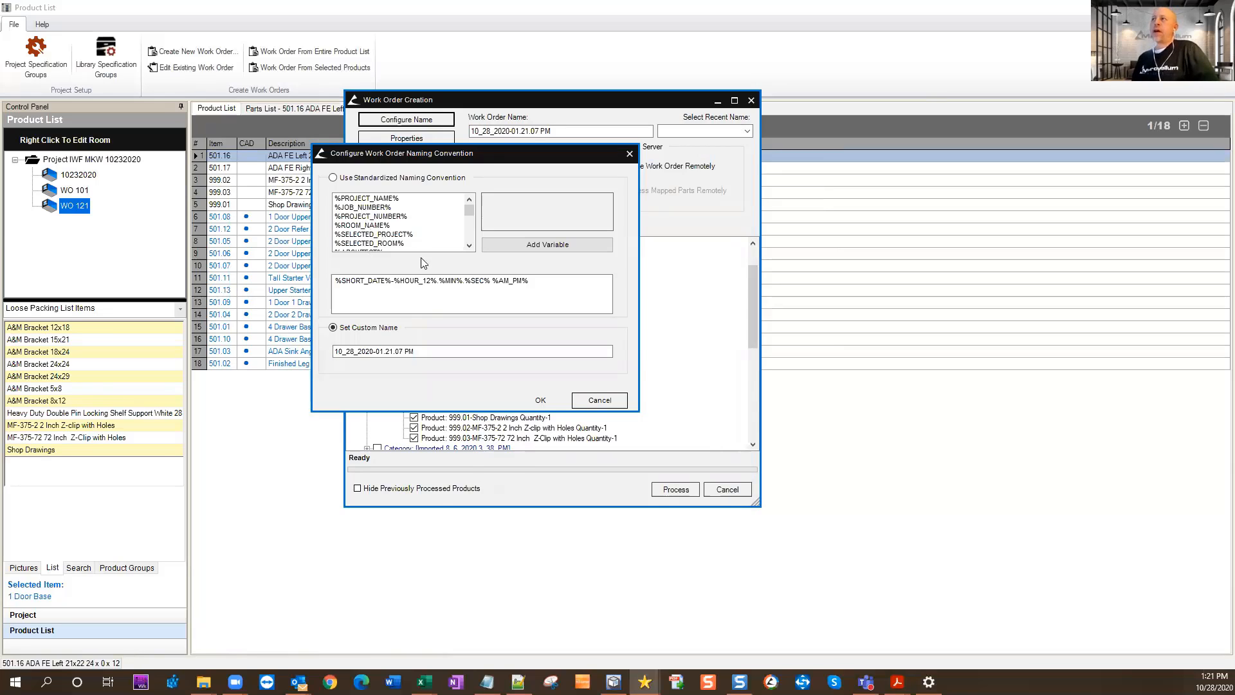
pyautogui.moveTo(608, 281); pyautogui.dragTo(333, 283)
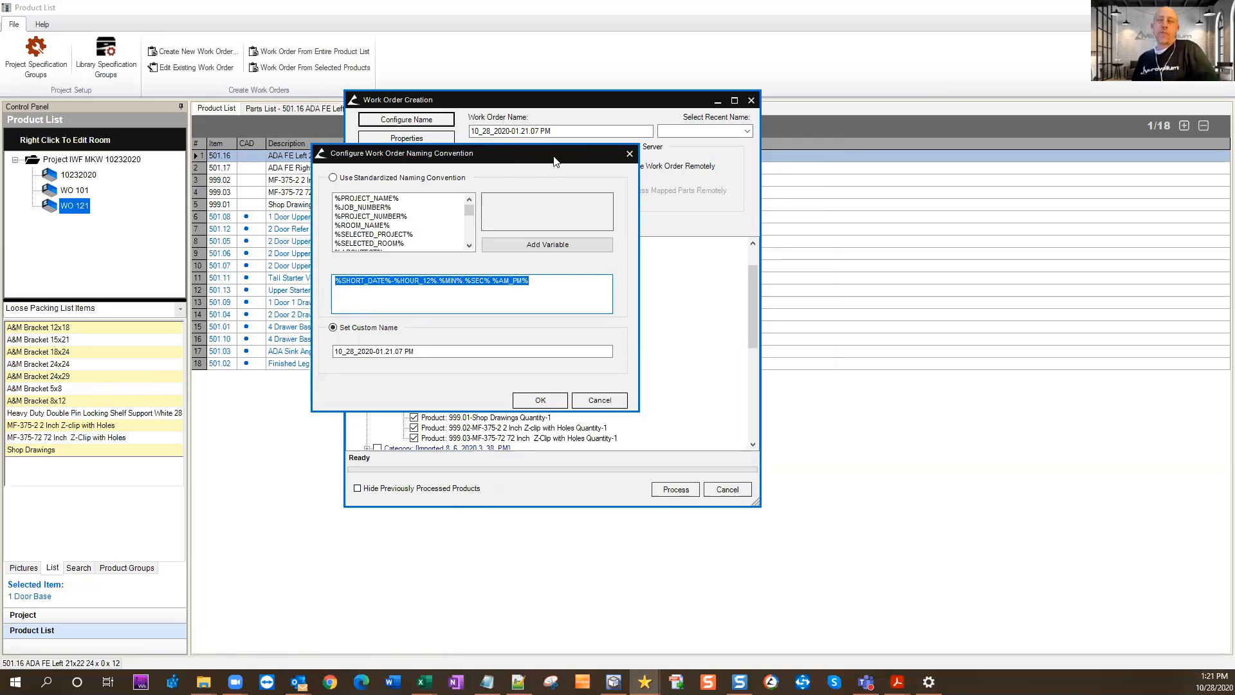
pyautogui.click(630, 153)
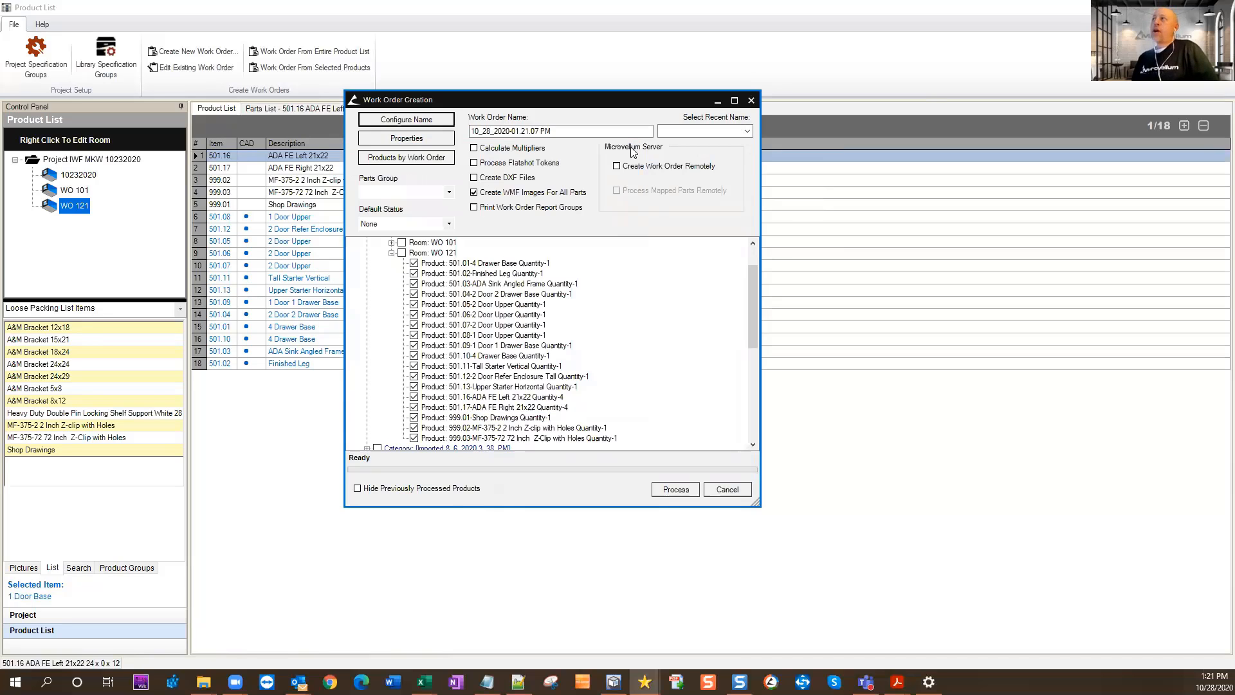
# Prefix the work order name with the operator's short name and an underscore, and view the recent work order names.
pyautogui.click(471, 131)
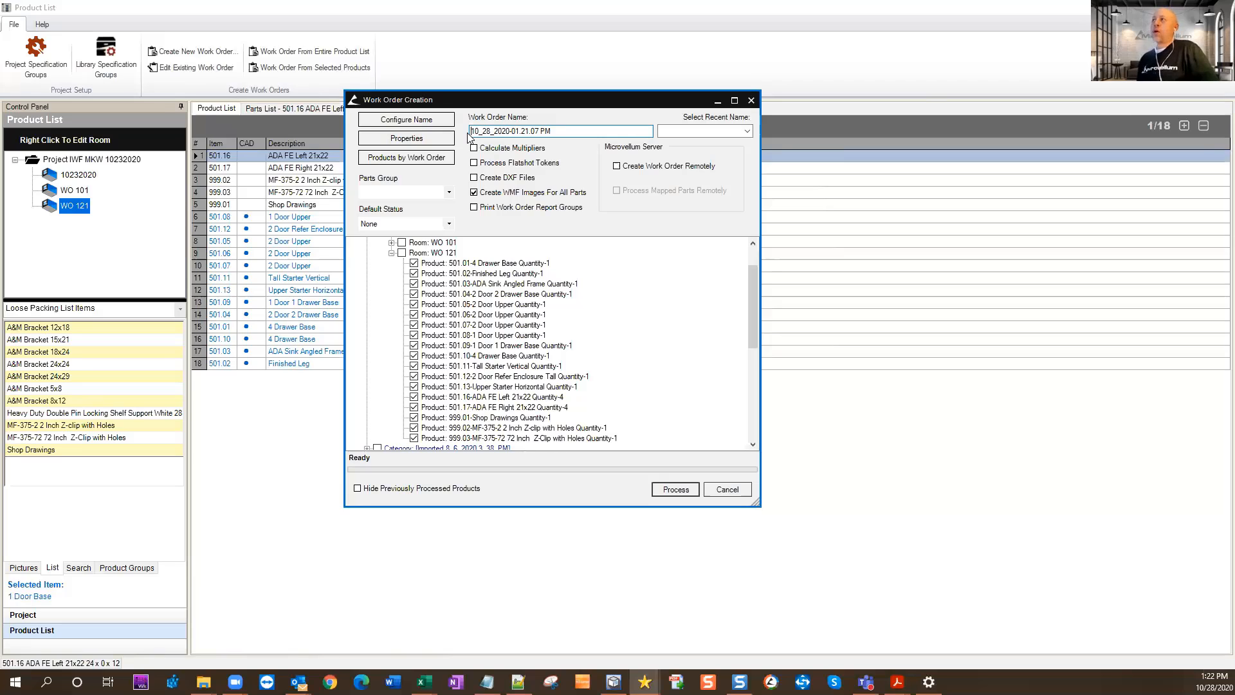
pyautogui.write('Ed')
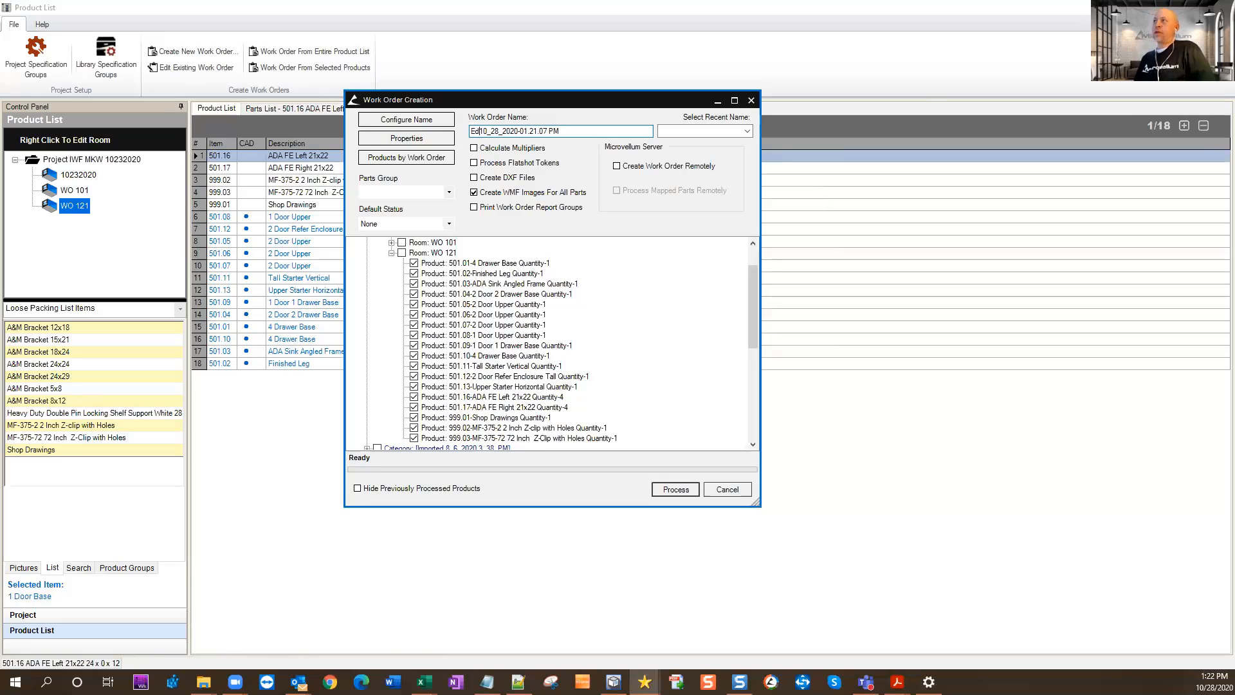
pyautogui.write('_')
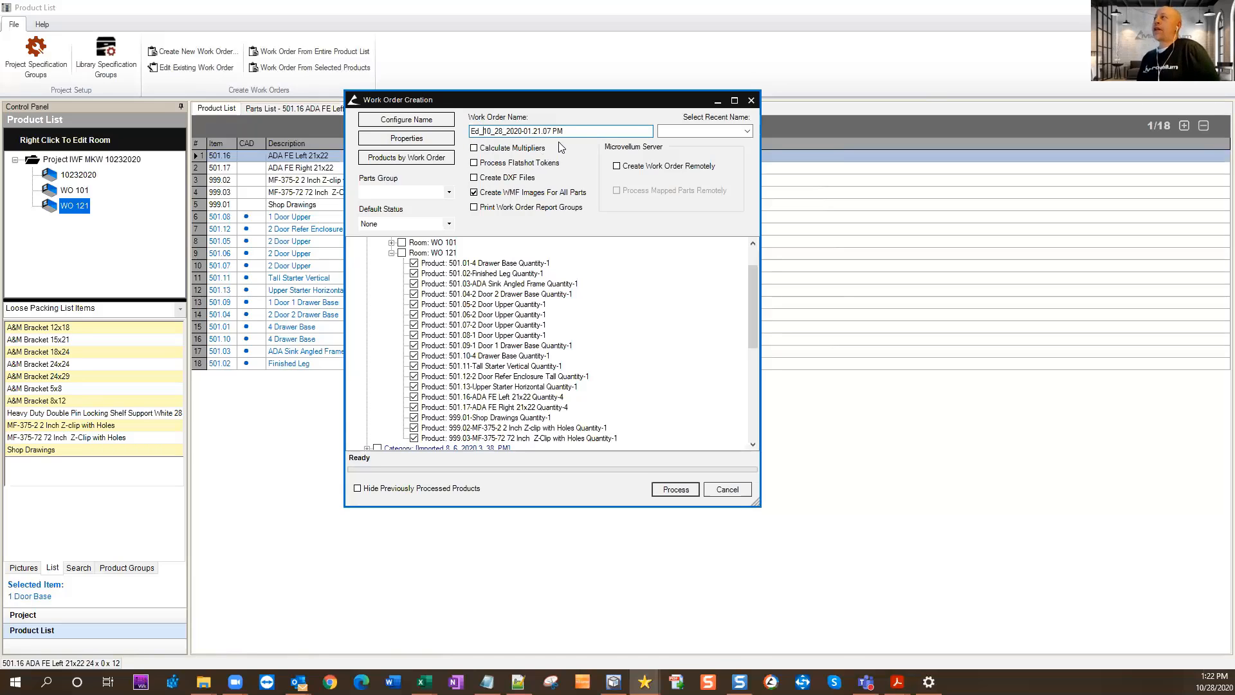
pyautogui.moveTo(564, 132); pyautogui.dragTo(459, 137)
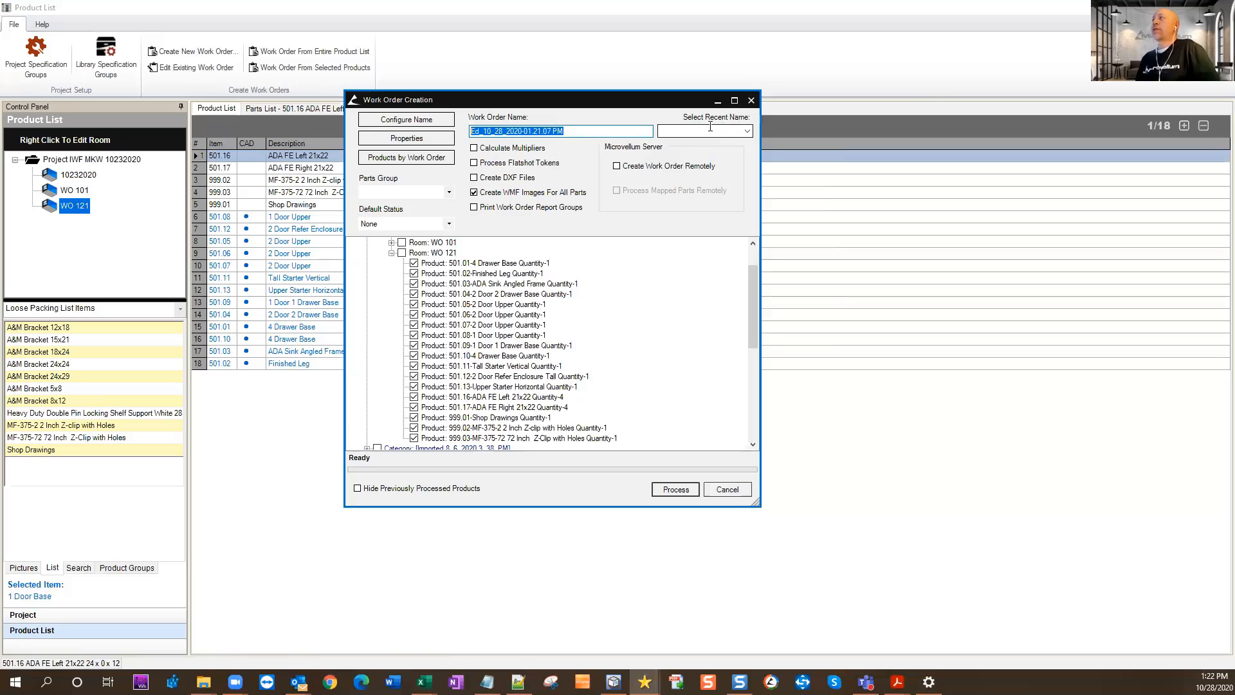
pyautogui.click(746, 130)
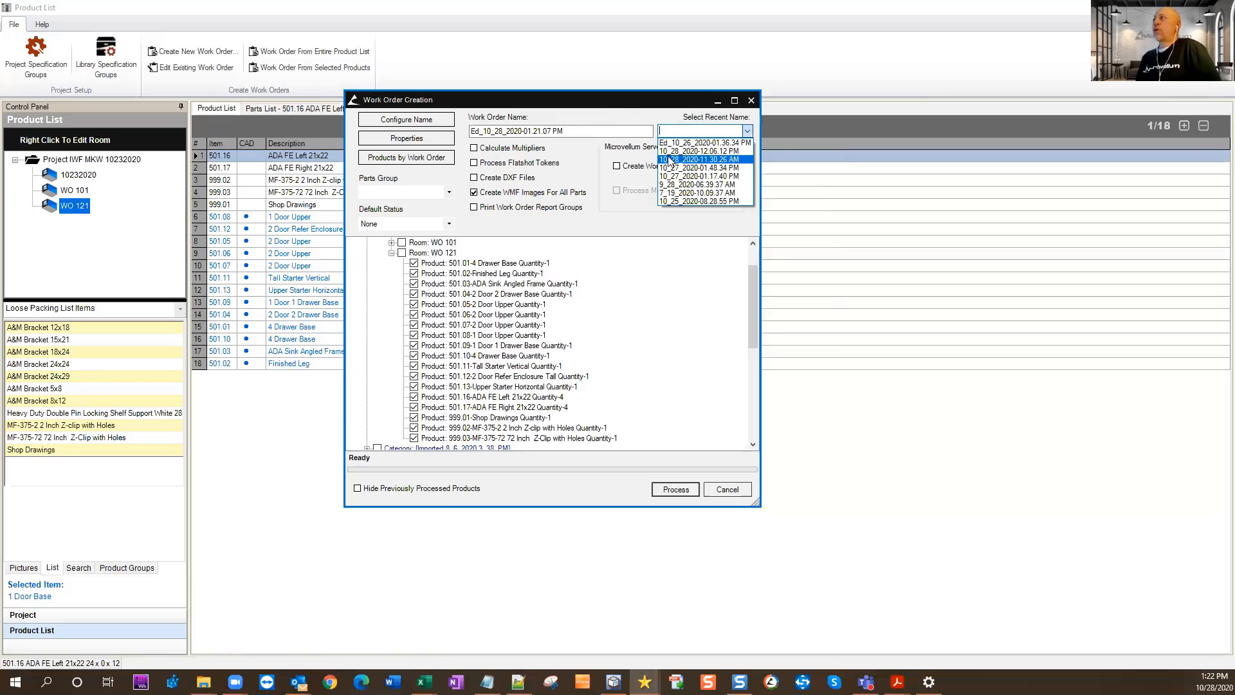
pyautogui.click(557, 130)
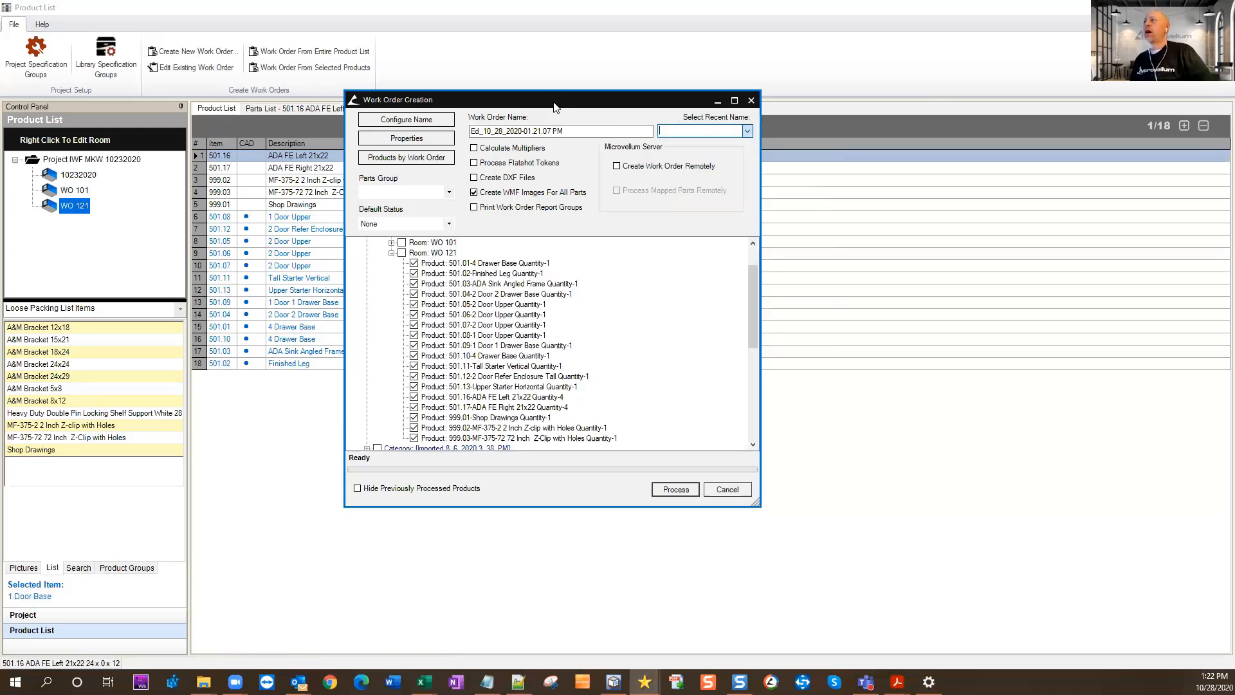
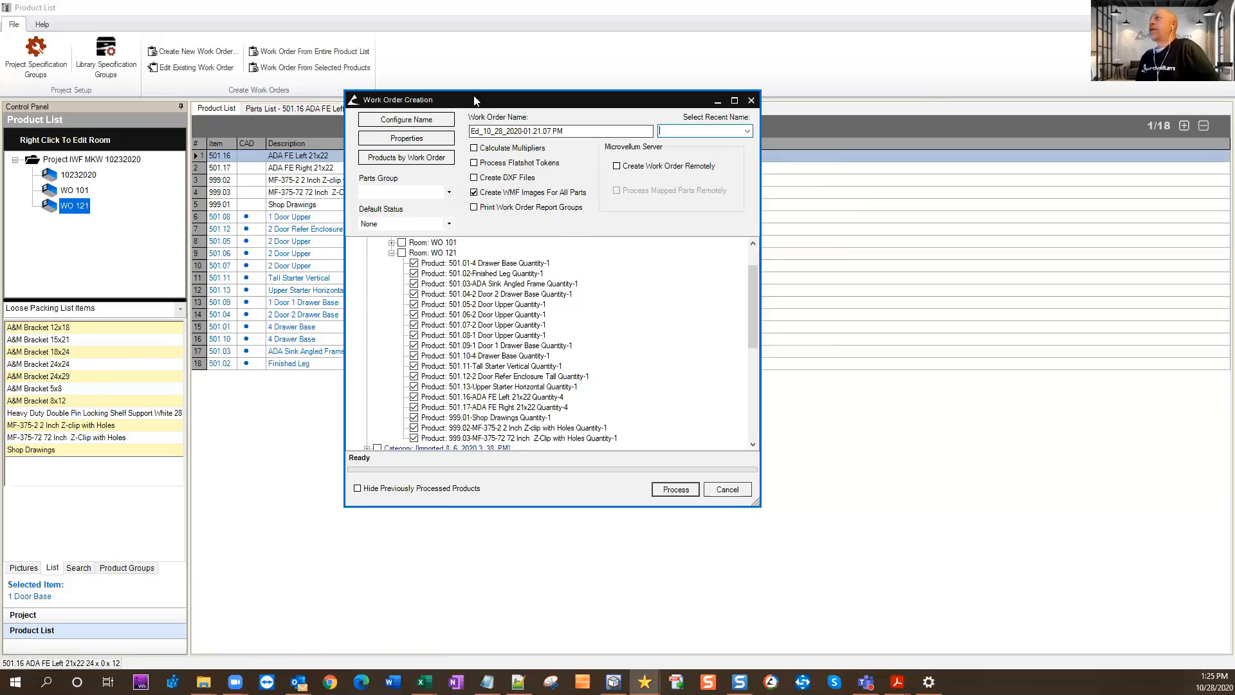
# Process the work order for the WO 121 products, continuing past the product warnings.
pyautogui.moveTo(474, 98); pyautogui.dragTo(660, 54)
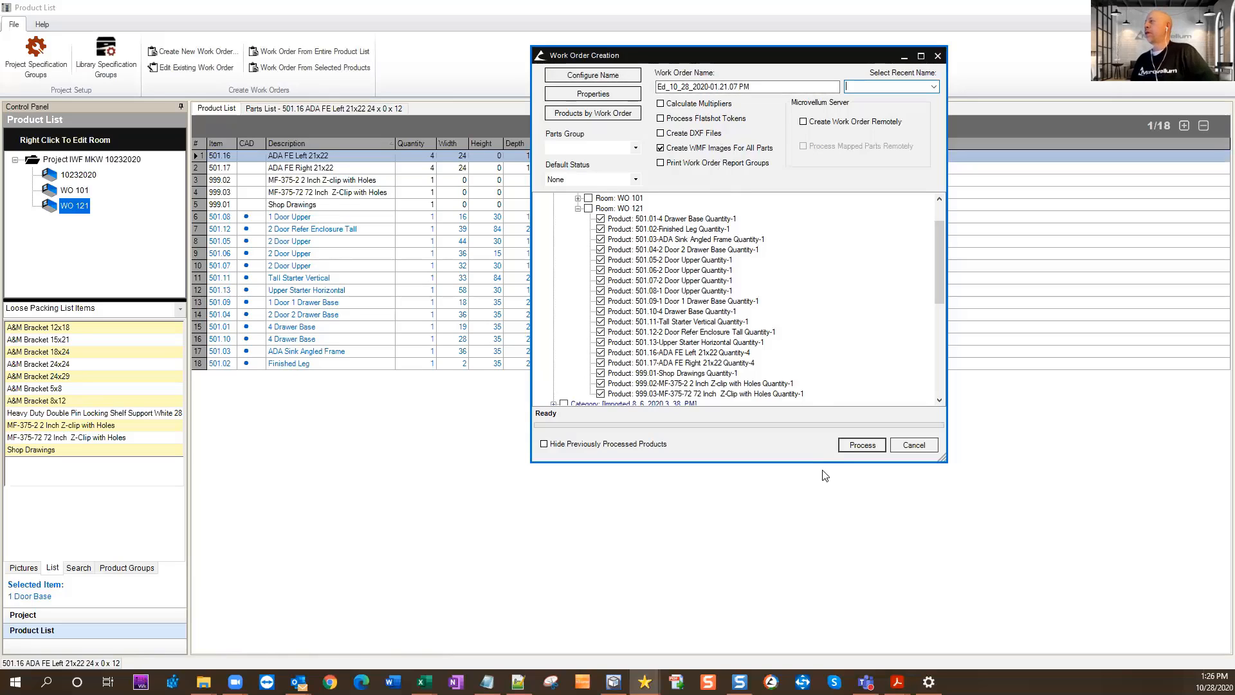
pyautogui.click(875, 447)
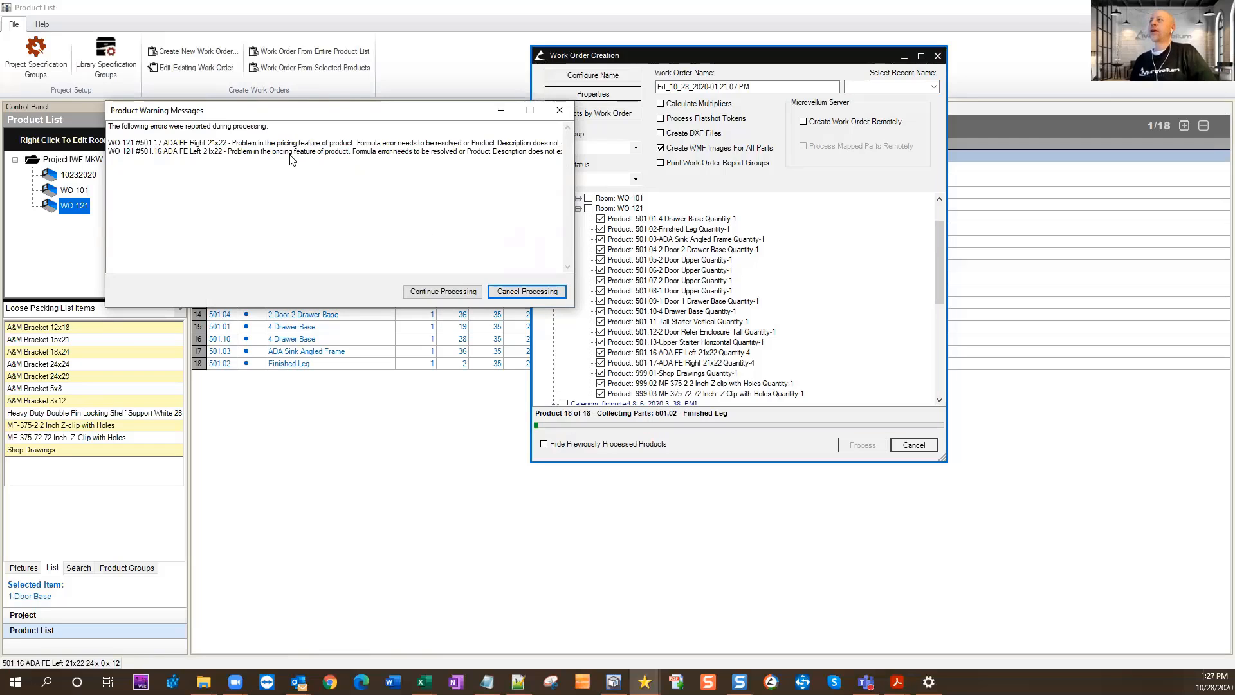
pyautogui.click(448, 293)
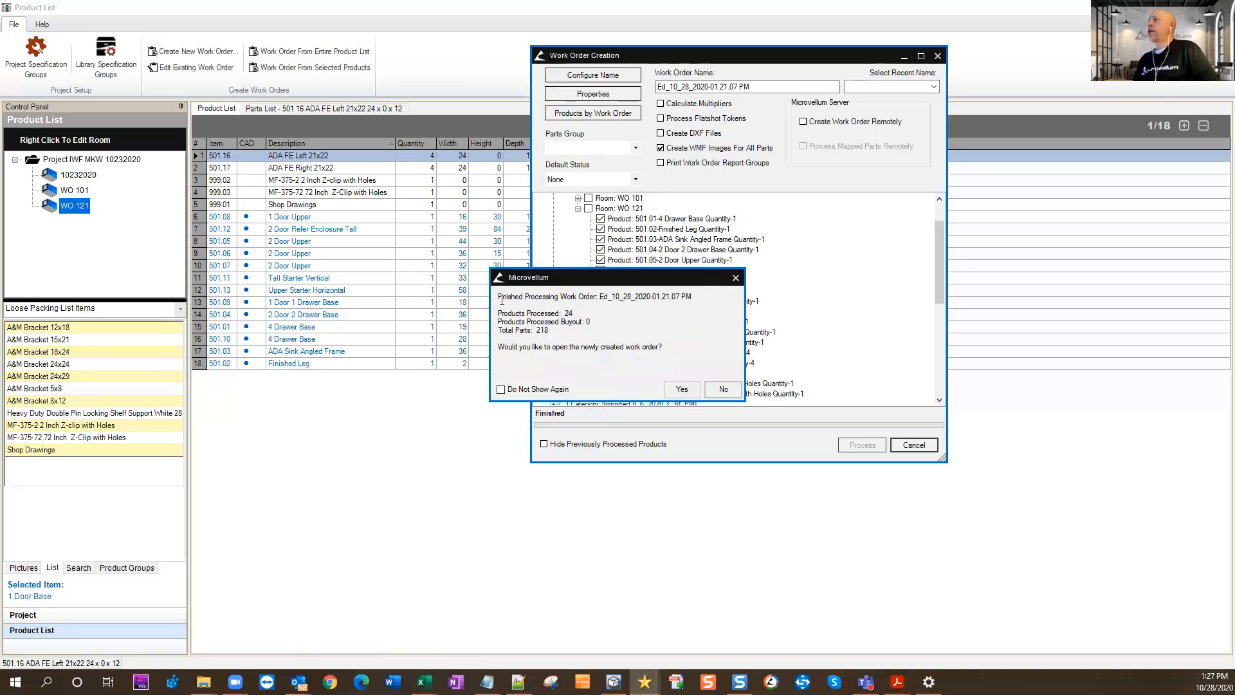
# Review the processing summary with its part total and open the newly created work order.
pyautogui.moveTo(499, 296); pyautogui.dragTo(665, 351)
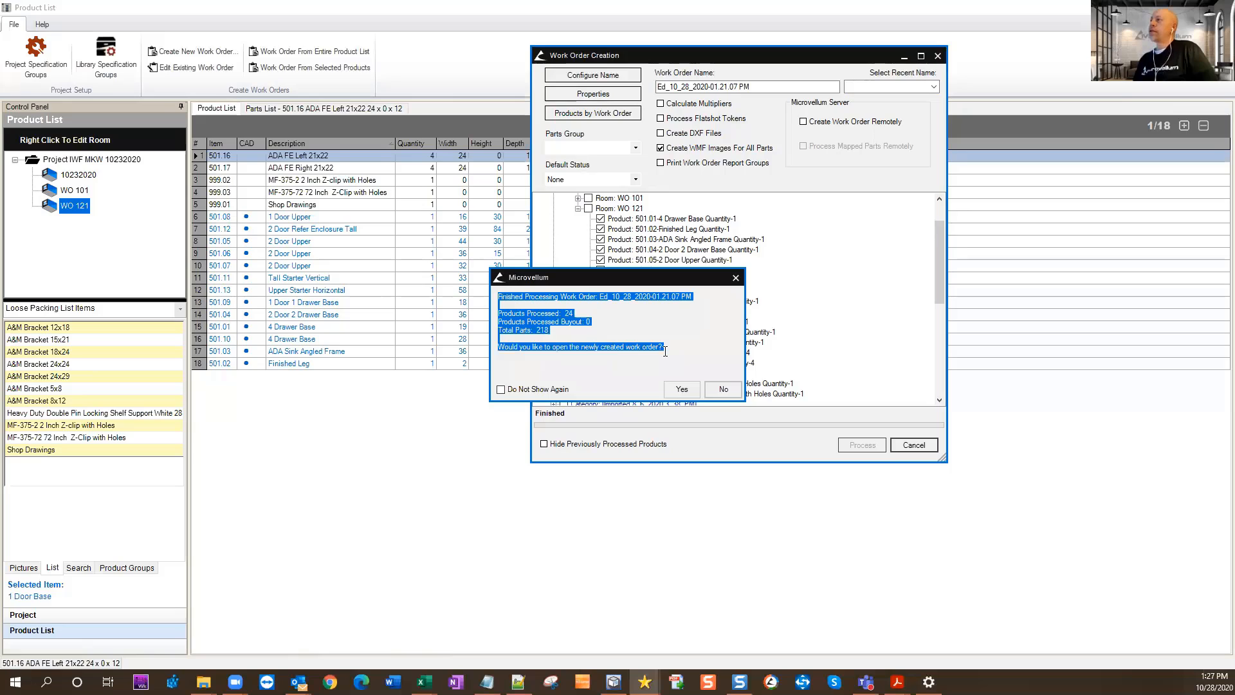
pyautogui.click(597, 326)
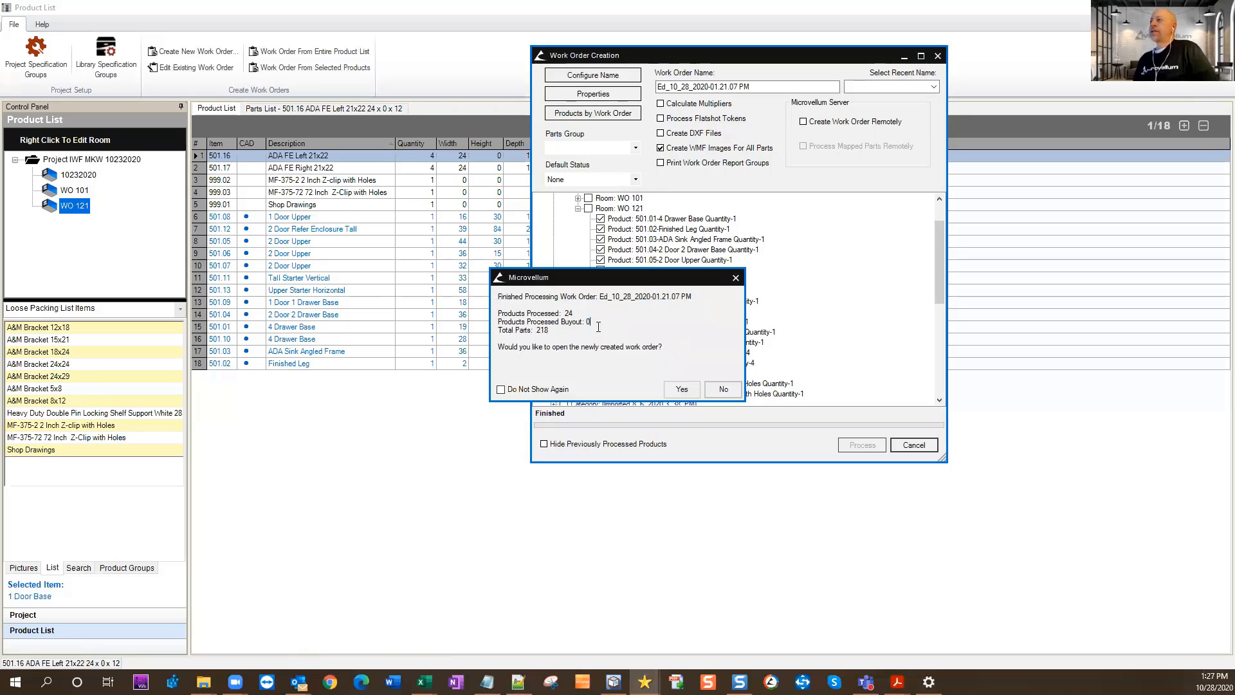
pyautogui.doubleClick(542, 331)
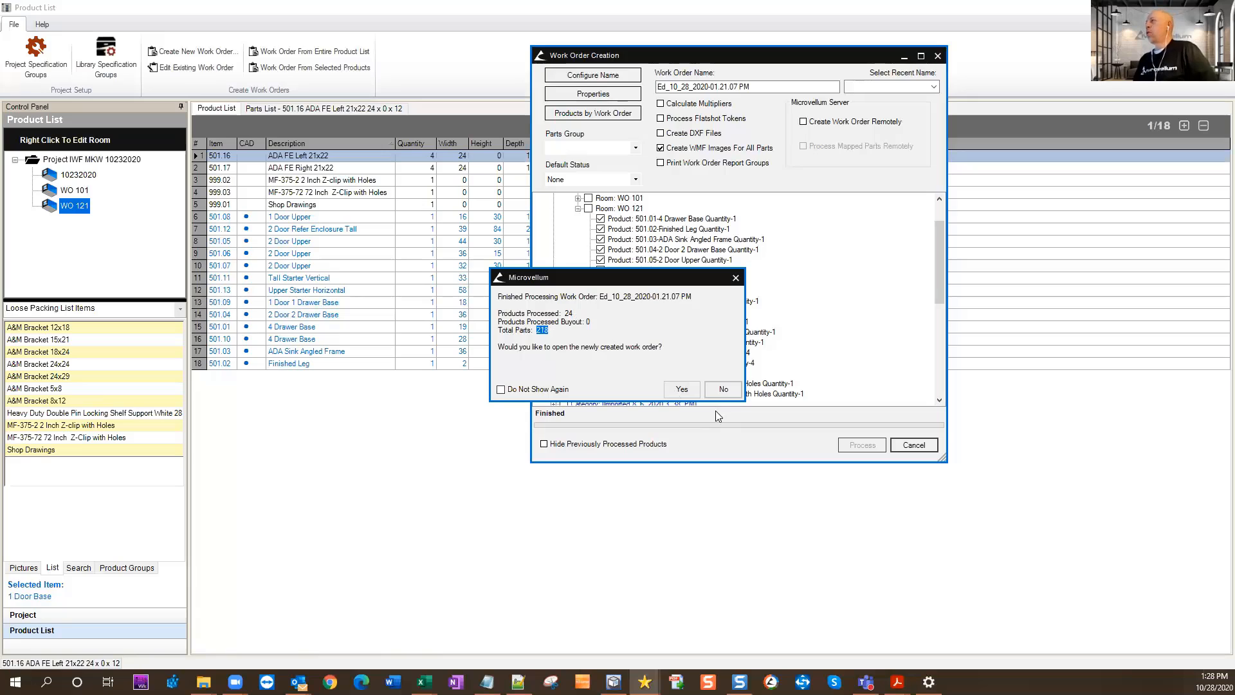
pyautogui.click(682, 389)
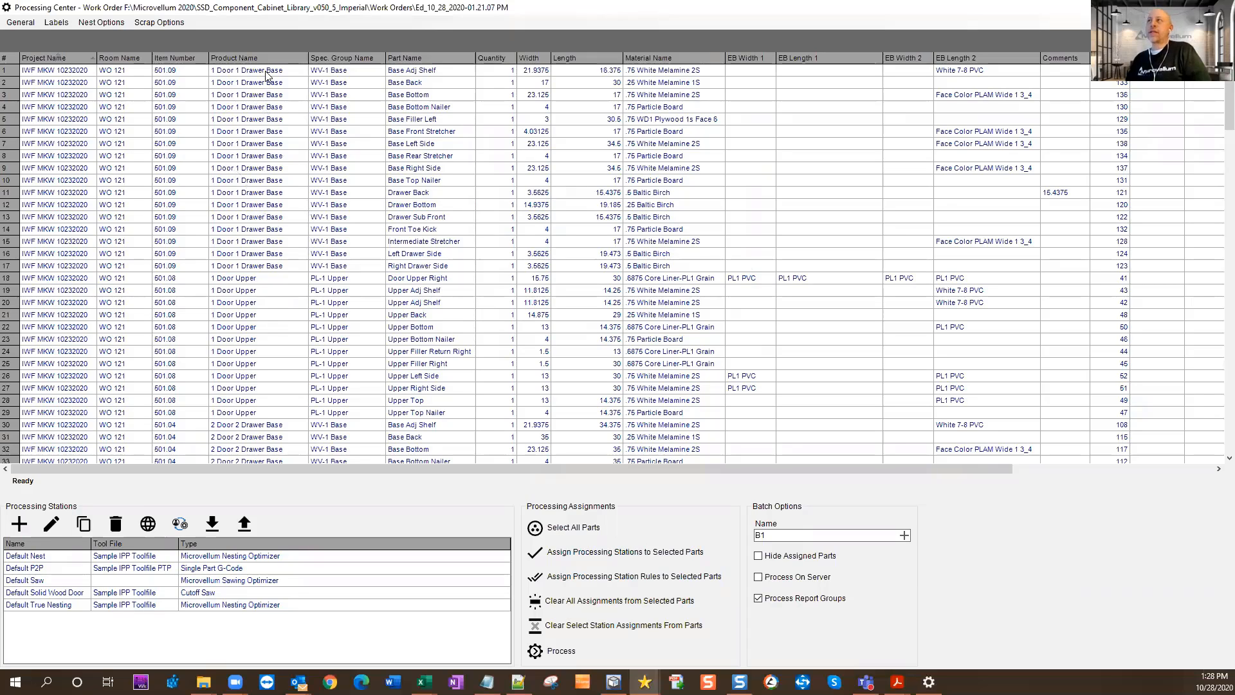
# Sort the parts by material name and highlight the .25 Baltic Birch and .25 White Melamine 1S groups in turn.
pyautogui.click(430, 72)
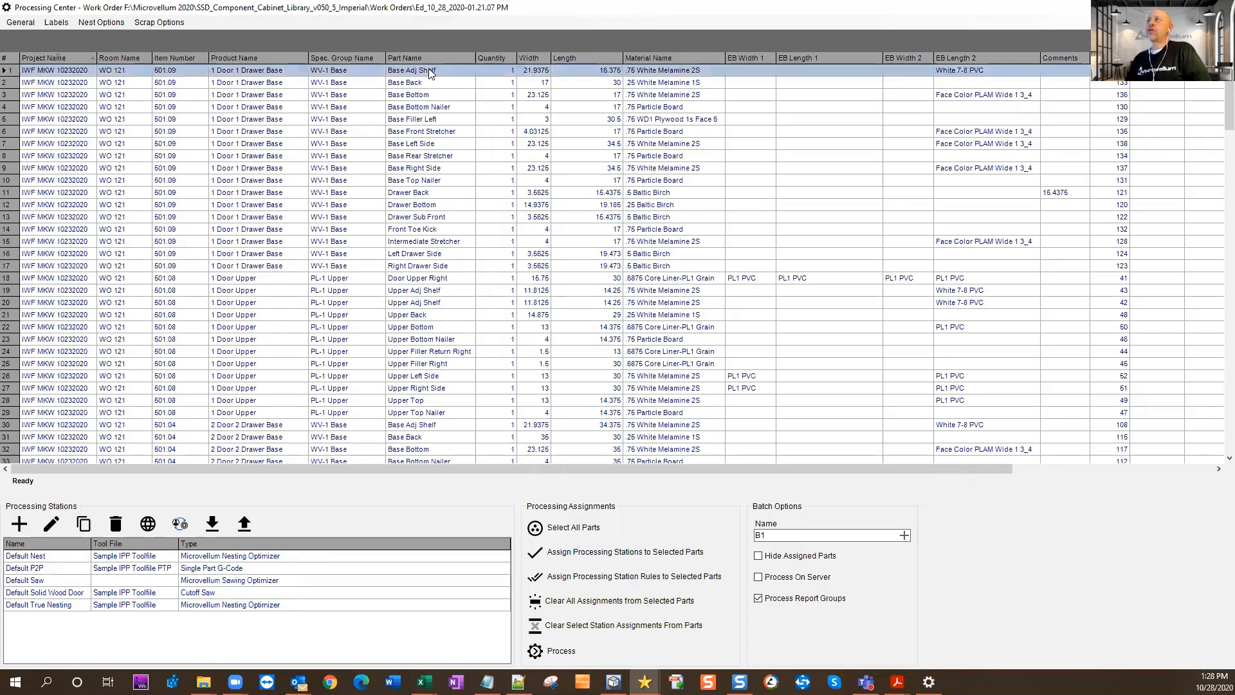
pyautogui.moveTo(430, 72); pyautogui.dragTo(433, 187)
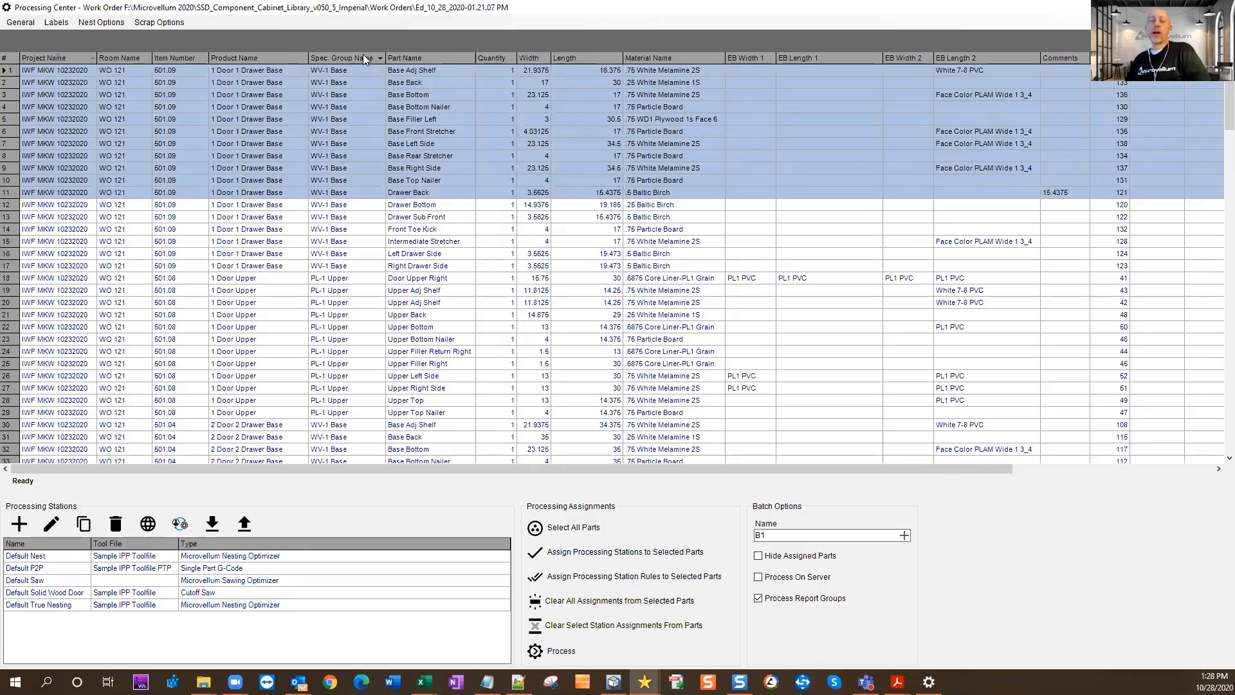
pyautogui.click(655, 57)
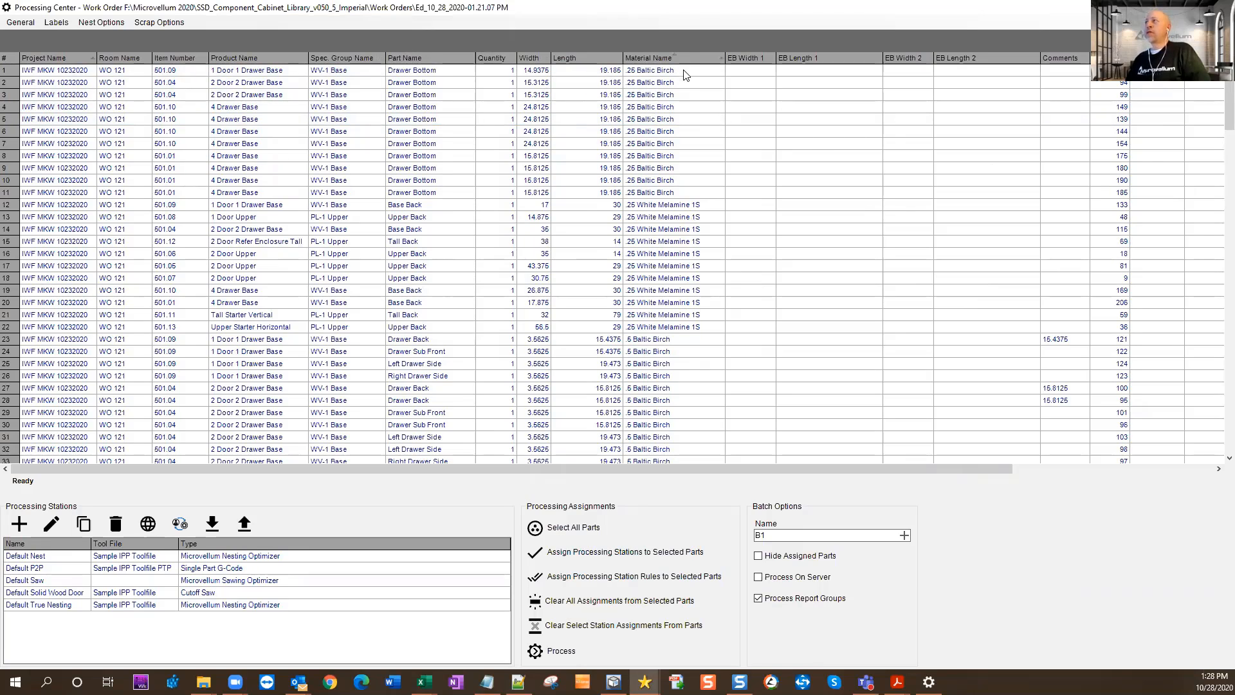
pyautogui.moveTo(687, 72); pyautogui.dragTo(707, 188)
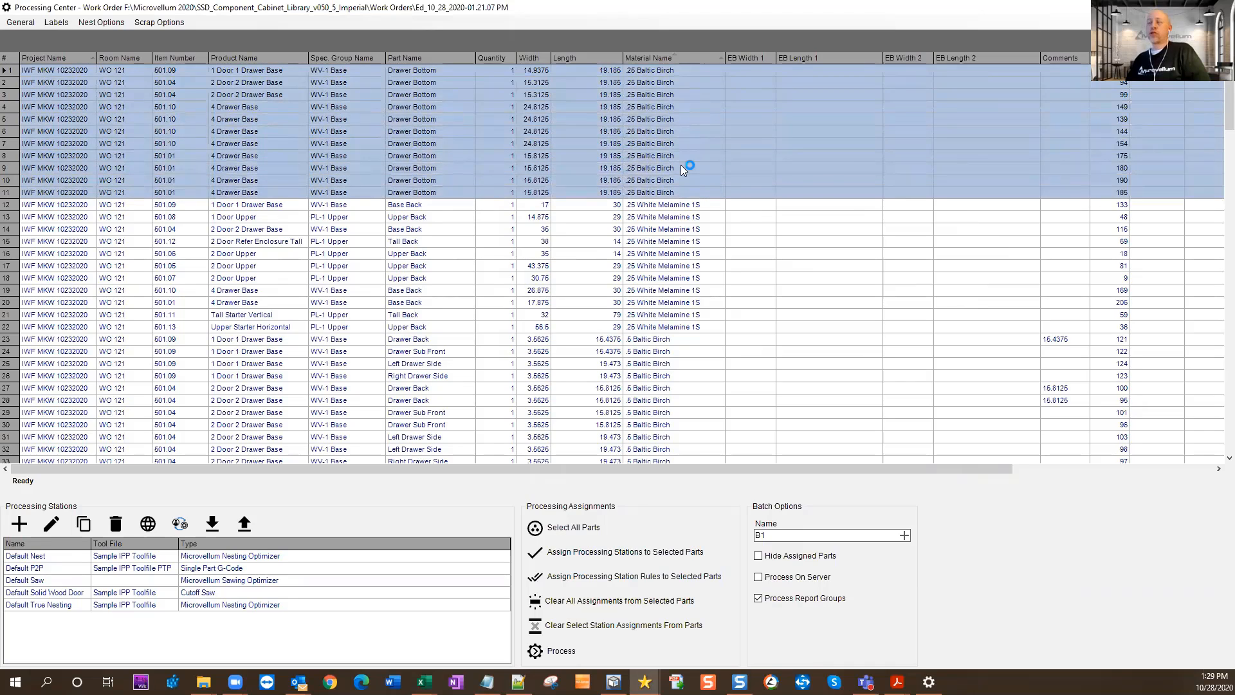
pyautogui.moveTo(677, 205); pyautogui.dragTo(673, 327)
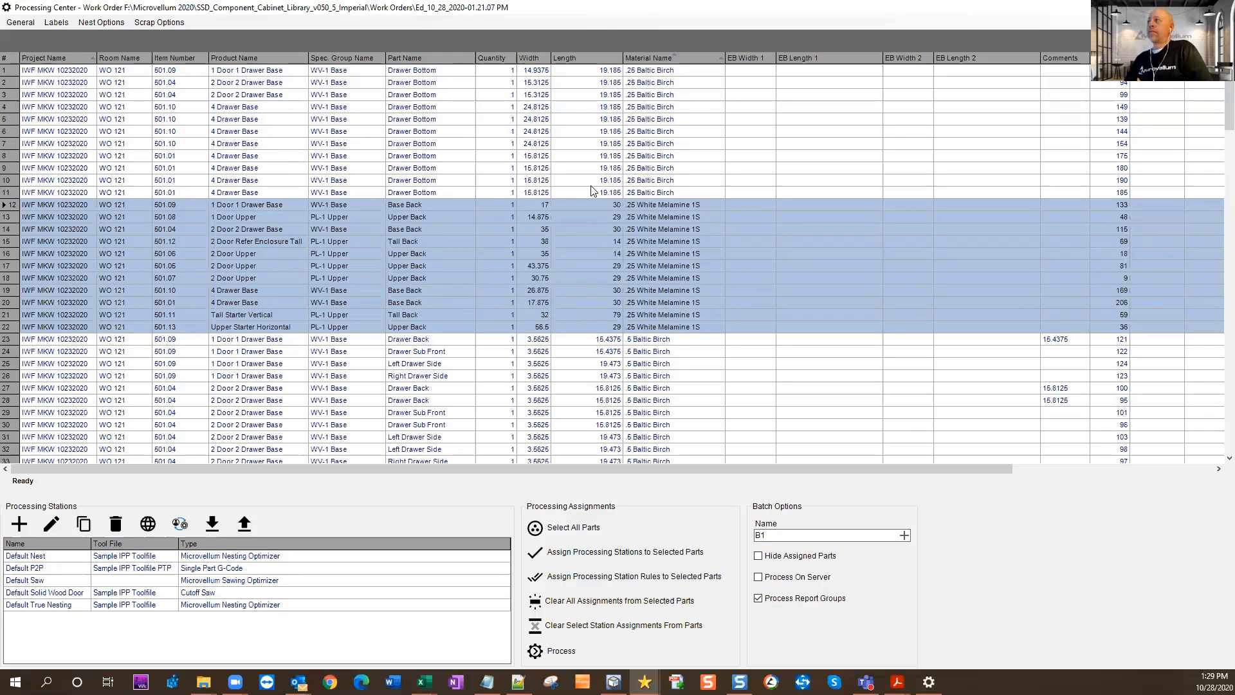
# Sort the parts by part name and highlight the Base Back, Base Bottom and Base Bottom Nailer groups in turn.
pyautogui.click(406, 60)
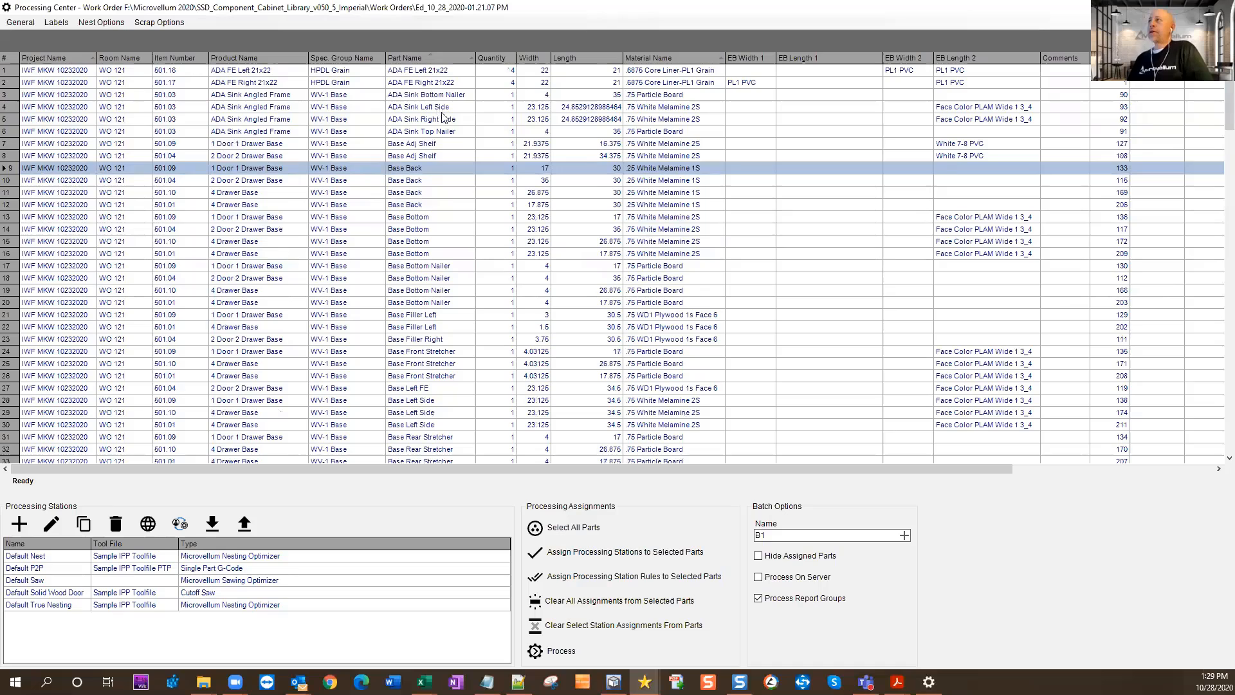
pyautogui.moveTo(431, 173); pyautogui.dragTo(428, 211)
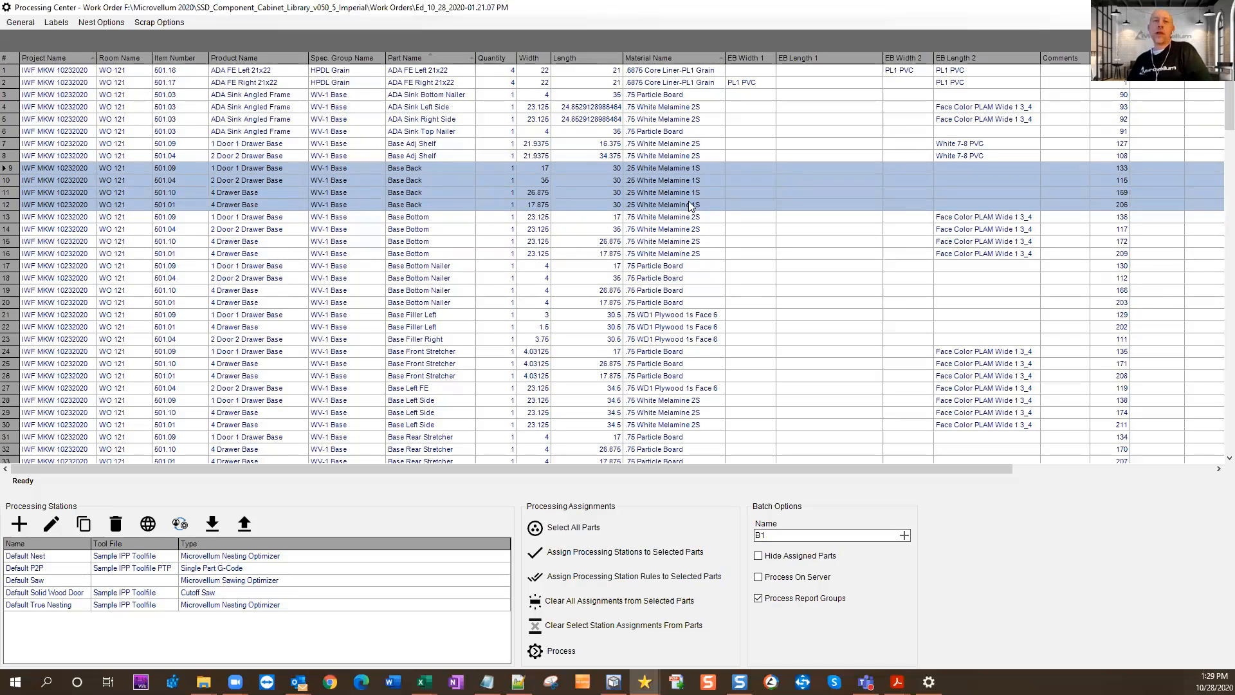
pyautogui.moveTo(409, 223); pyautogui.dragTo(421, 255)
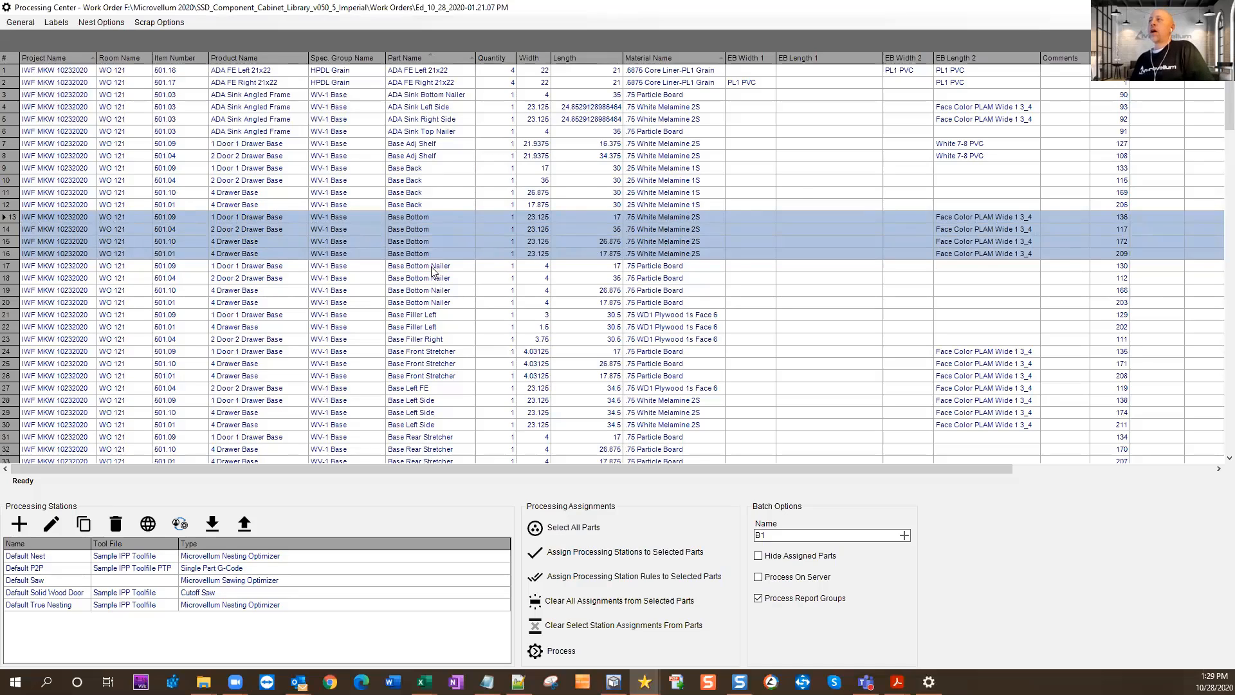
pyautogui.moveTo(429, 266); pyautogui.dragTo(434, 304)
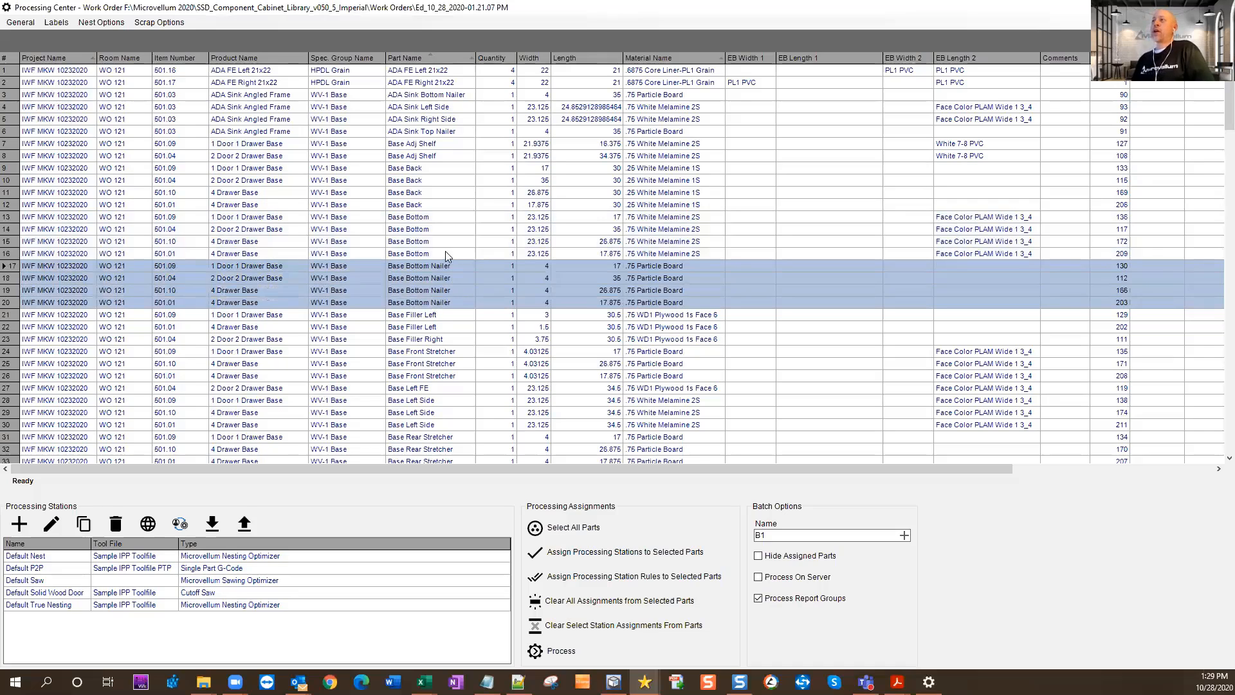
pyautogui.click(671, 265)
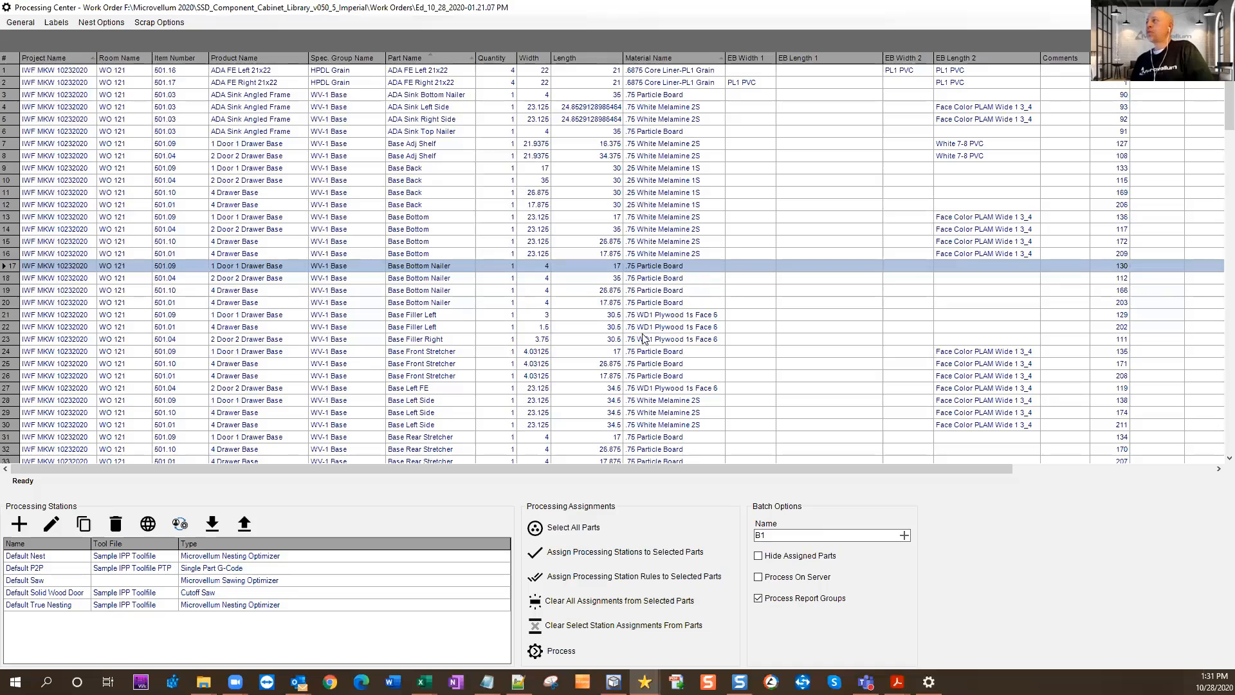
# Examine the parts grid's view settings, including its shown columns, without changing them.
pyautogui.rightClick(370, 45)
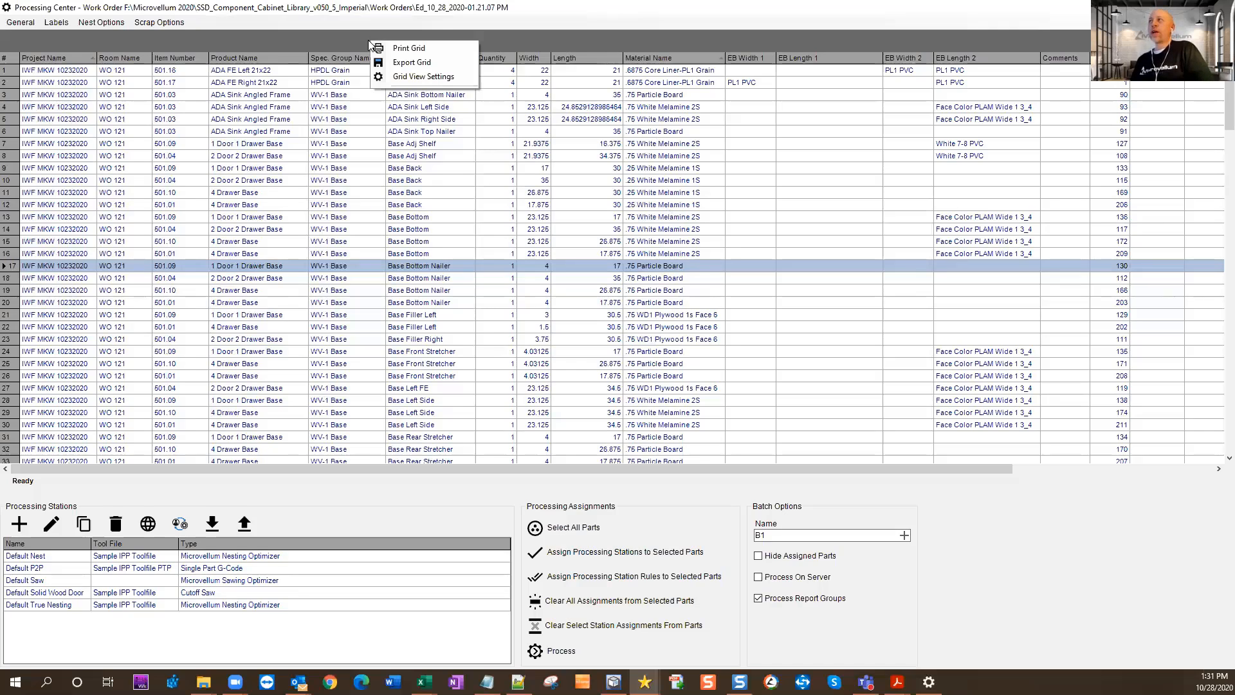
pyautogui.click(436, 78)
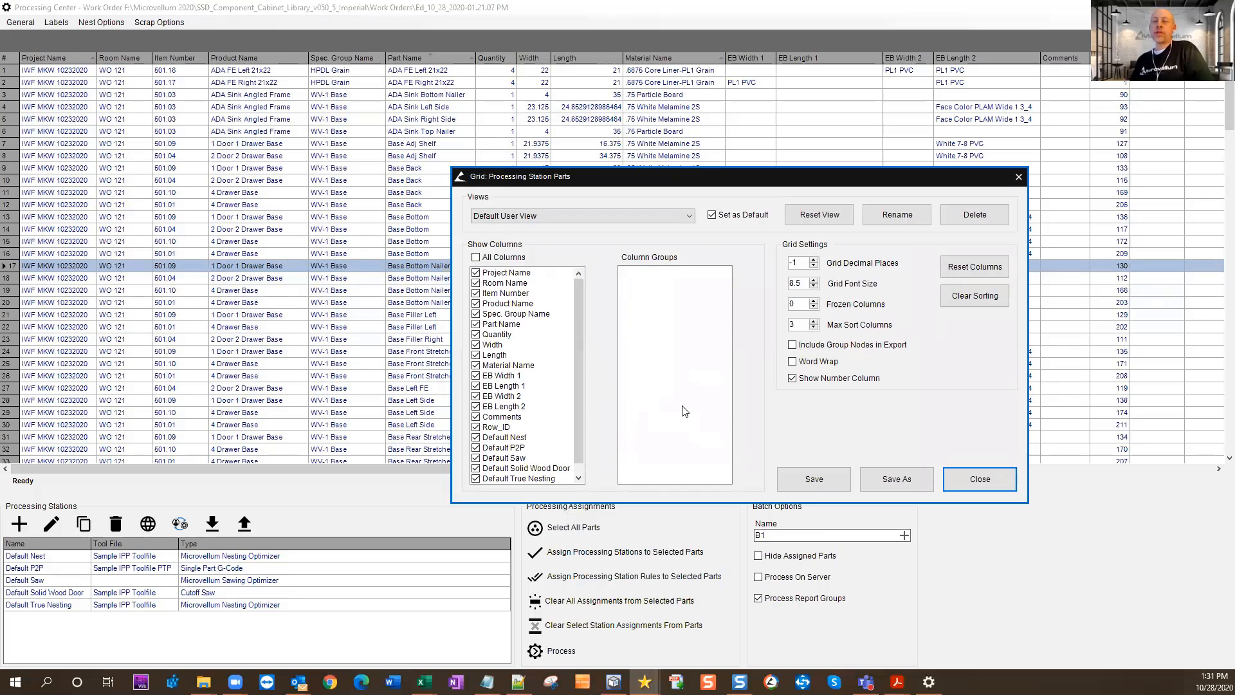
pyautogui.click(1018, 175)
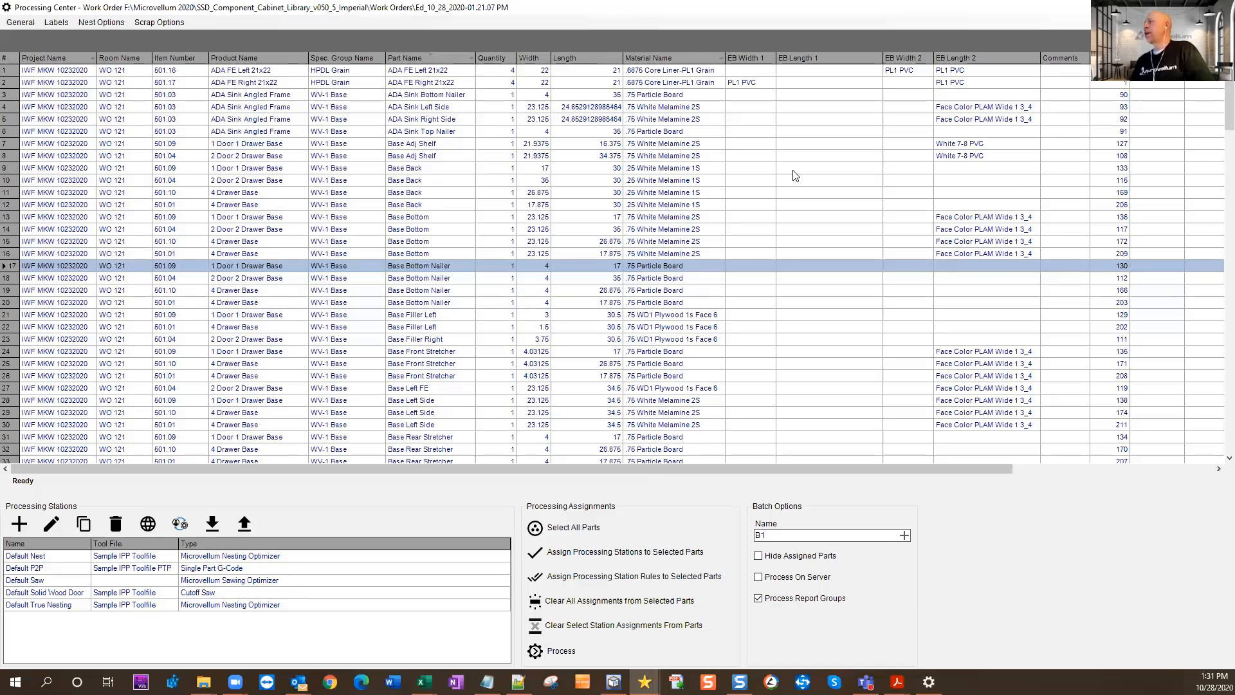
# Sort the parts by EB Width 1 in descending order so the PL1 PVC edgebanded parts come first.
pyautogui.hscroll(5, 796, 175)
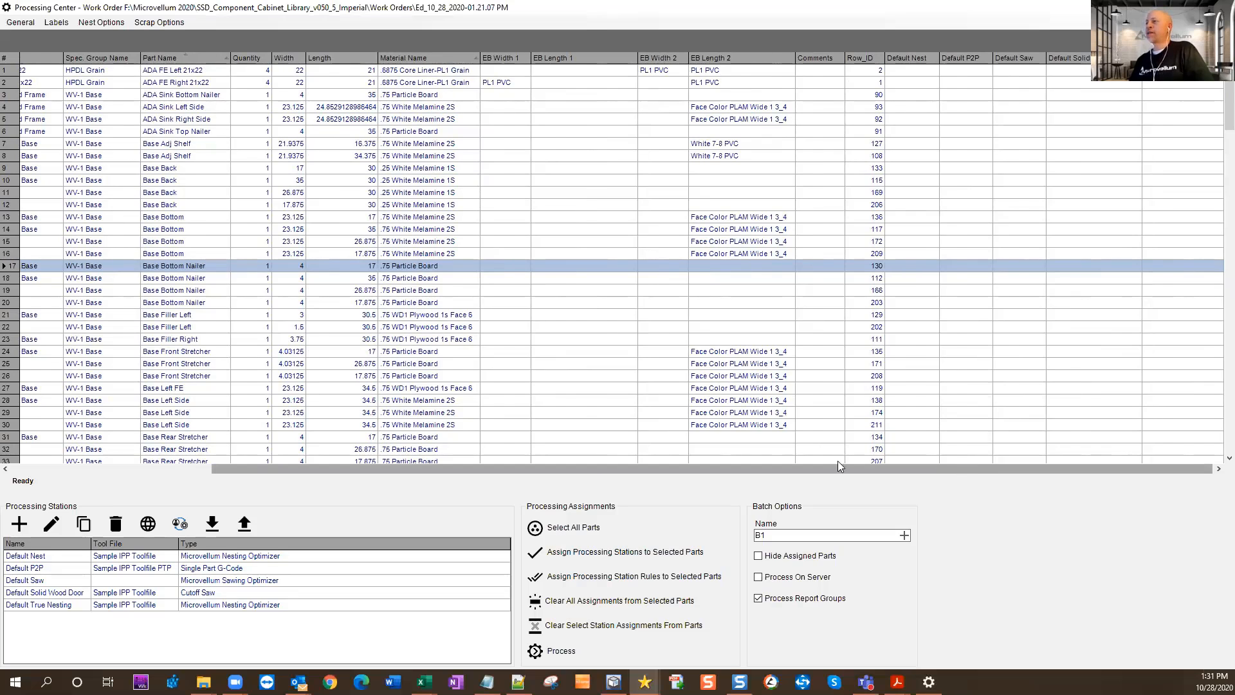
pyautogui.hscroll(-5, 838, 450)
pyautogui.hscroll(5, 964, 444)
pyautogui.hscroll(-3, 868, 469)
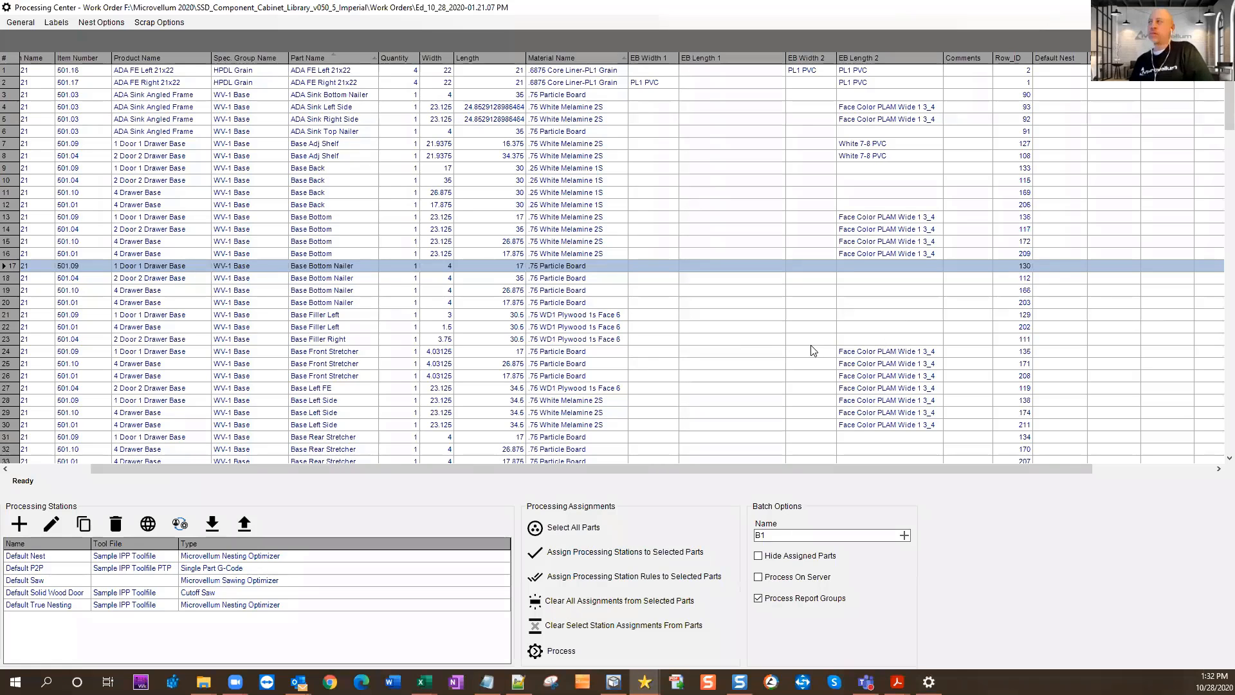
pyautogui.click(651, 59)
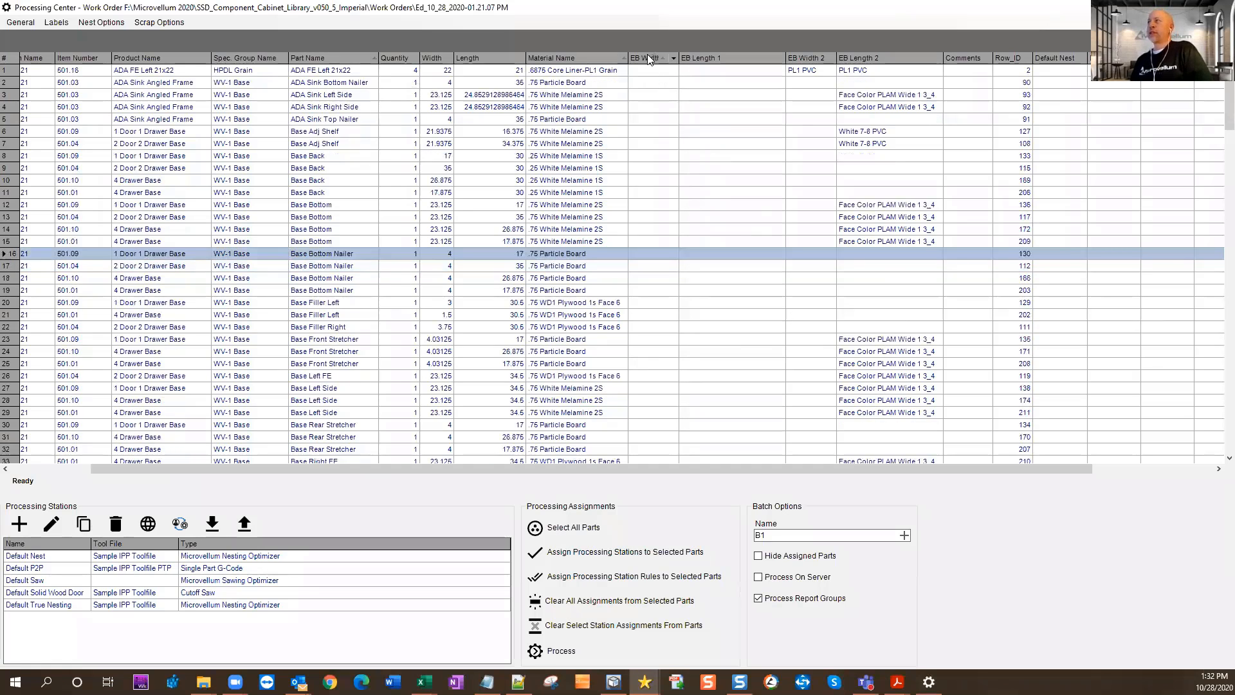
pyautogui.click(653, 60)
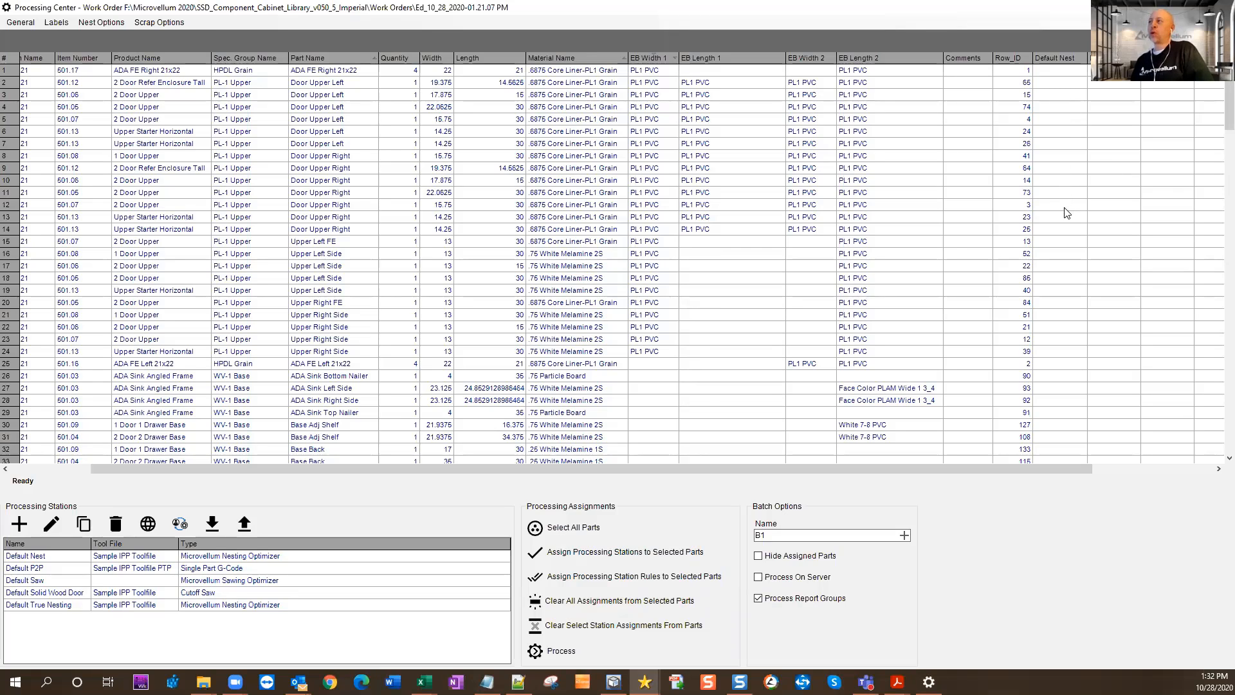
# Save the current Default User View settings and switch the parts grid to the operator's custom view.
pyautogui.rightClick(355, 44)
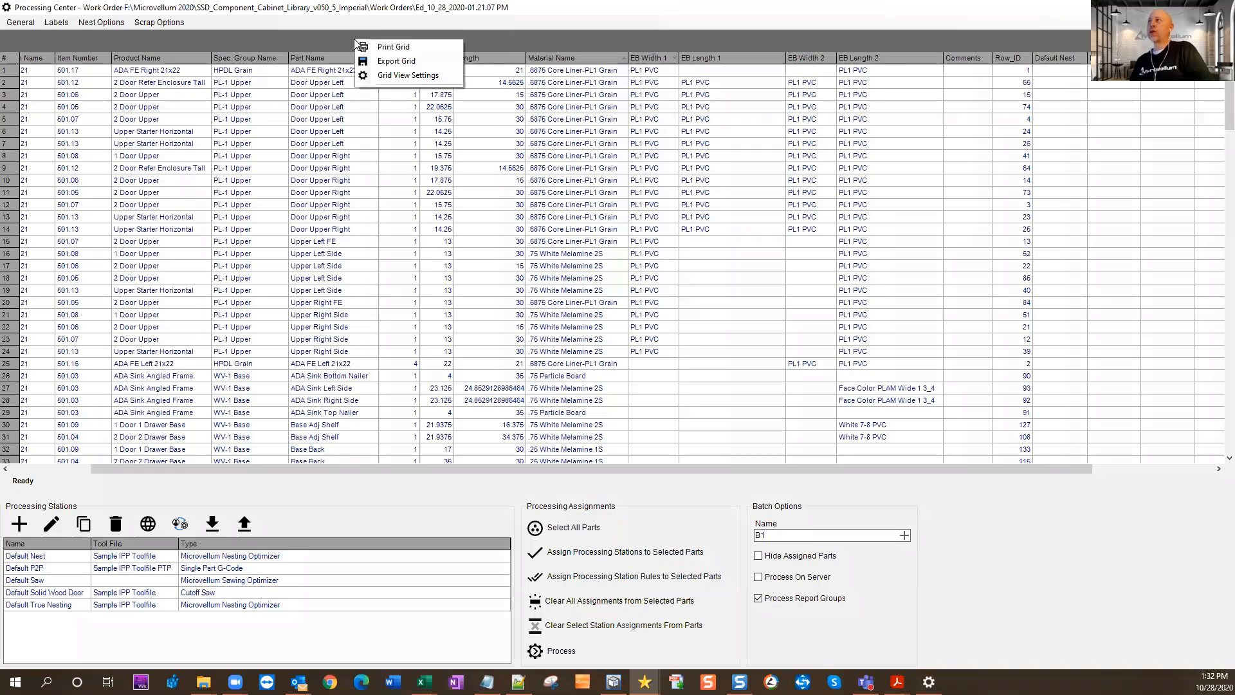
pyautogui.click(381, 75)
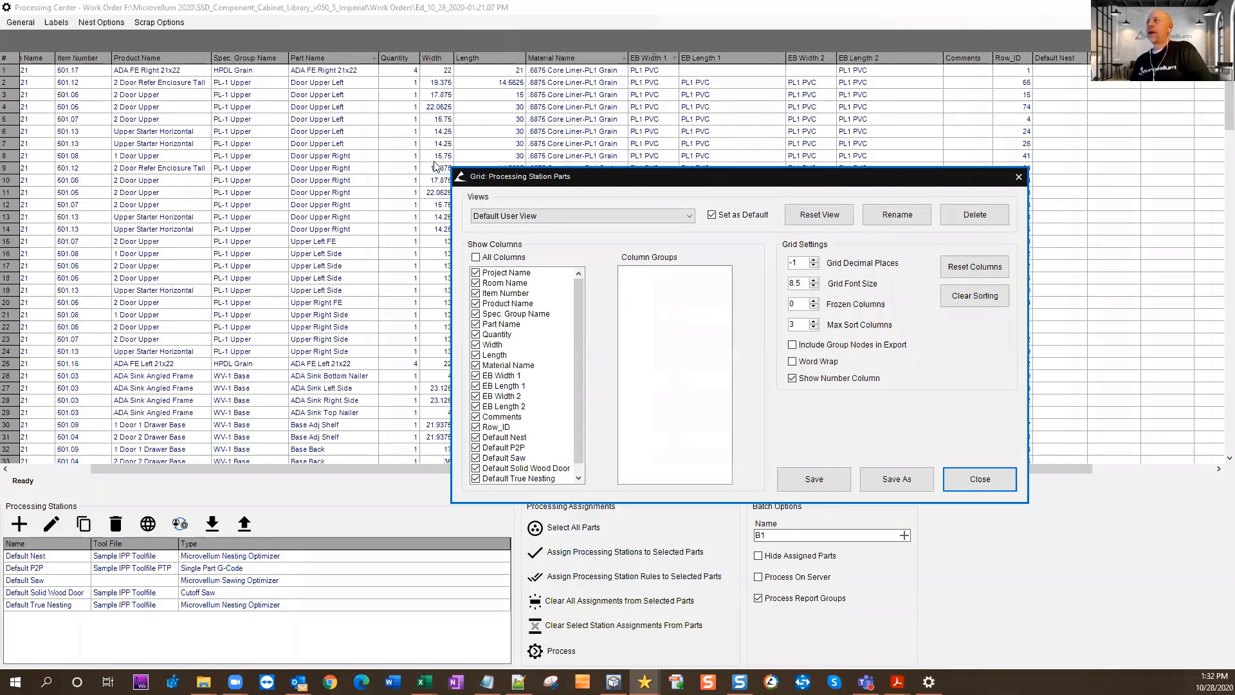
pyautogui.click(669, 214)
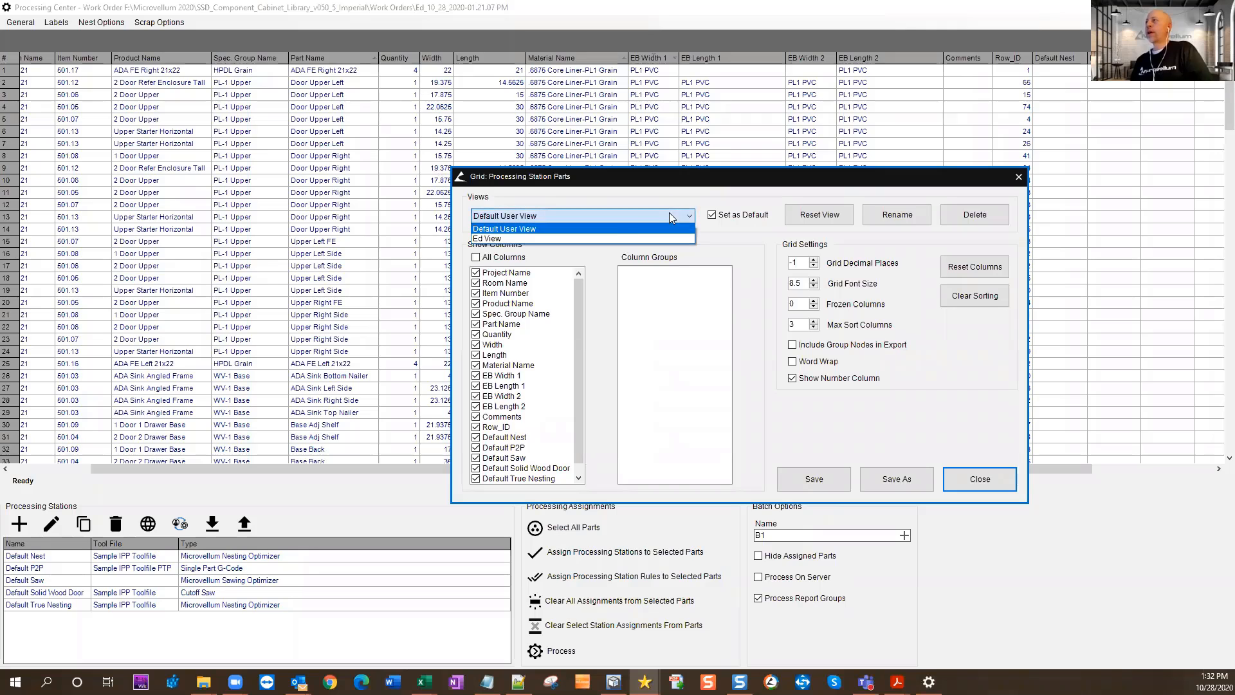
pyautogui.click(636, 237)
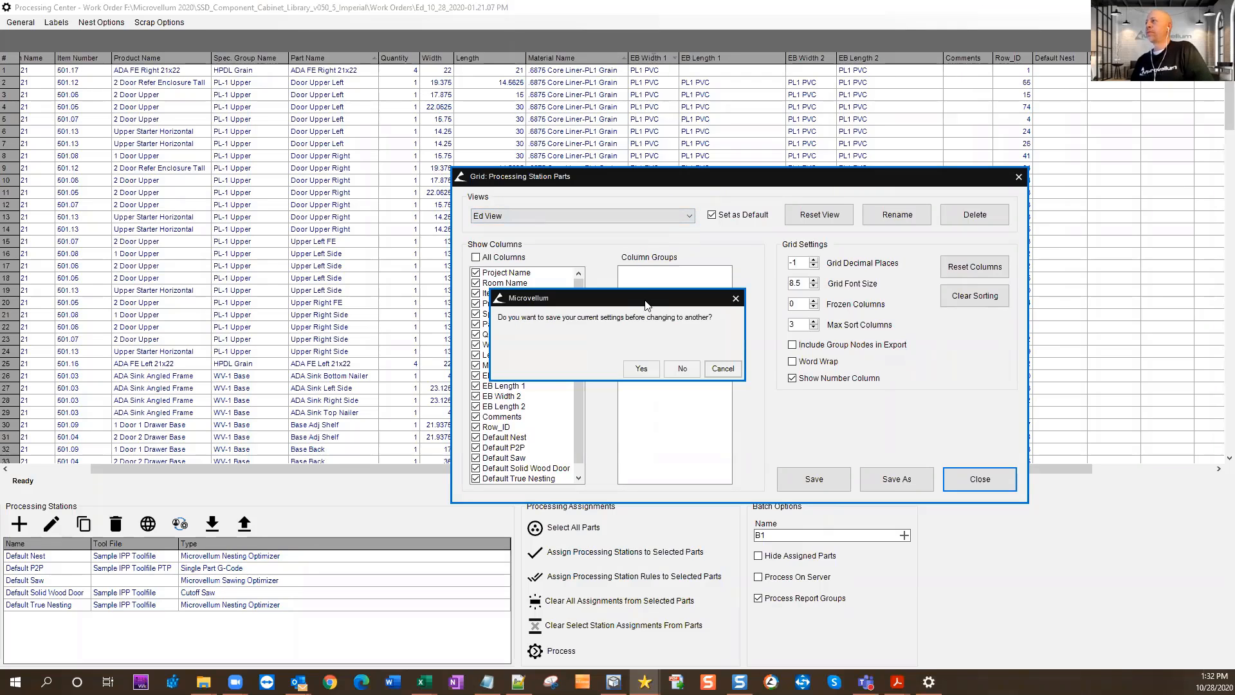
pyautogui.click(645, 368)
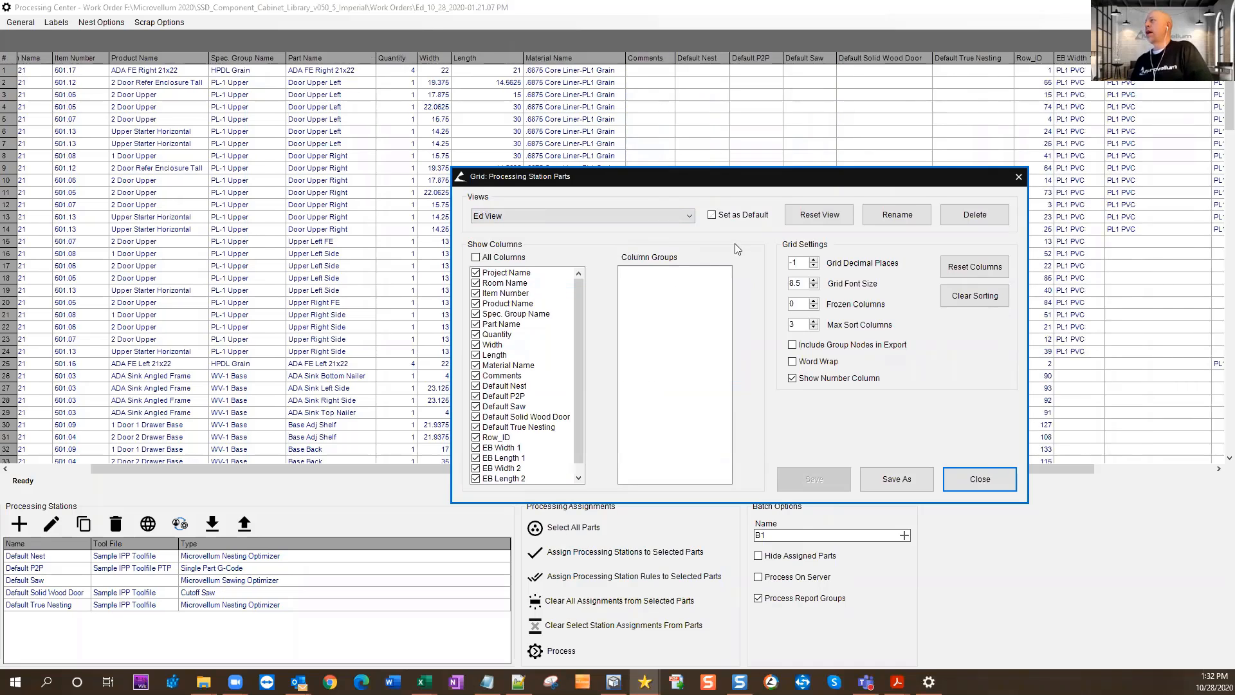
pyautogui.click(963, 479)
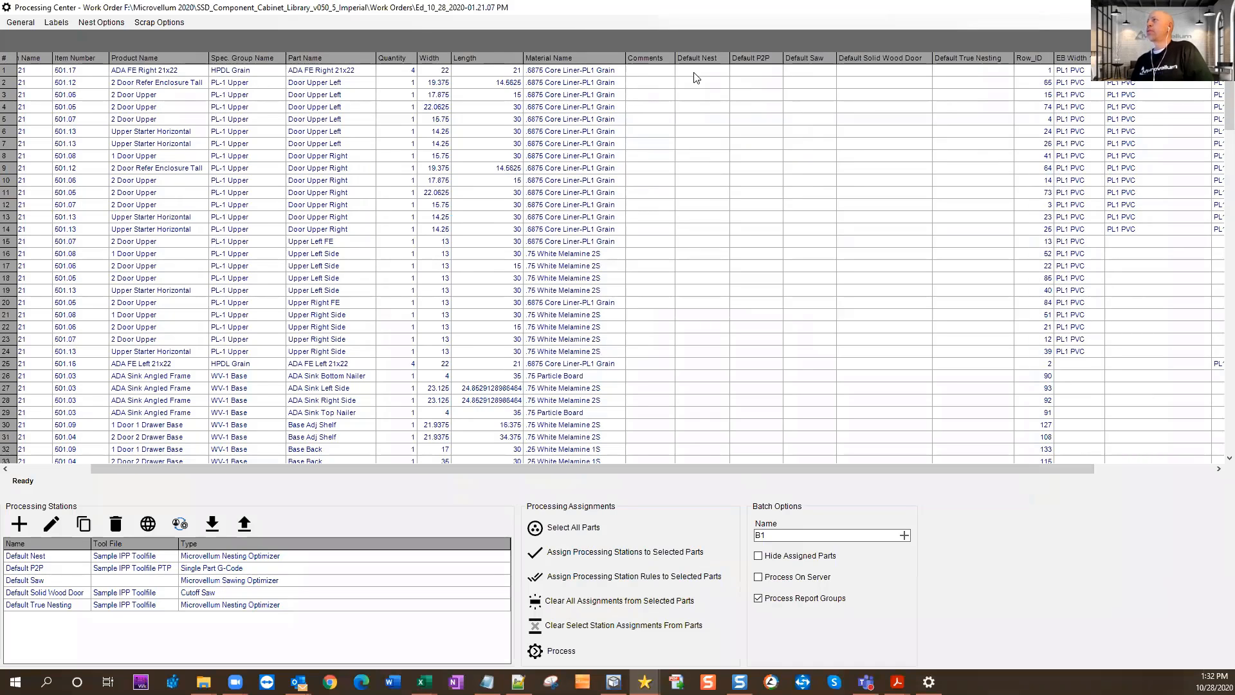
# Examine the processing station assignment and edgeband columns across the parts grid.
pyautogui.click(825, 72)
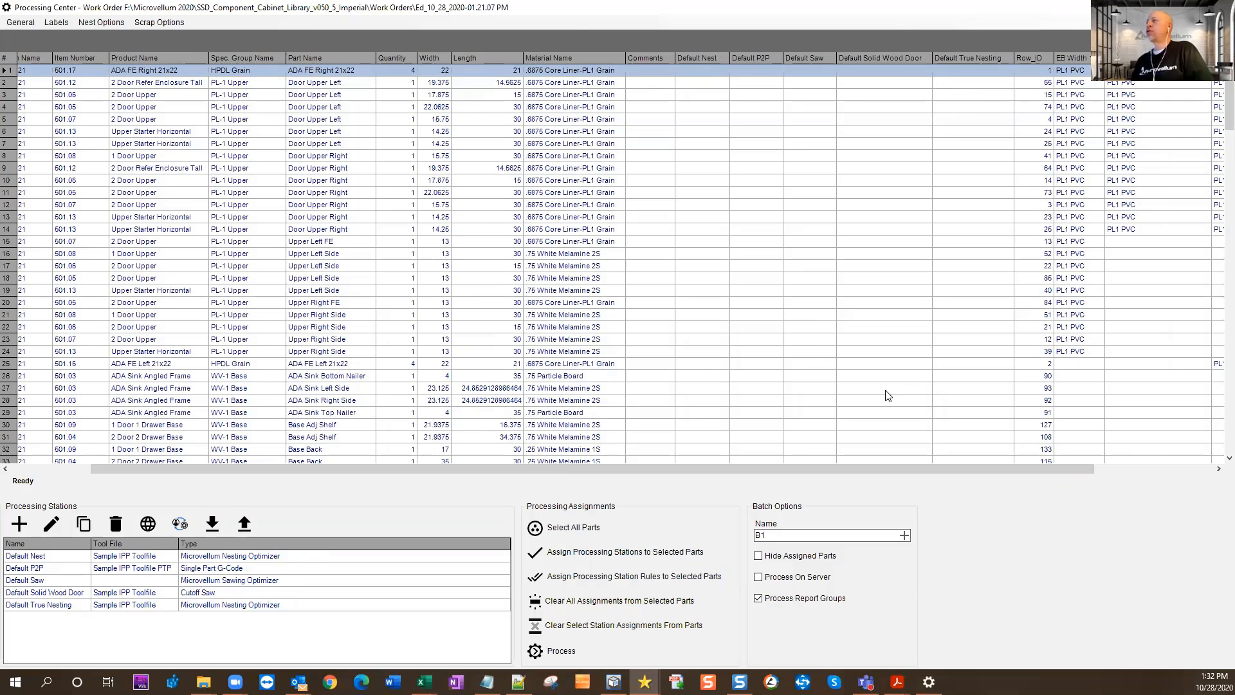
pyautogui.moveTo(931, 467); pyautogui.dragTo(1164, 452)
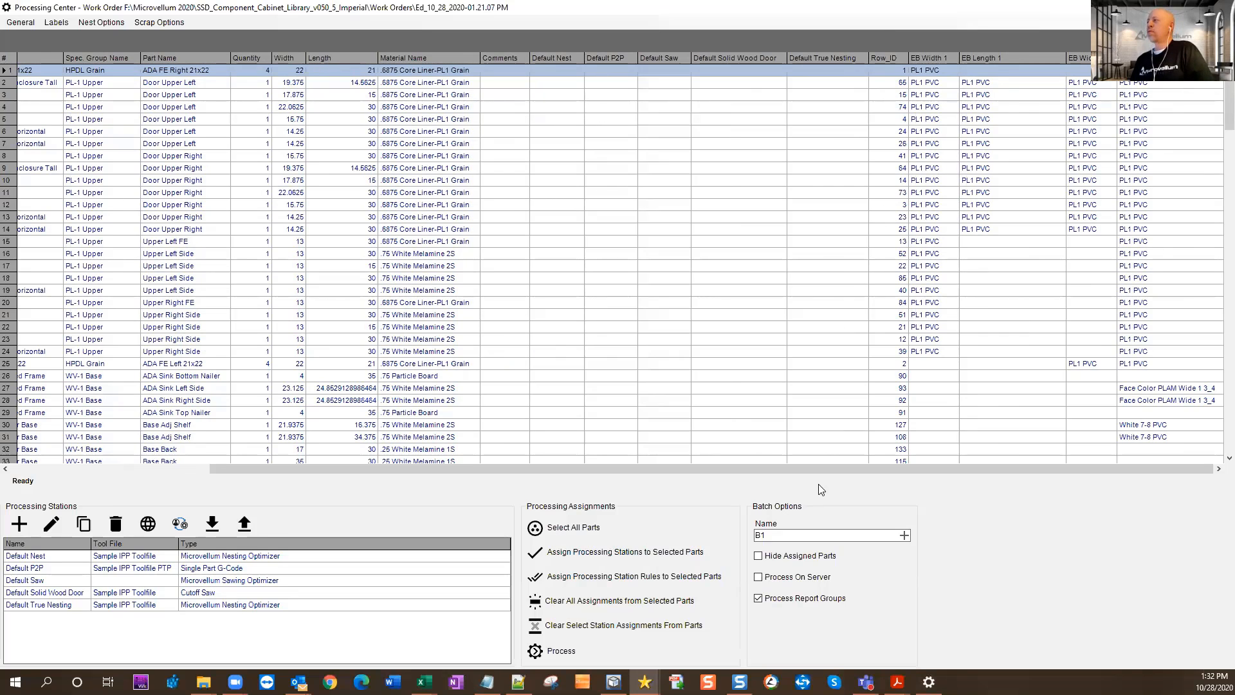
pyautogui.moveTo(741, 468); pyautogui.dragTo(448, 474)
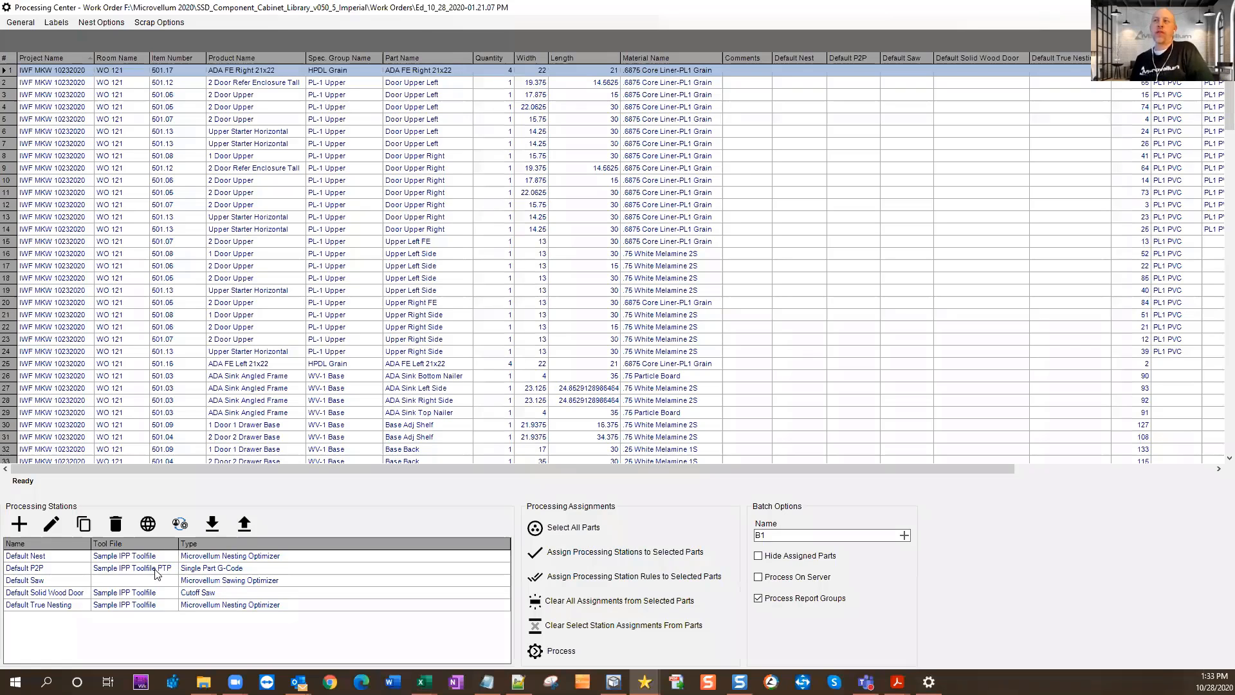
# Sort the processing stations by tool file and highlight the Default Nest station.
pyautogui.click(108, 544)
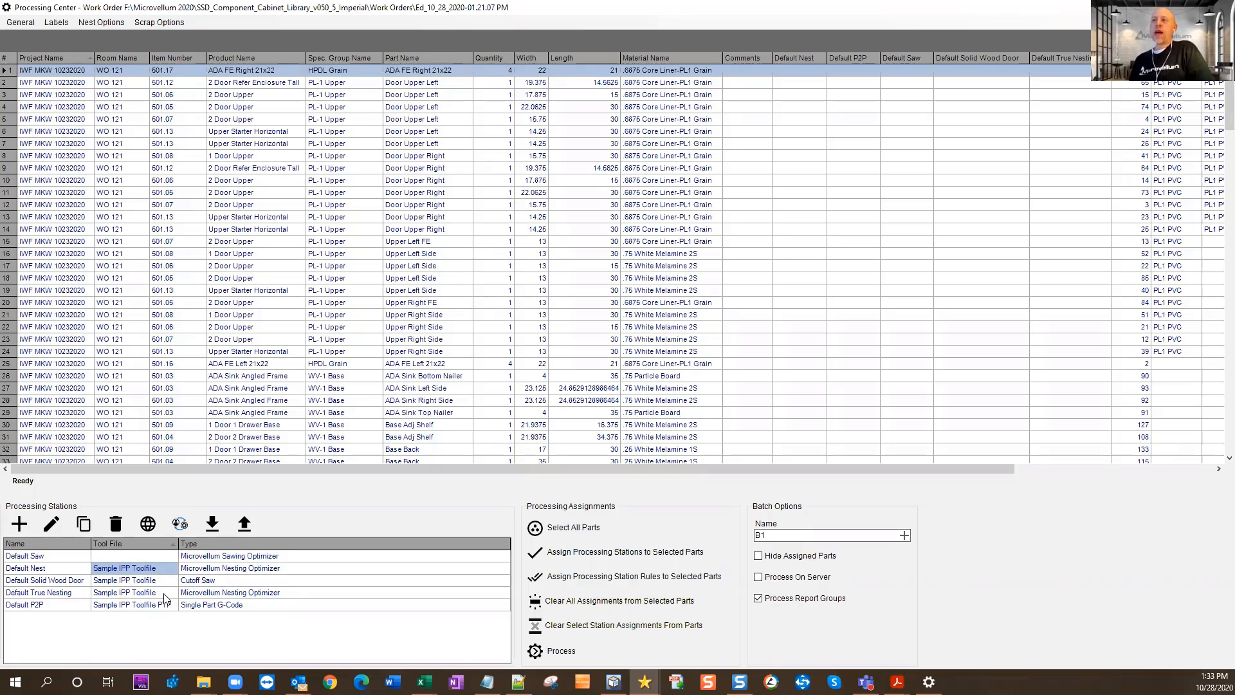
pyautogui.click(29, 569)
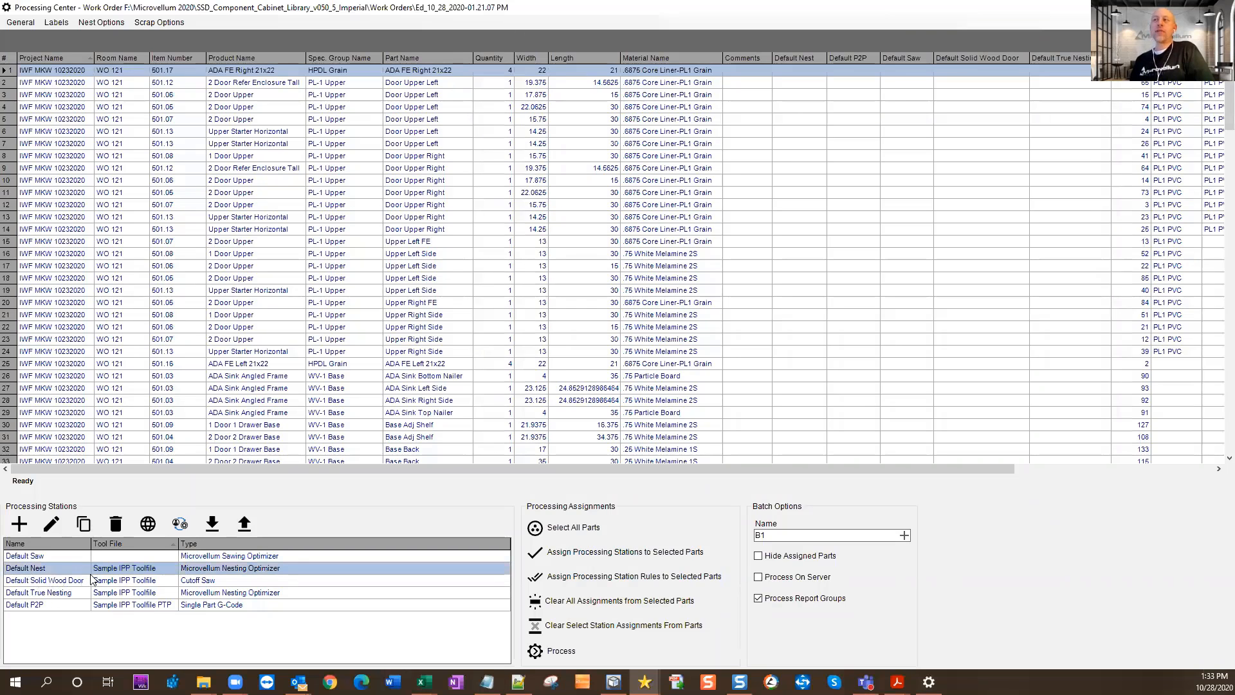
# Review the Default True Nesting station's nest settings, including True Shape Control and Distance Between Parts, without changing them.
pyautogui.click(69, 593)
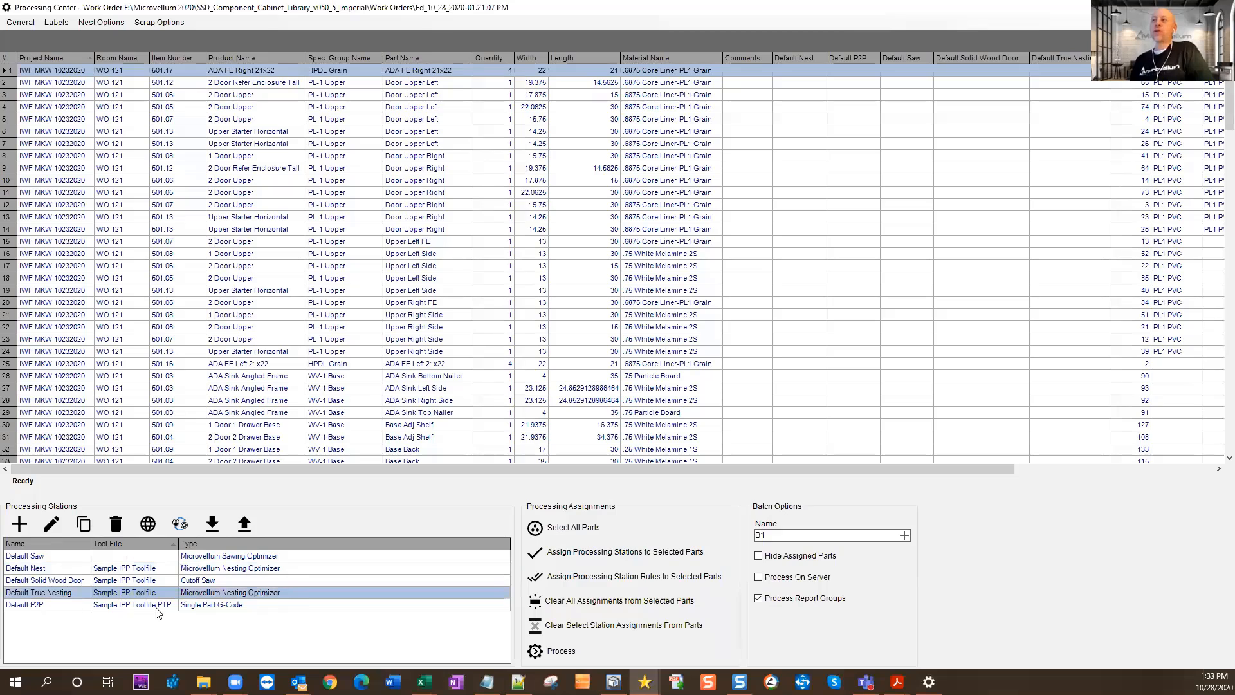
pyautogui.click(53, 525)
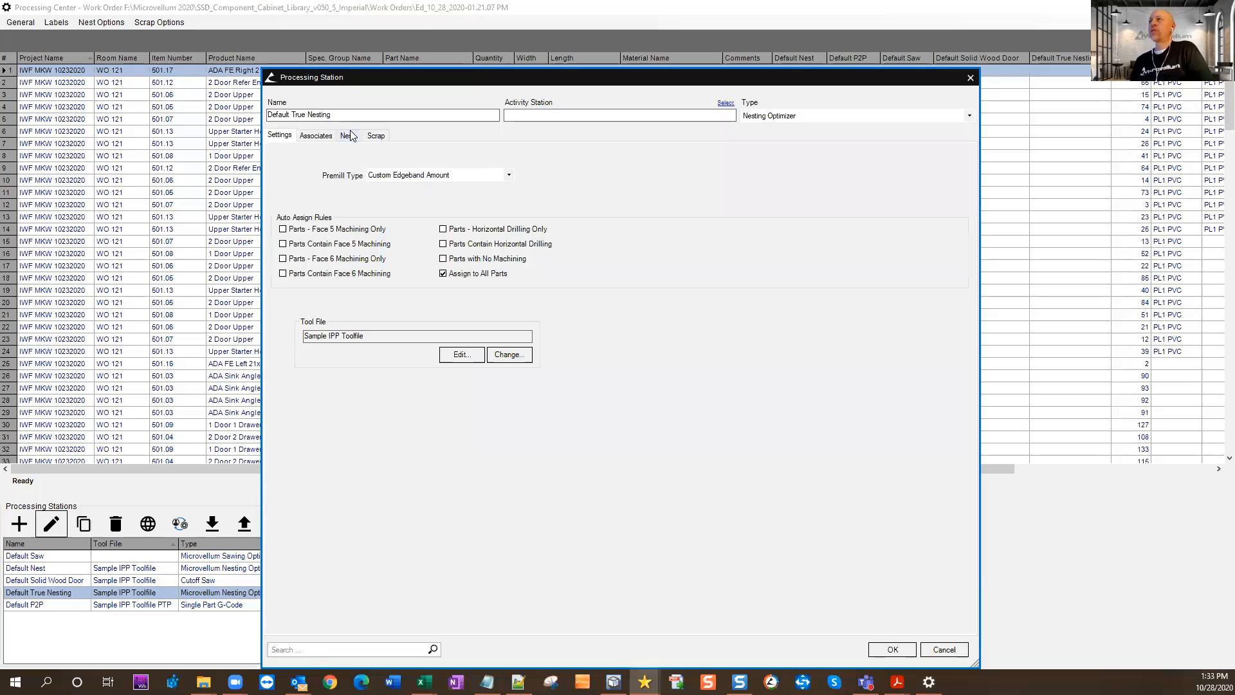
pyautogui.click(351, 135)
pyautogui.moveTo(487, 385)
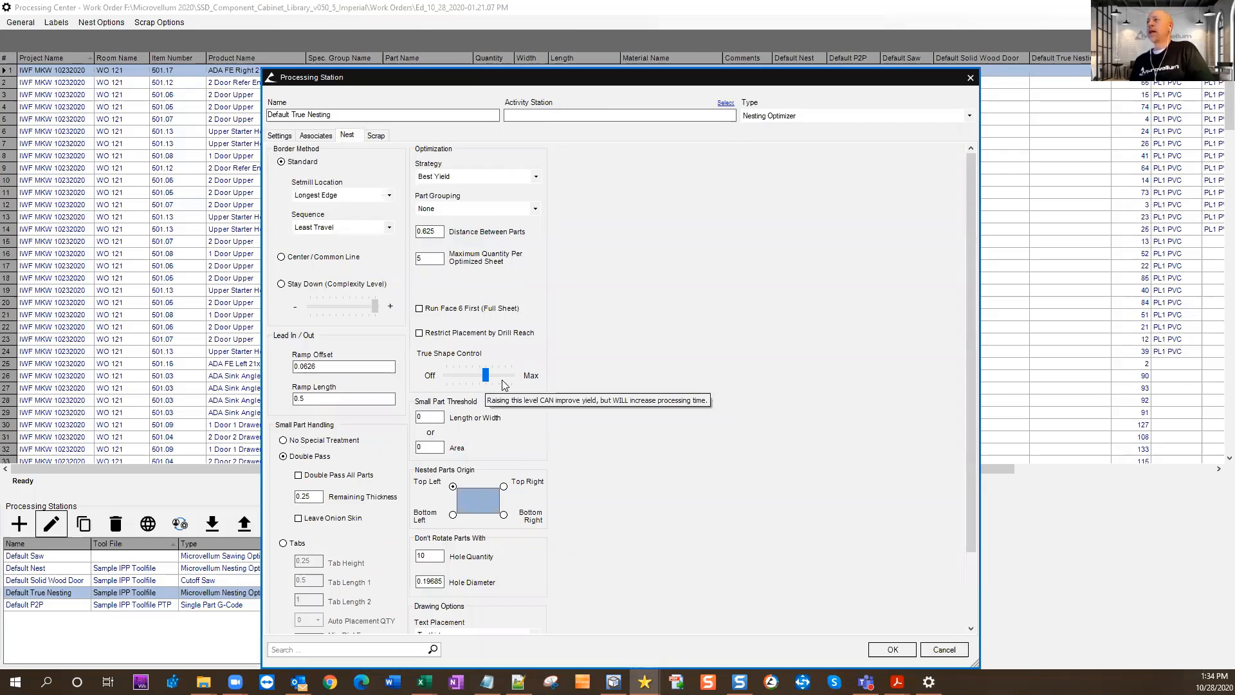
pyautogui.moveTo(429, 362)
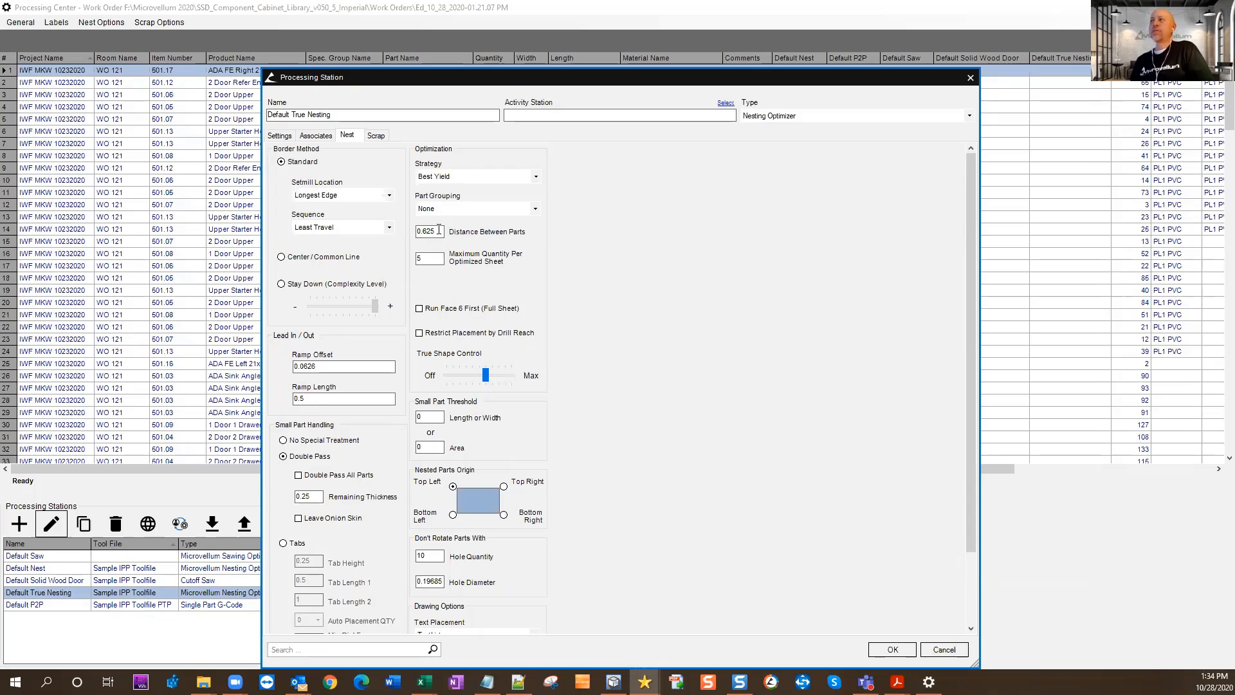
pyautogui.click(893, 650)
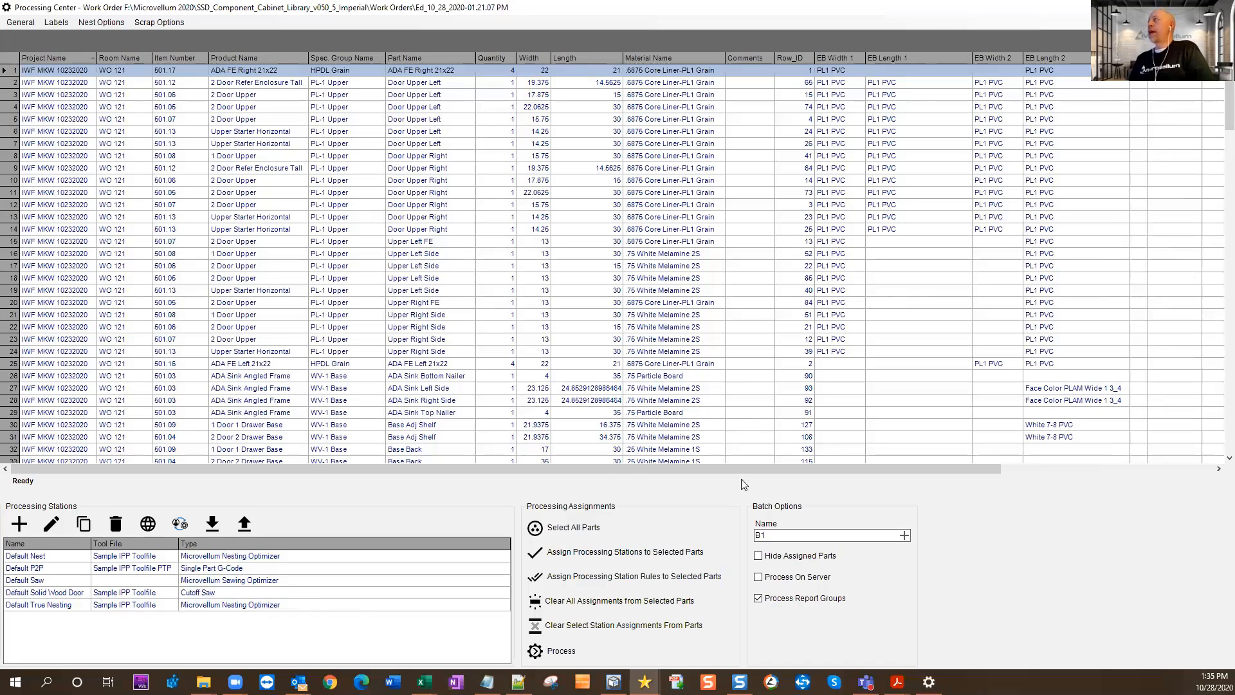
# Move the EB Width 1 column to the end of the column order in the parts grid's view settings.
pyautogui.moveTo(616, 471); pyautogui.dragTo(740, 473)
pyautogui.hscroll(-5, 839, 481)
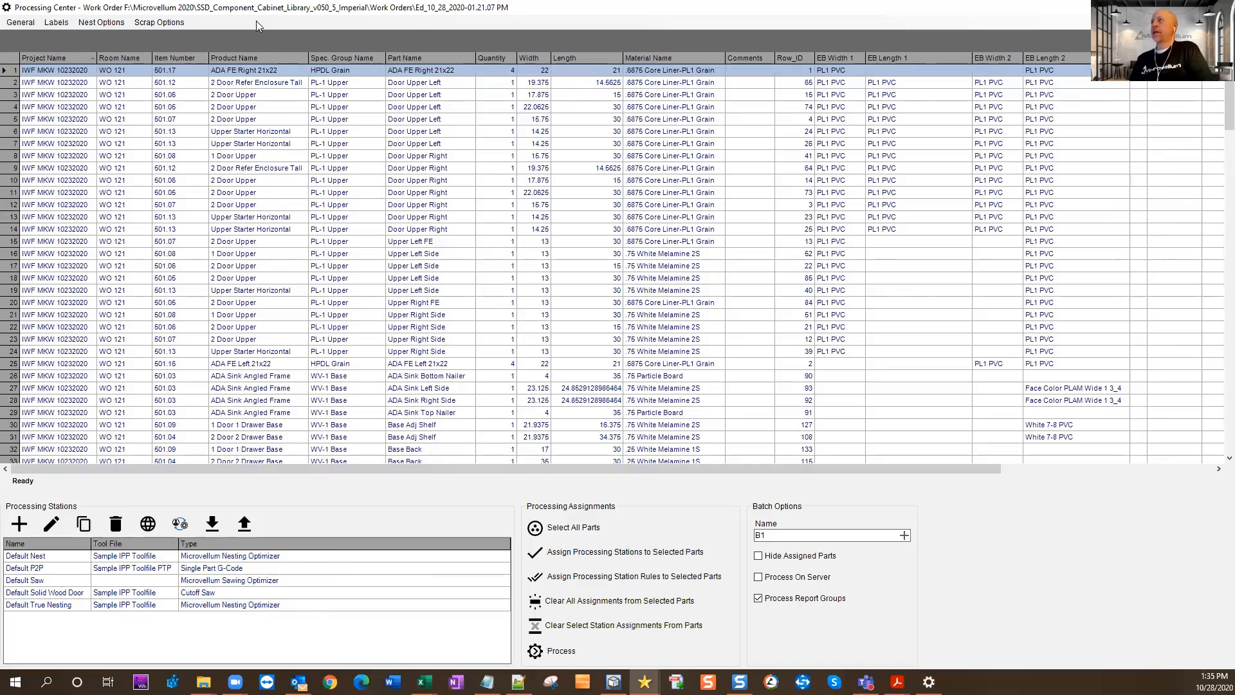
pyautogui.rightClick(264, 40)
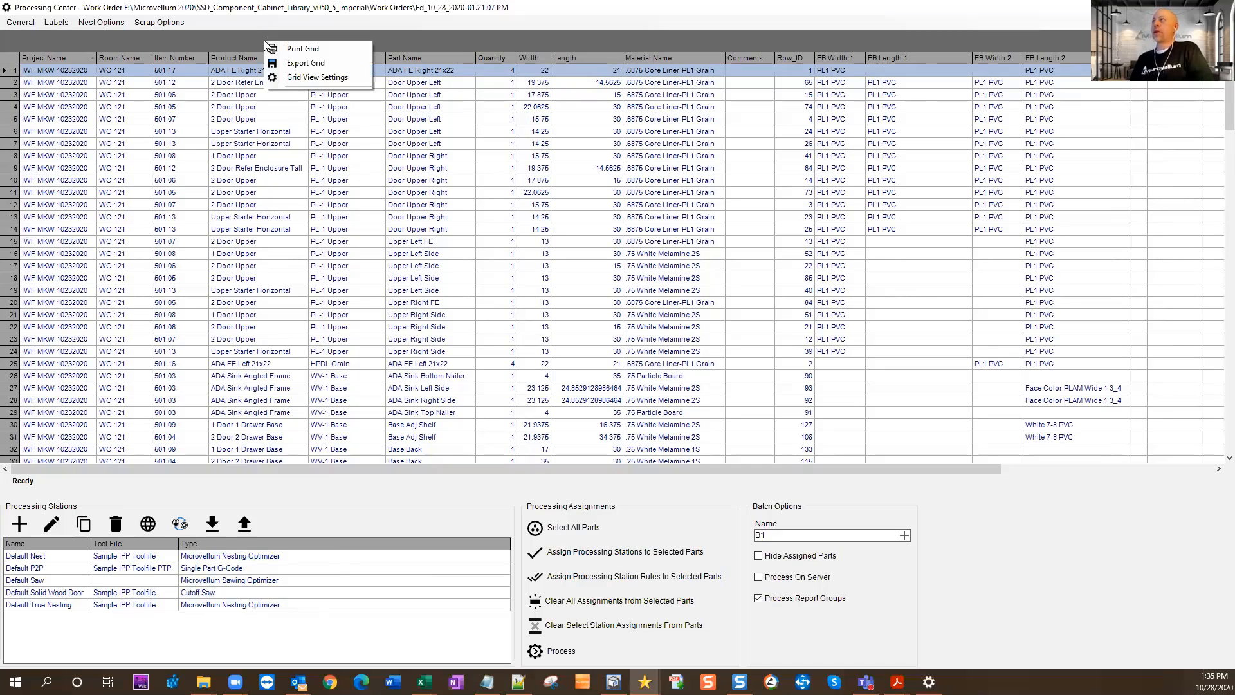
pyautogui.click(290, 77)
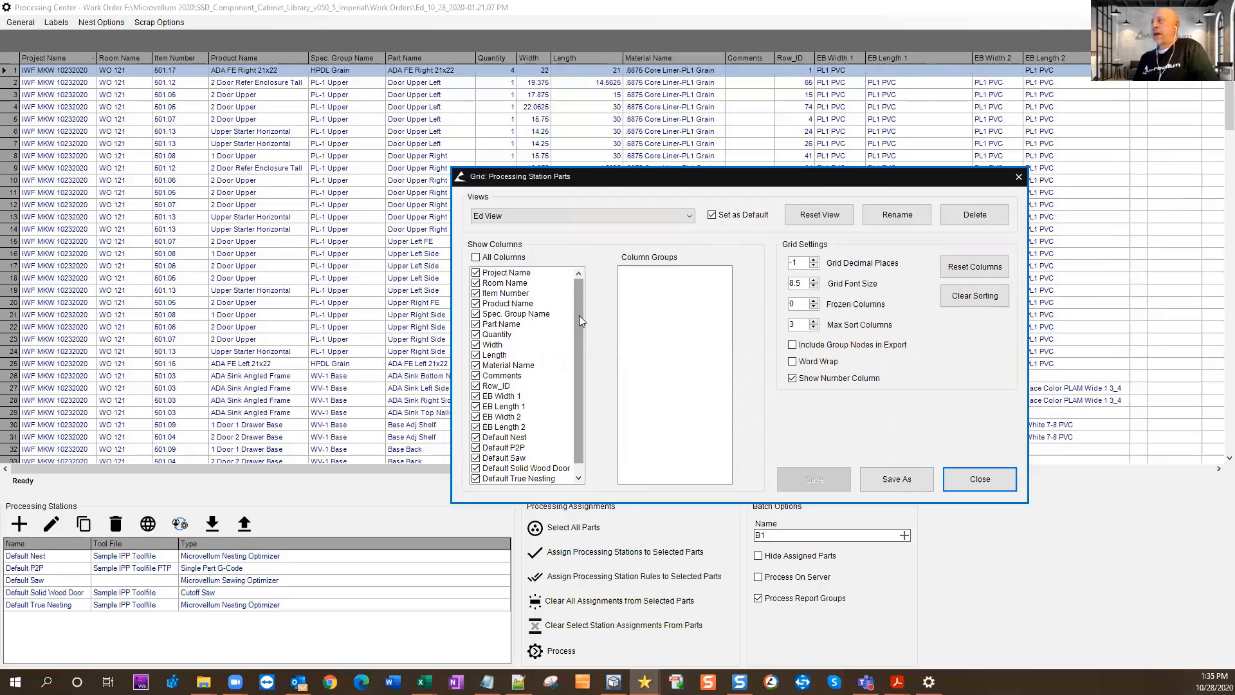
pyautogui.click(499, 399)
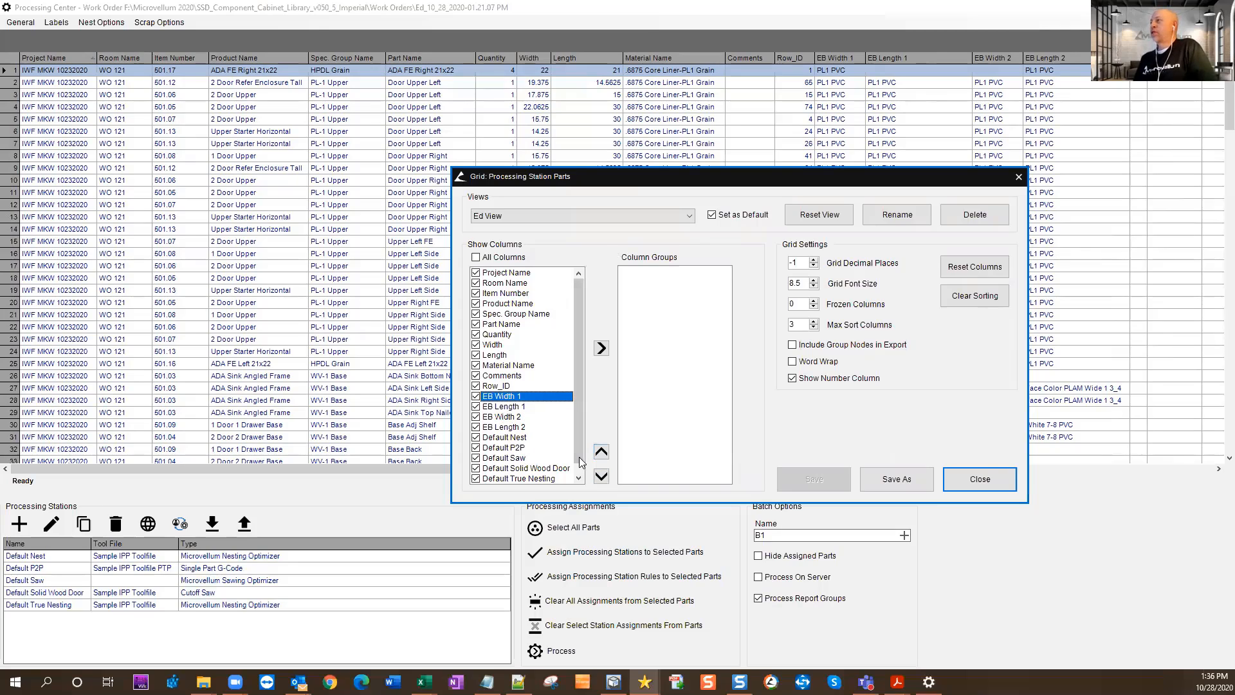
pyautogui.click(600, 477)
pyautogui.click(601, 477)
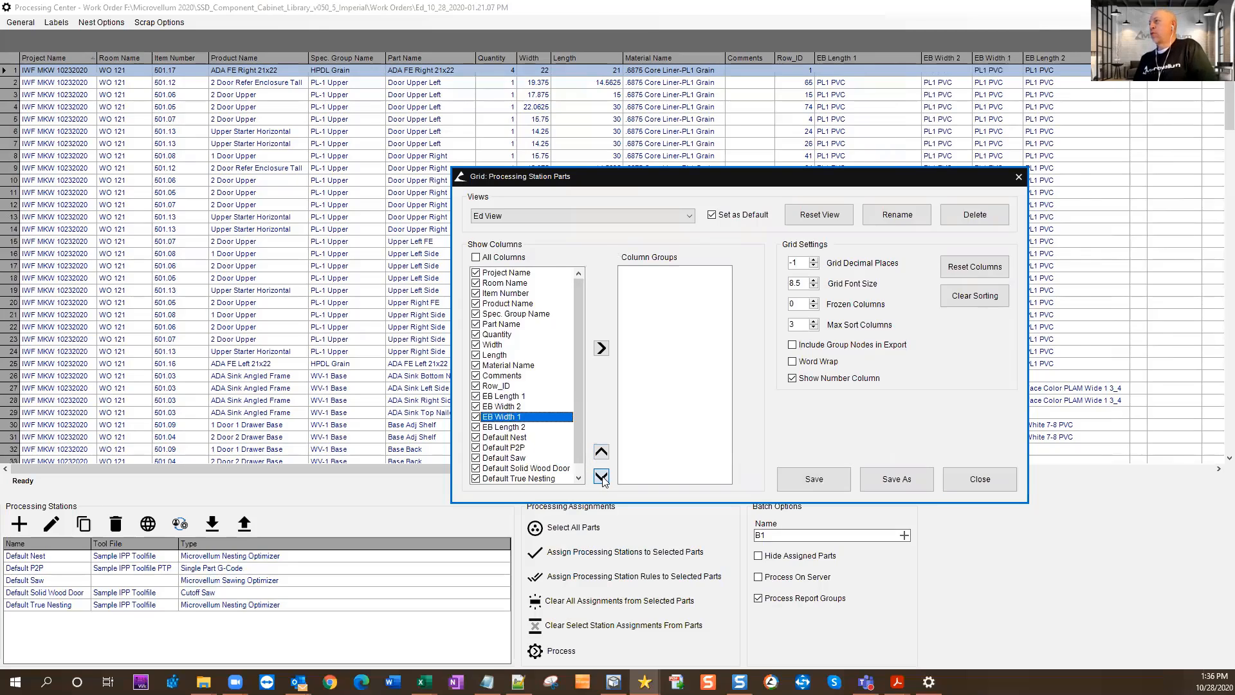
pyautogui.click(601, 476)
pyautogui.click(601, 477)
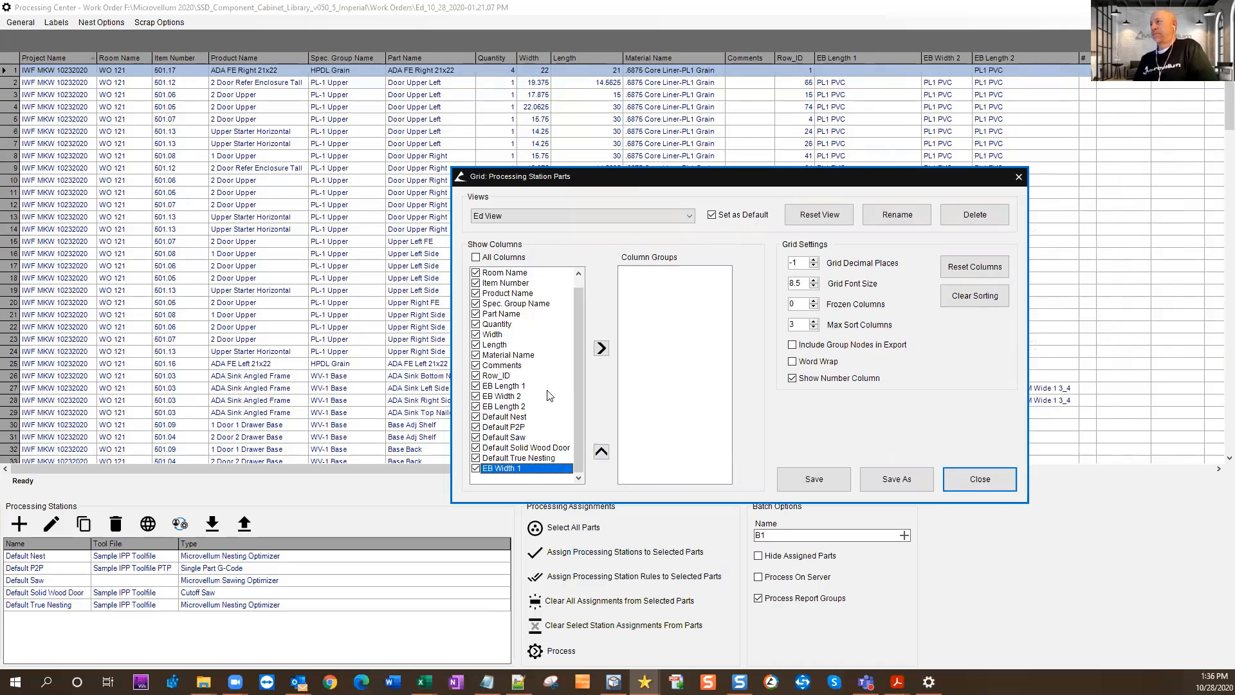
# Move the EB Length 1 column below EB Width 1 at the end of the column order.
pyautogui.click(518, 386)
pyautogui.click(601, 476)
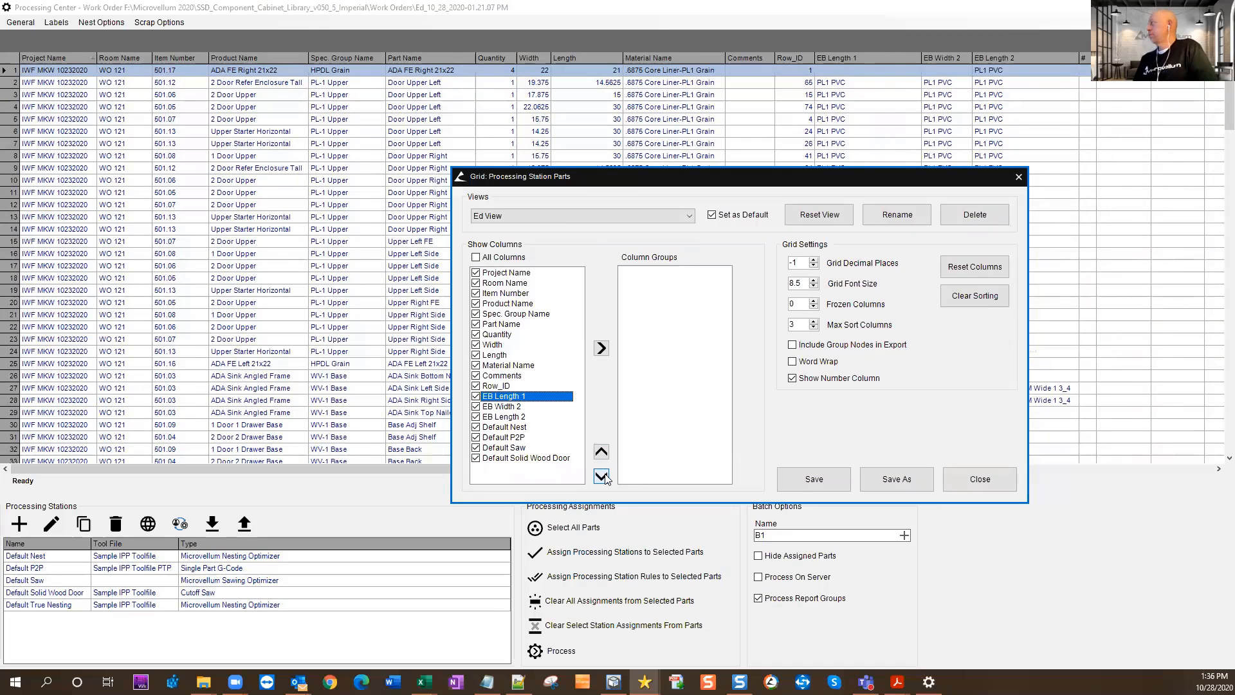
pyautogui.click(601, 477)
pyautogui.click(601, 476)
pyautogui.click(600, 476)
pyautogui.click(601, 477)
pyautogui.click(601, 476)
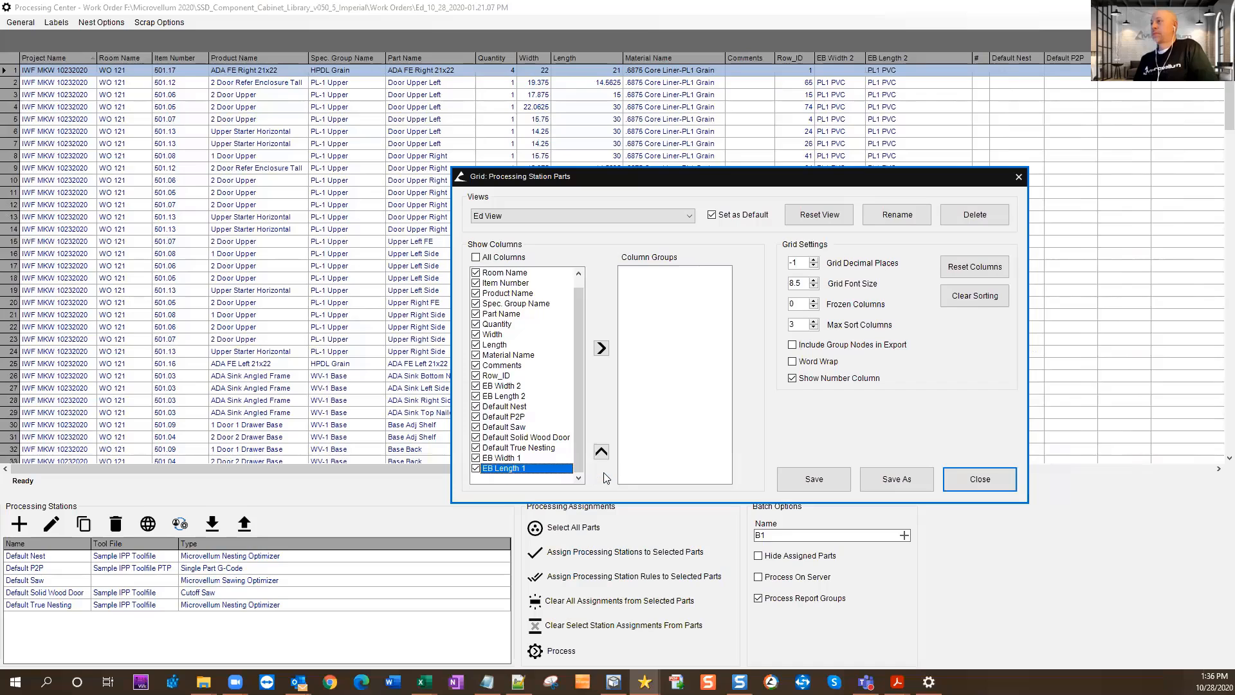
# Move the EB Width 2 column below EB Length 1 at the end of the column order.
pyautogui.click(503, 386)
pyautogui.click(601, 477)
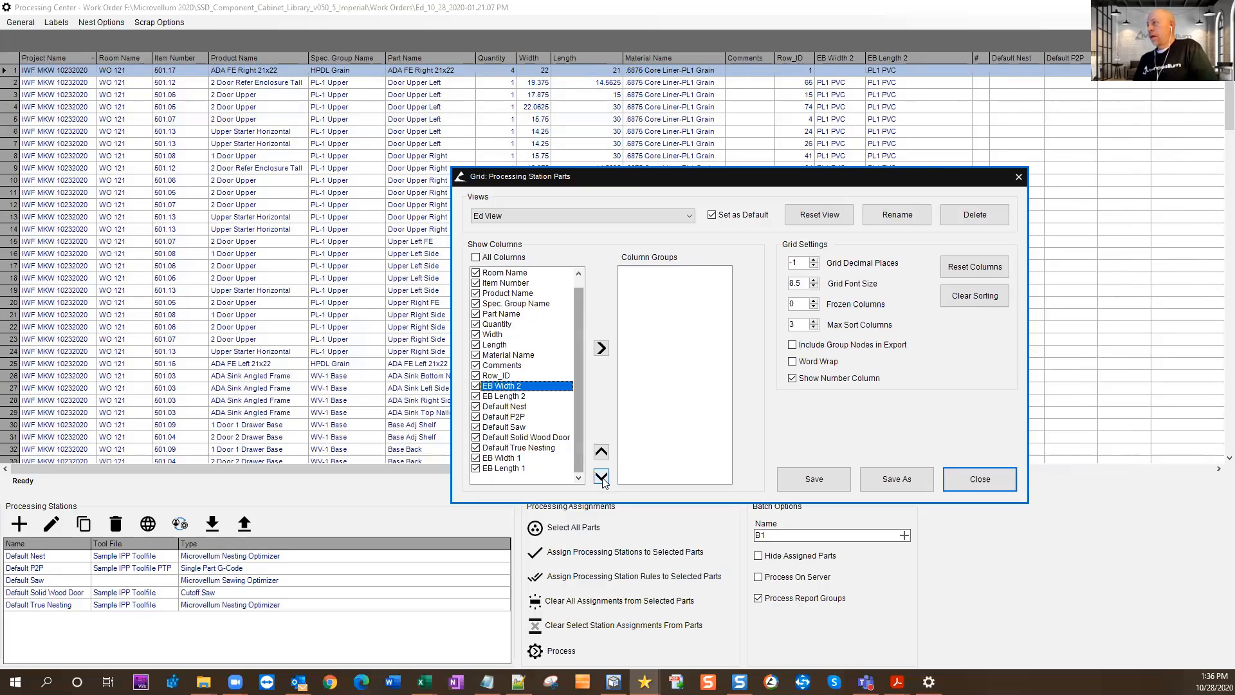
pyautogui.click(600, 476)
pyautogui.click(601, 477)
pyautogui.click(600, 476)
pyautogui.click(601, 477)
pyautogui.click(601, 477)
pyautogui.click(600, 477)
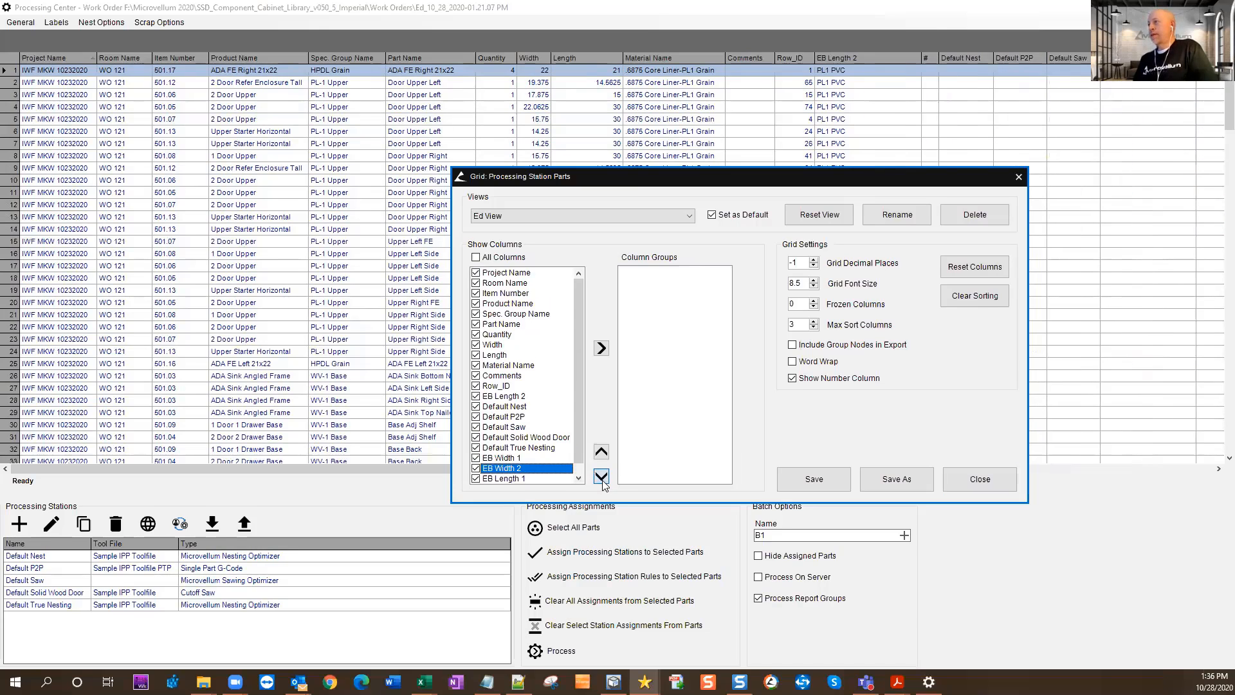
pyautogui.click(601, 477)
# Move the EB Length 2 column to the end of the column order and save the custom grid view.
pyautogui.click(505, 386)
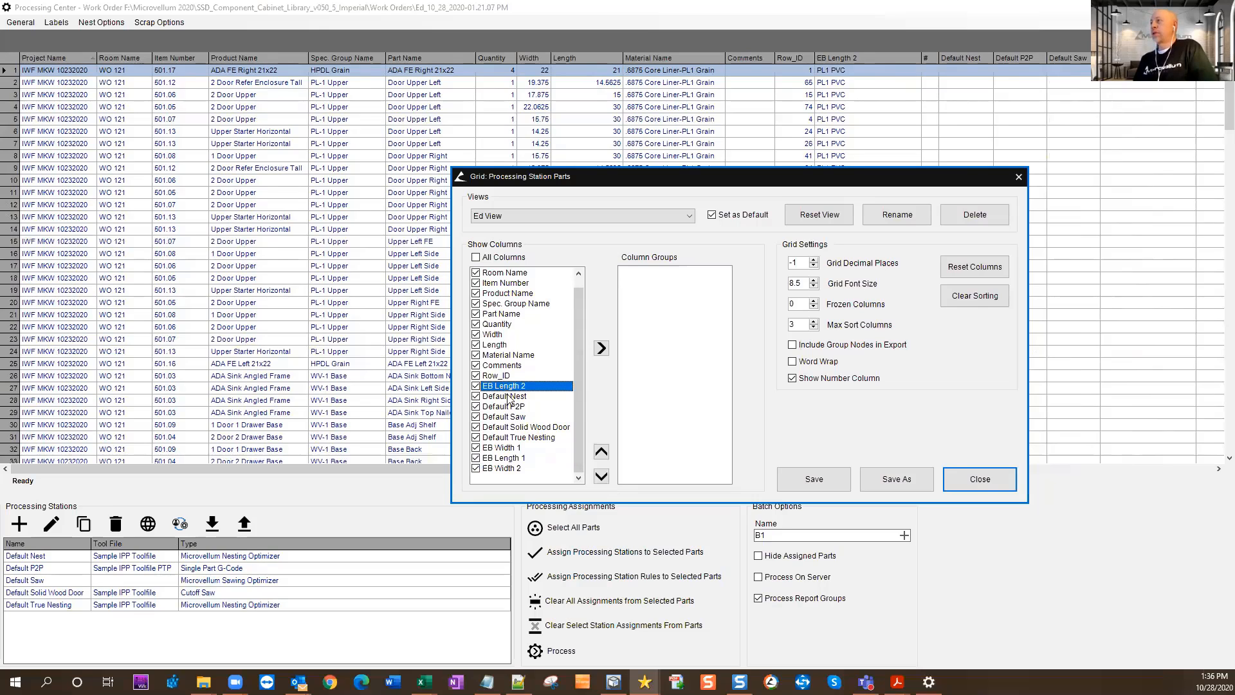
pyautogui.click(601, 477)
pyautogui.click(601, 477)
pyautogui.click(600, 476)
pyautogui.click(601, 477)
pyautogui.click(601, 476)
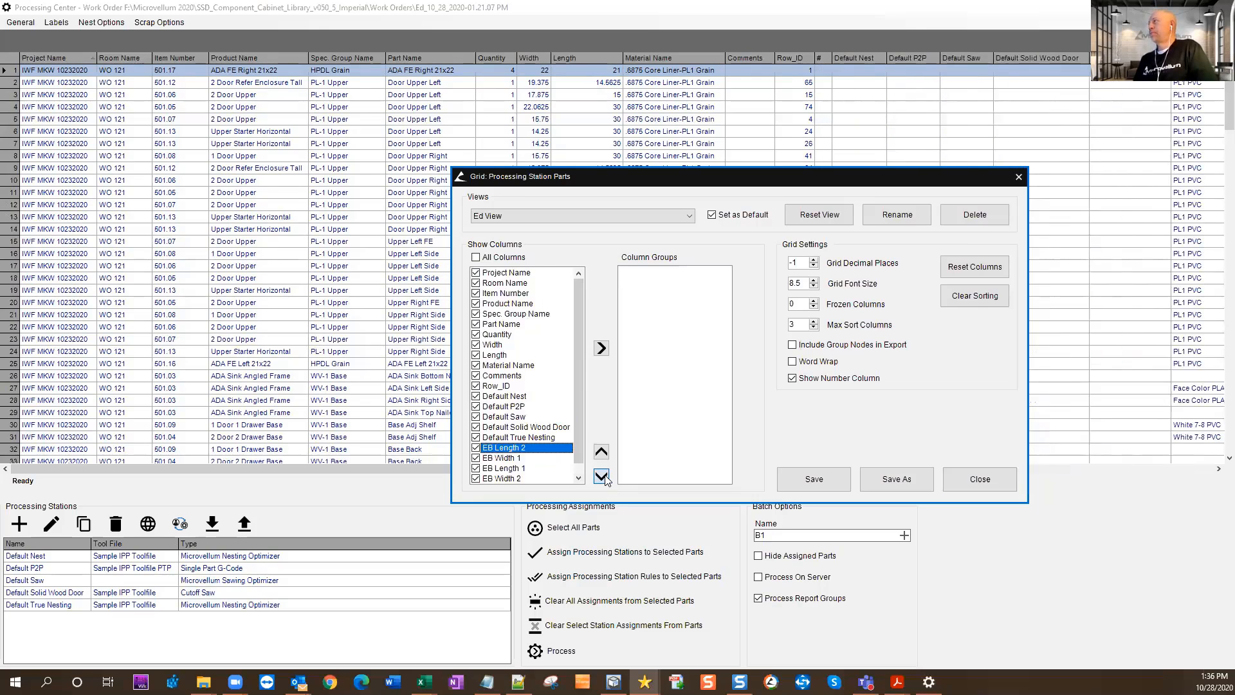
pyautogui.click(601, 477)
pyautogui.click(601, 476)
pyautogui.click(601, 476)
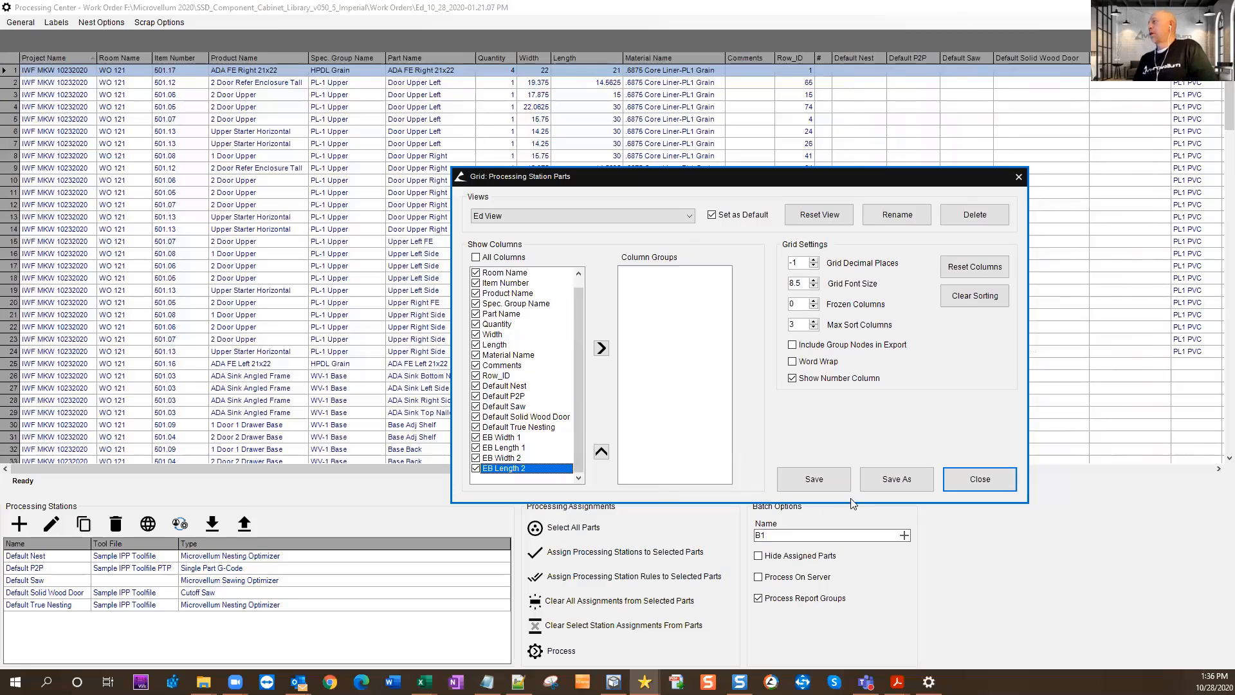
pyautogui.click(823, 478)
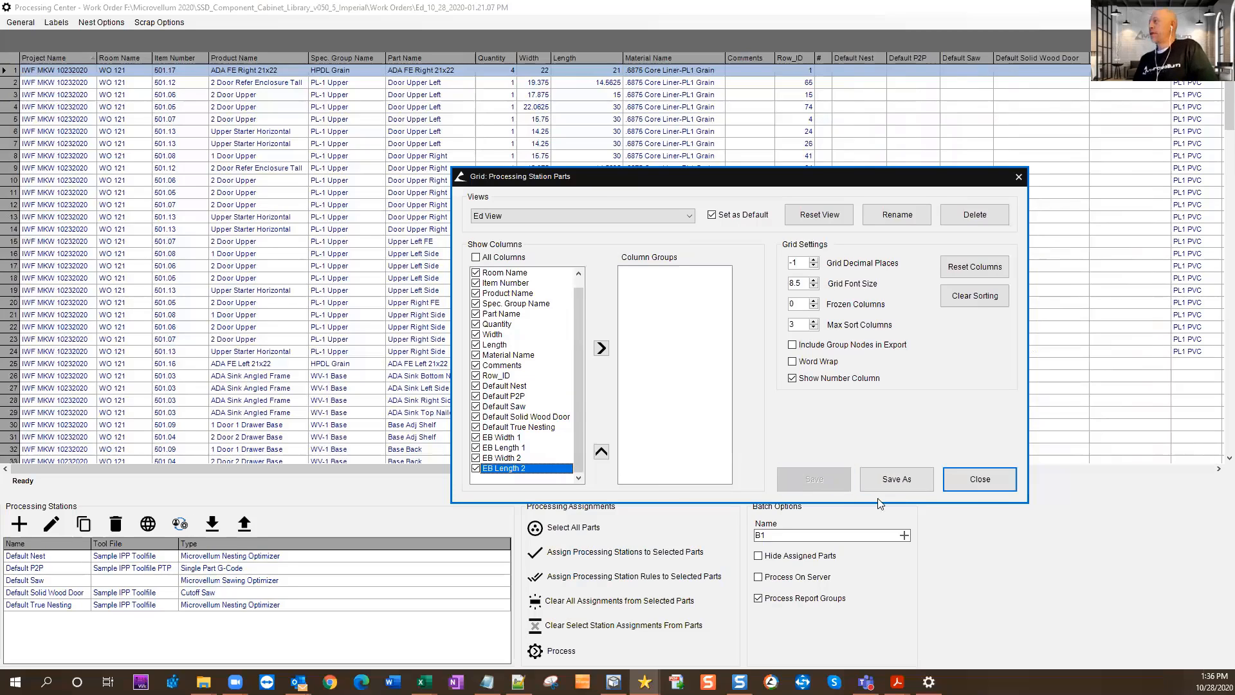
pyautogui.click(979, 479)
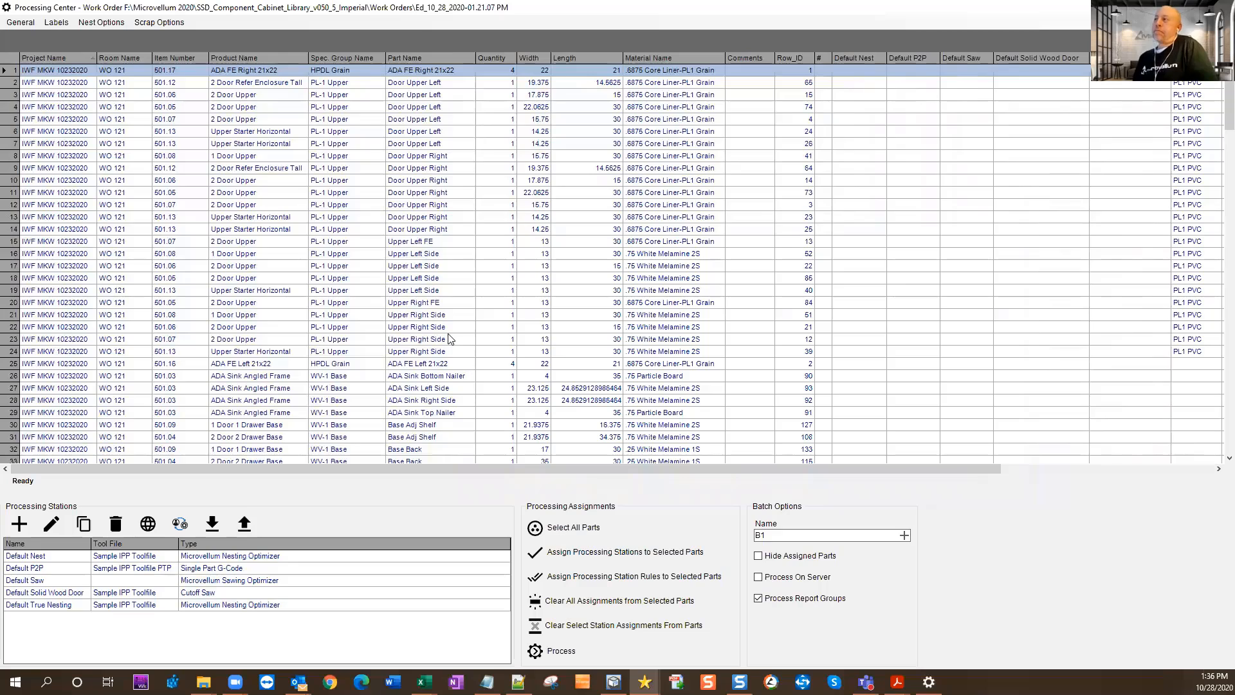
# Select the Default Nest processing station and sort the parts grid by product name.
pyautogui.click(53, 607)
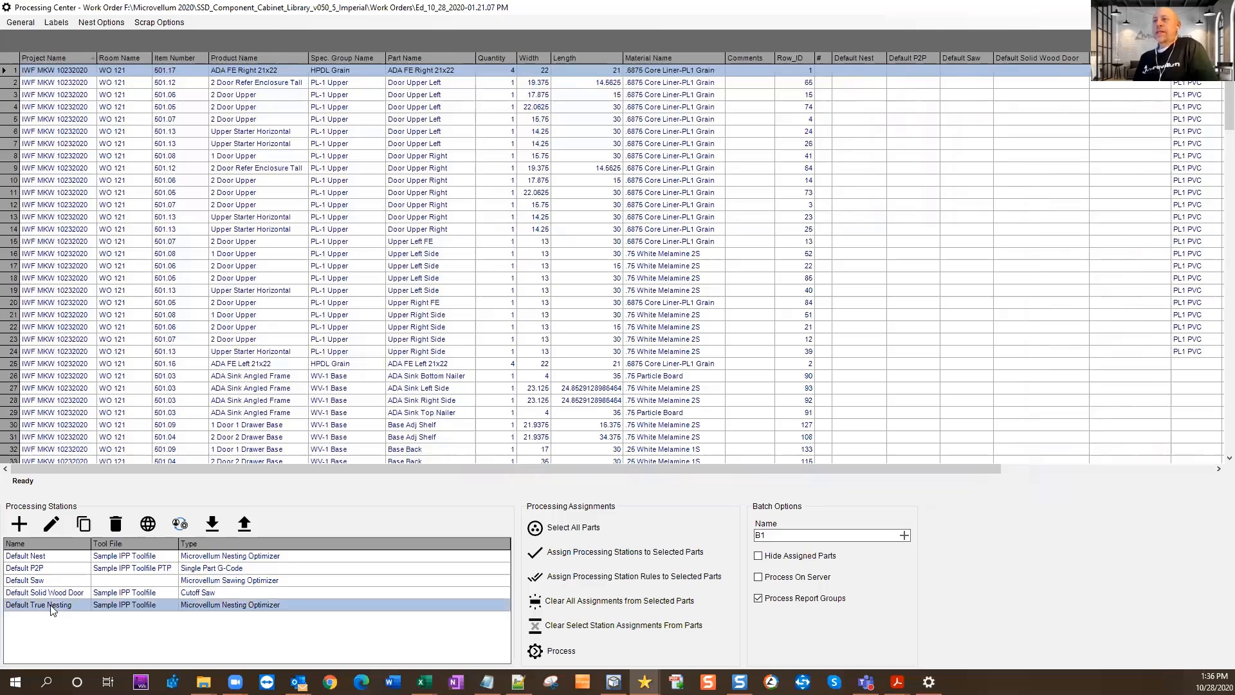
pyautogui.click(54, 557)
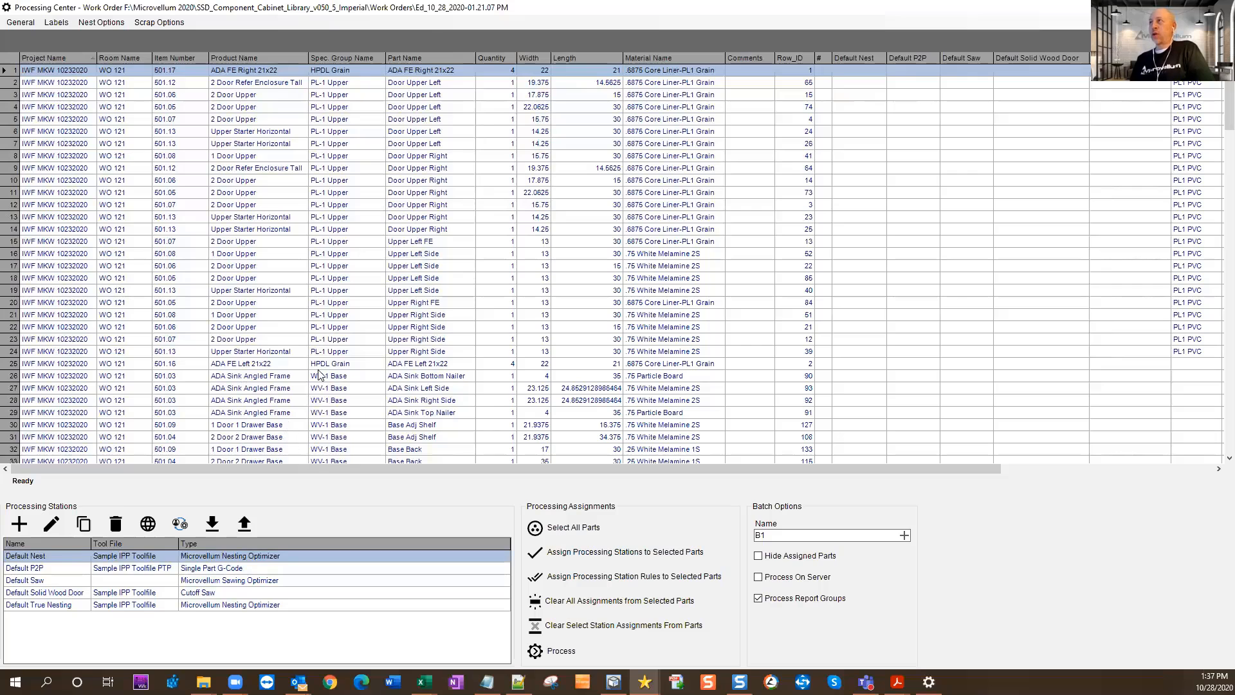
pyautogui.click(280, 57)
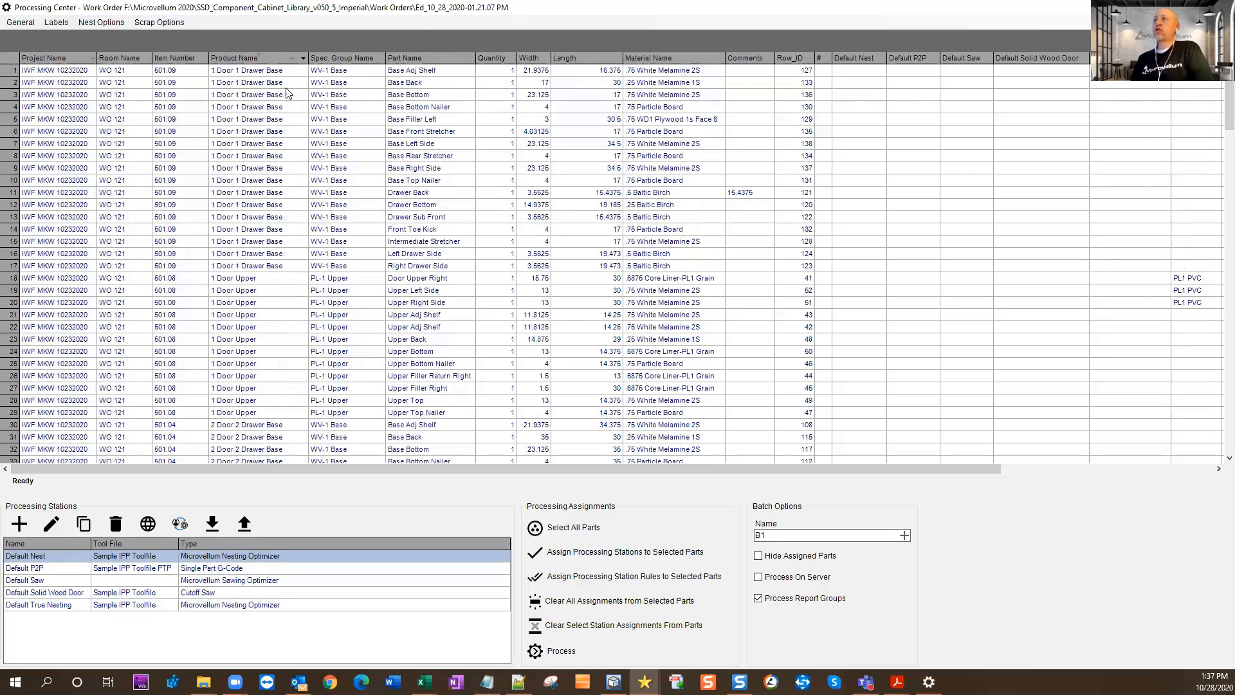
# Select the ADA FE Left 21x22 and ADA FE Right 21x22 parts together in the grid.
pyautogui.scroll(-15, 286, 360)
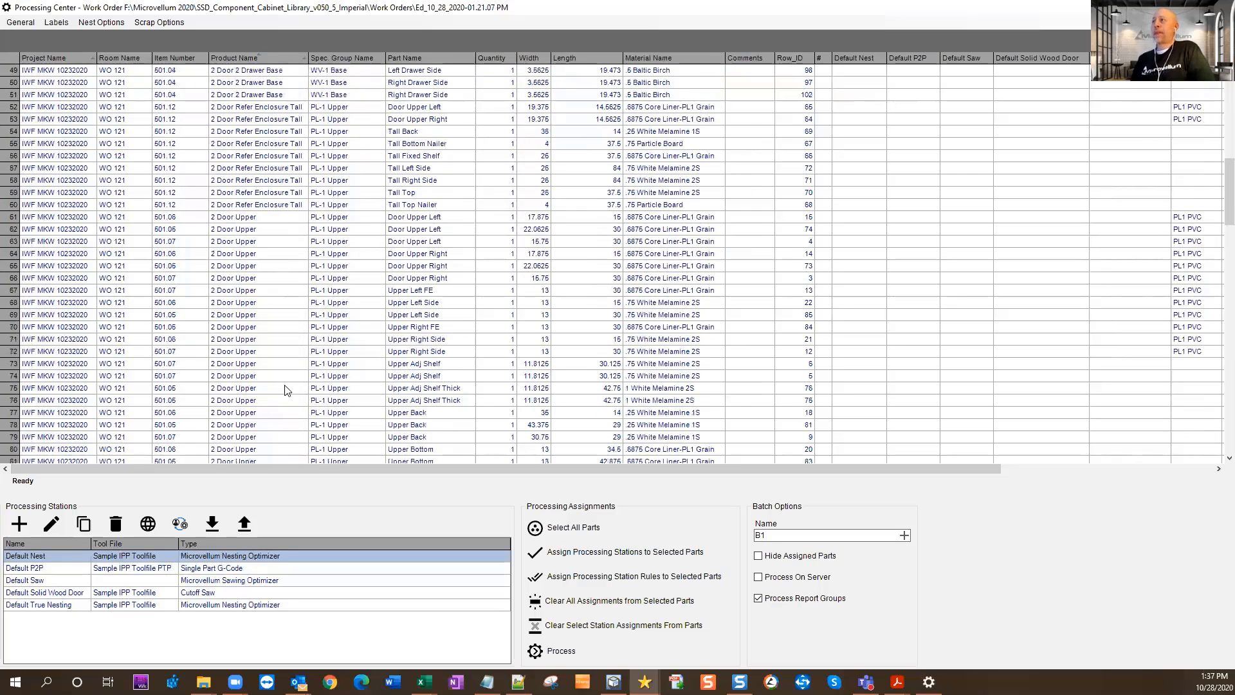
pyautogui.scroll(-20, 286, 385)
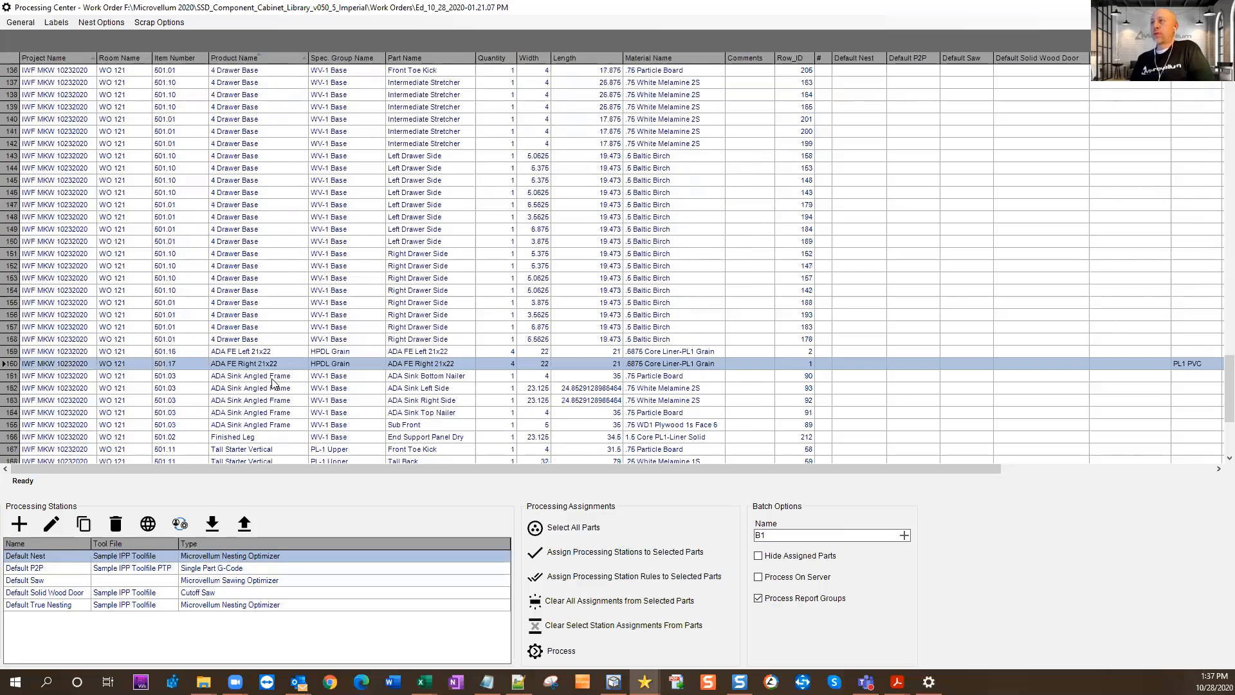
pyautogui.scroll(-4, 272, 384)
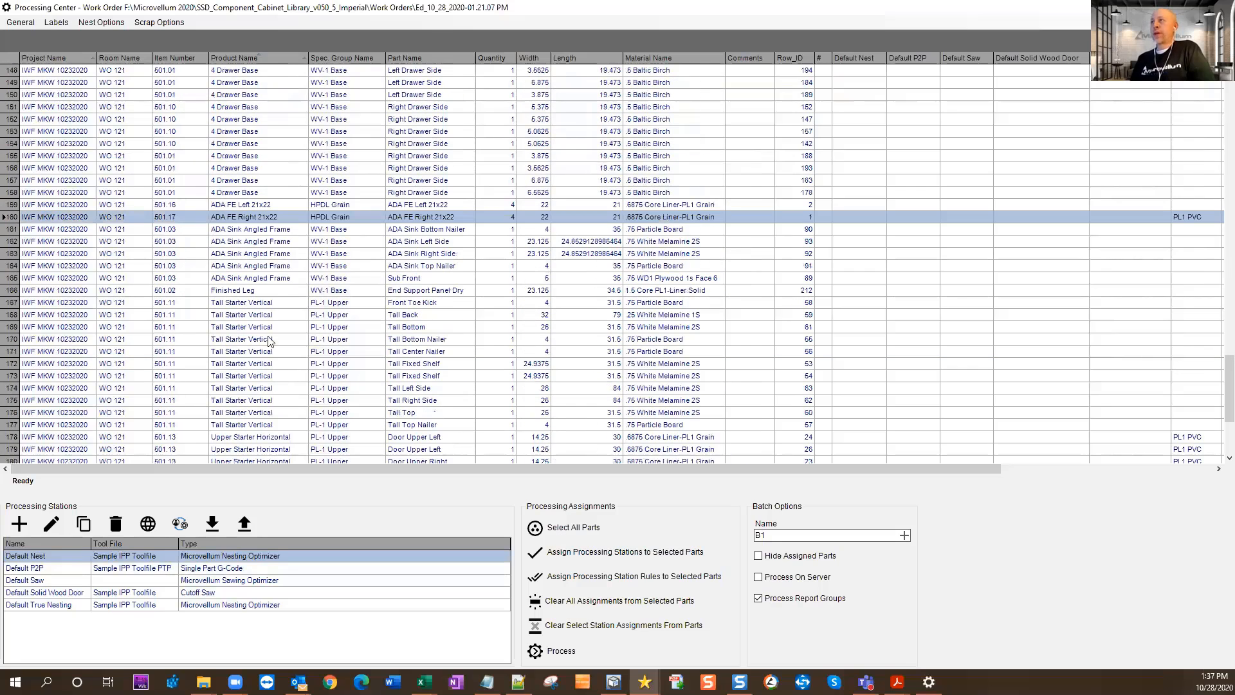
pyautogui.click(248, 206)
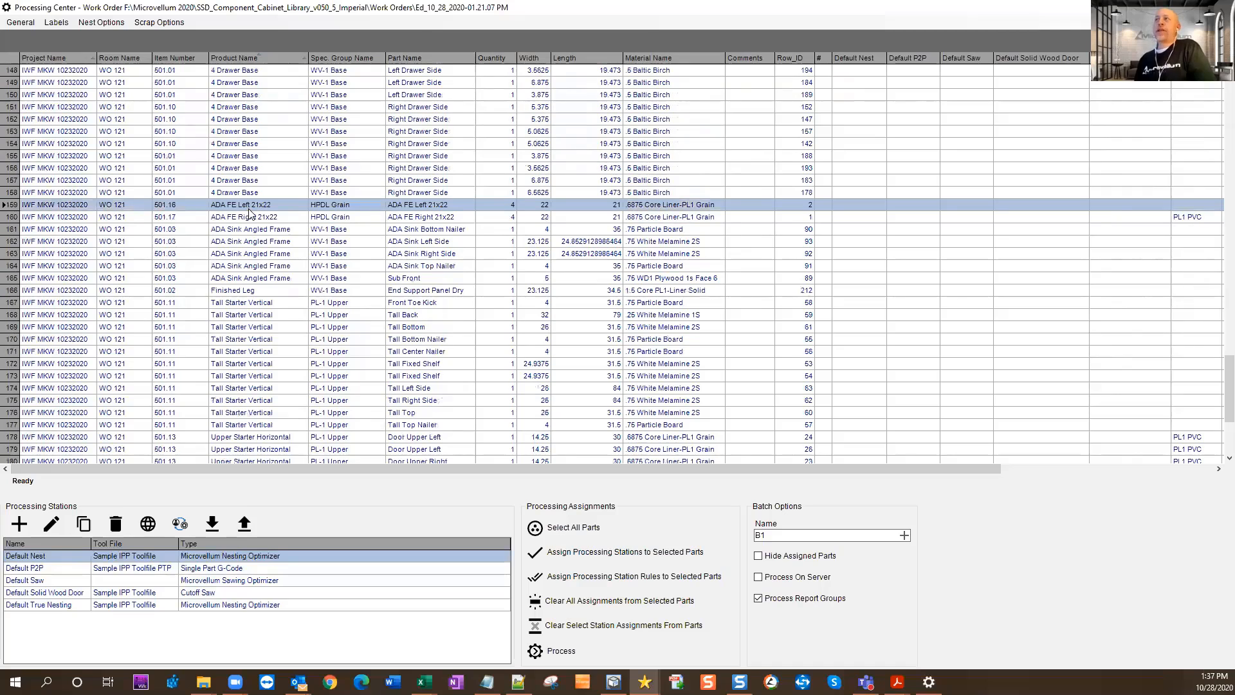
pyautogui.keyDown('ctrl'); pyautogui.click(251, 219); pyautogui.keyUp('ctrl')
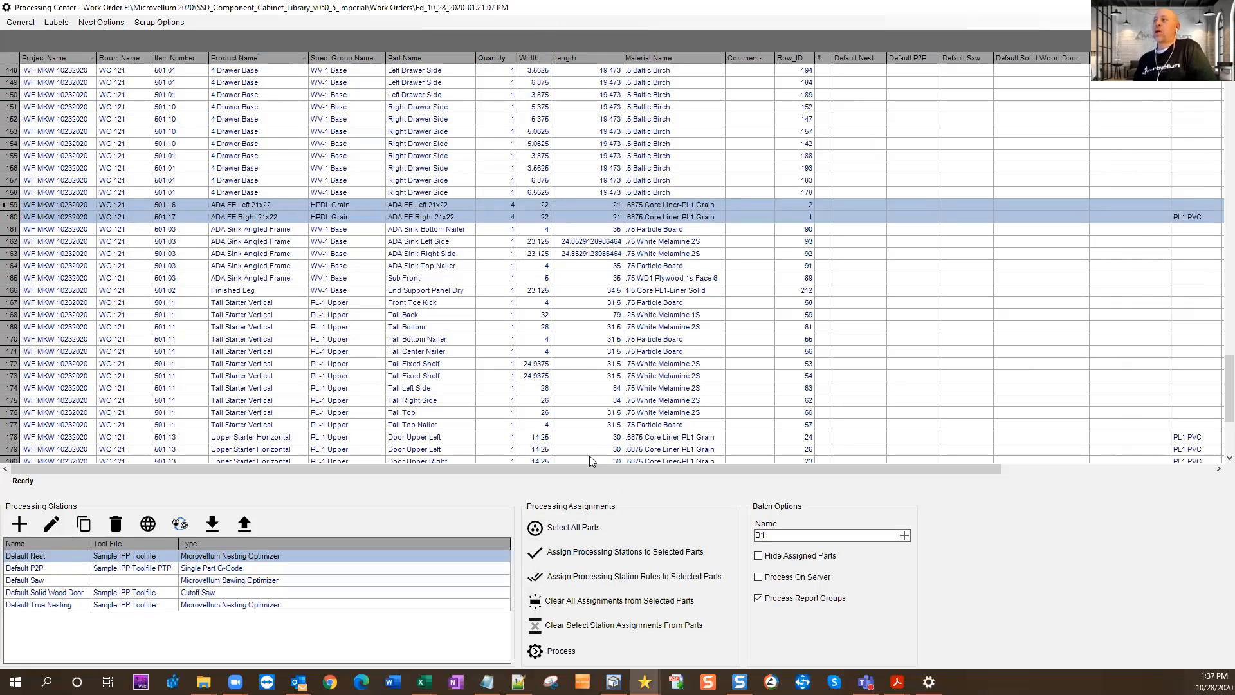
# Assign the Default Nest station to all parts and process batch B1 with part flipping enabled for all materials.
pyautogui.click(561, 529)
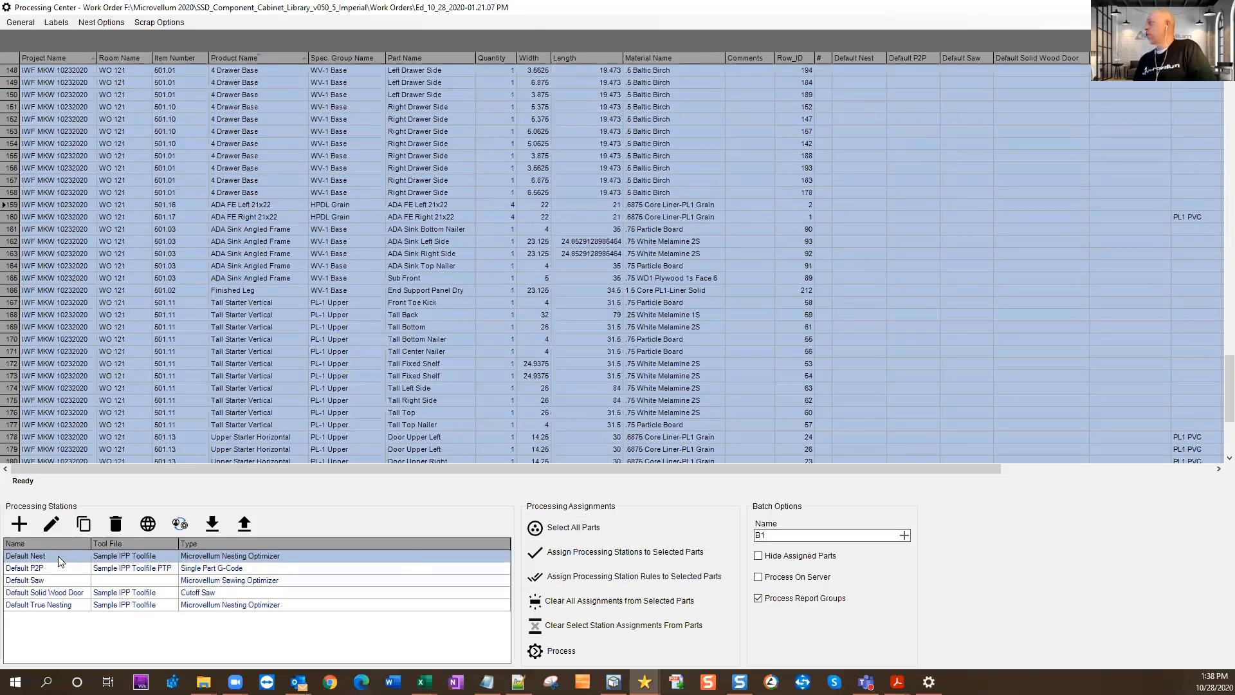
pyautogui.click(626, 557)
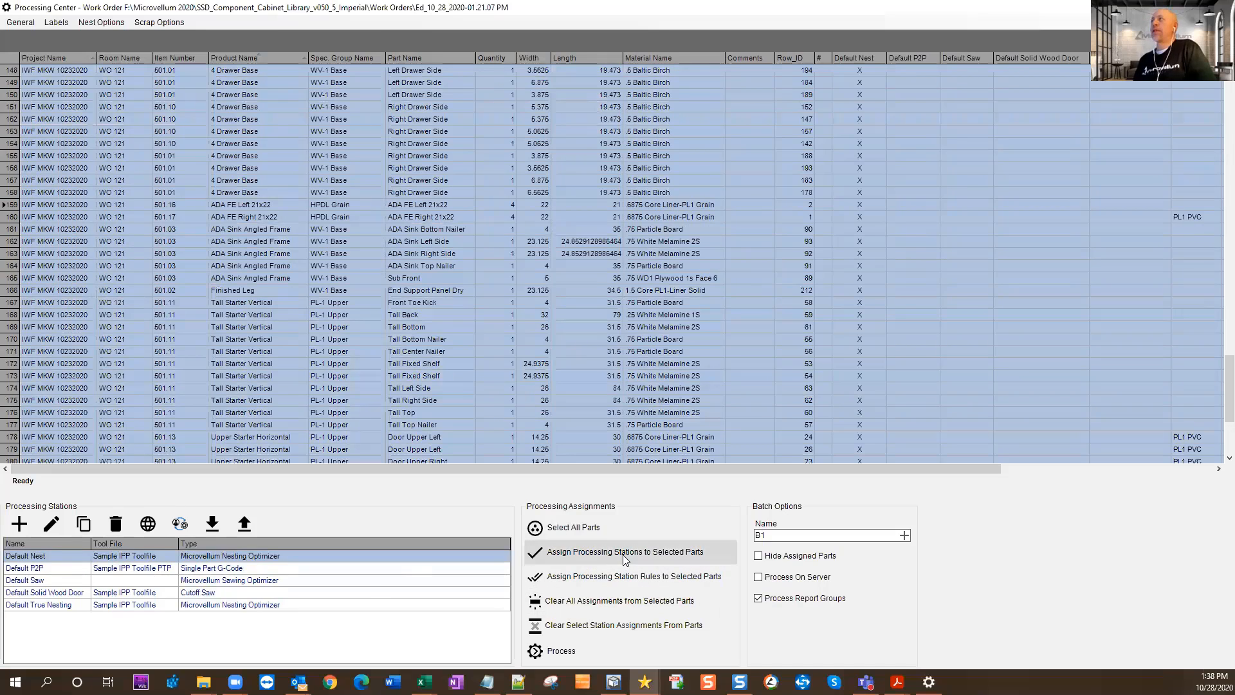
pyautogui.click(605, 651)
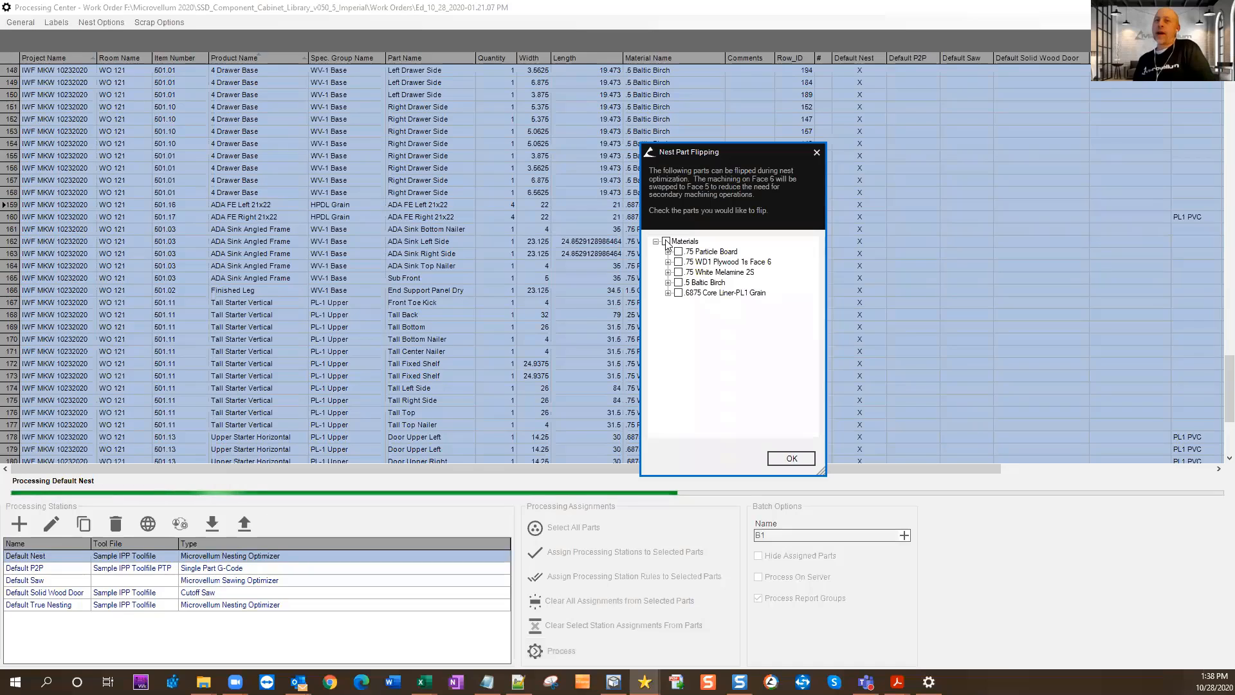
pyautogui.click(667, 241)
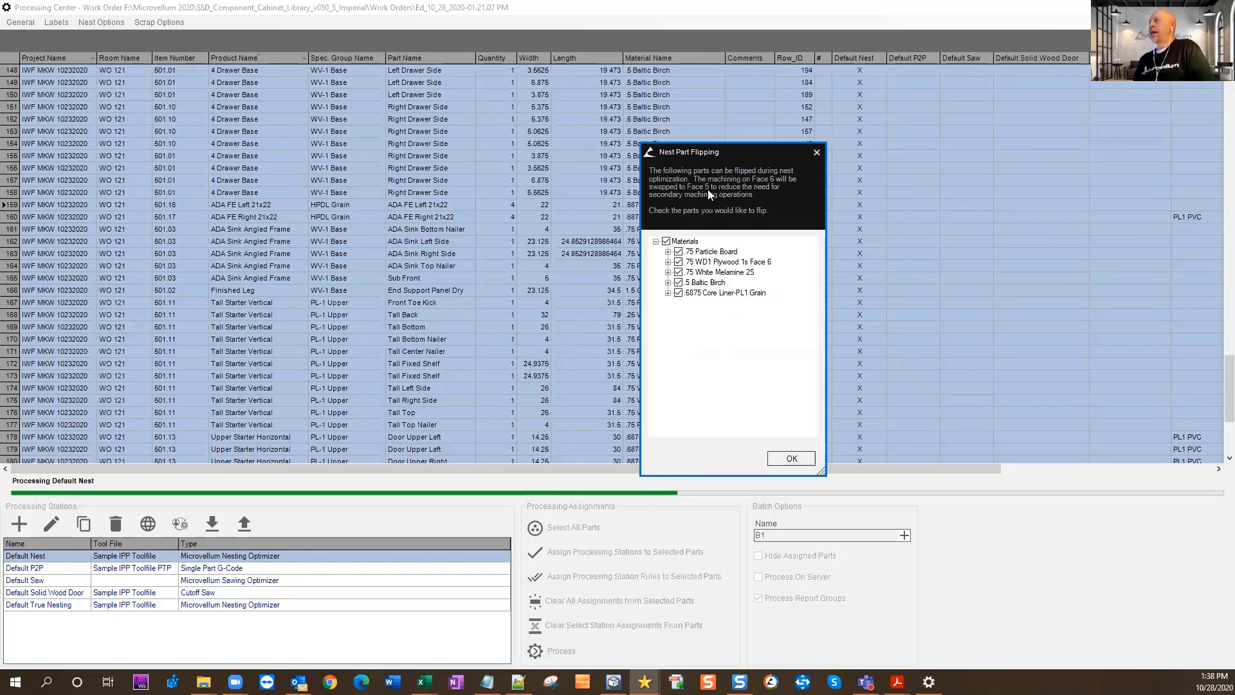
pyautogui.click(791, 458)
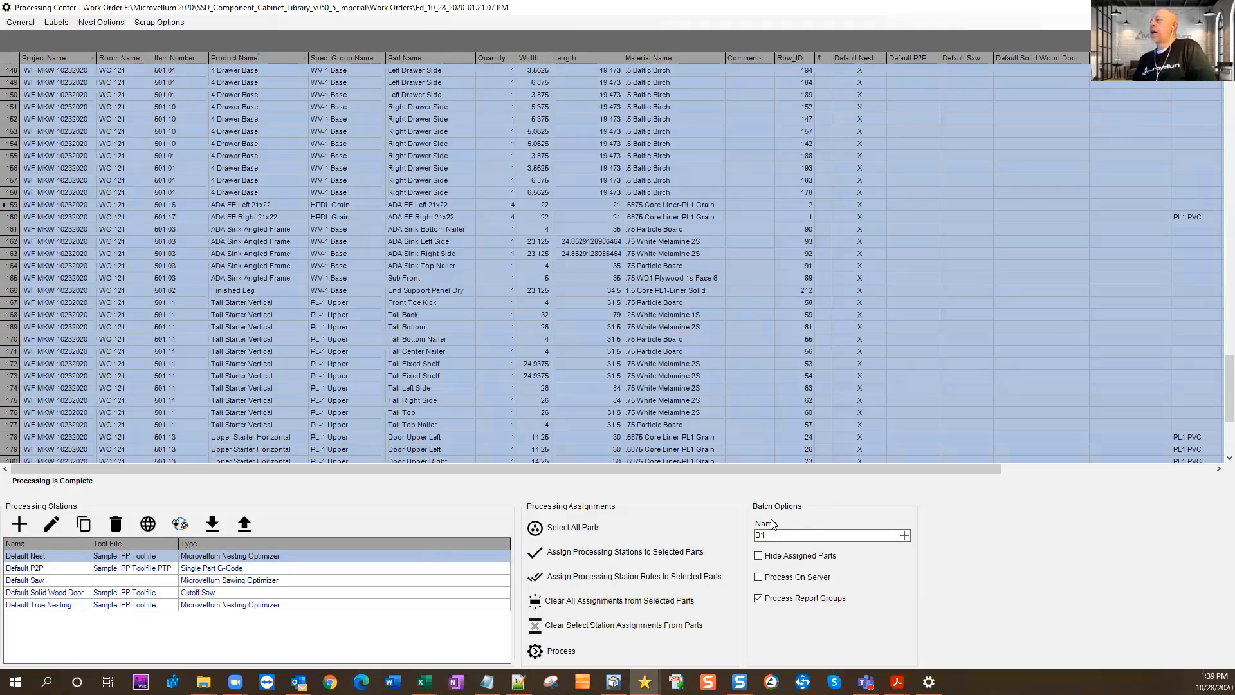
# Clear the Default Nest station assignment from all parts.
pyautogui.click(604, 627)
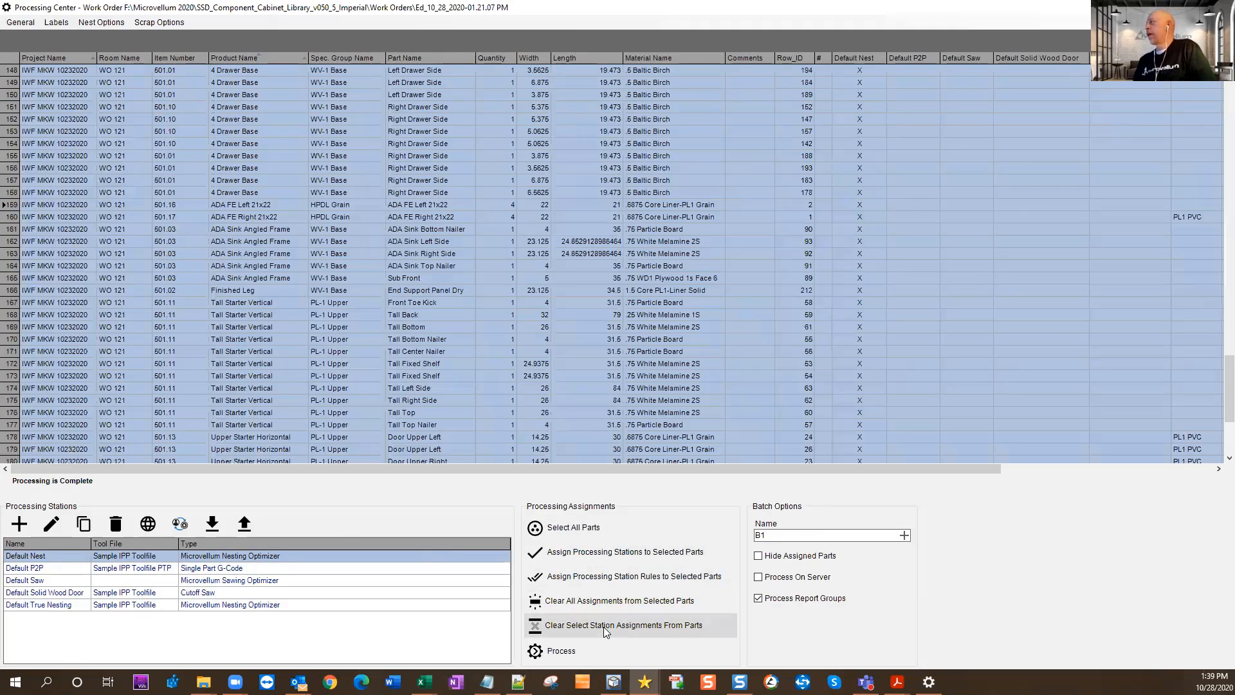
pyautogui.click(348, 152)
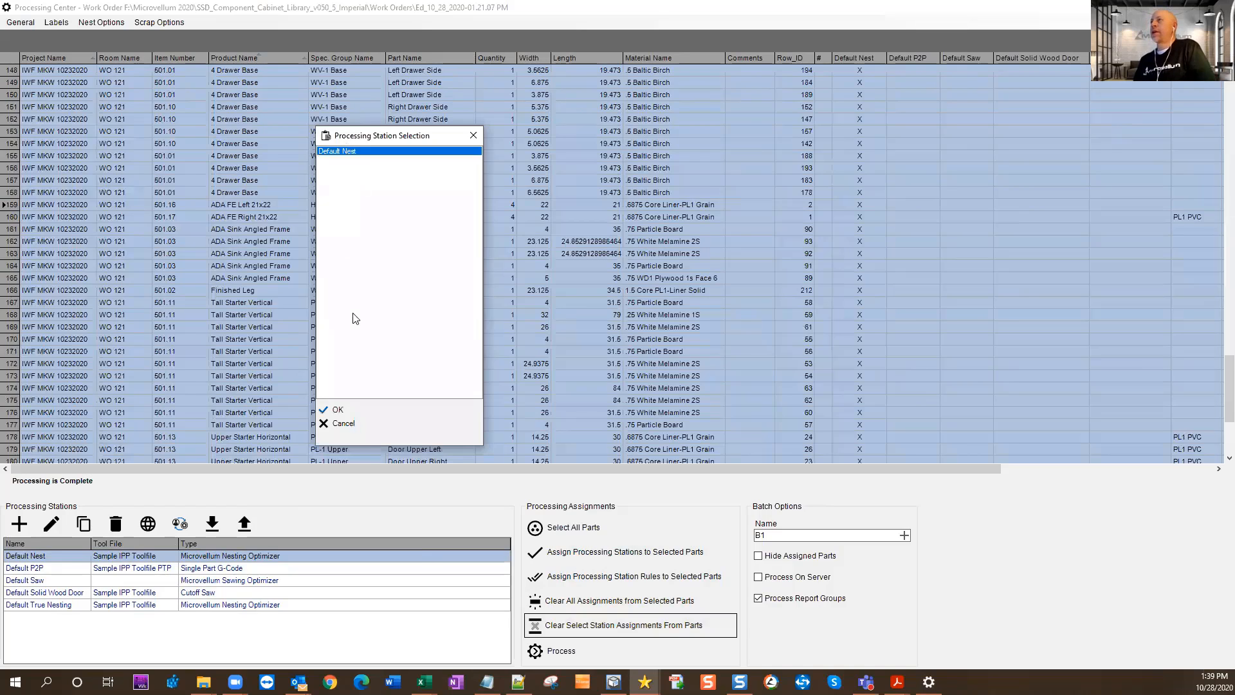
pyautogui.click(347, 408)
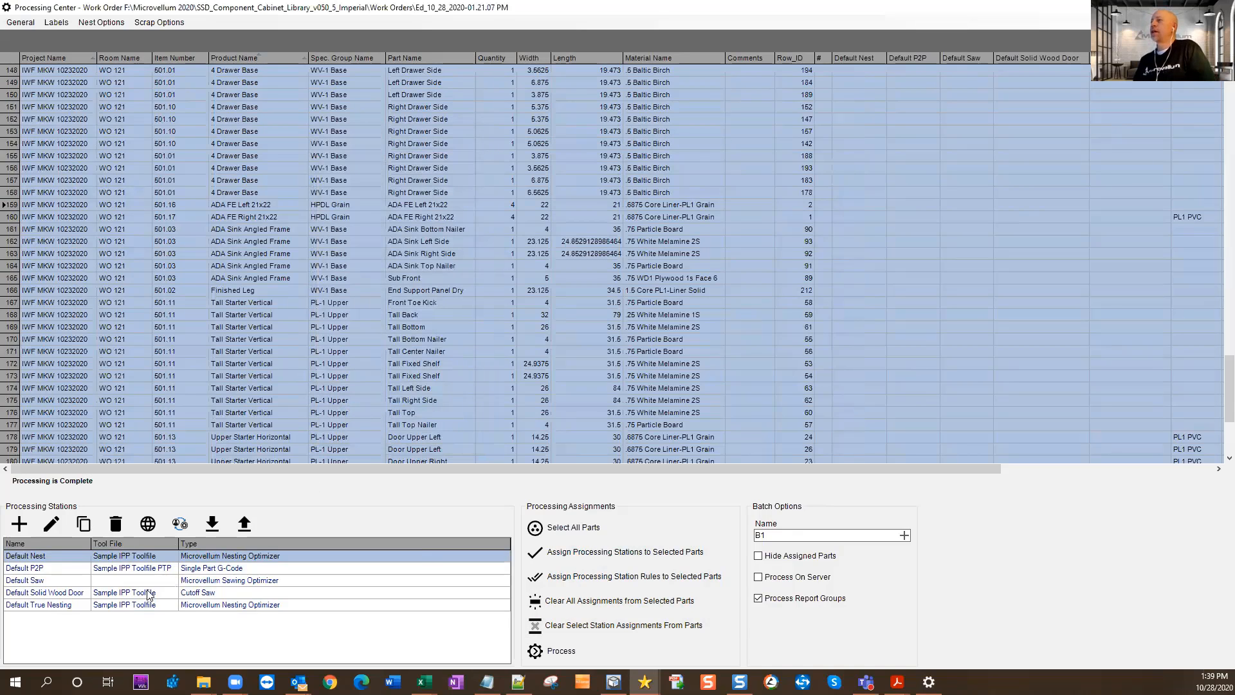
# Assign the Default True Nesting station to all selected parts and start processing them as new batch B2.
pyautogui.click(63, 605)
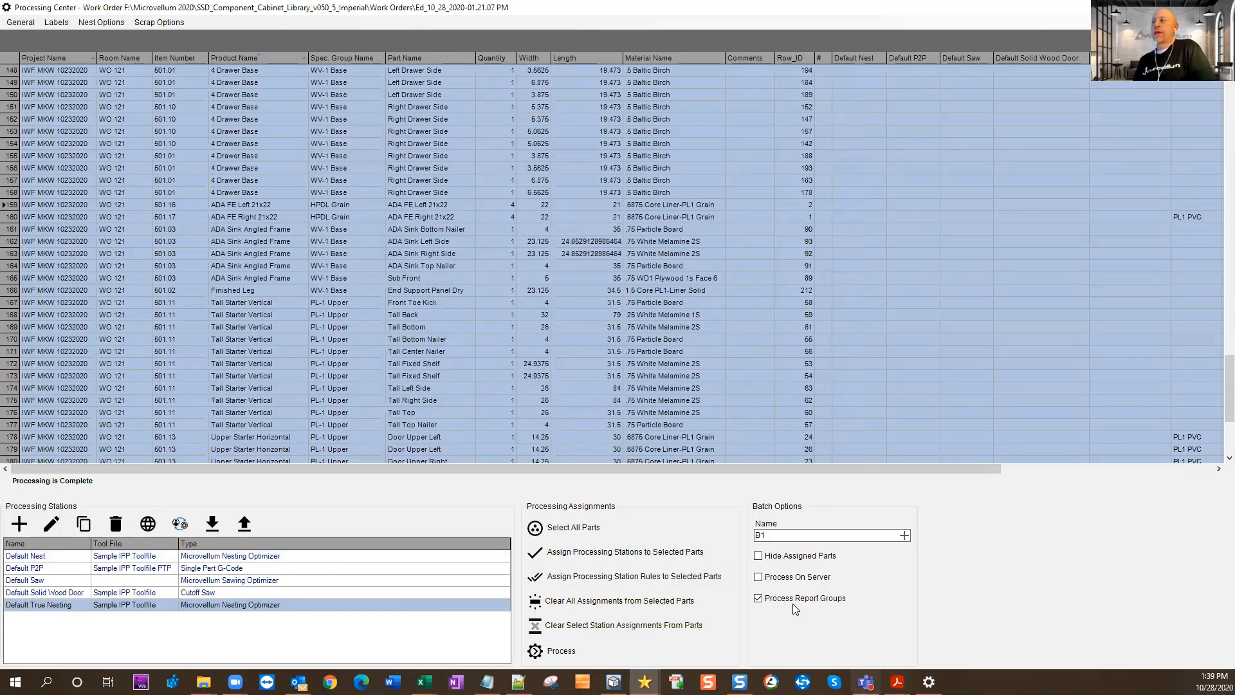
pyautogui.click(647, 554)
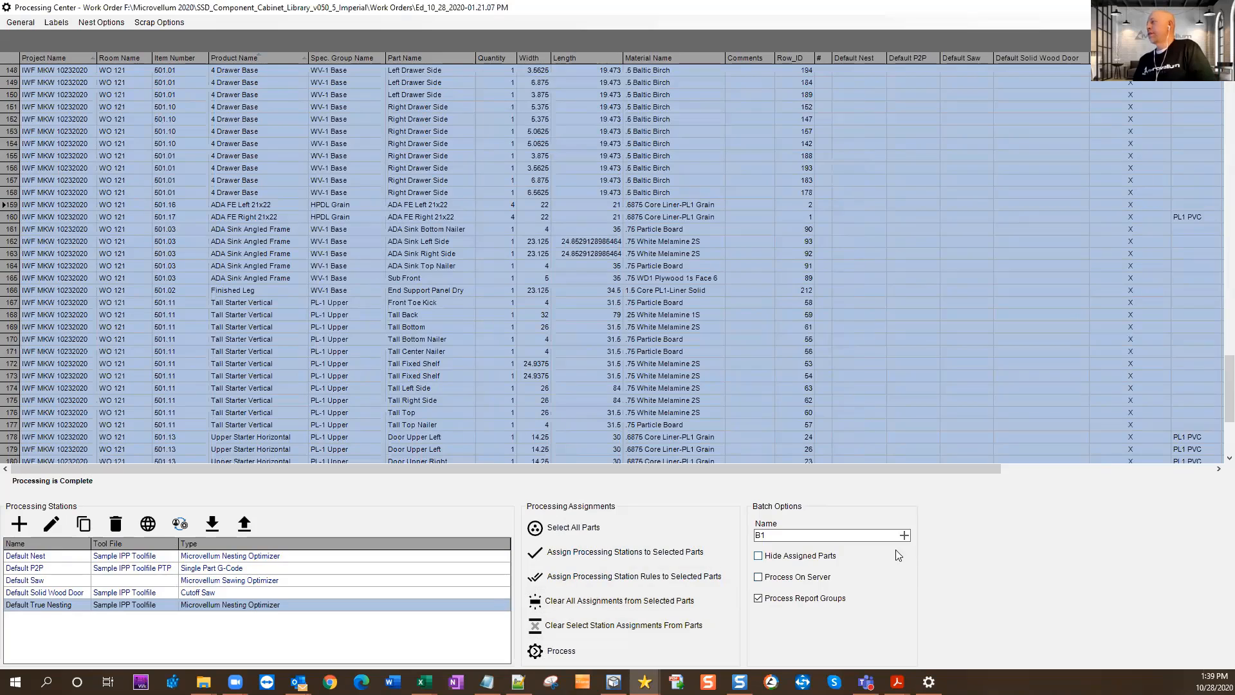
pyautogui.click(904, 536)
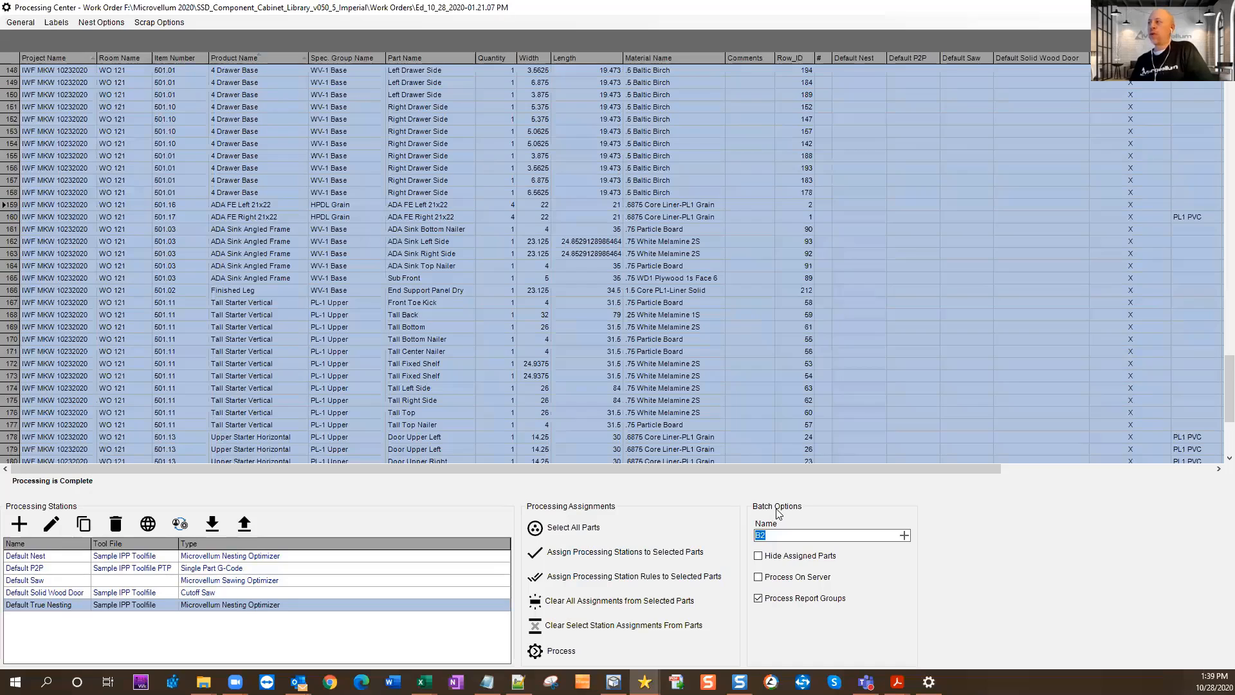
pyautogui.click(551, 655)
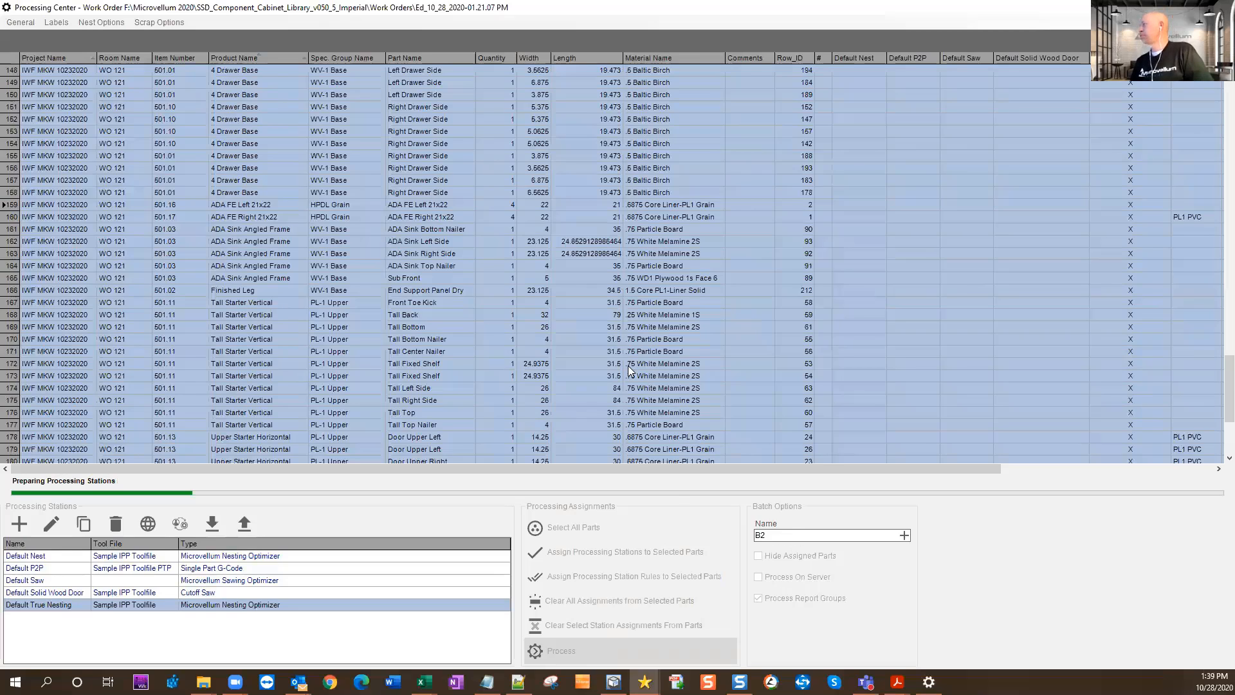
# Allow part flipping for all materials except .6875 Core Liner-PL1 Grain and continue processing batch B2.
pyautogui.click(666, 241)
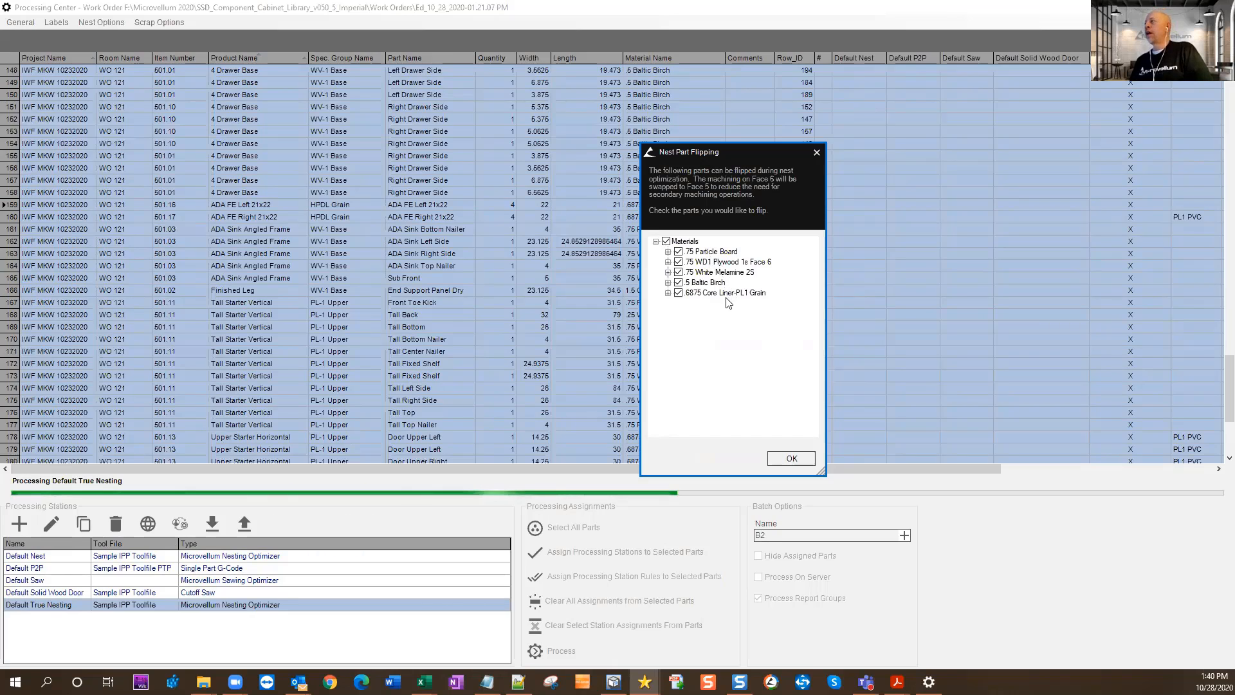
pyautogui.click(668, 293)
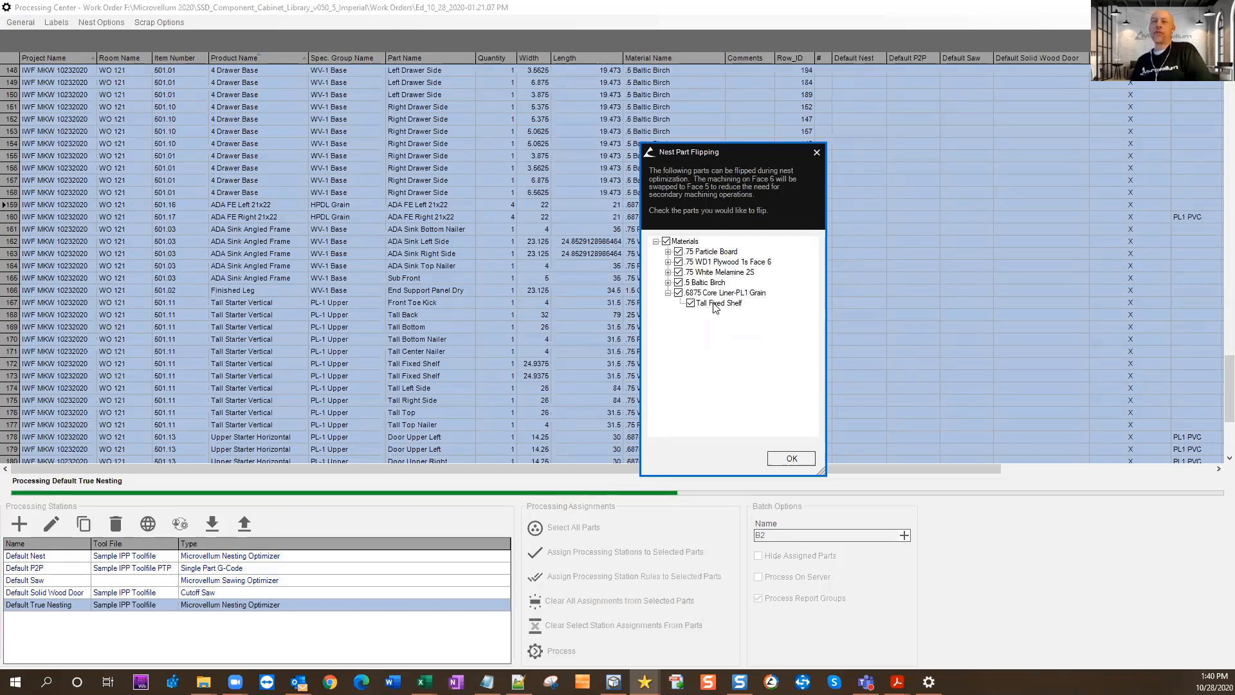
pyautogui.click(668, 292)
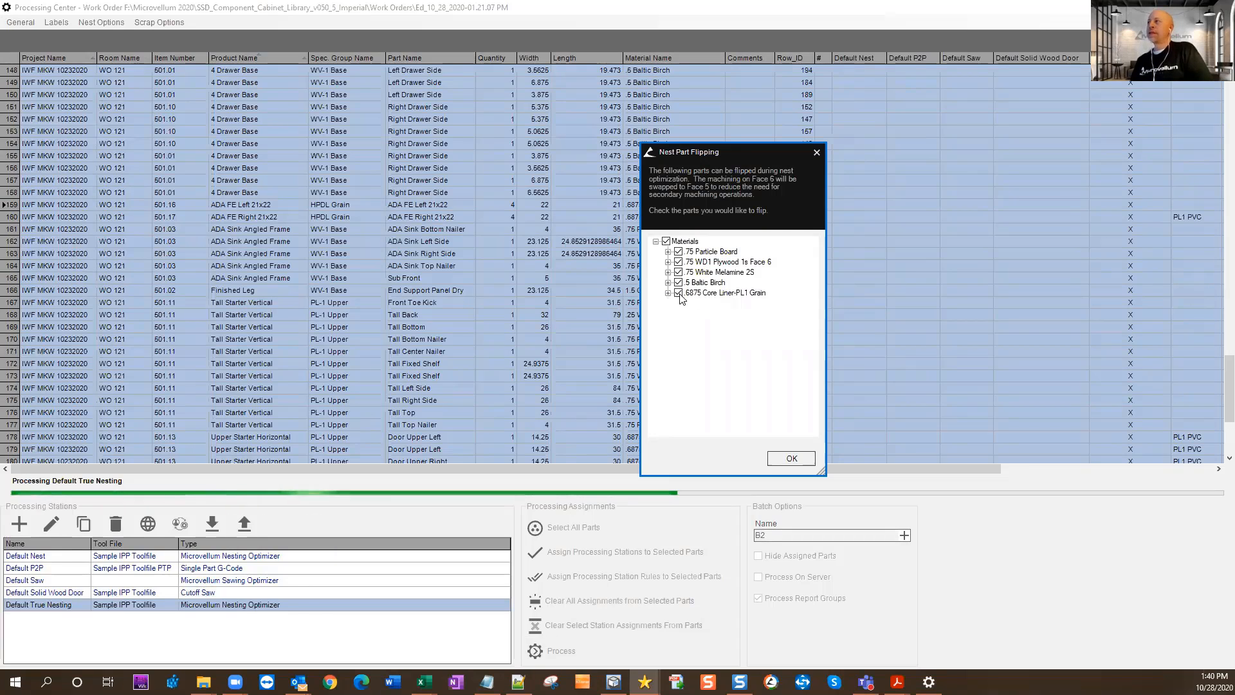
pyautogui.click(678, 294)
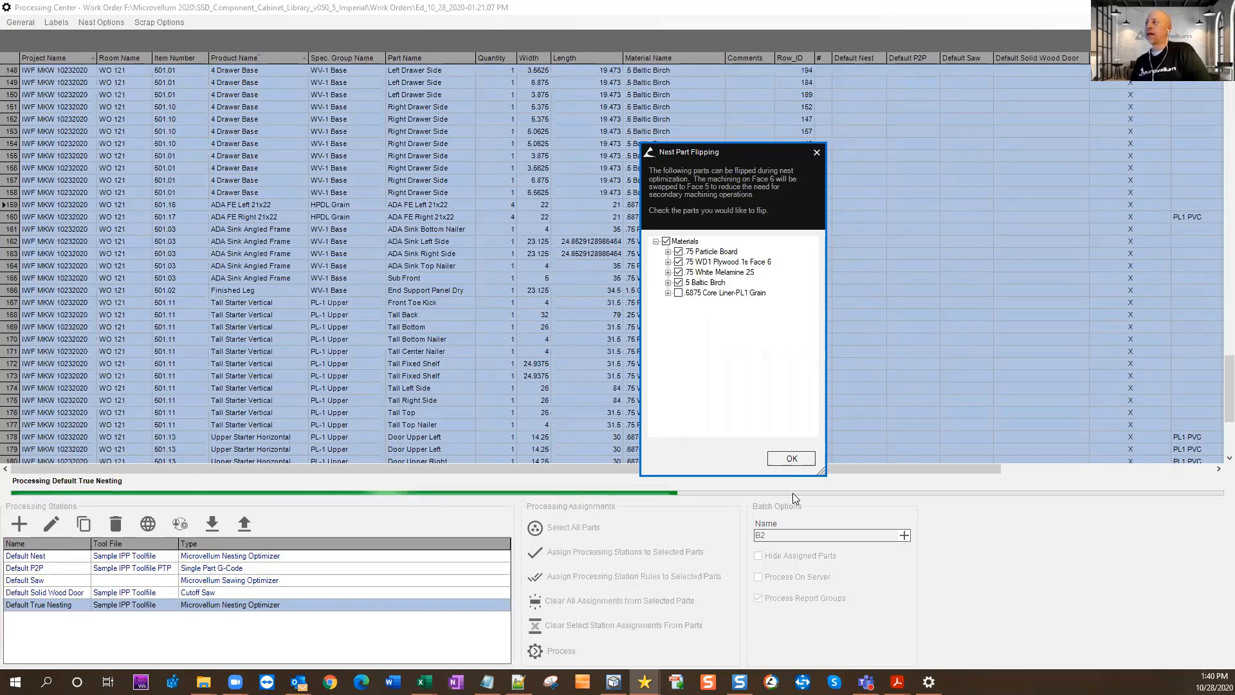
pyautogui.click(792, 458)
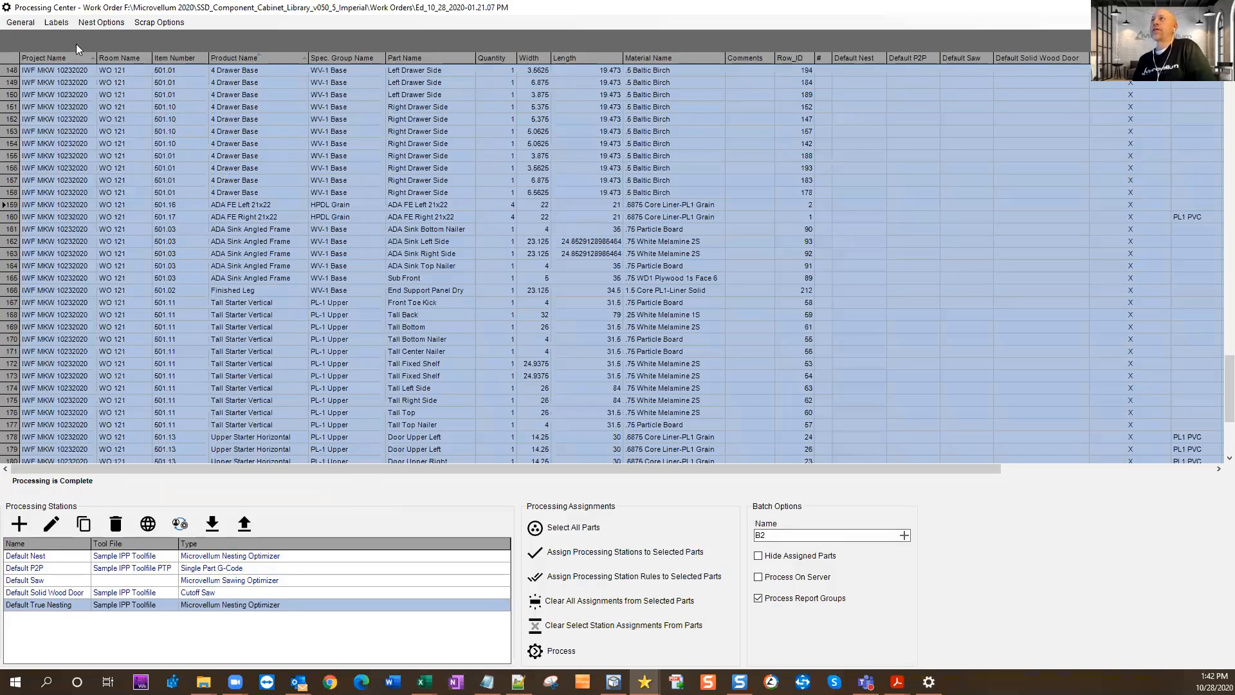
# Open the Composite.DWG nest drawing from batch B1's Default Nest folder.
pyautogui.click(96, 24)
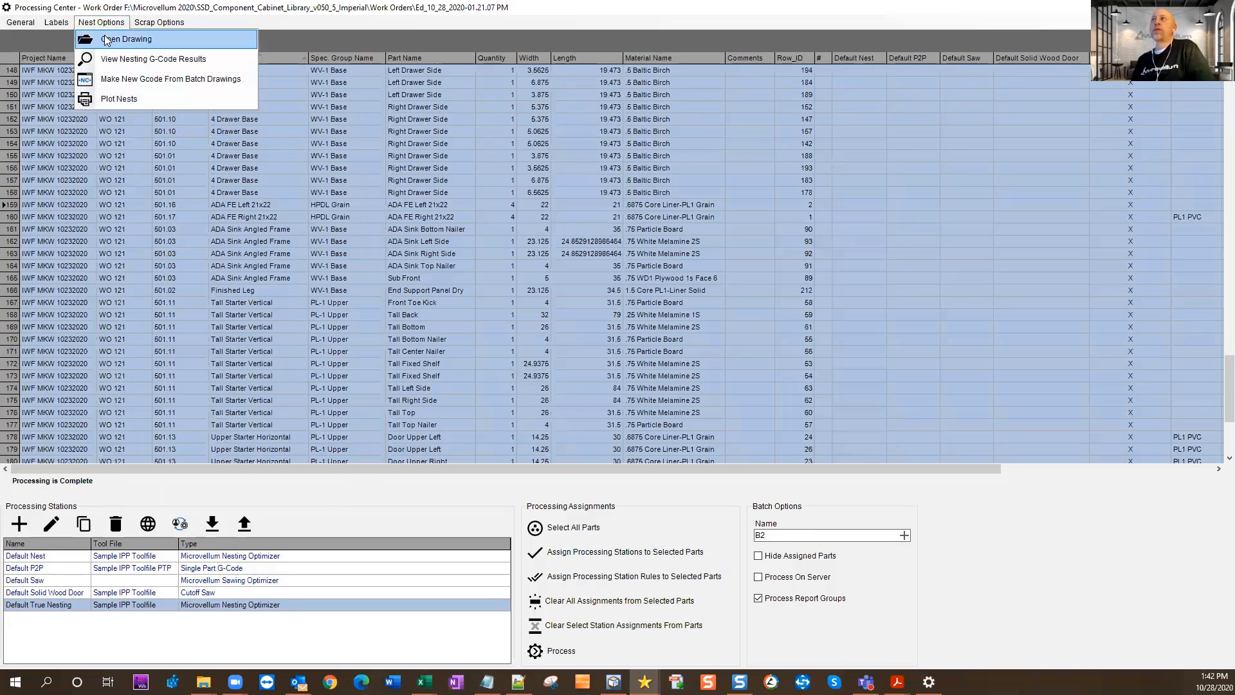
pyautogui.click(105, 38)
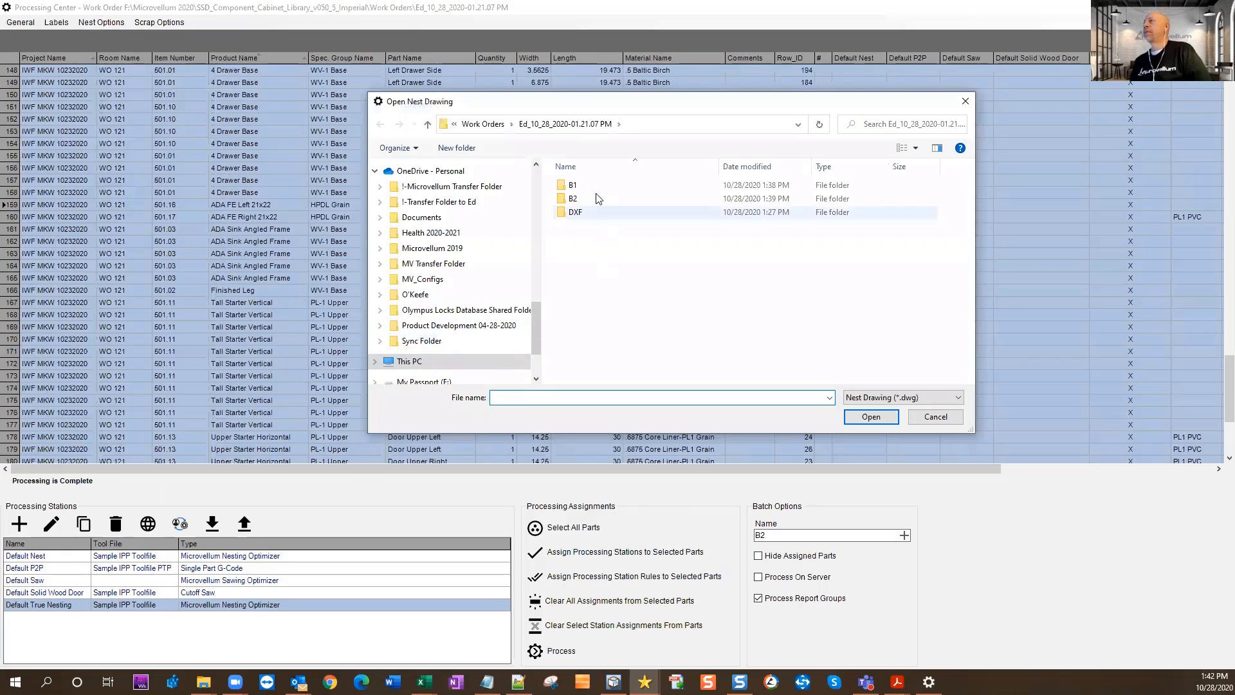
pyautogui.click(586, 188)
pyautogui.doubleClick(586, 188)
pyautogui.doubleClick(586, 188)
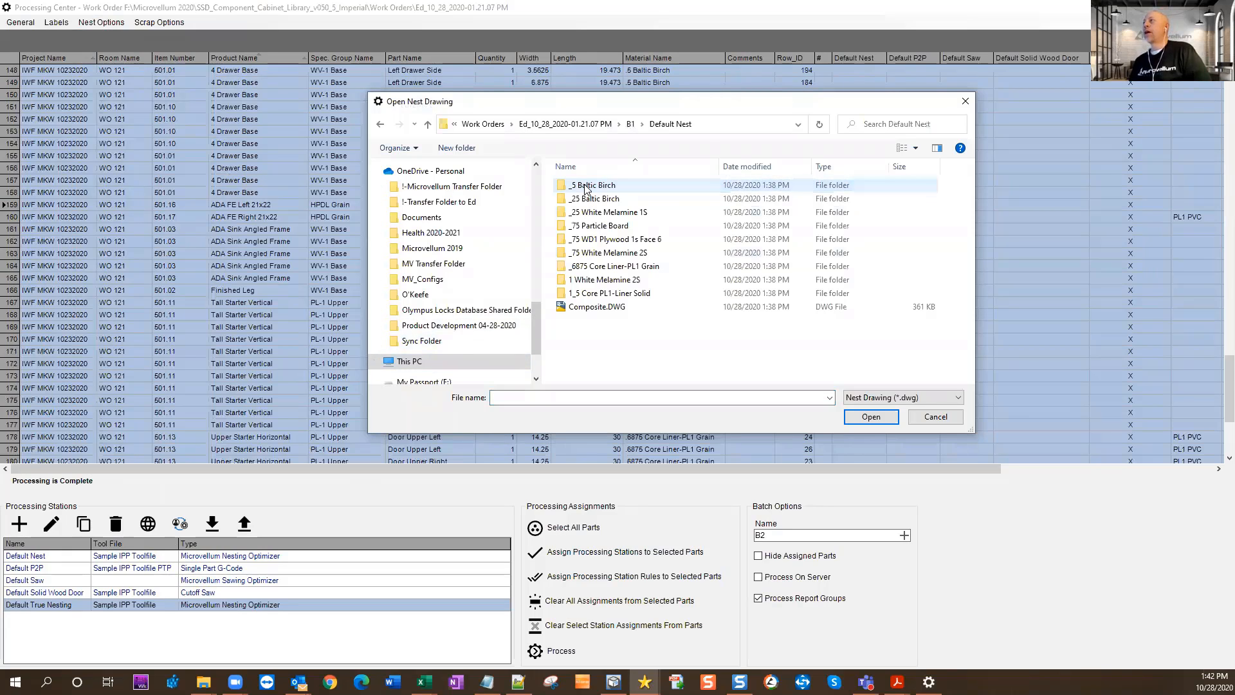
pyautogui.click(593, 309)
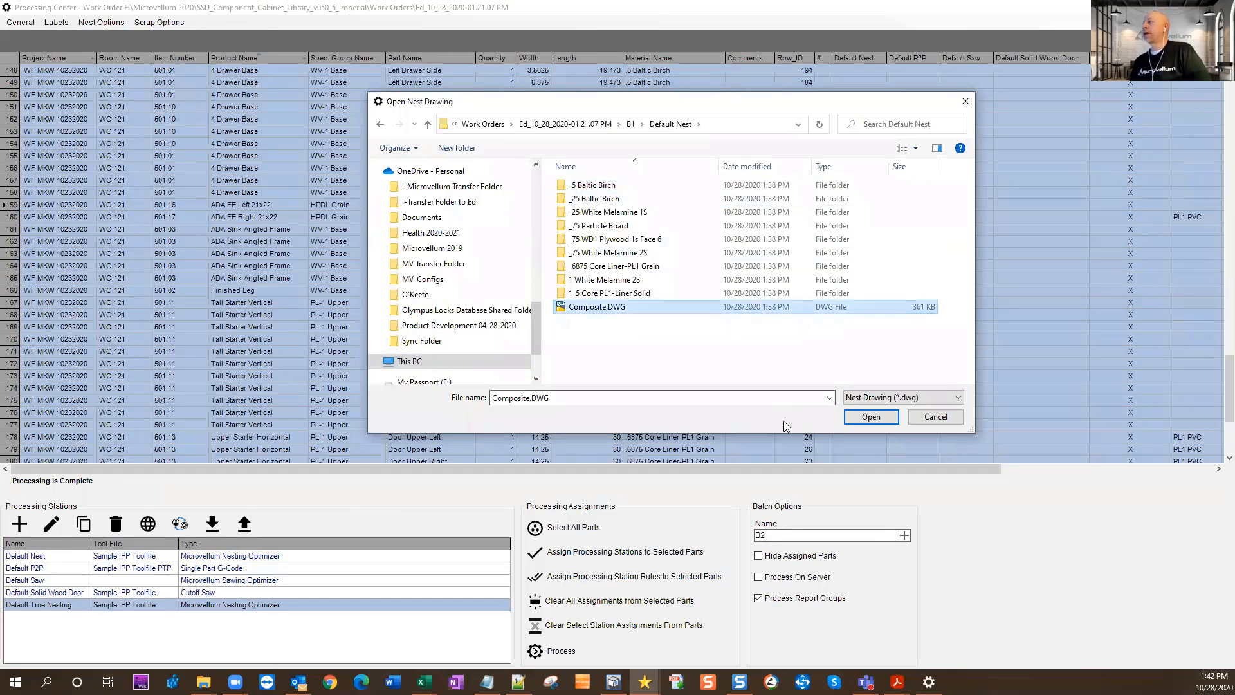
pyautogui.click(875, 417)
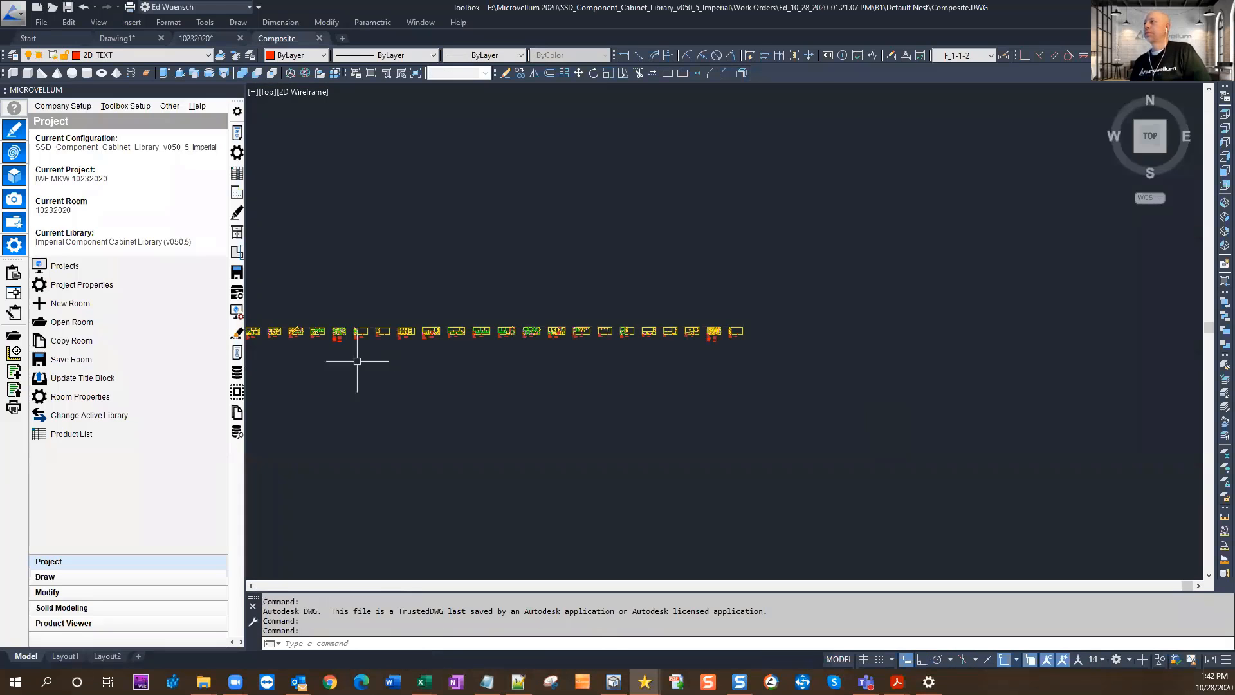
# Inspect the outline of angled part 6 on panel B11003 by selecting it, and clear the selection.
pyautogui.scroll(8, 450, 324)
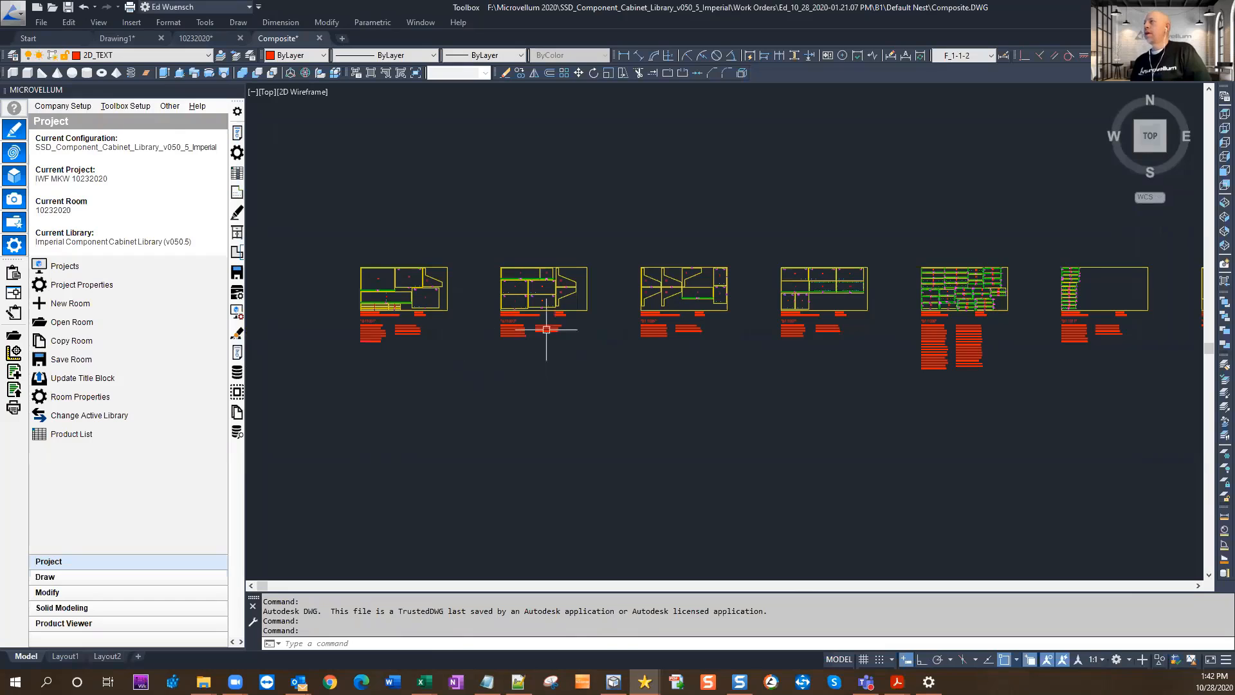
pyautogui.scroll(6, 579, 299)
pyautogui.scroll(6, 600, 295)
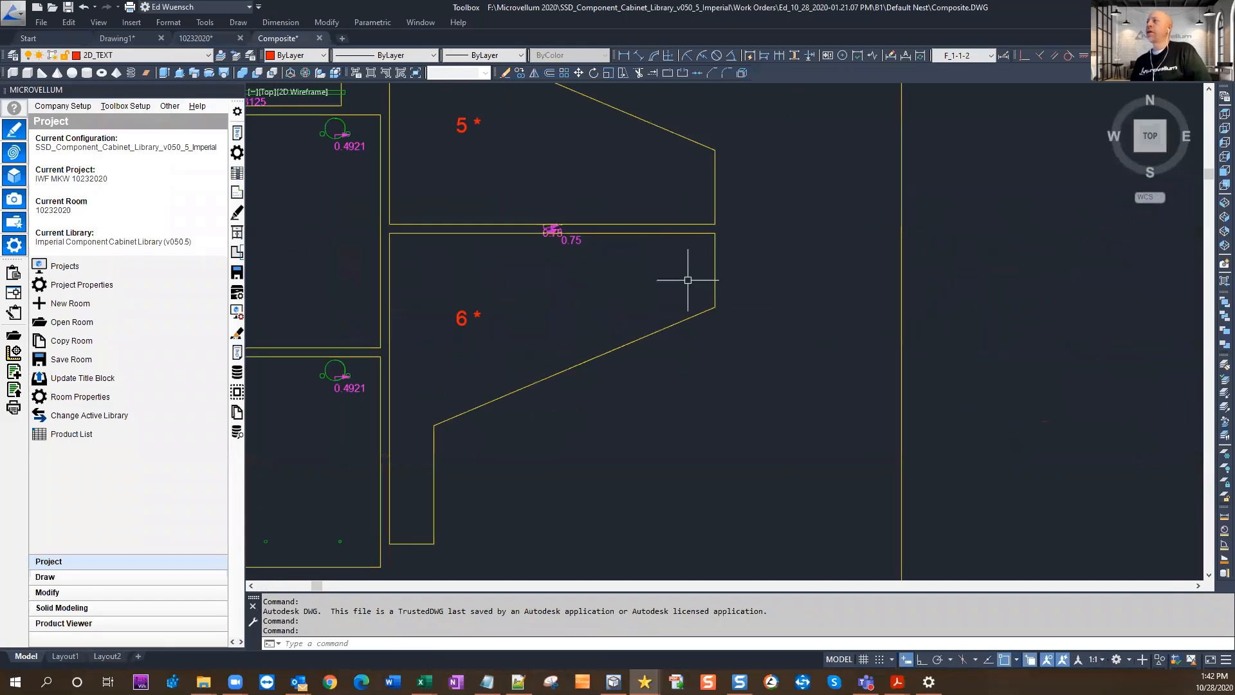
pyautogui.click(750, 253)
pyautogui.click(621, 355)
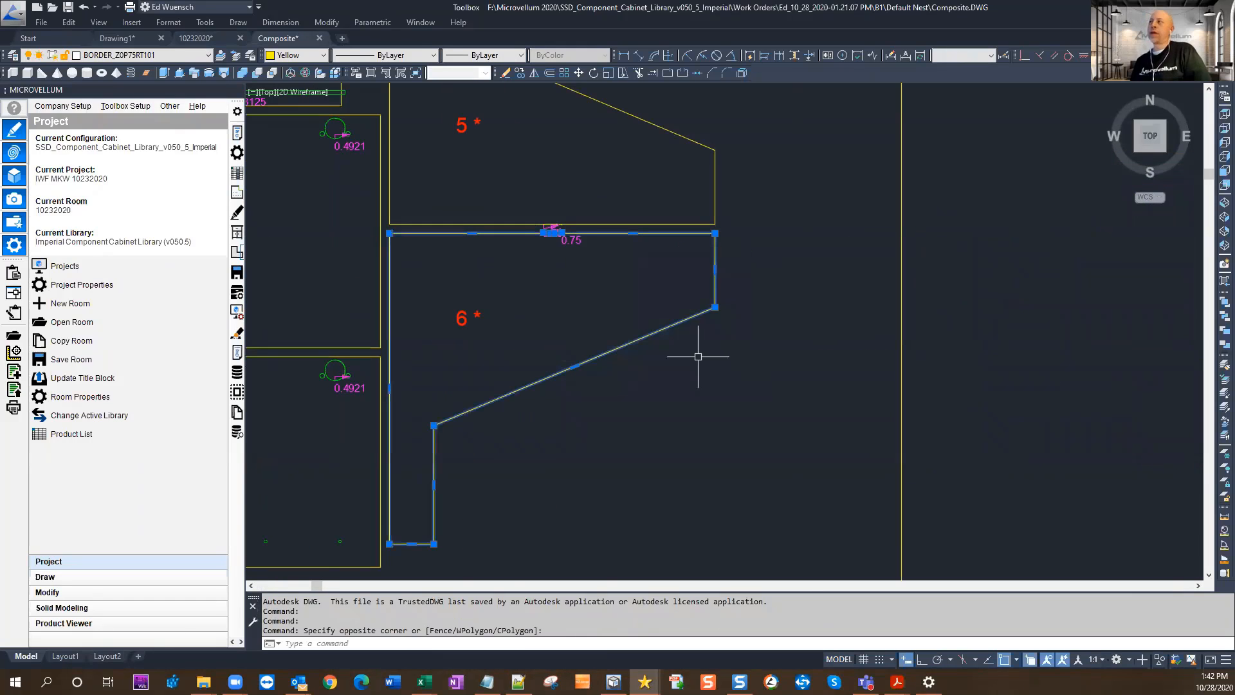
pyautogui.scroll(-5, 701, 354)
pyautogui.press('Escape')
pyautogui.press('Escape')
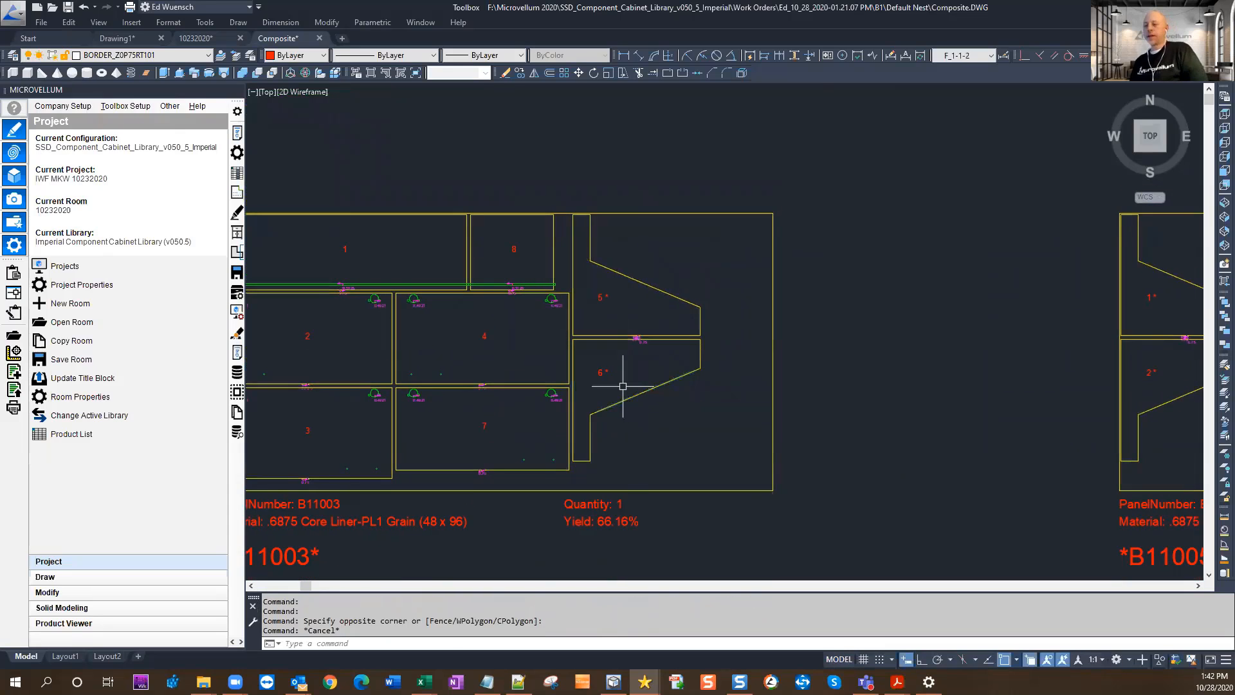
# Examine parts 5 and 6 on panel B11003 against its parts list, material and yield information.
pyautogui.scroll(3, 604, 302)
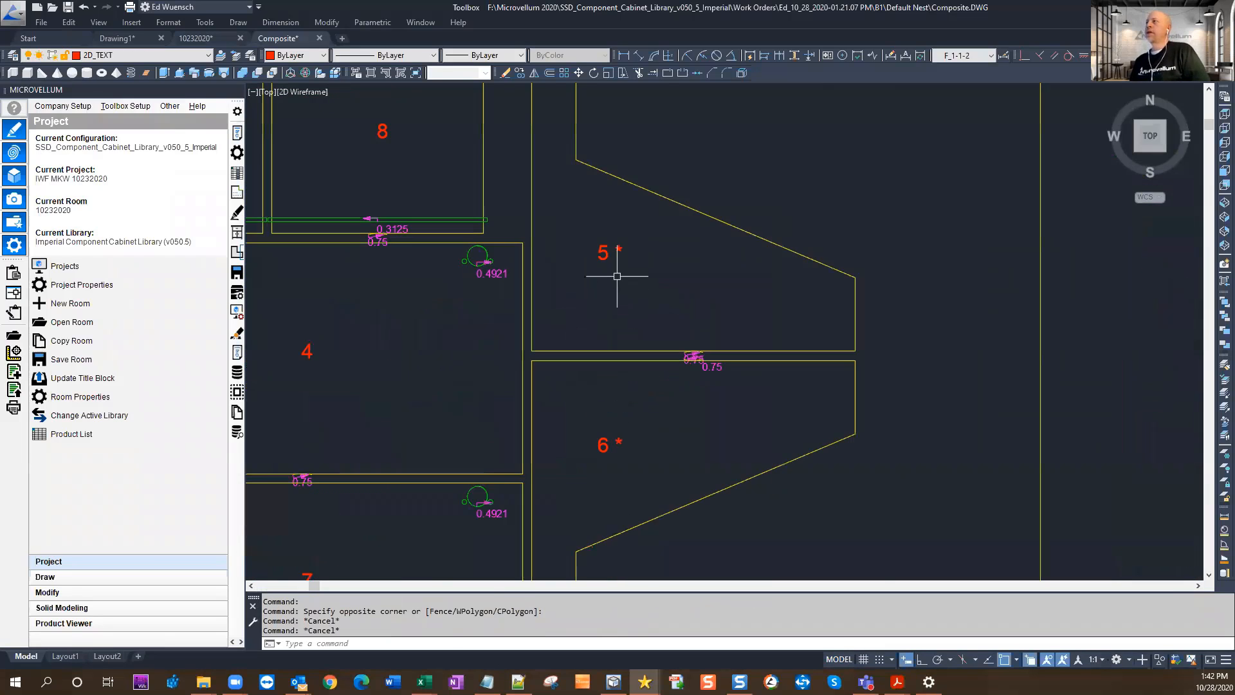
pyautogui.scroll(-2, 607, 257)
pyautogui.moveTo(615, 260); pyautogui.dragTo(711, 109, button='middle')
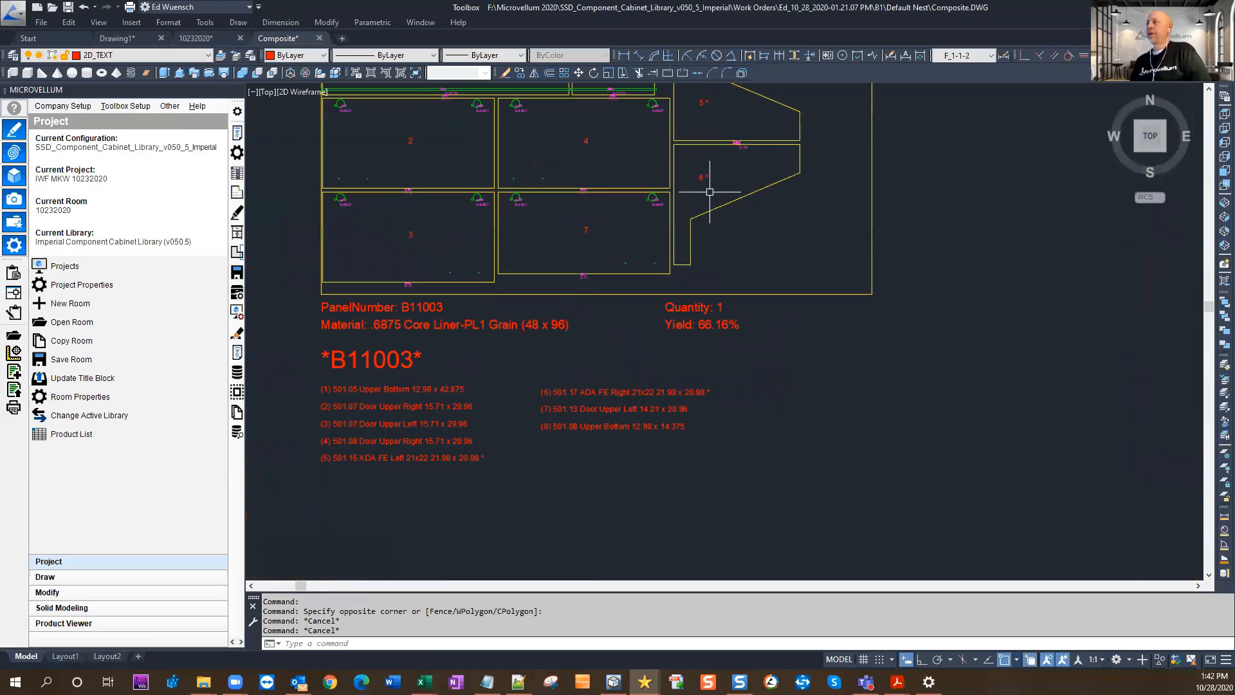
pyautogui.scroll(2, 354, 472)
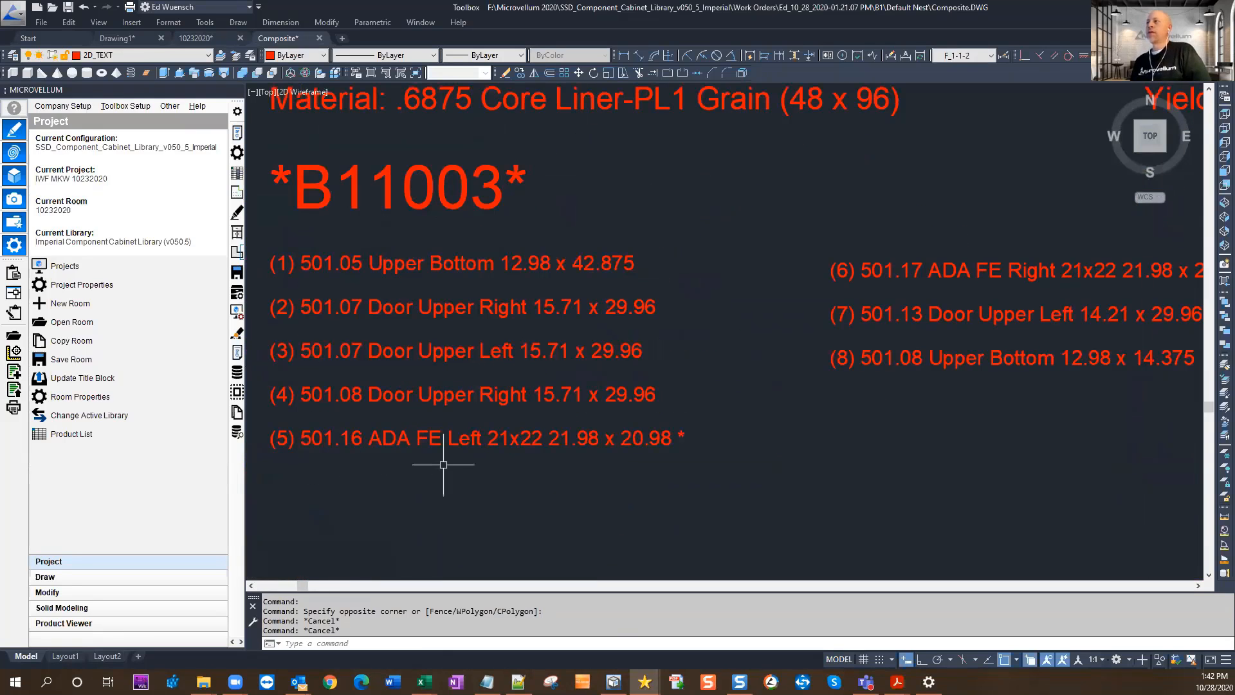
pyautogui.scroll(-3, 503, 456)
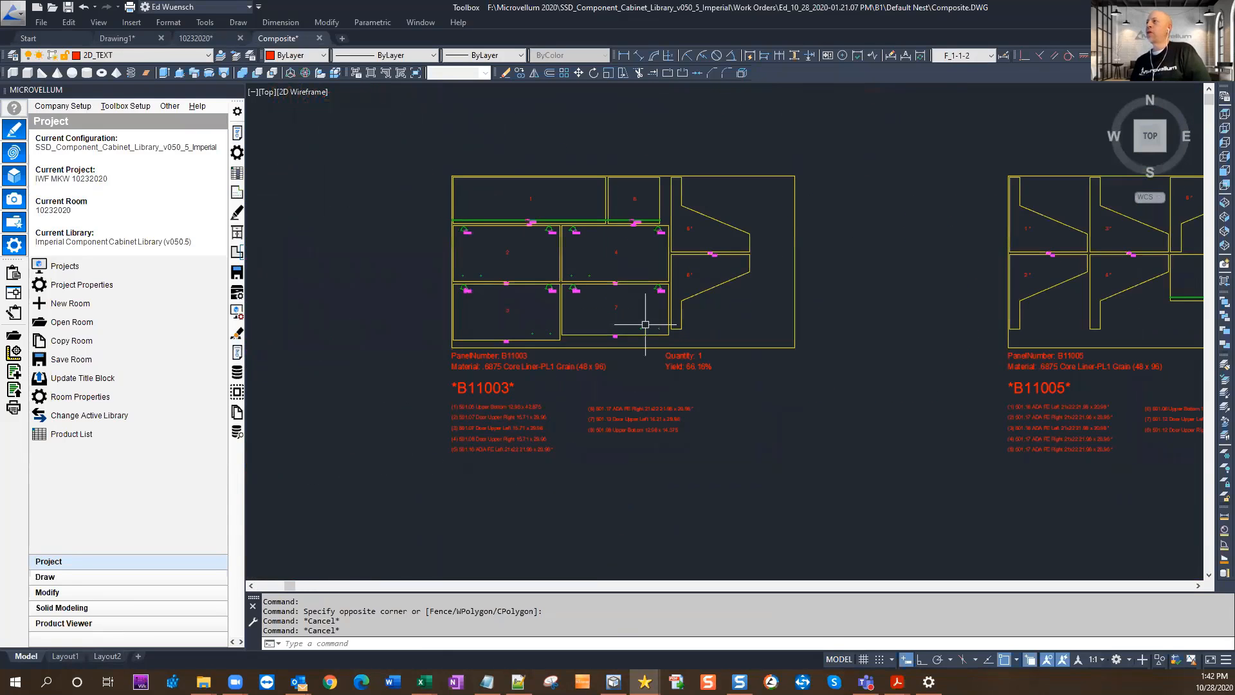
pyautogui.scroll(2, 537, 361)
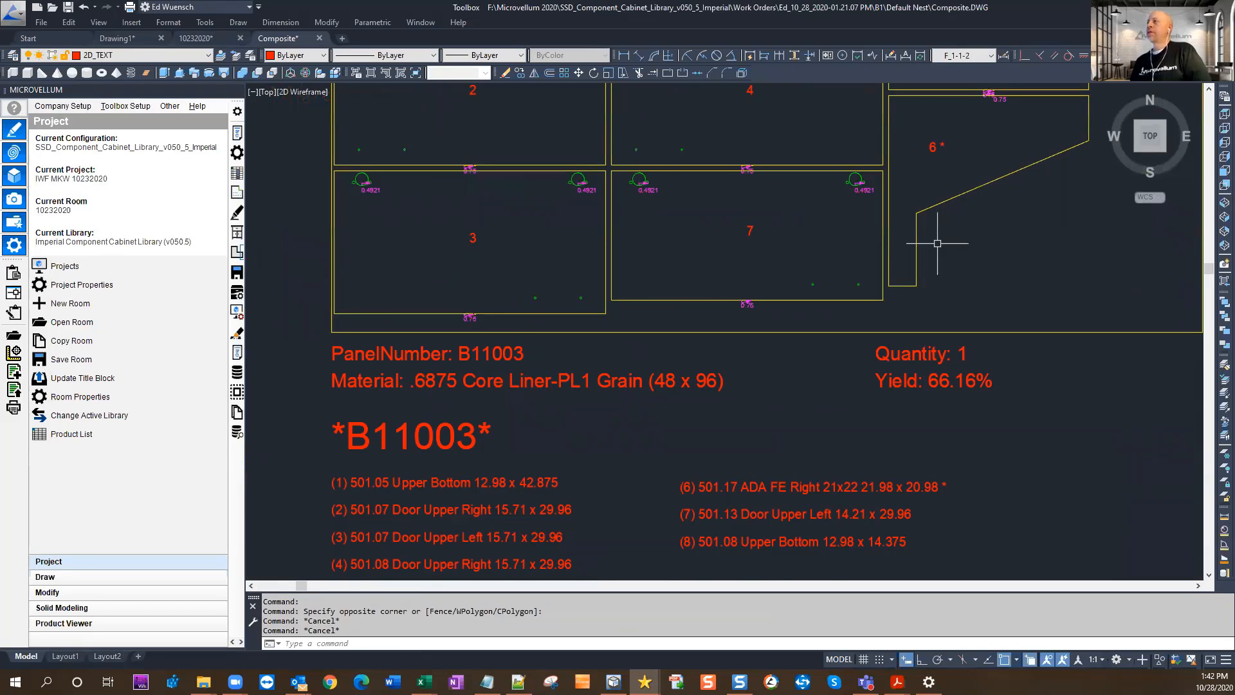
pyautogui.moveTo(923, 249); pyautogui.dragTo(818, 340, button='middle')
pyautogui.moveTo(855, 248); pyautogui.dragTo(711, 394, button='middle')
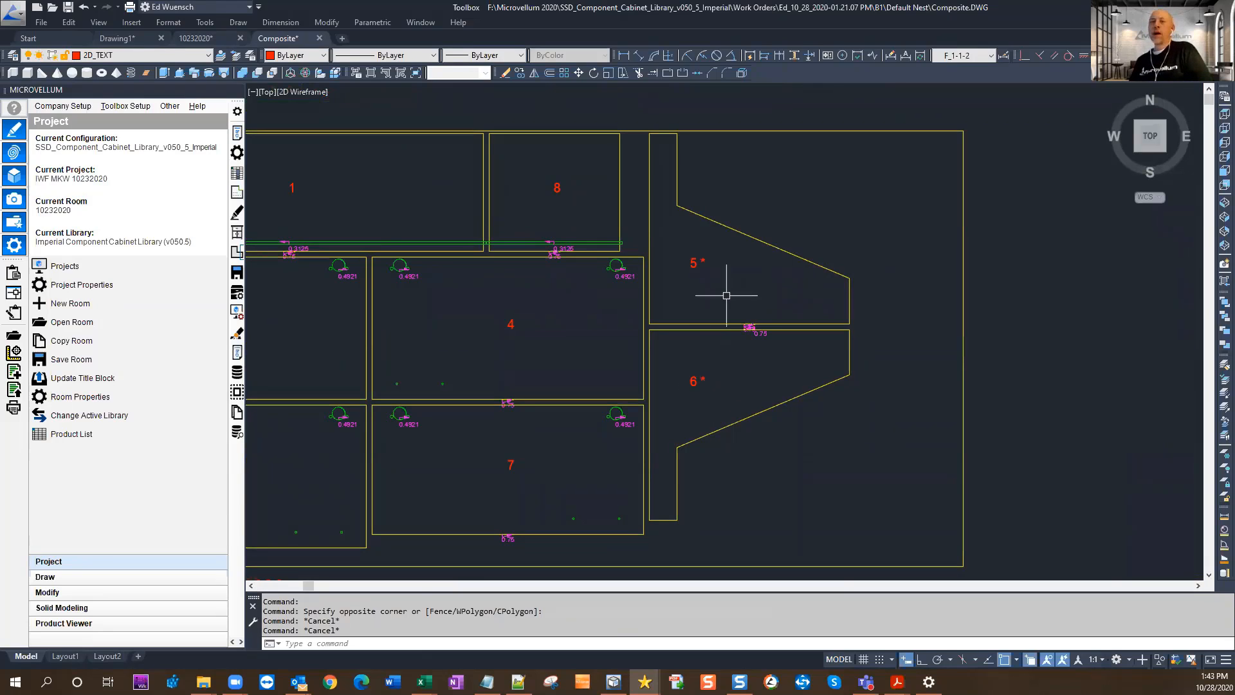
pyautogui.scroll(-4, 726, 296)
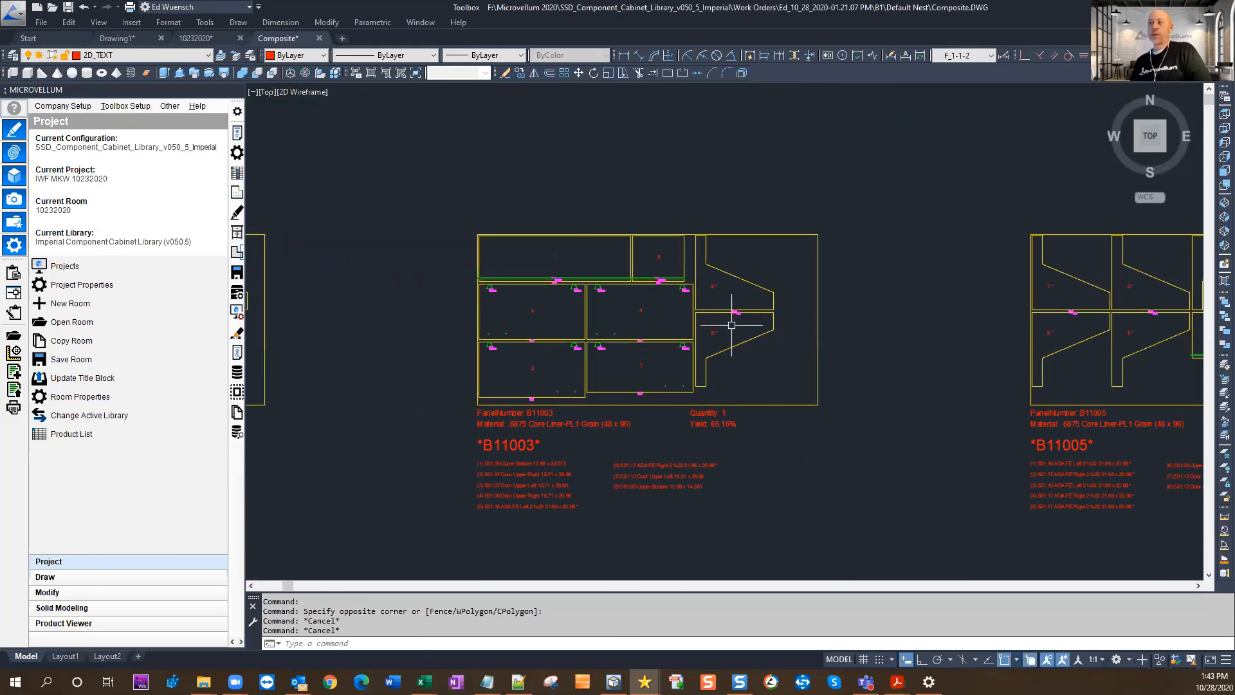
pyautogui.scroll(4, 558, 434)
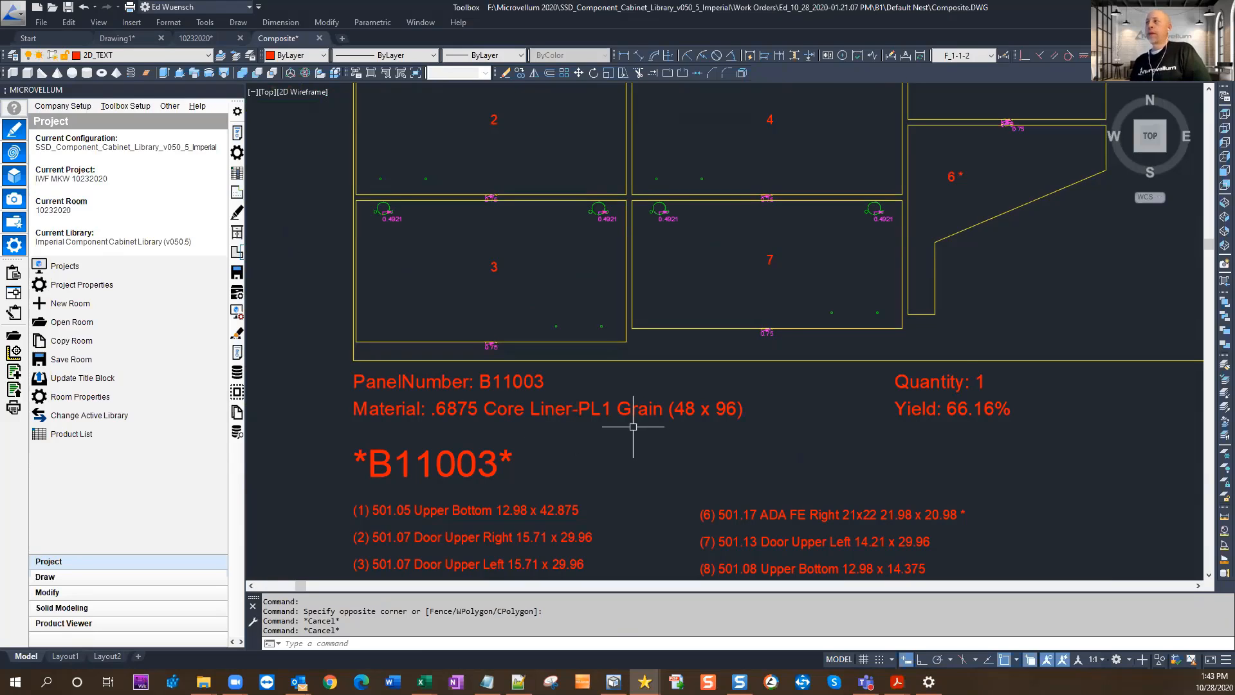
pyautogui.moveTo(1003, 268); pyautogui.dragTo(630, 413, button='middle')
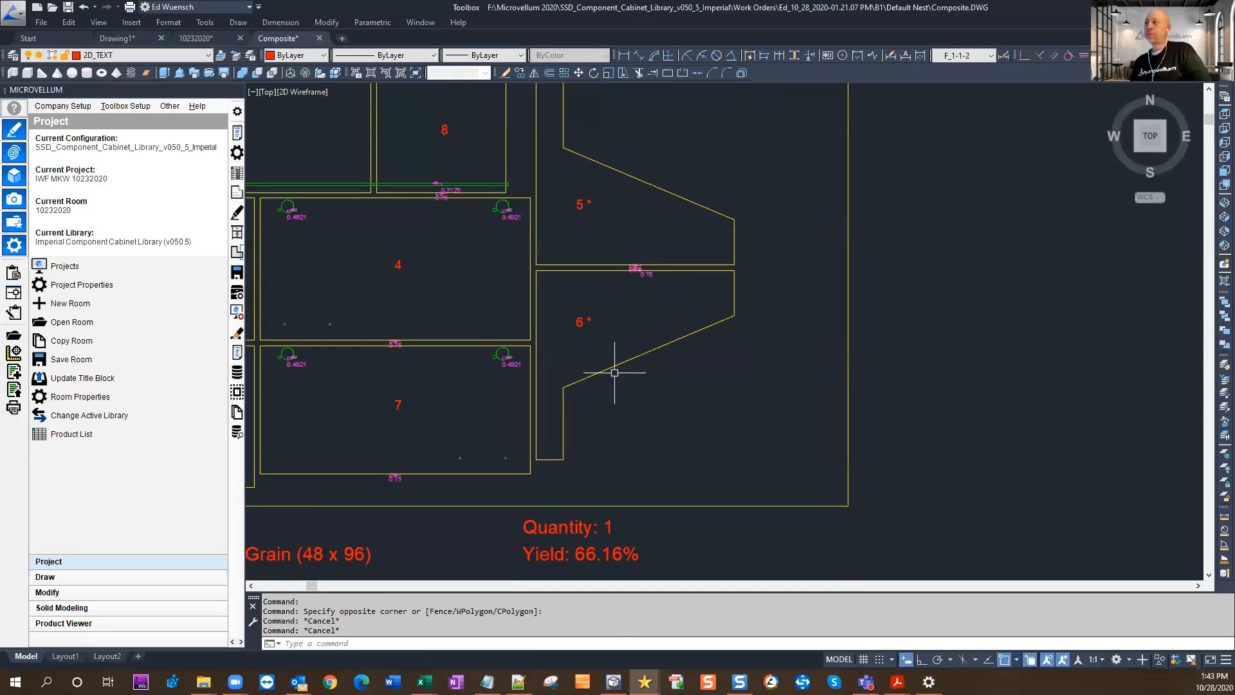
# Examine how the angled ADA FE parts are nested on panel B11005.
pyautogui.scroll(-4, 607, 358)
pyautogui.moveTo(784, 349); pyautogui.dragTo(568, 363, button='middle')
pyautogui.scroll(2, 742, 315)
pyautogui.scroll(4, 737, 290)
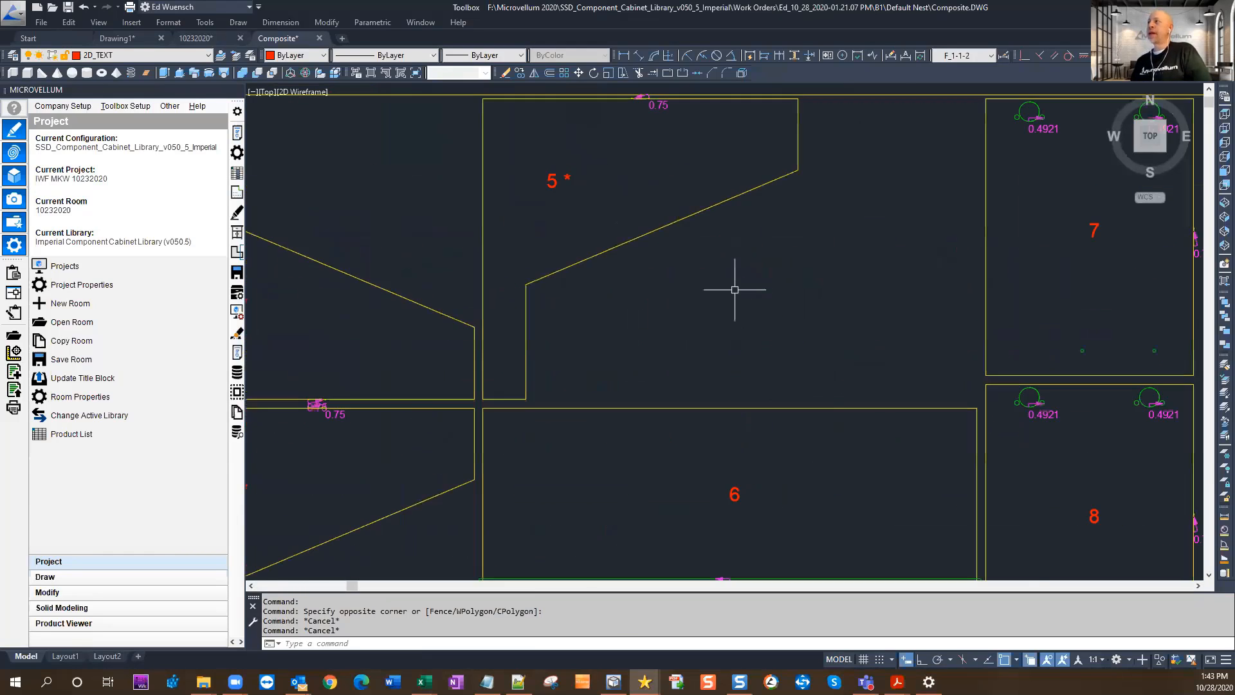
pyautogui.scroll(-6, 737, 290)
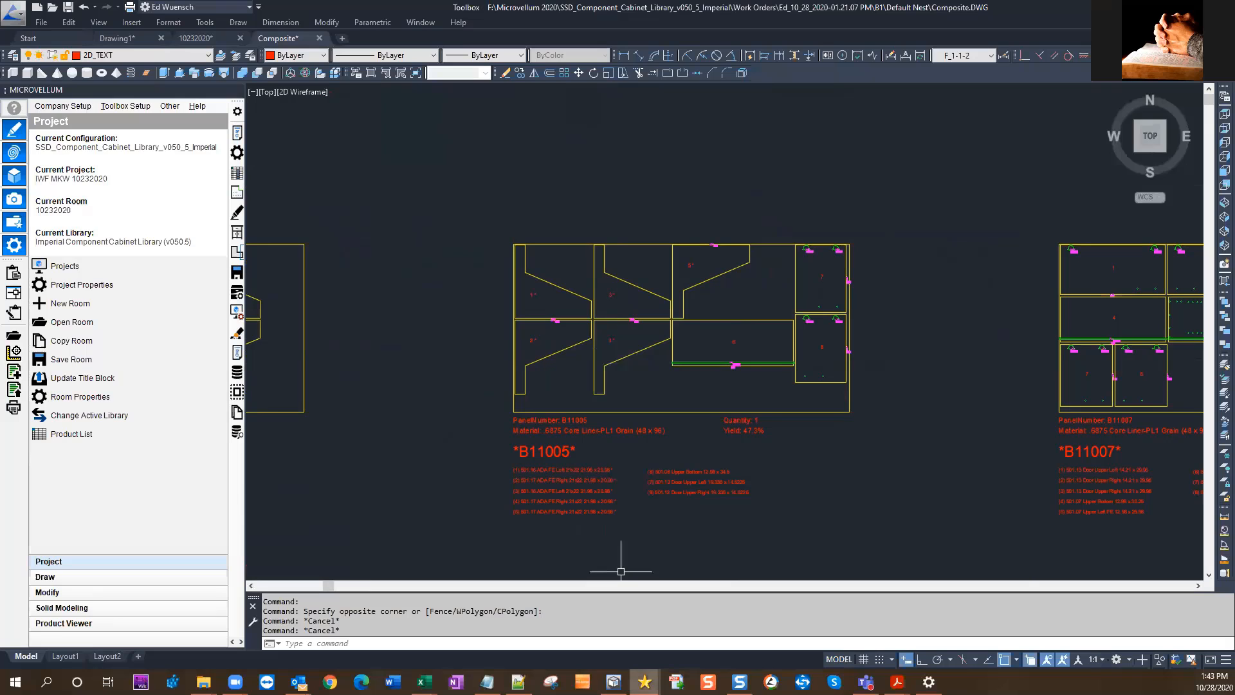
# Return to the Processing Center and open the Composite.DWG nest drawing from batch B2's Default True Nesting folder.
pyautogui.moveTo(644, 681)
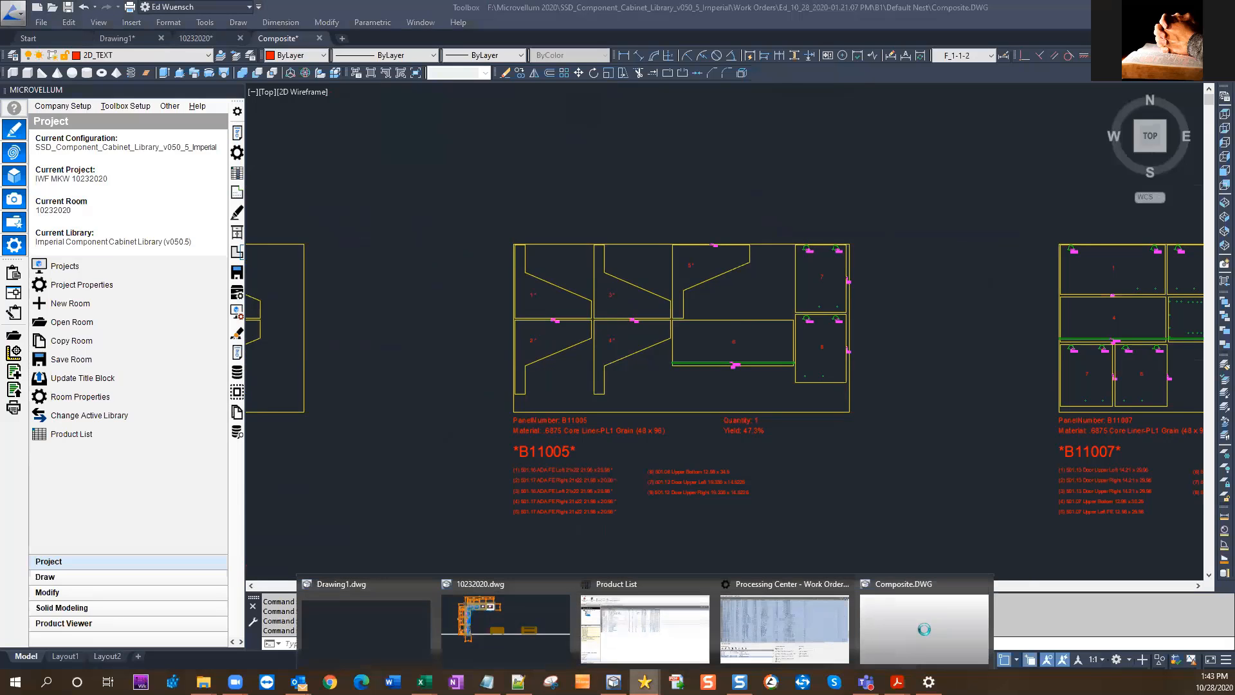
pyautogui.click(772, 630)
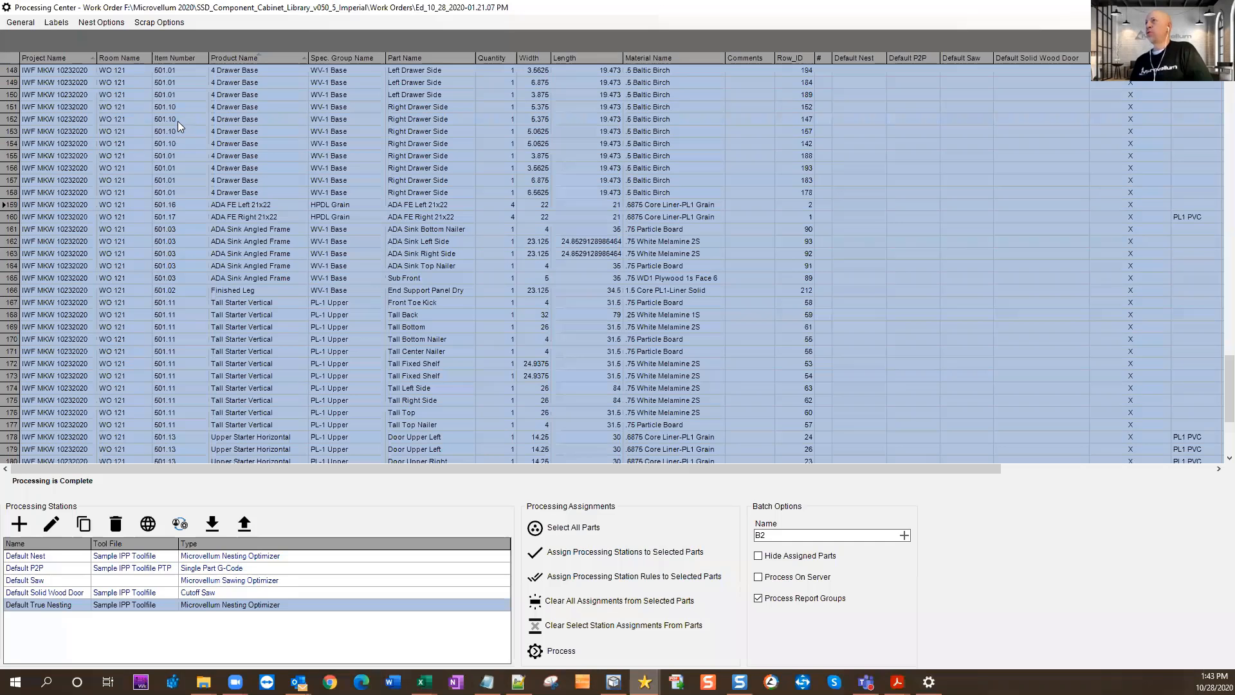
pyautogui.click(100, 23)
pyautogui.click(109, 41)
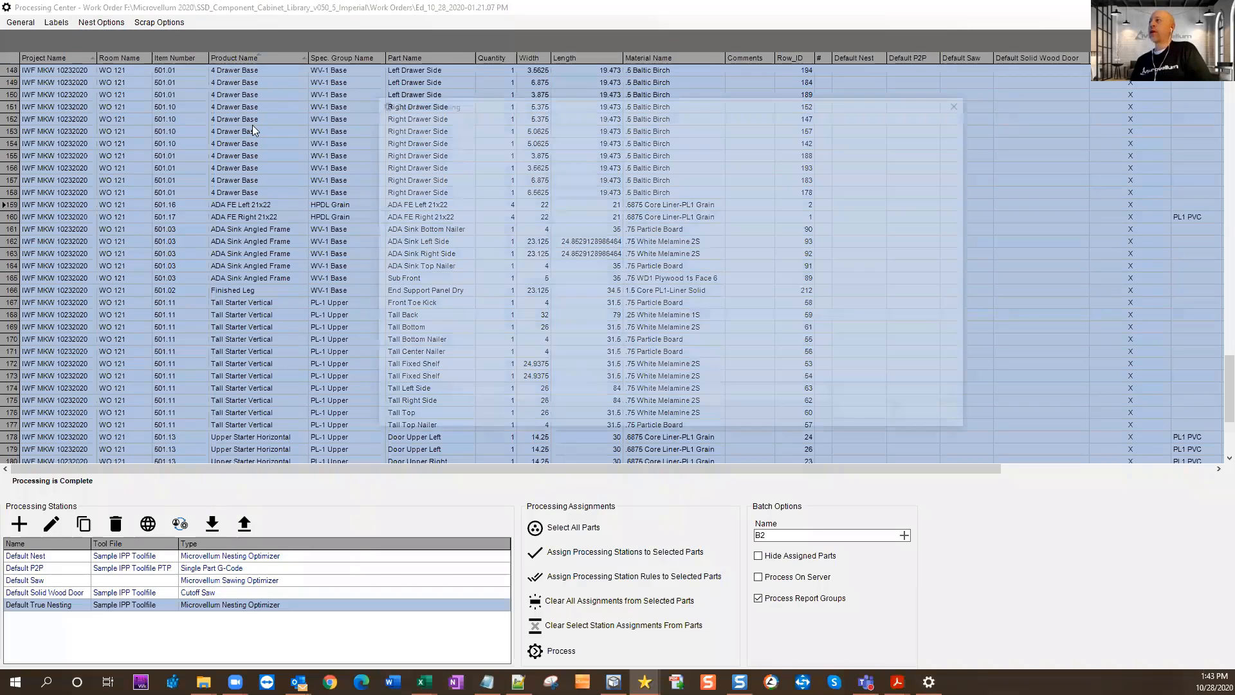
pyautogui.doubleClick(573, 201)
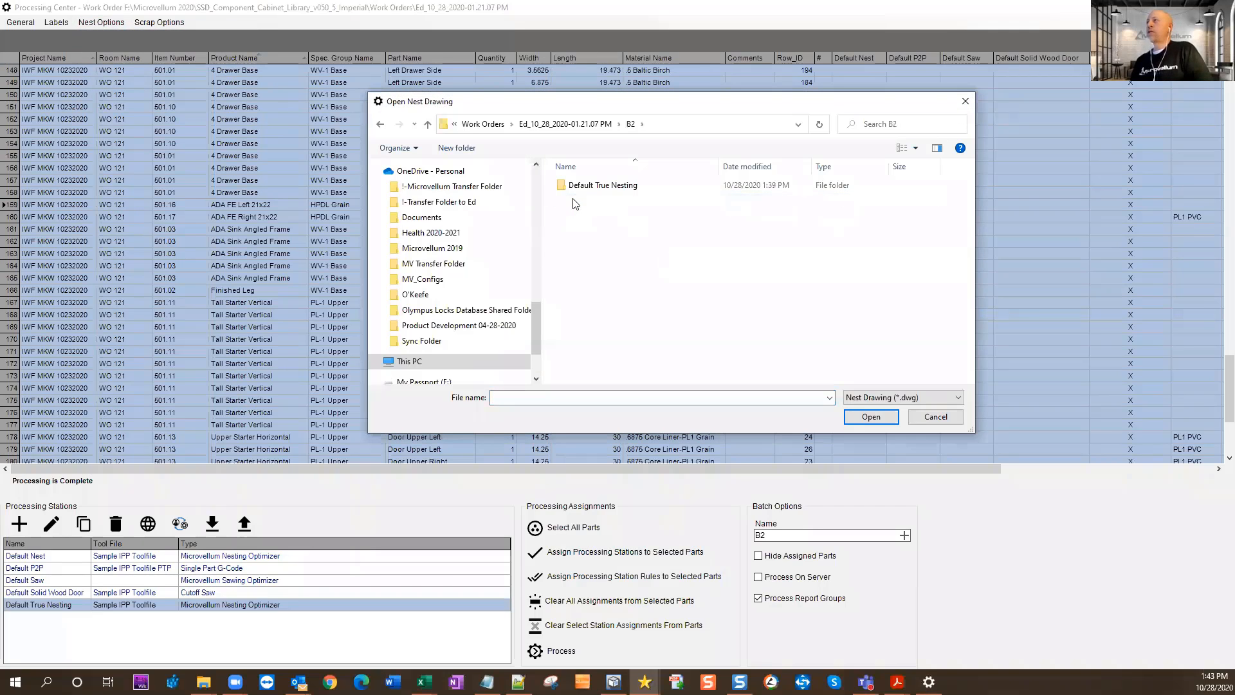
pyautogui.doubleClick(579, 186)
pyautogui.click(597, 306)
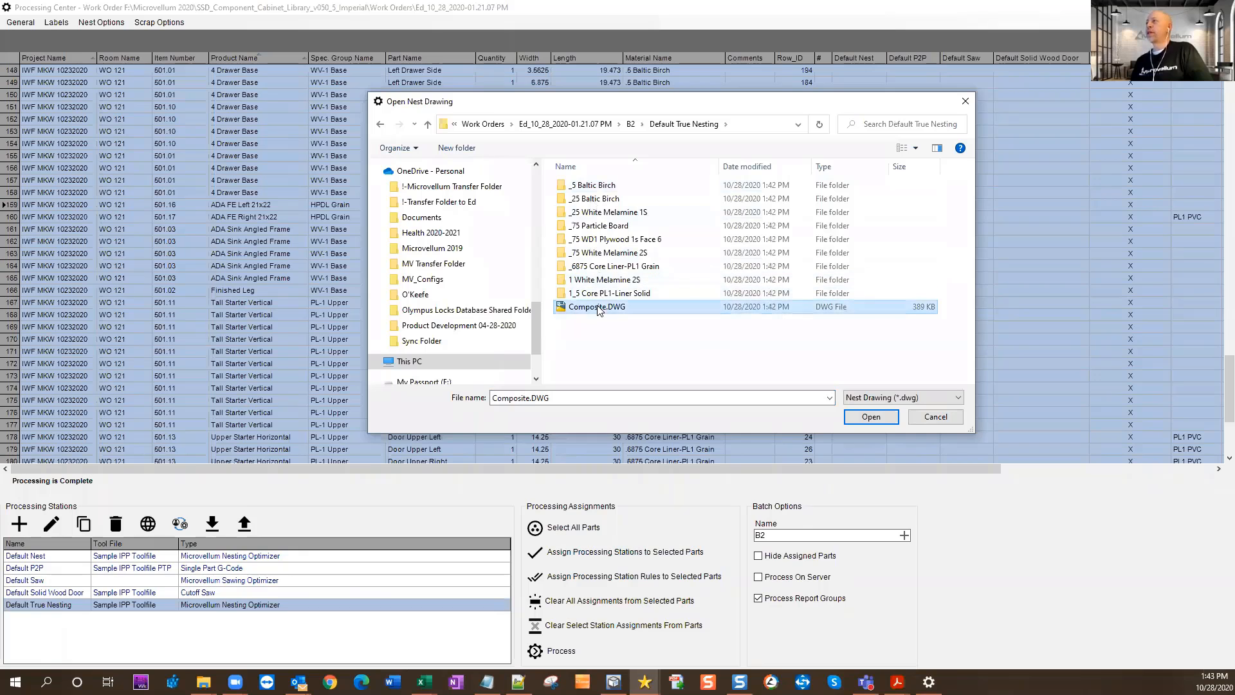
pyautogui.click(870, 417)
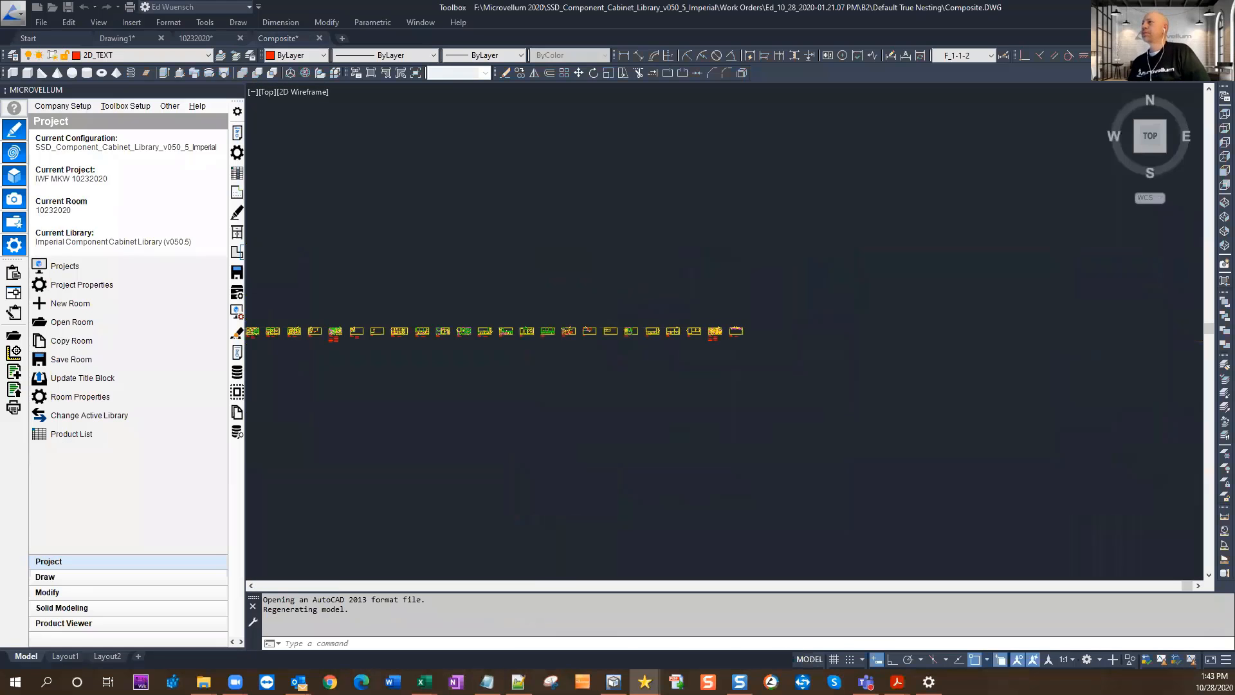
# Examine how the angled ADA FE parts are nested together on panel B21007.
pyautogui.scroll(5, 573, 330)
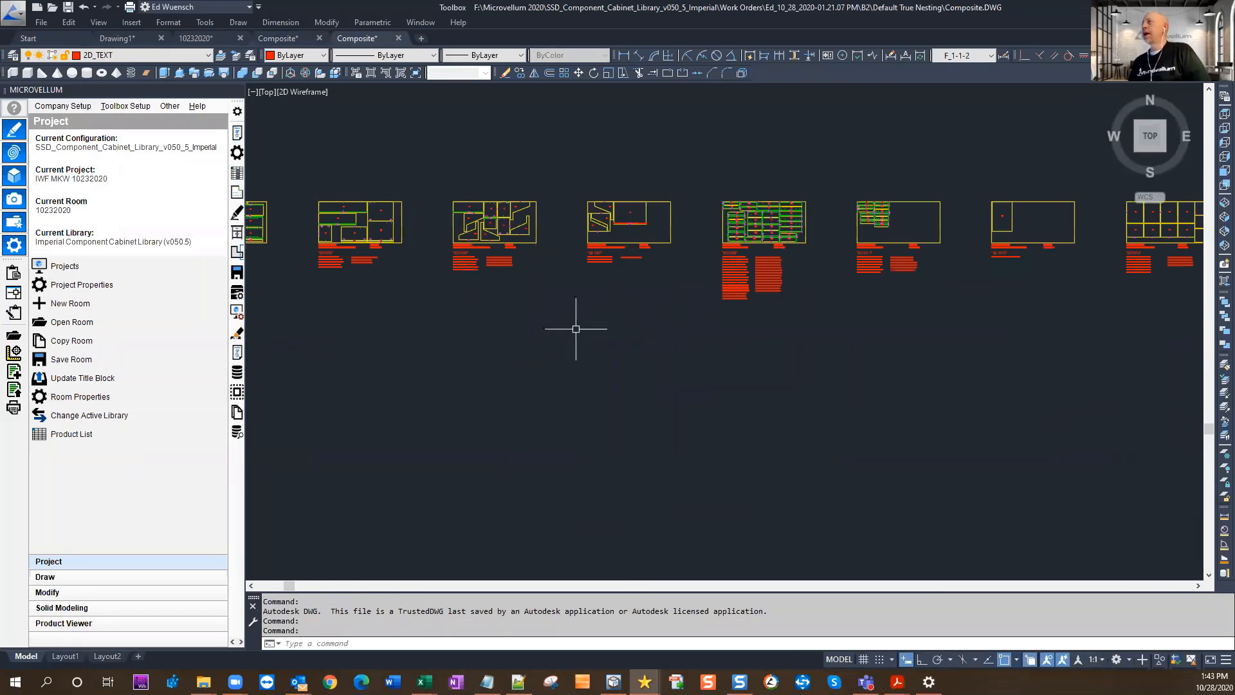
pyautogui.scroll(5, 611, 222)
pyautogui.moveTo(652, 264)
pyautogui.mouseDown(button='middle')
pyautogui.moveTo(637, 284)
pyautogui.moveTo(539, 321)
pyautogui.mouseUp(button='middle')
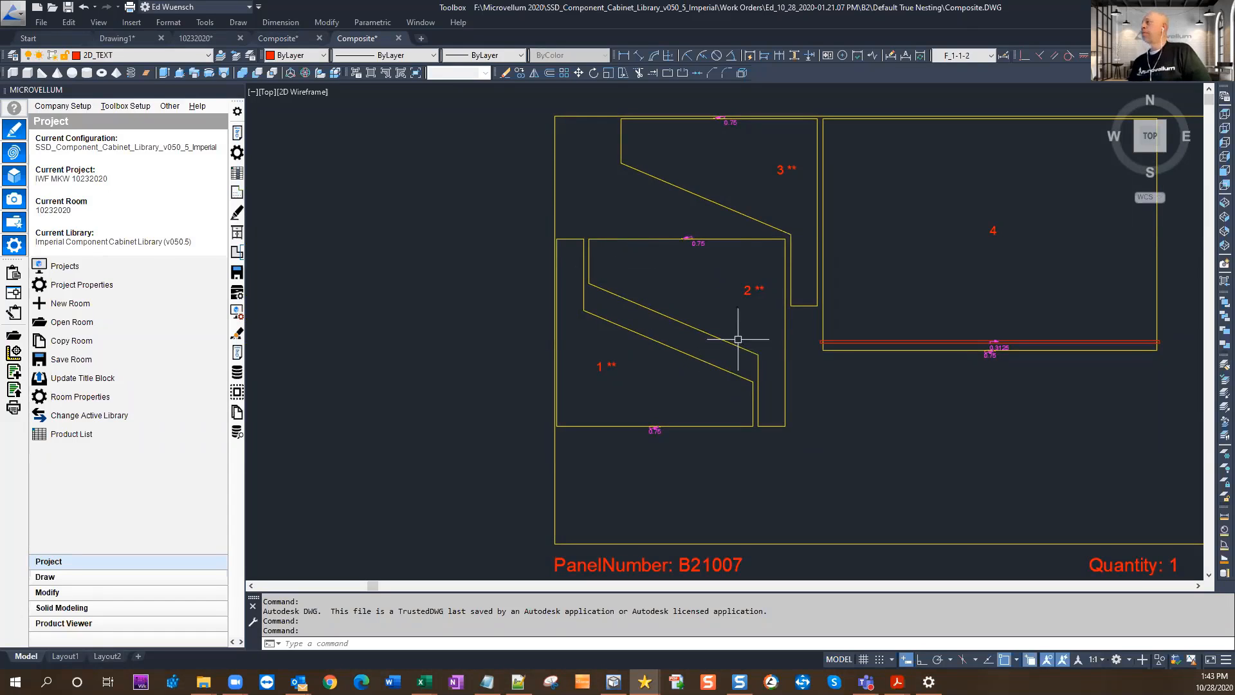
pyautogui.scroll(-3, 734, 360)
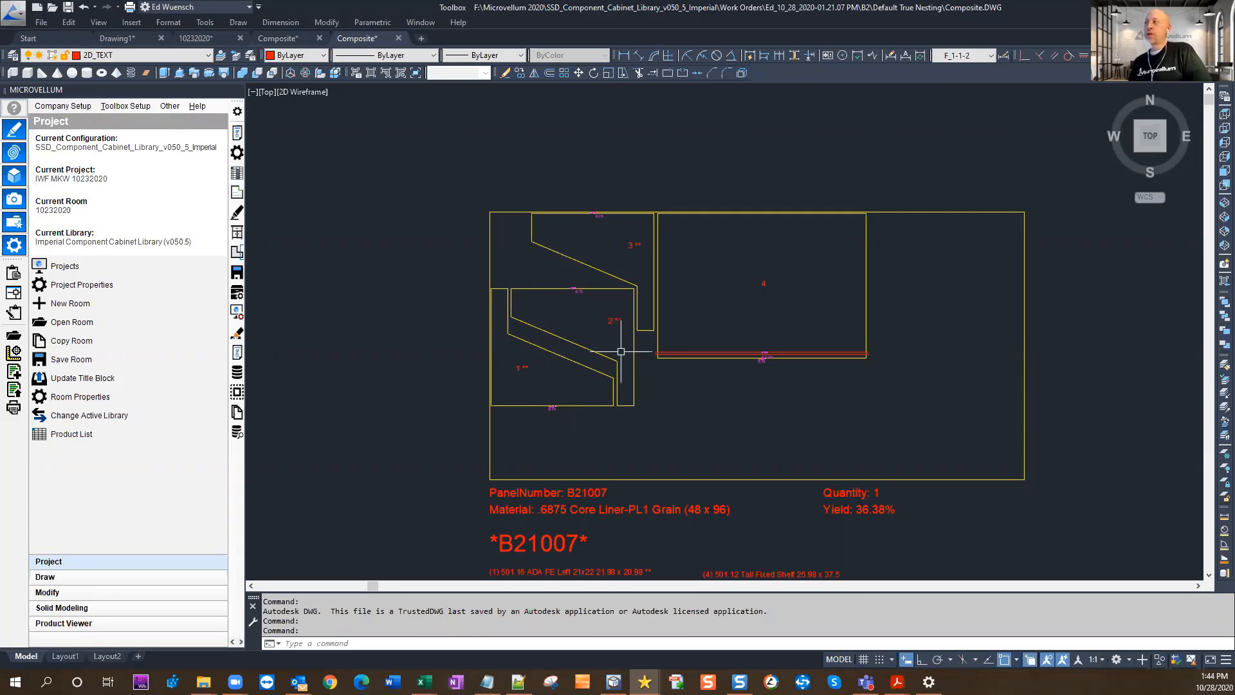
pyautogui.scroll(2, 569, 331)
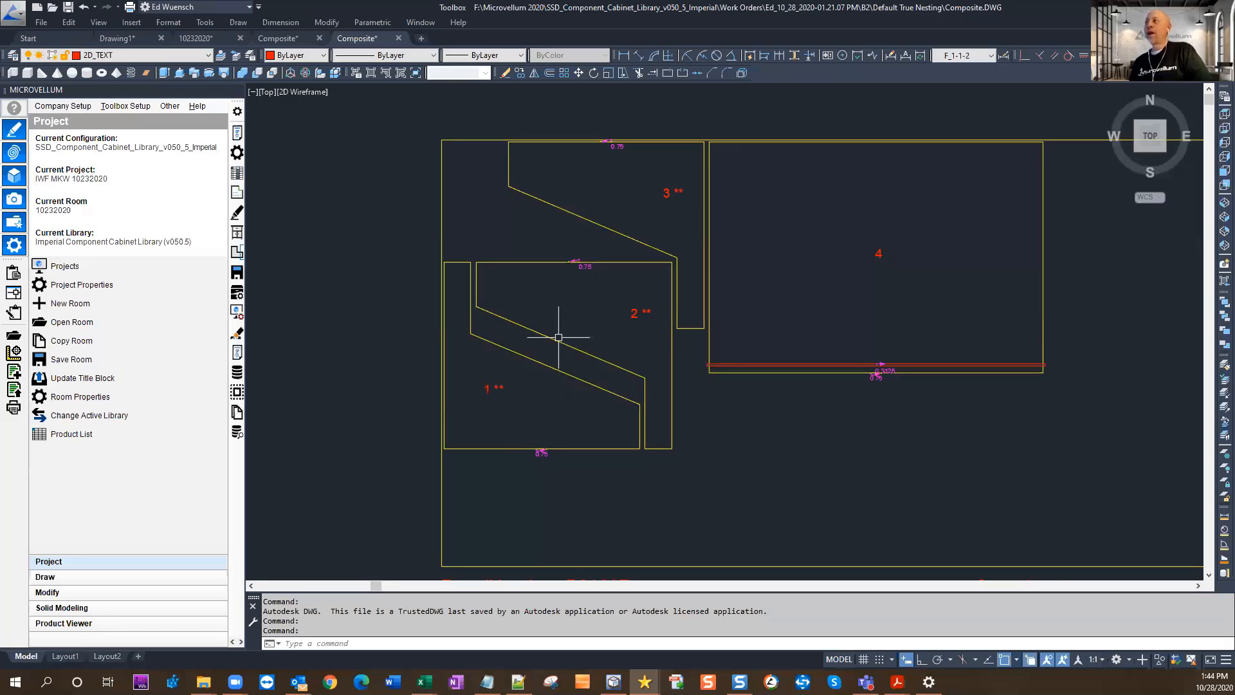
# Examine the angled part layout on panel B21005 and compare it with the neighbouring panels in the True Nesting composite.
pyautogui.scroll(-5, 558, 337)
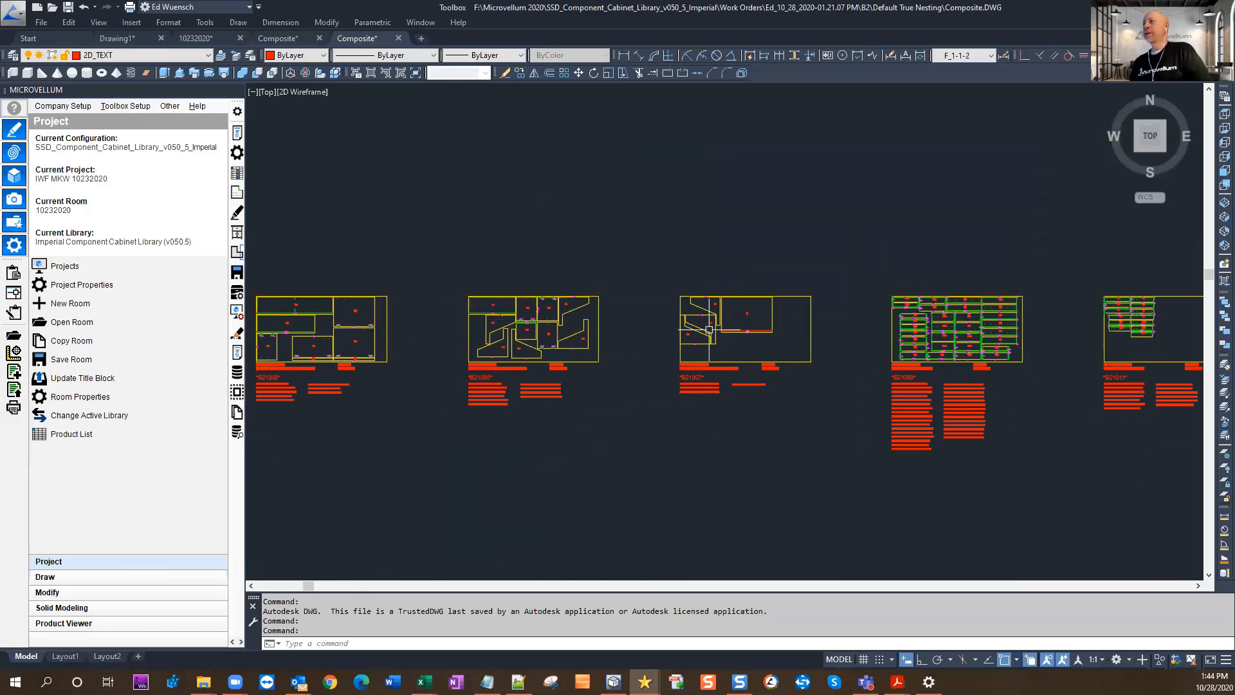
pyautogui.scroll(6, 515, 350)
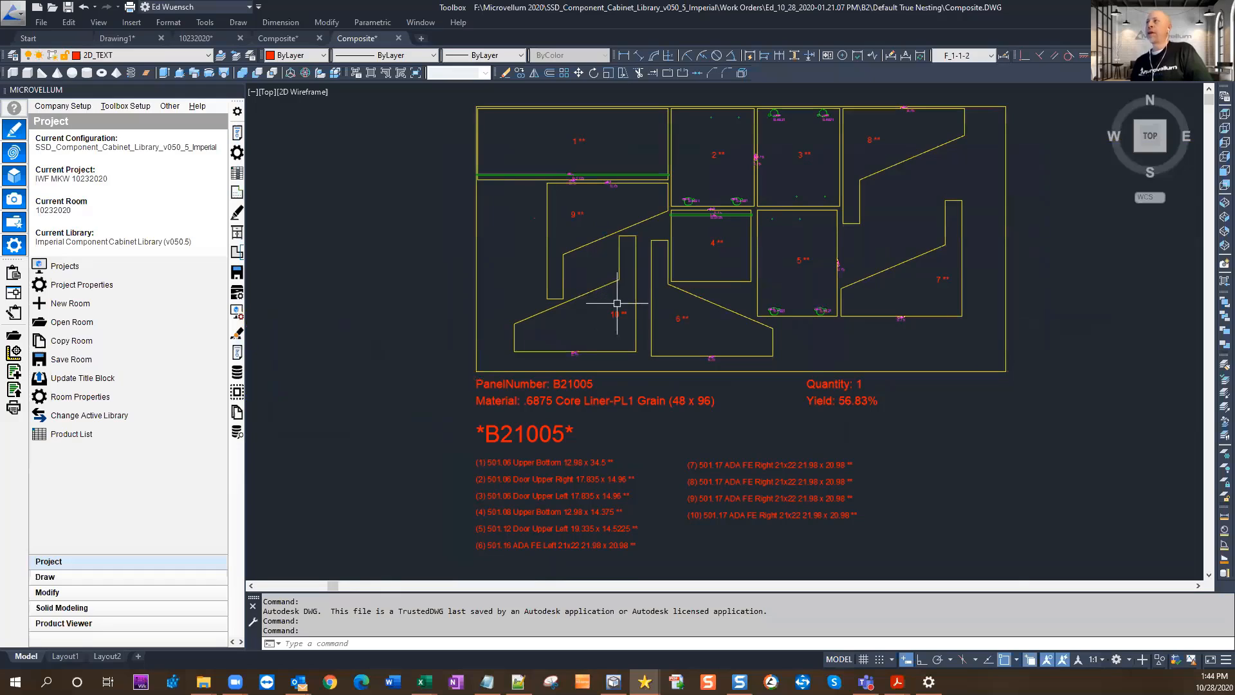
pyautogui.scroll(-2, 708, 328)
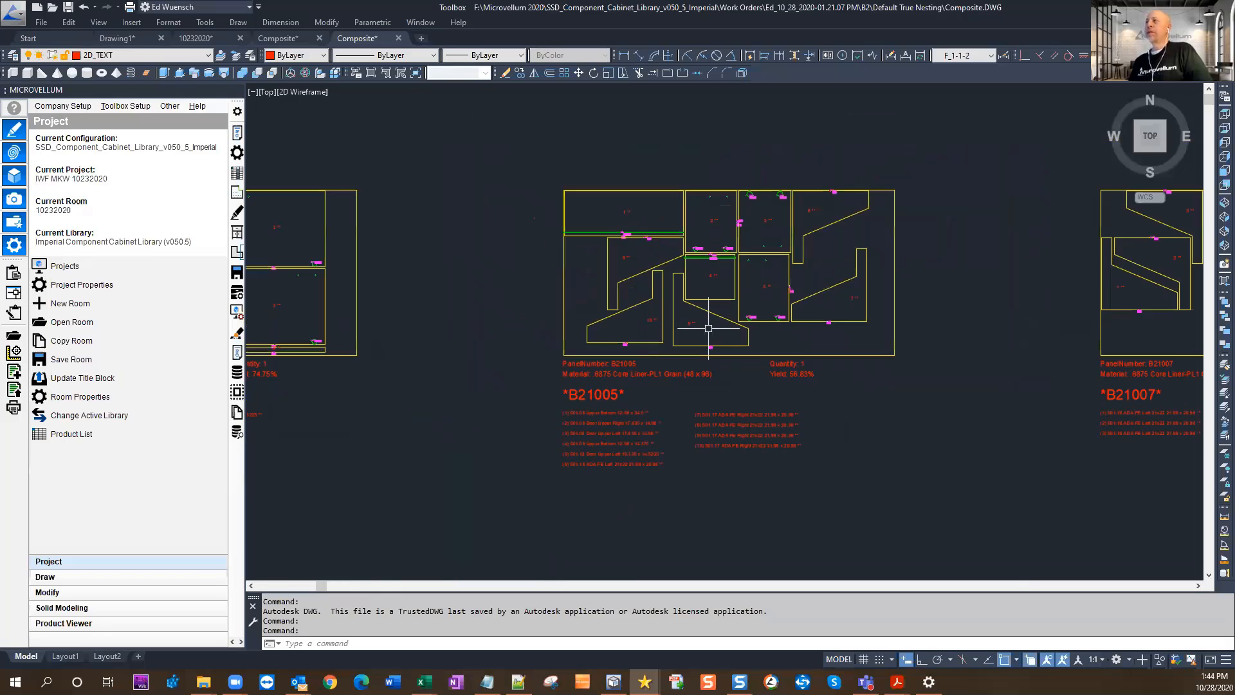
pyautogui.scroll(-2, 708, 328)
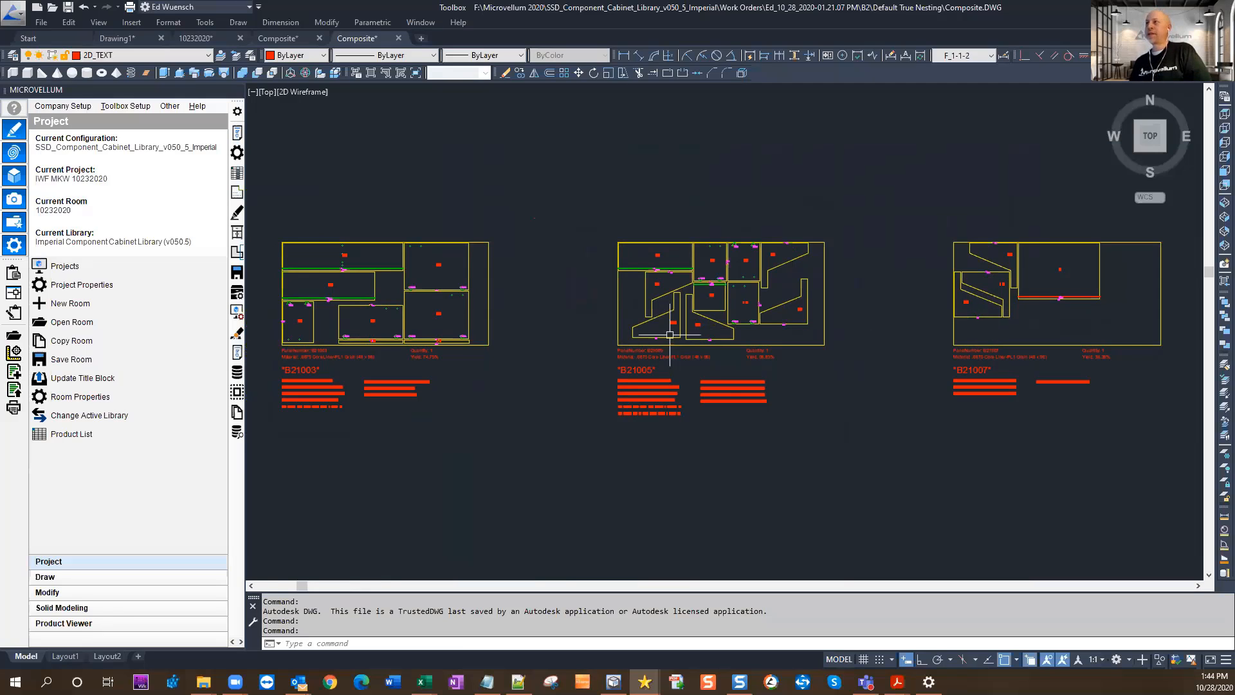
pyautogui.scroll(-2, 677, 337)
pyautogui.moveTo(739, 338); pyautogui.dragTo(687, 344, button='middle')
pyautogui.moveTo(819, 341); pyautogui.dragTo(543, 342, button='middle')
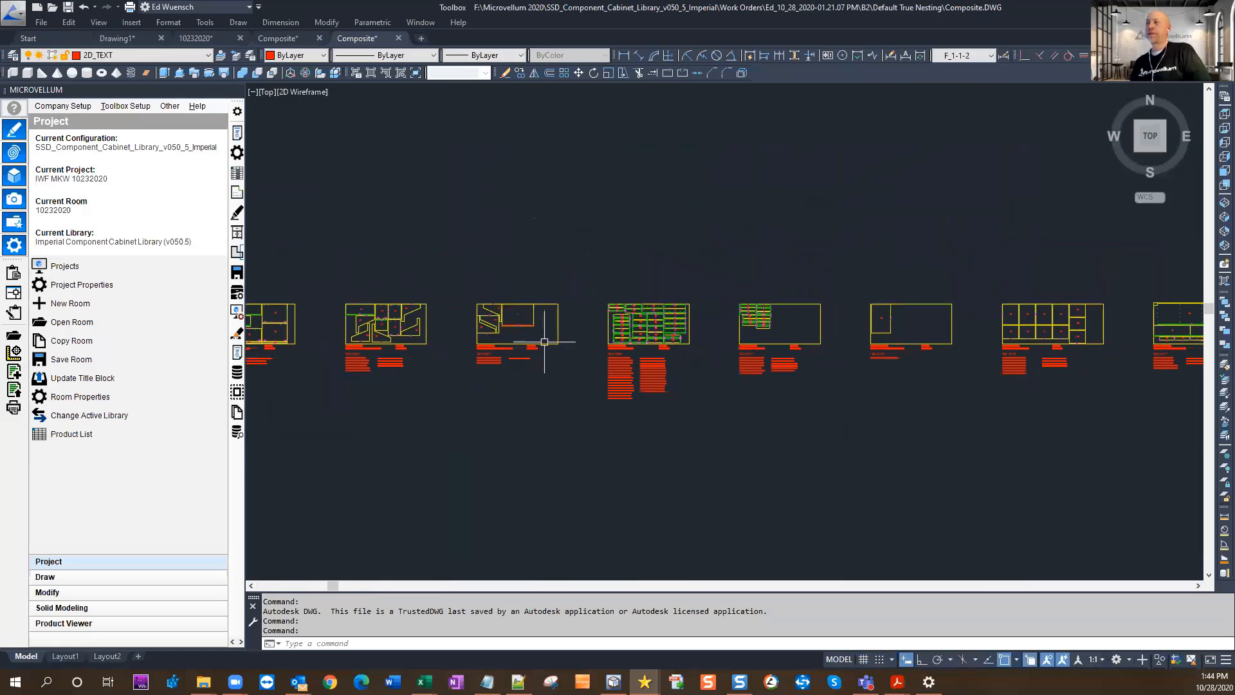
pyautogui.scroll(-2, 667, 360)
pyautogui.moveTo(667, 360); pyautogui.dragTo(637, 326, button='middle')
pyautogui.moveTo(723, 368); pyautogui.dragTo(670, 332, button='middle')
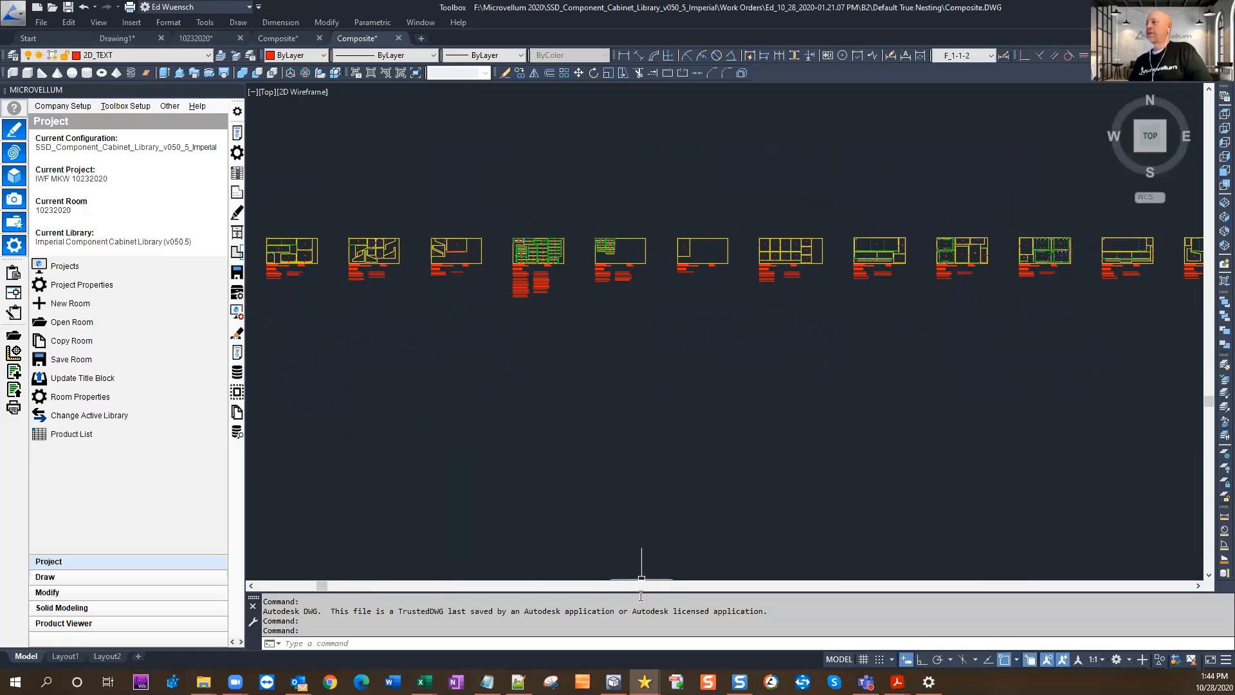
# Switch to the Processing Center and sort the parts list by item number to reach the ADA FE parts.
pyautogui.moveTo(645, 681)
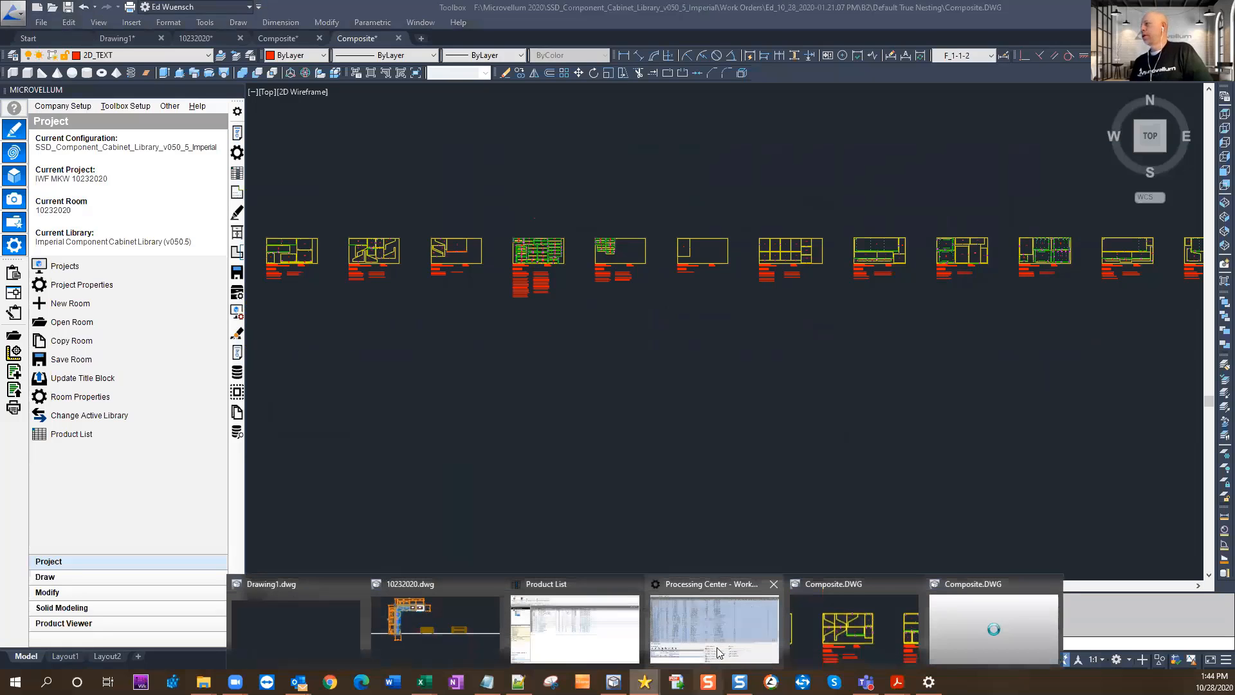
pyautogui.click(697, 616)
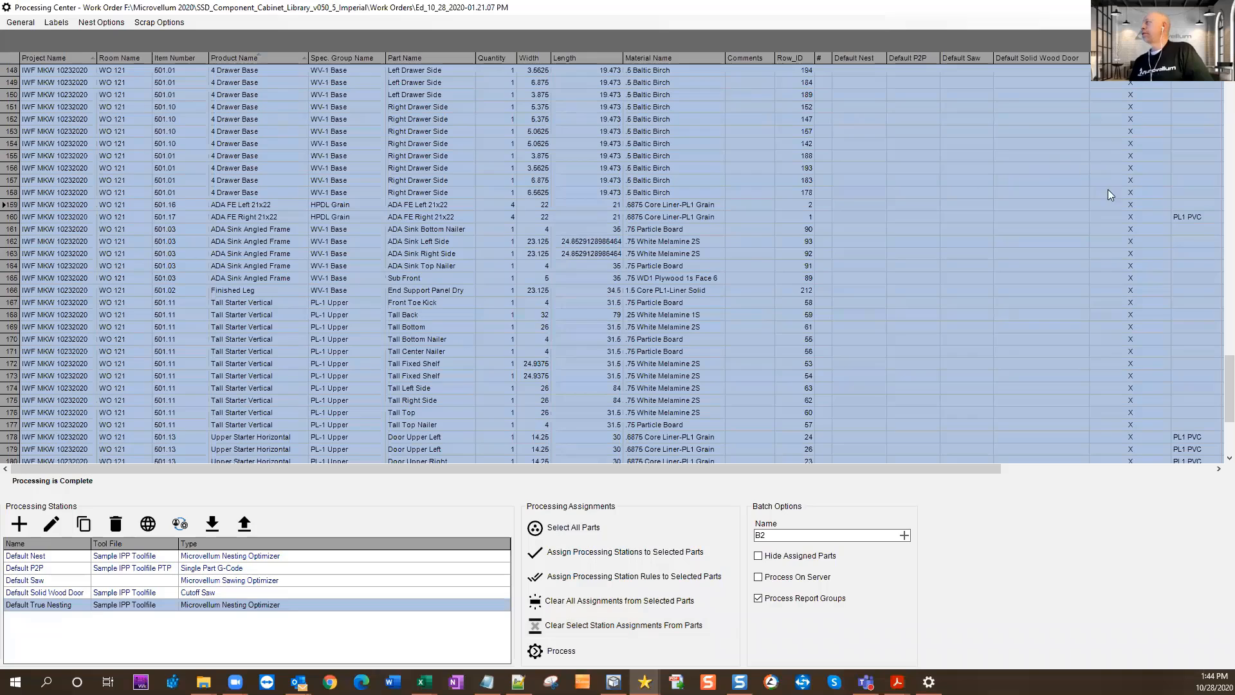
pyautogui.scroll(-5, 1216, 391)
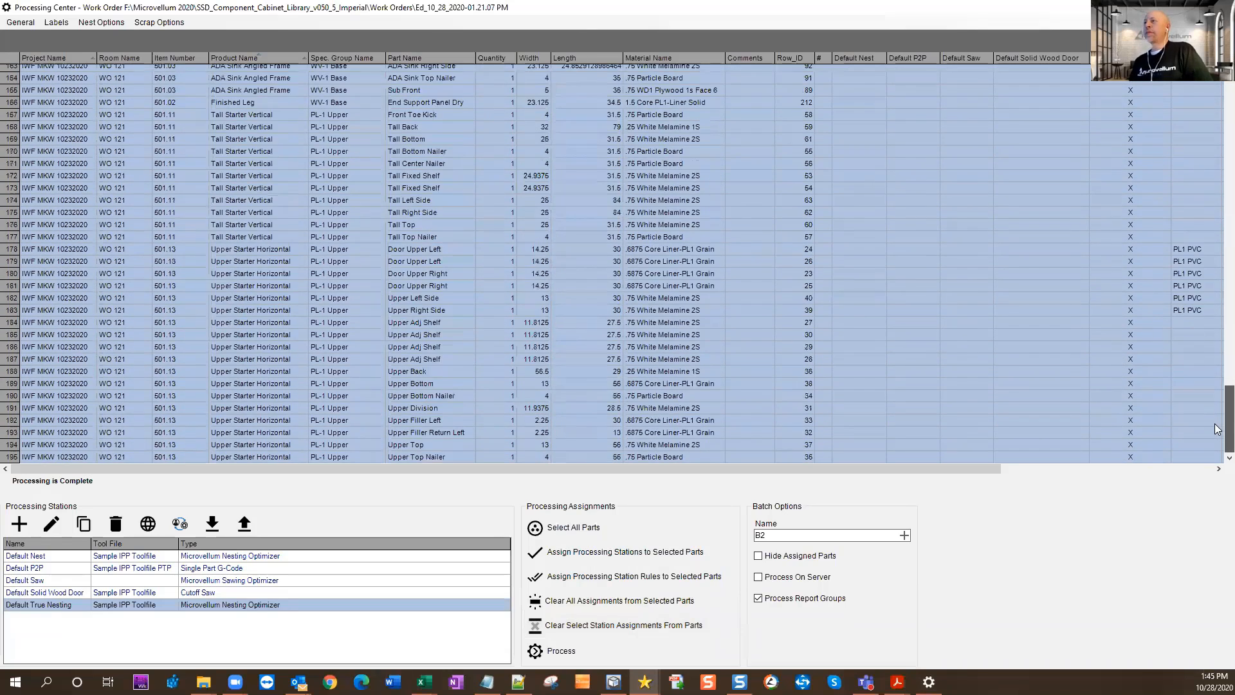
pyautogui.scroll(20, 1216, 438)
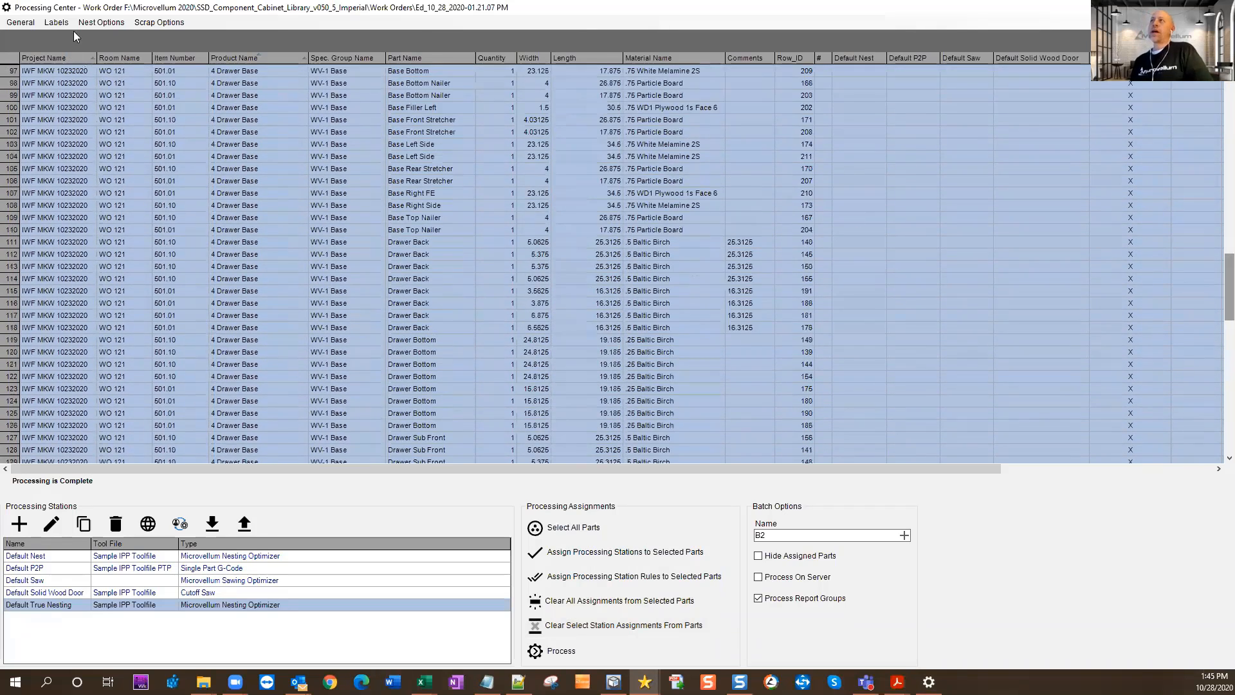
pyautogui.click(164, 60)
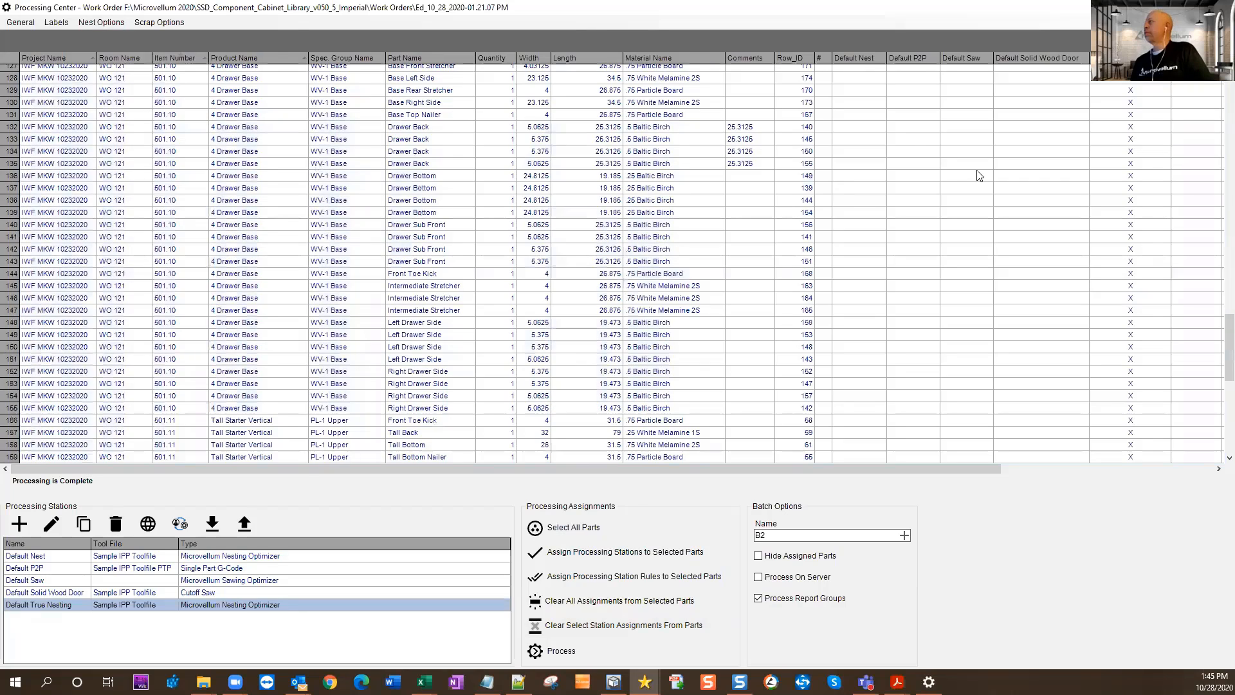
pyautogui.scroll(-12, 1217, 343)
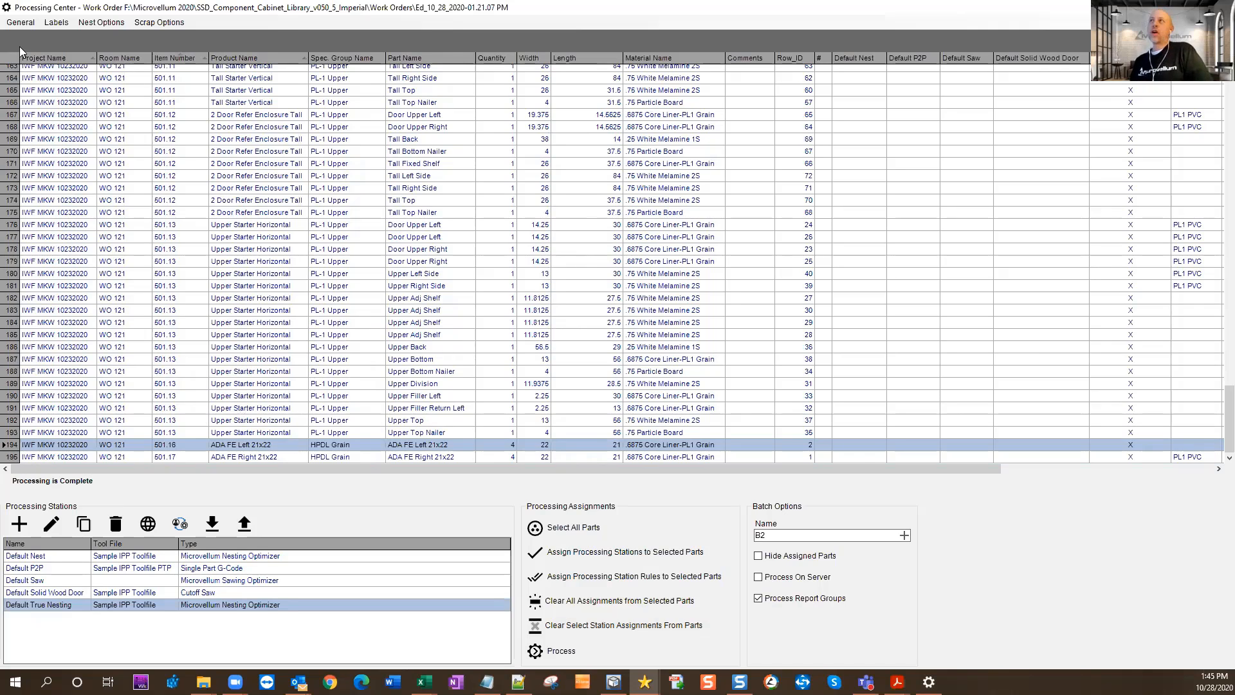
# Generate the Product Shipping Manifest report for the work order as a print preview.
pyautogui.click(21, 22)
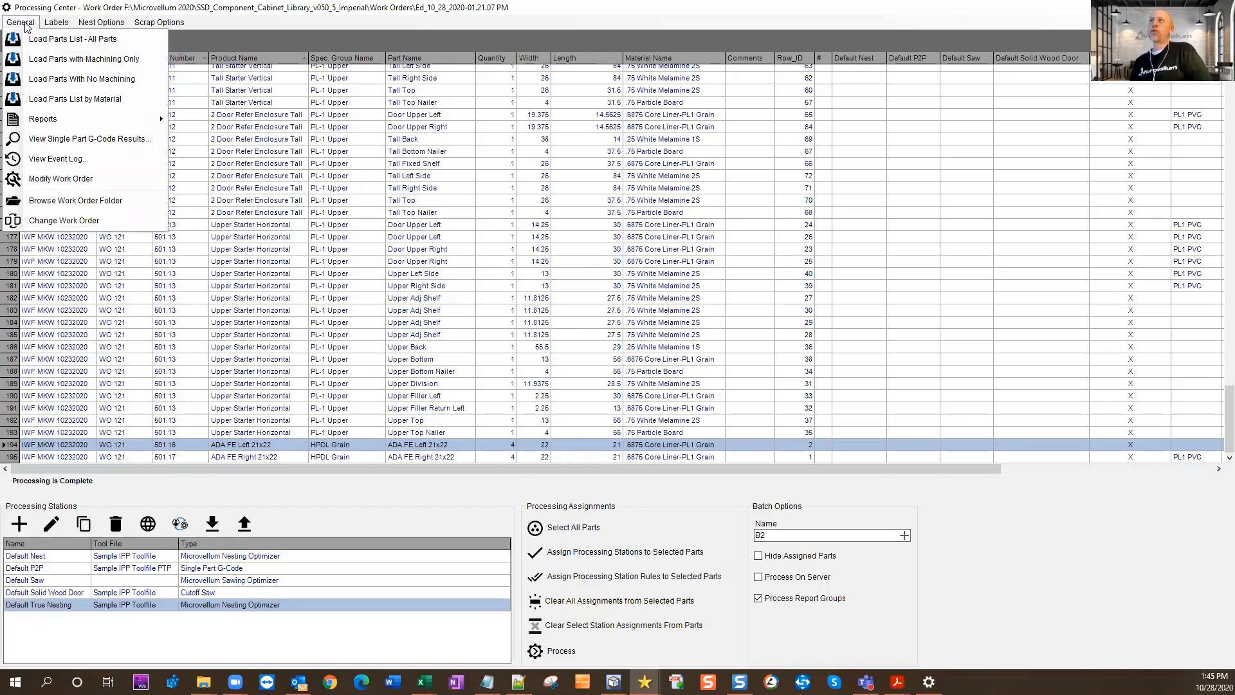
pyautogui.moveTo(45, 120)
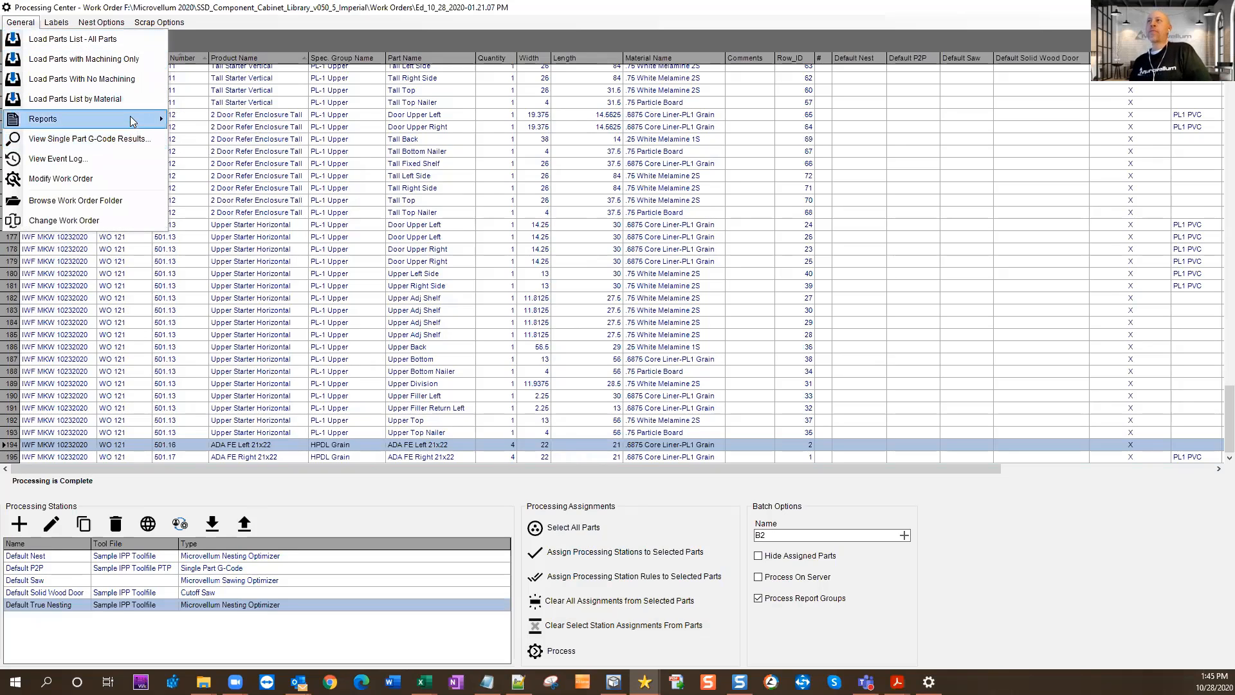
pyautogui.moveTo(133, 122)
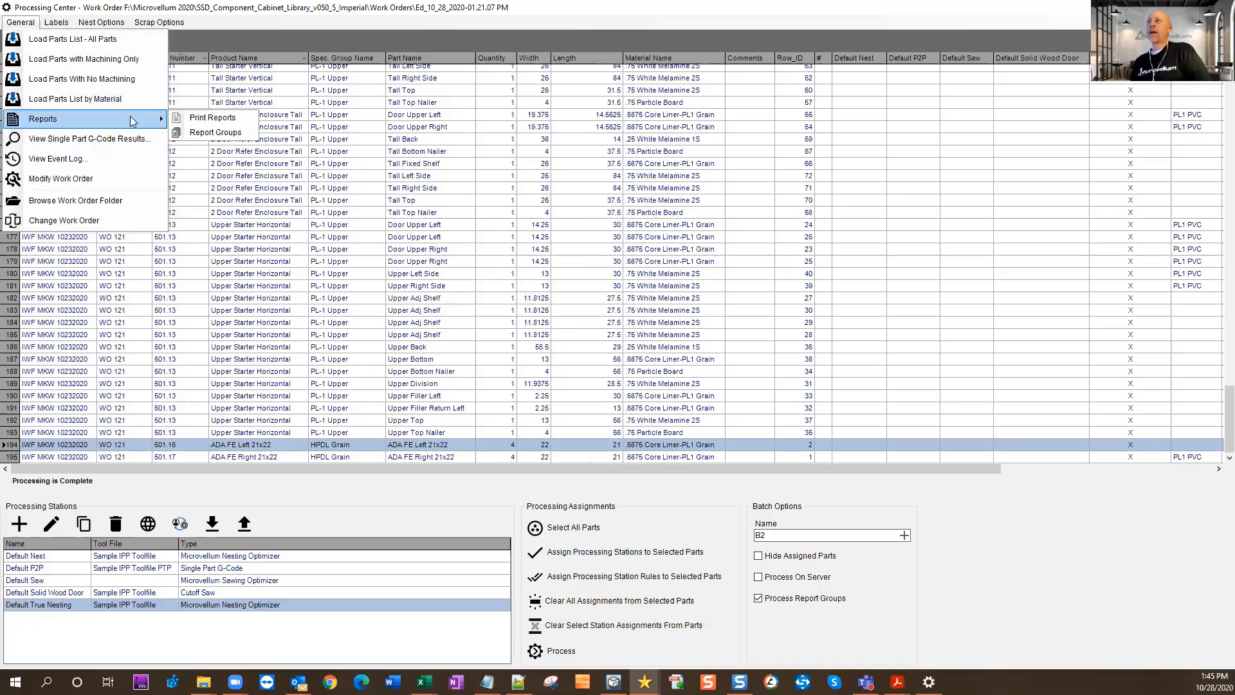
pyautogui.click(217, 120)
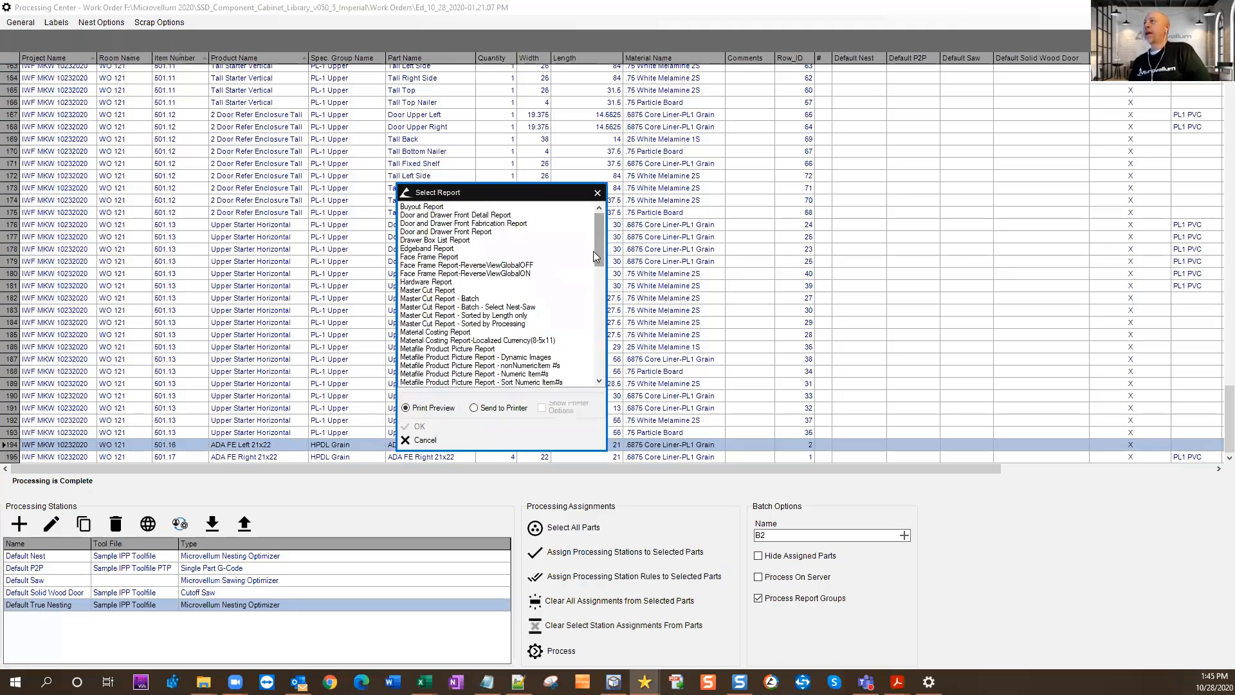
pyautogui.moveTo(597, 249); pyautogui.dragTo(602, 348)
pyautogui.click(463, 241)
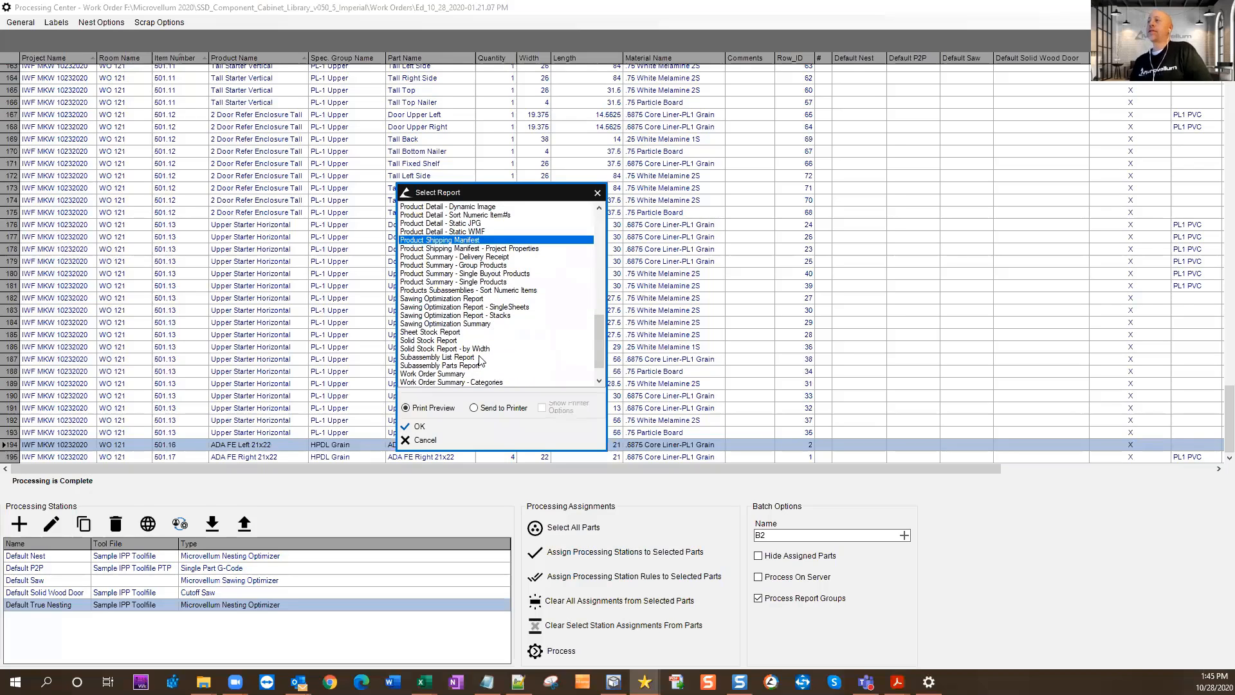
pyautogui.click(419, 428)
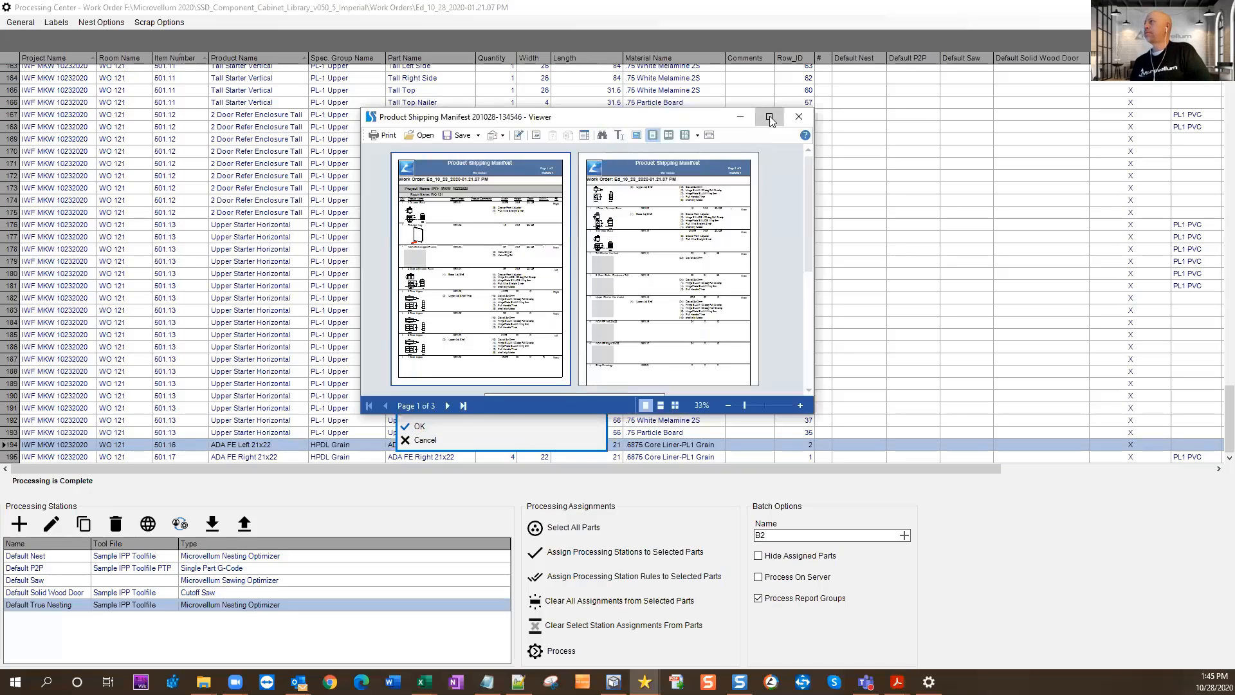
# Review all pages of the Product Shipping Manifest at full window size, and close the preview.
pyautogui.click(769, 119)
pyautogui.scroll(-2, 727, 349)
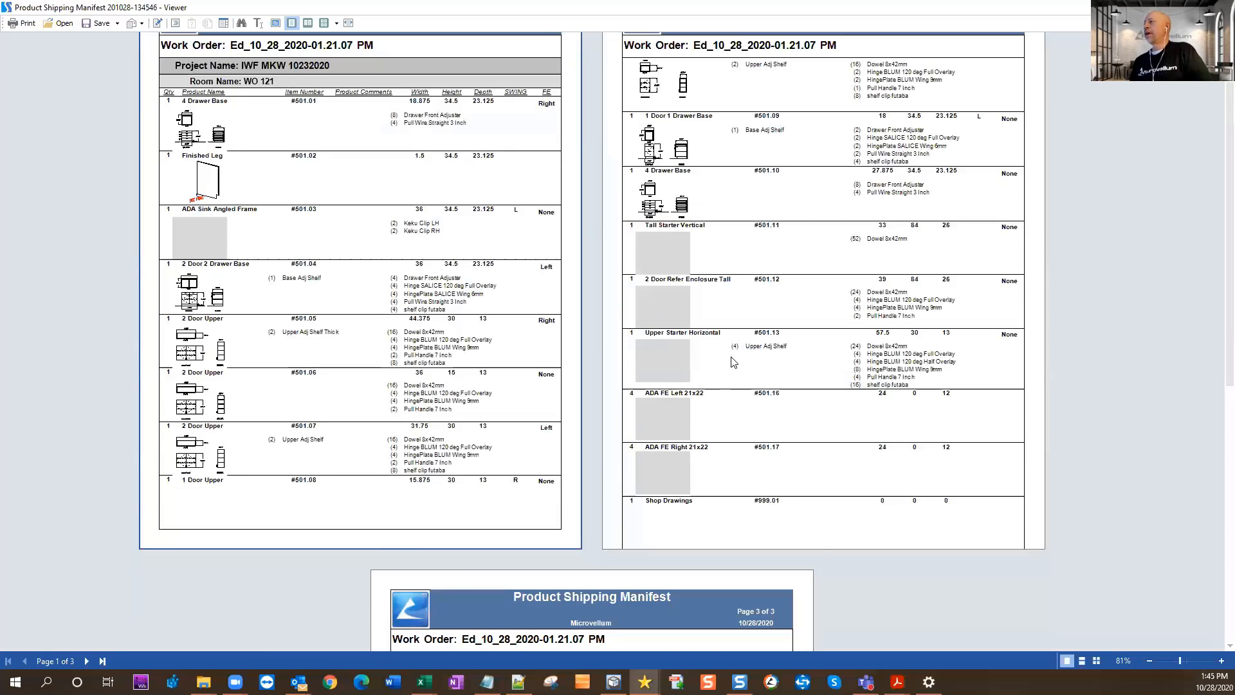
pyautogui.scroll(-2, 732, 363)
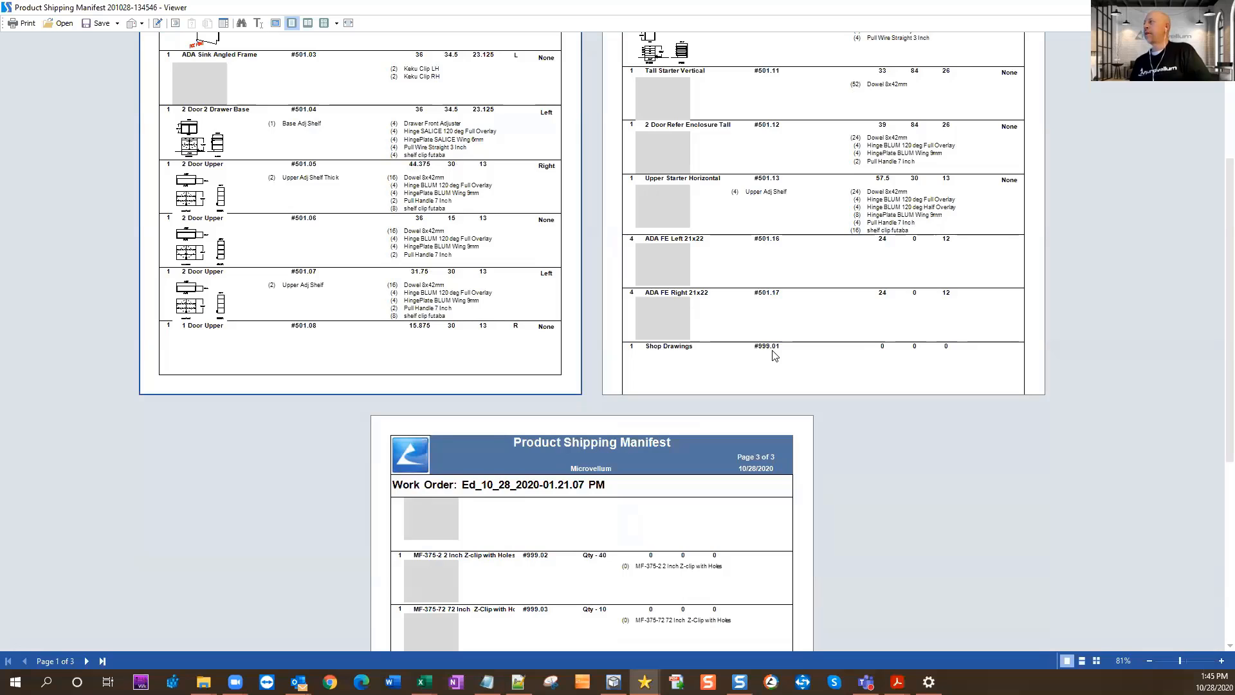
pyautogui.scroll(-2, 779, 357)
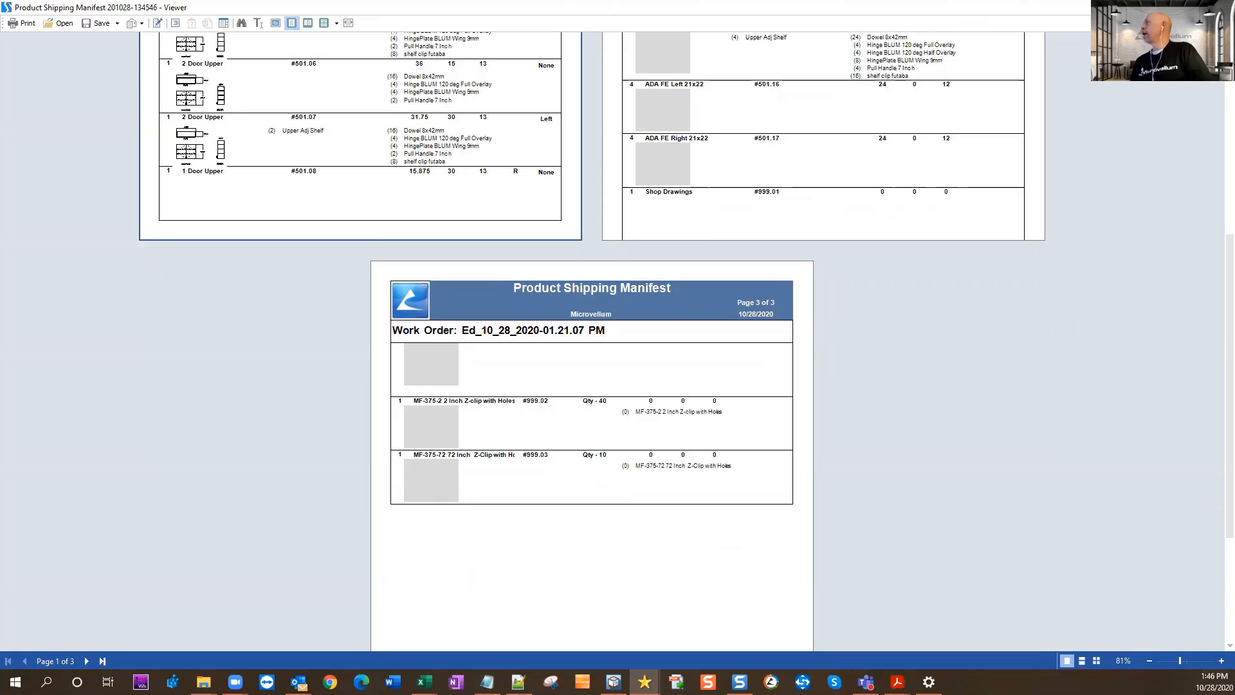
pyautogui.click(1220, 7)
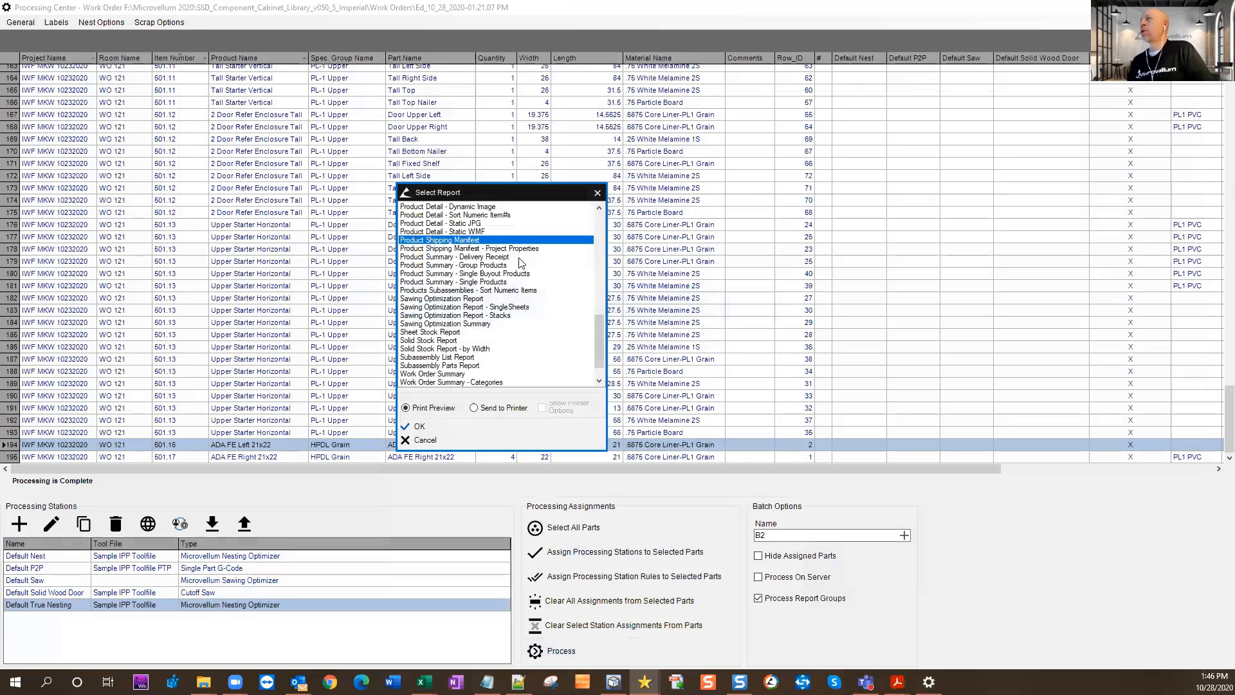
# Preview the Product Summary - Delivery Receipt report at full window size, review its product list and close it.
pyautogui.click(502, 258)
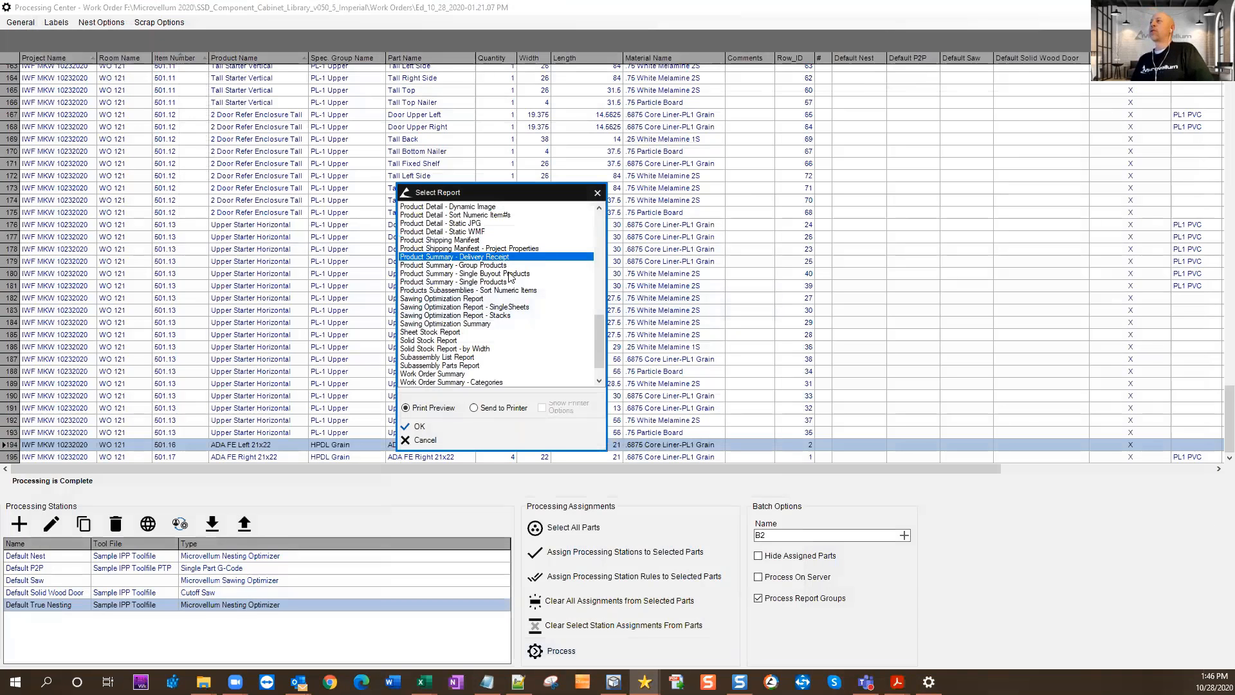
pyautogui.click(411, 427)
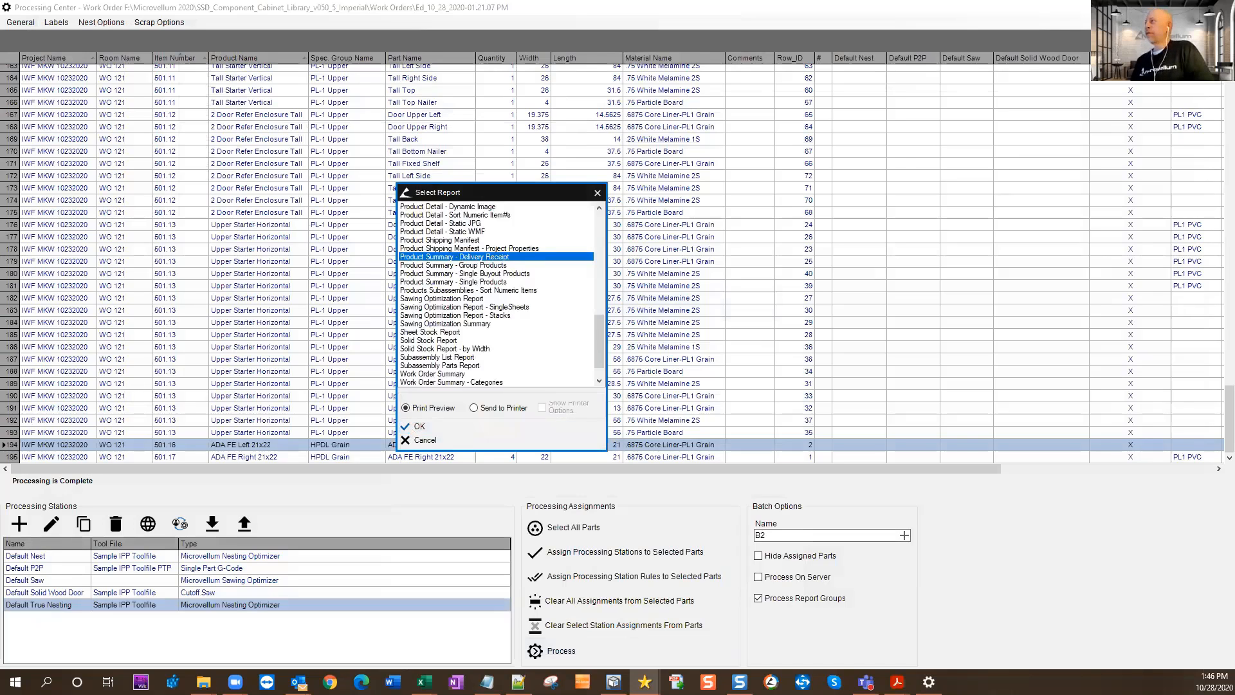
pyautogui.click(847, 124)
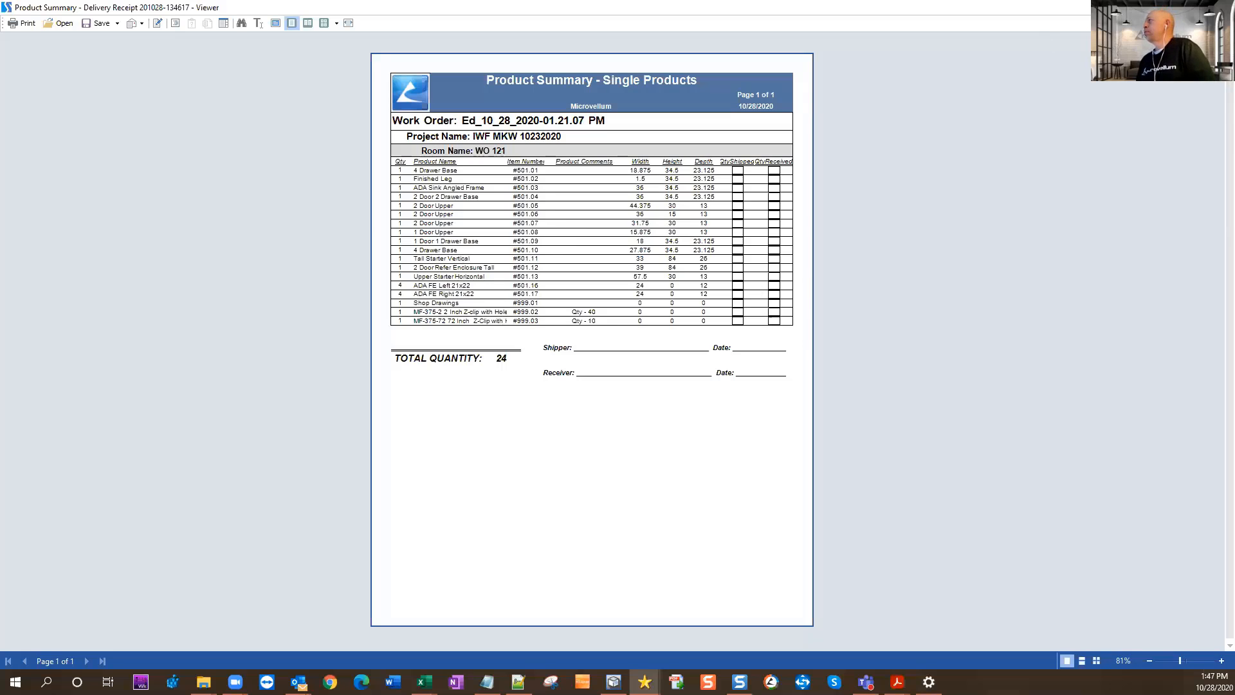
pyautogui.click(1220, 7)
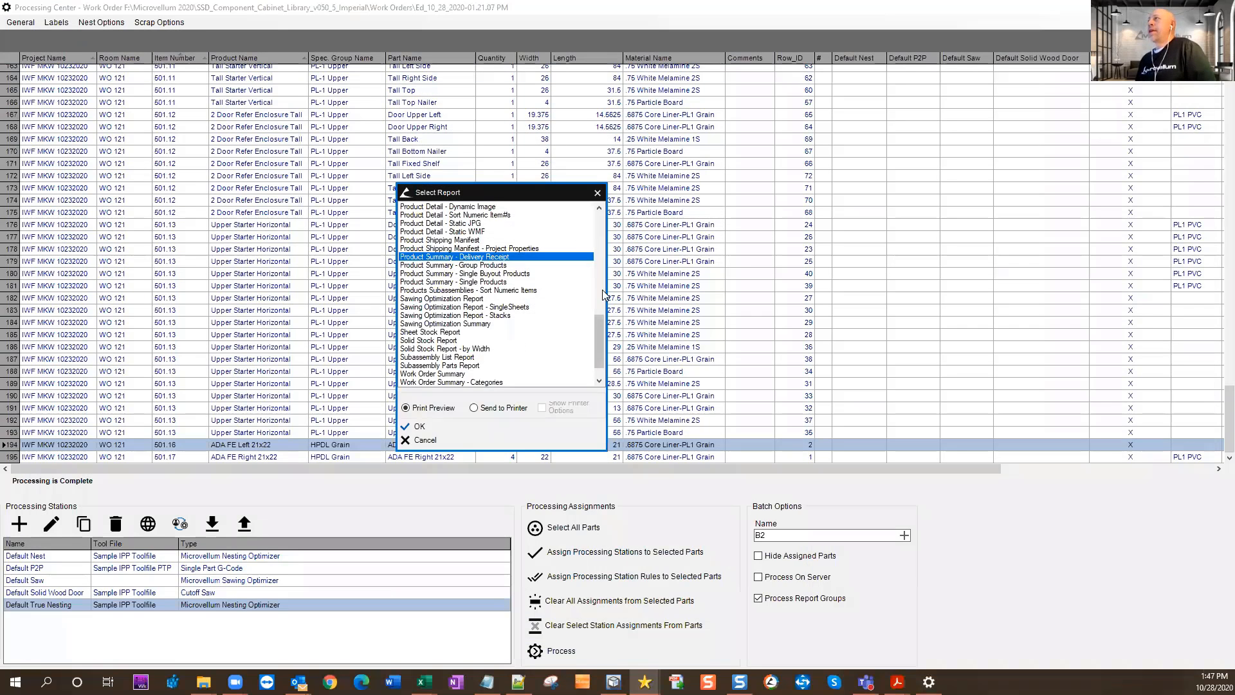
# Generate the Work Order Summary report for batch B1 as a print preview.
pyautogui.moveTo(601, 351); pyautogui.dragTo(606, 313)
pyautogui.click(483, 248)
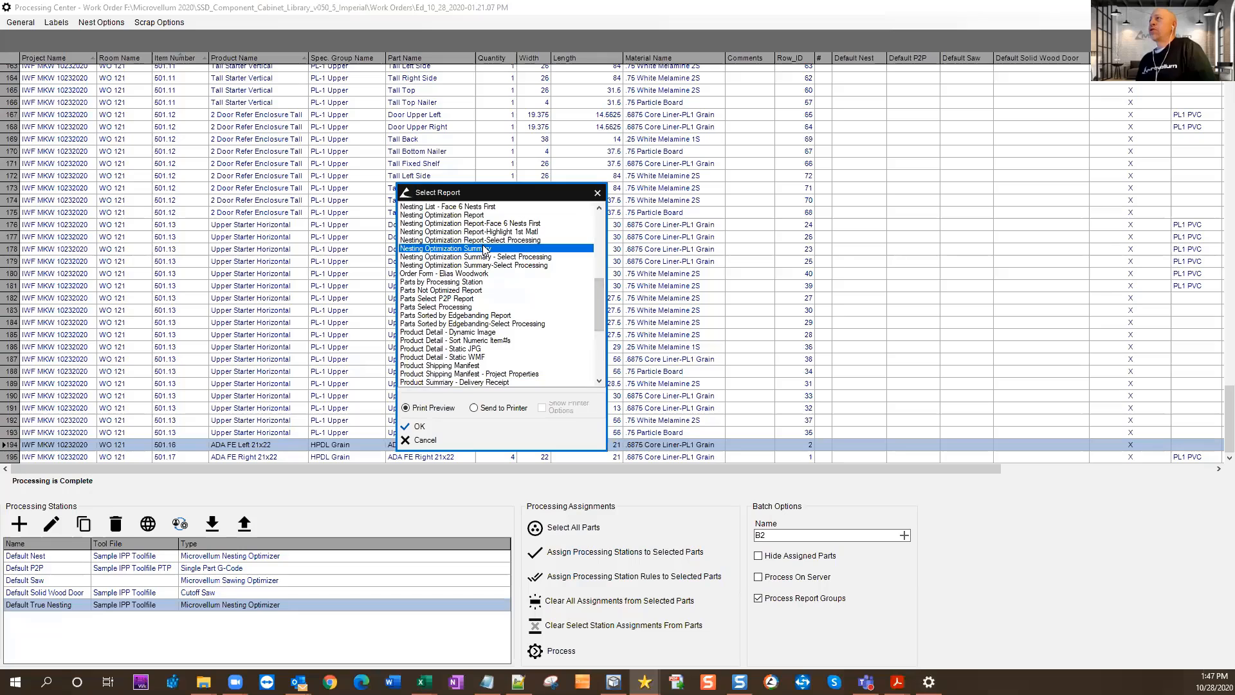
pyautogui.moveTo(603, 298); pyautogui.dragTo(601, 355)
pyautogui.click(462, 349)
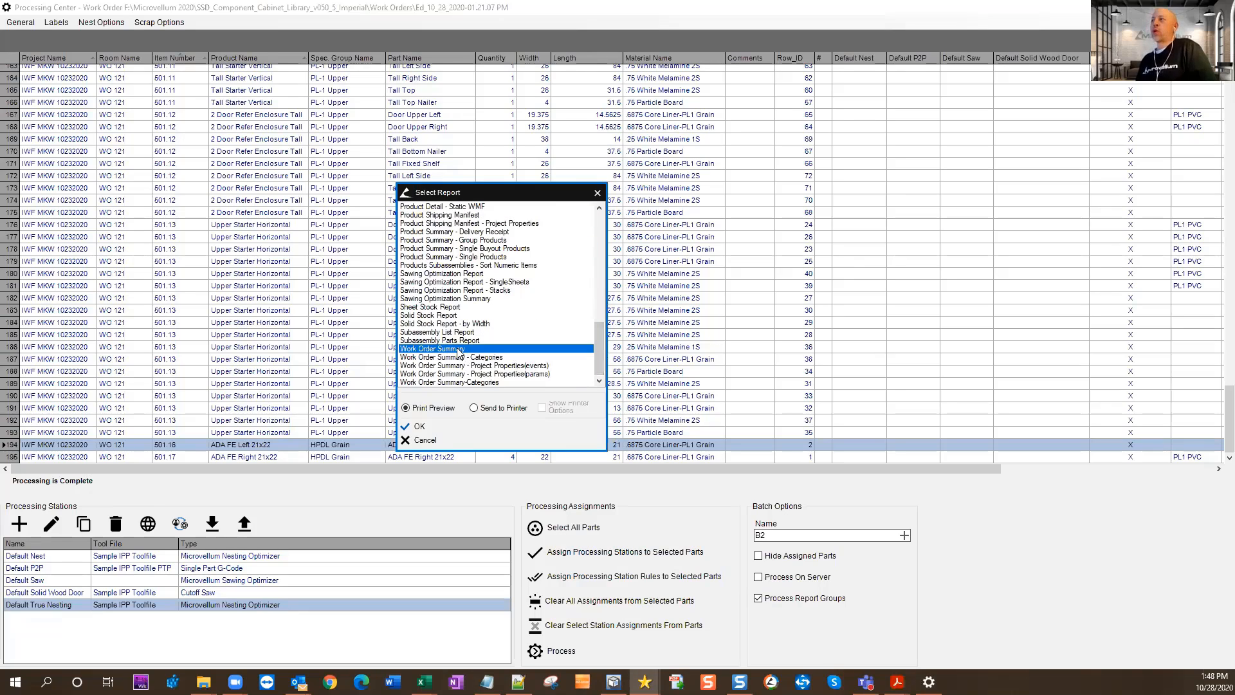
pyautogui.click(443, 427)
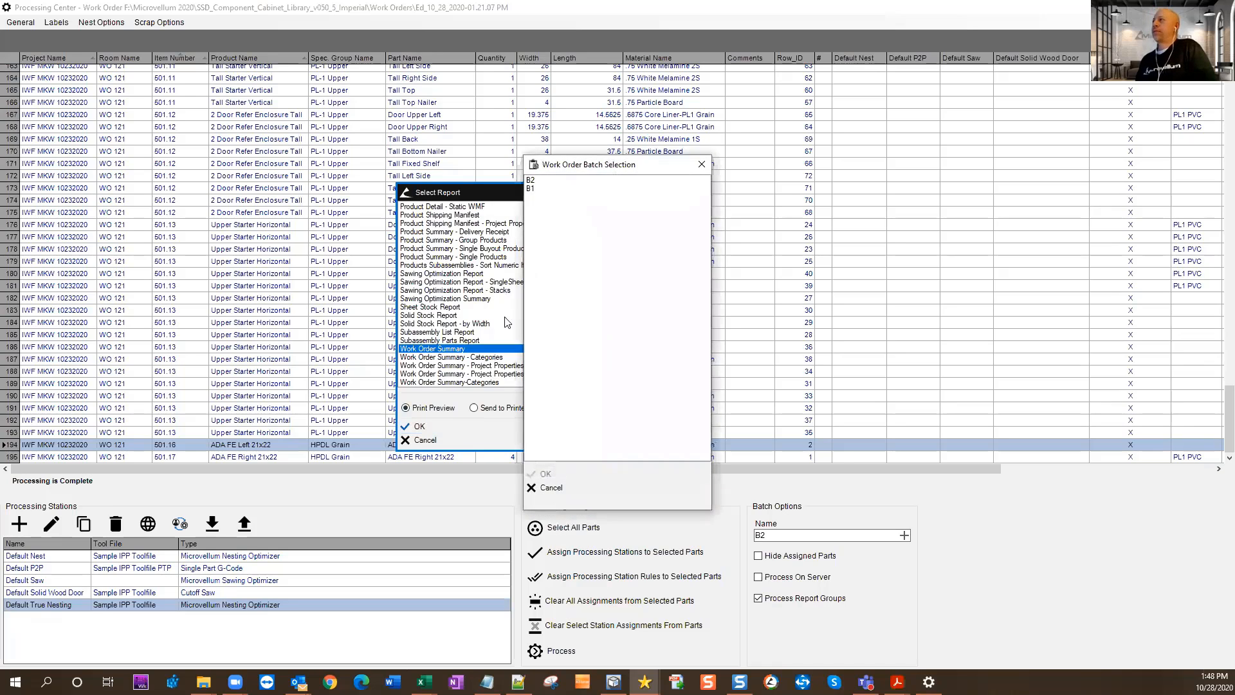
pyautogui.click(537, 189)
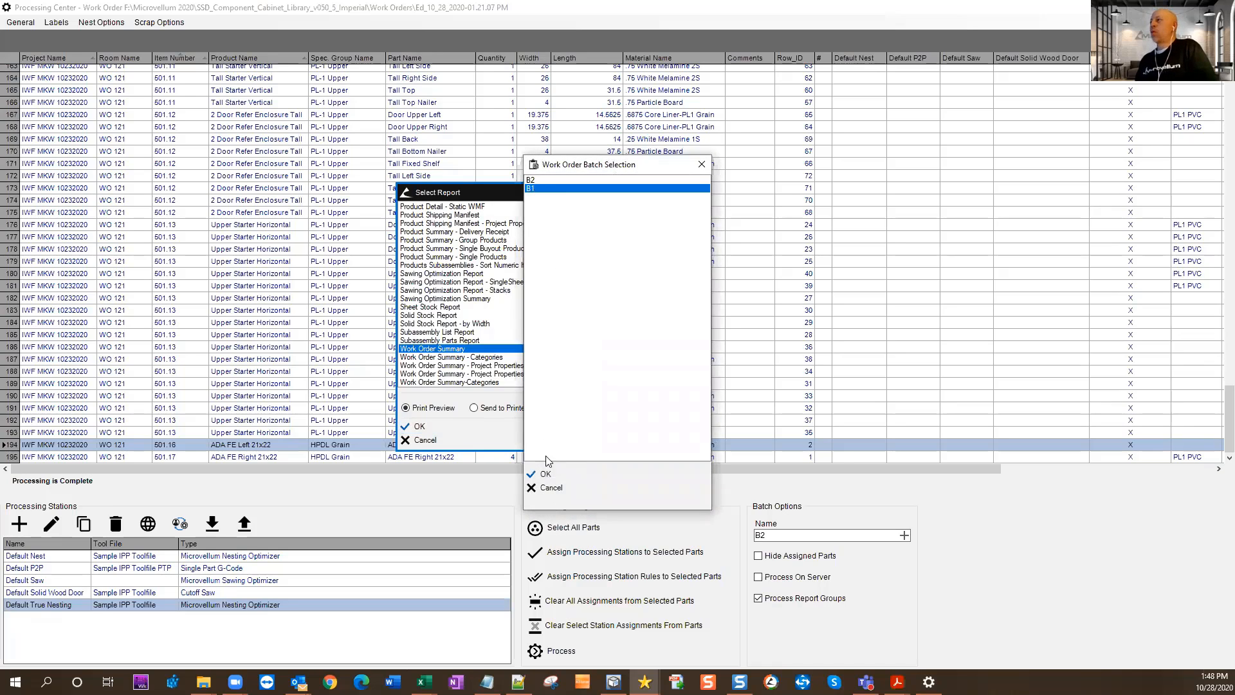
pyautogui.click(547, 474)
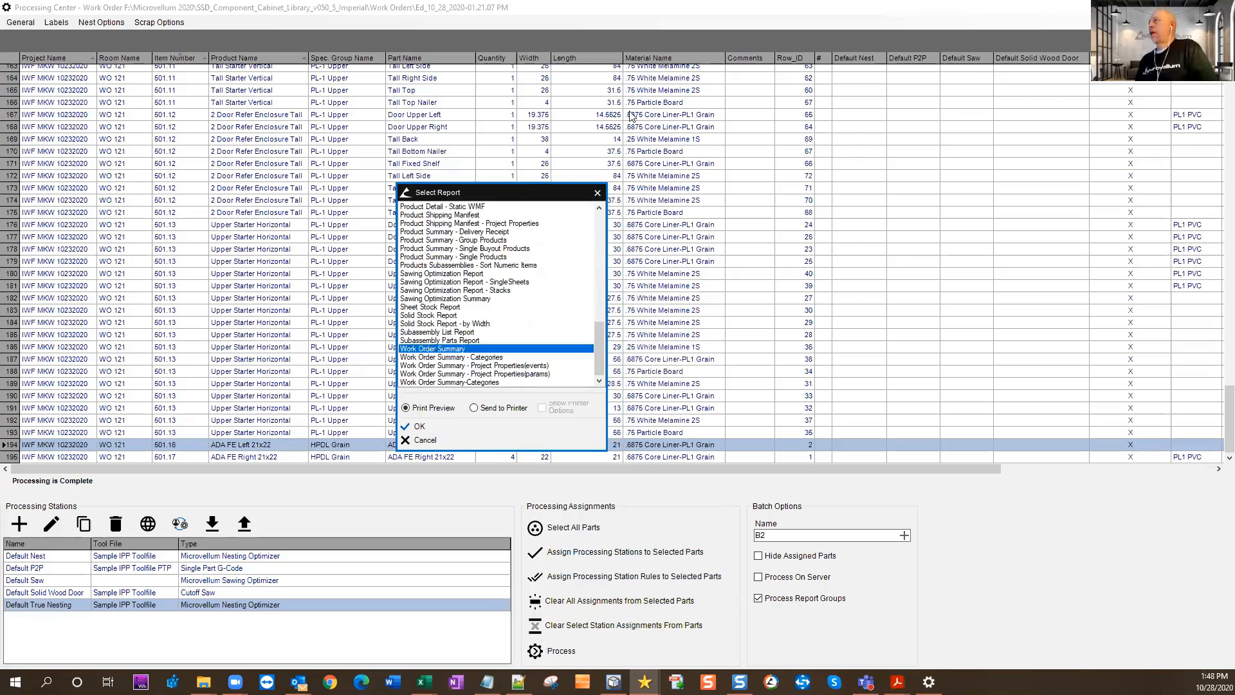
# Export the Work Order Summary report to a Microsoft Excel file named Work Order Summary 201028-134805.xlsx in Downloads.
pyautogui.click(805, 101)
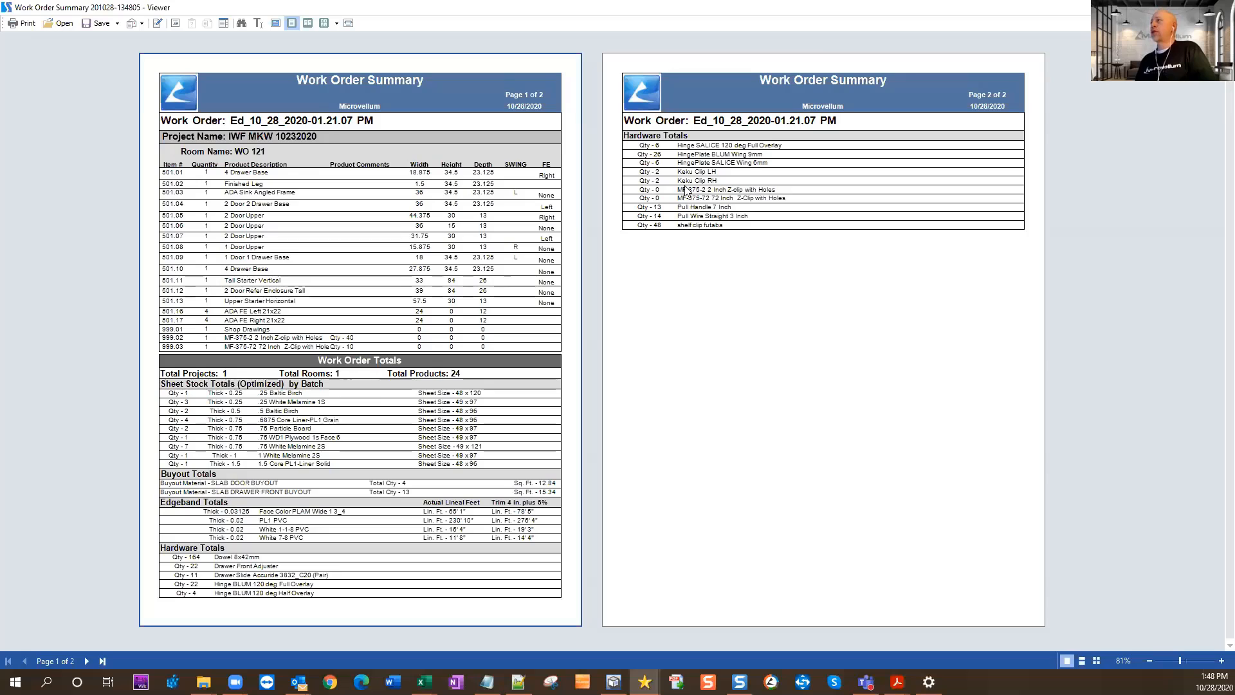
pyautogui.click(655, 194)
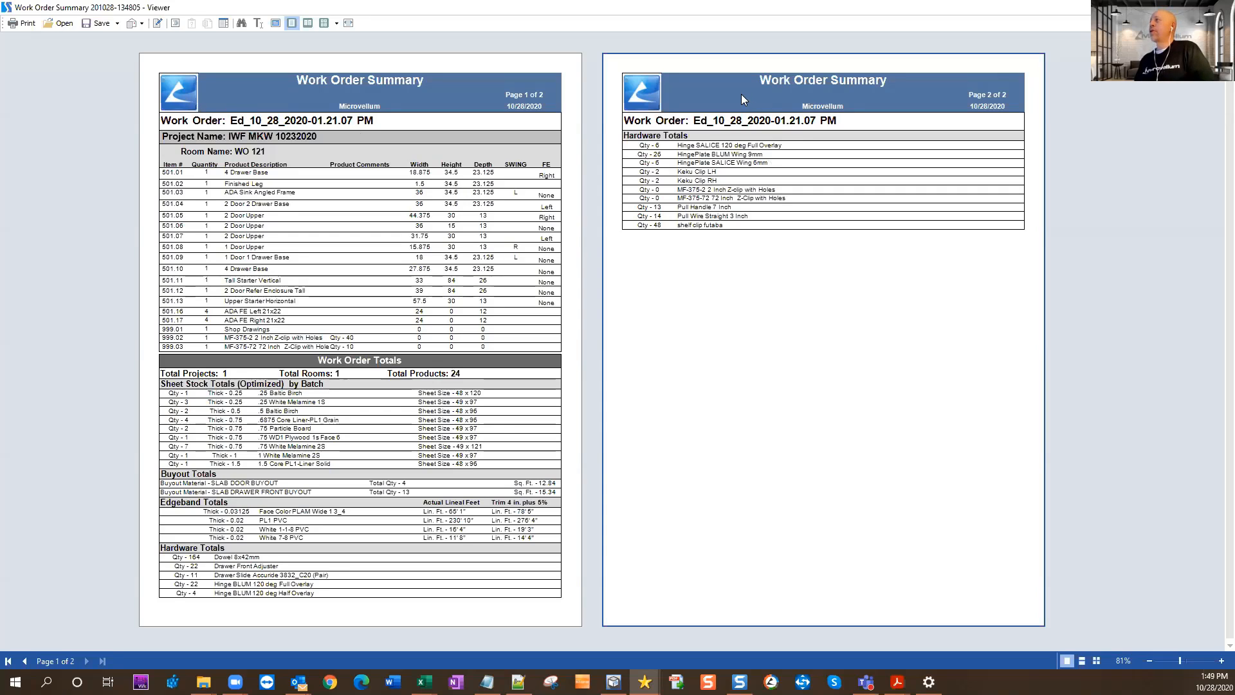
pyautogui.click(111, 25)
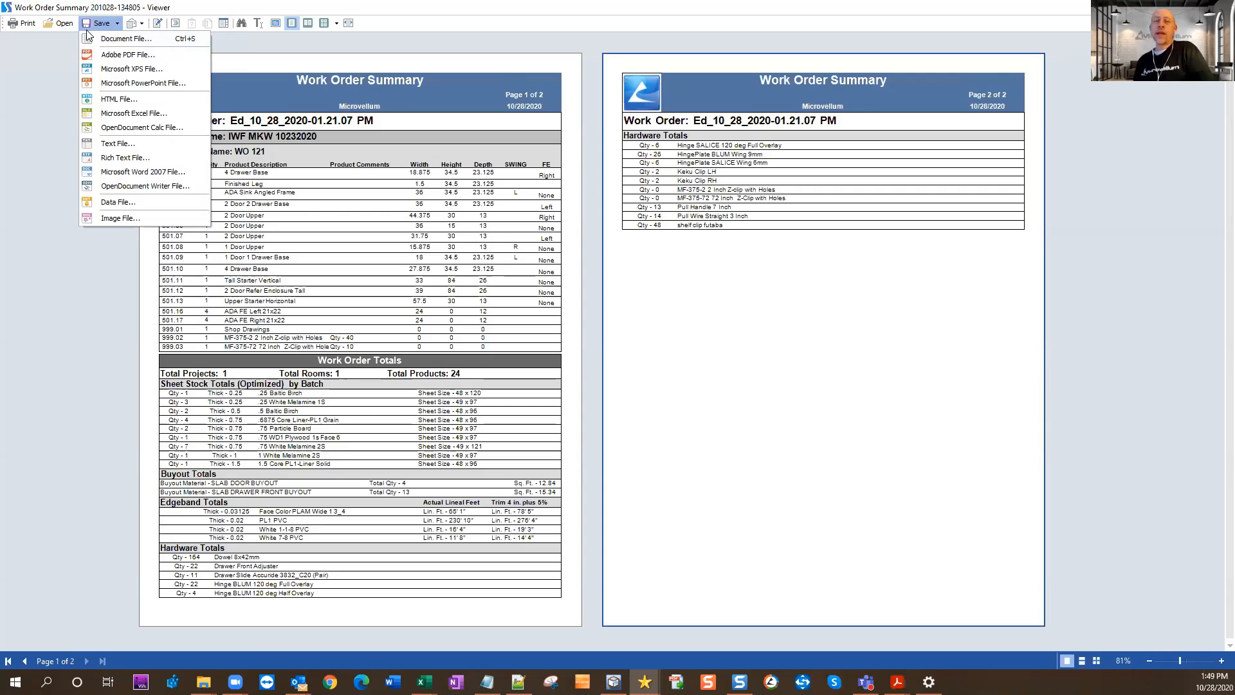
pyautogui.click(133, 115)
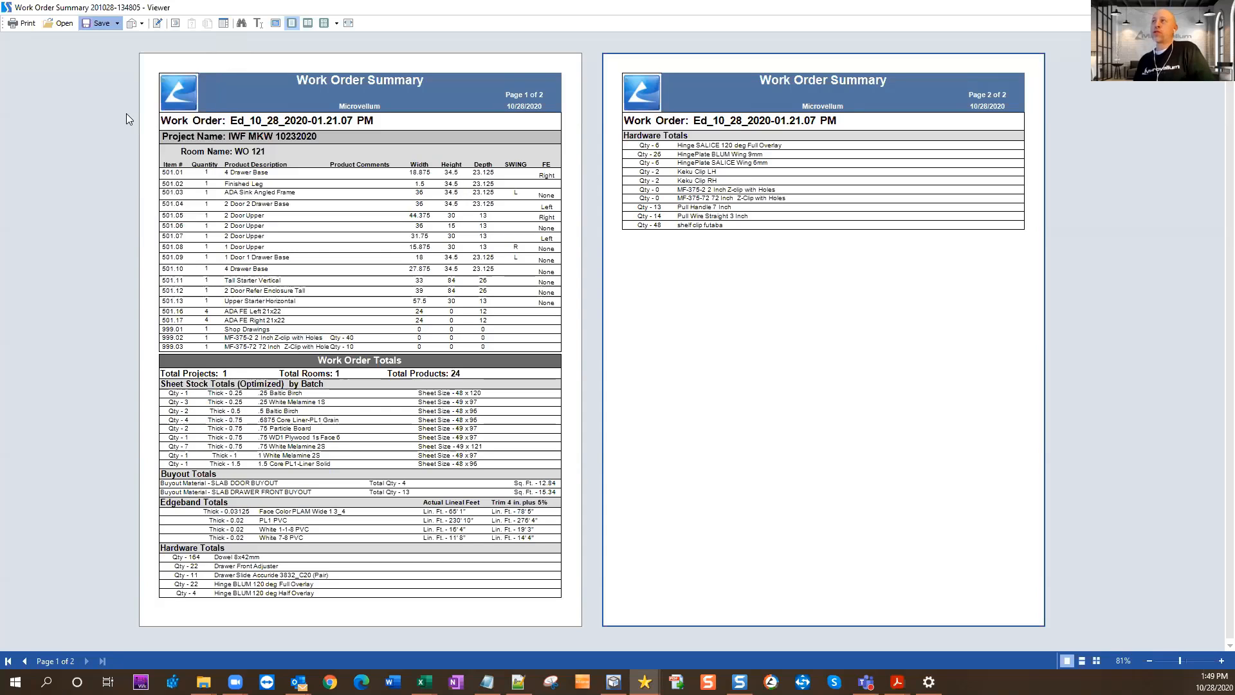
pyautogui.click(645, 510)
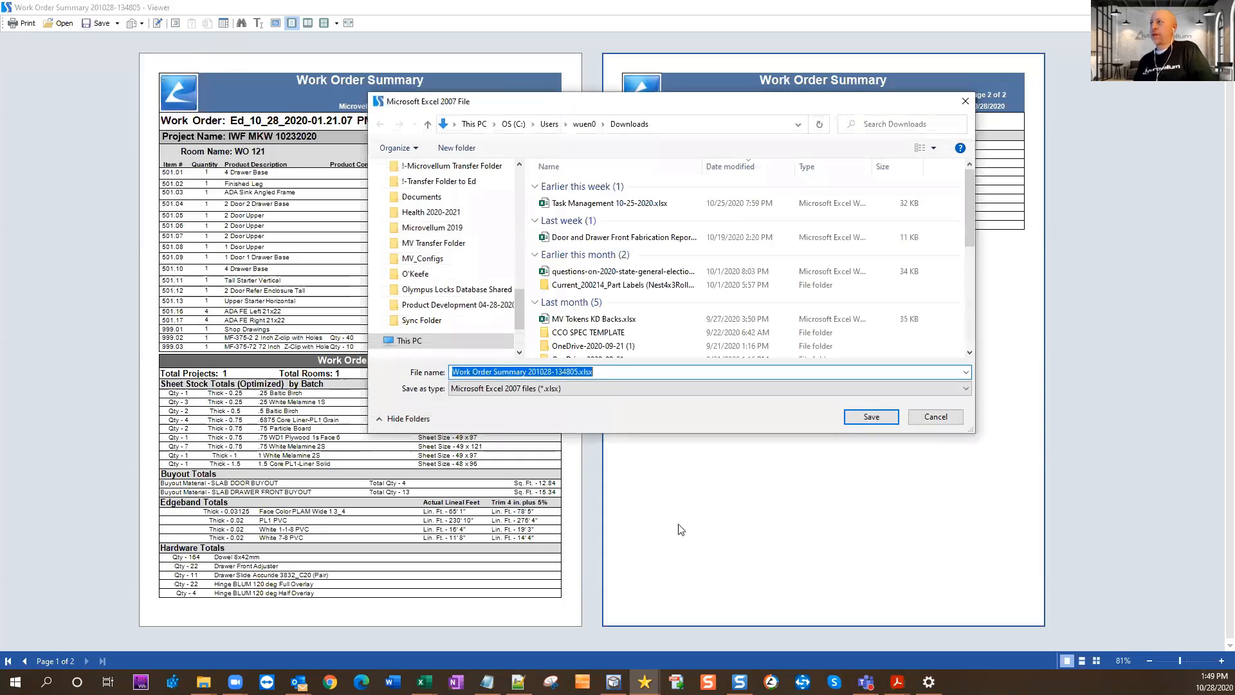
pyautogui.click(888, 419)
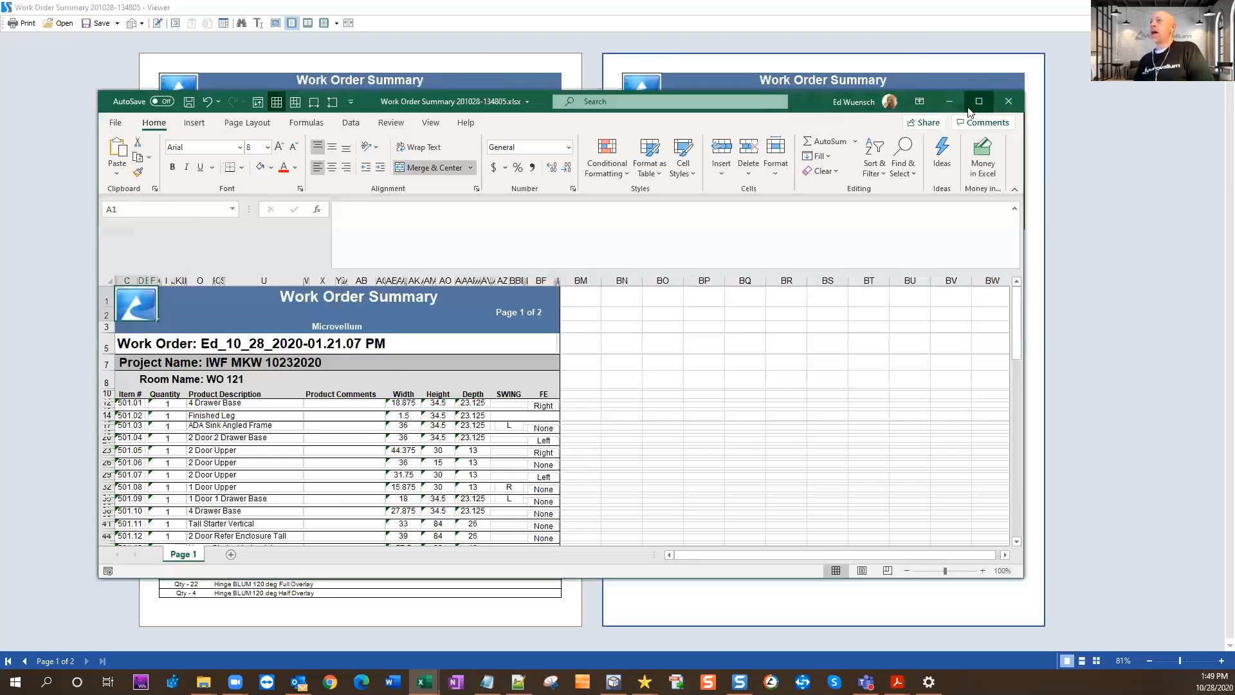
# Set the MF-375-2 2 Inch Z-clip with Holes entry in the exported workbook's hardware totals to Qty - 40.
pyautogui.click(981, 105)
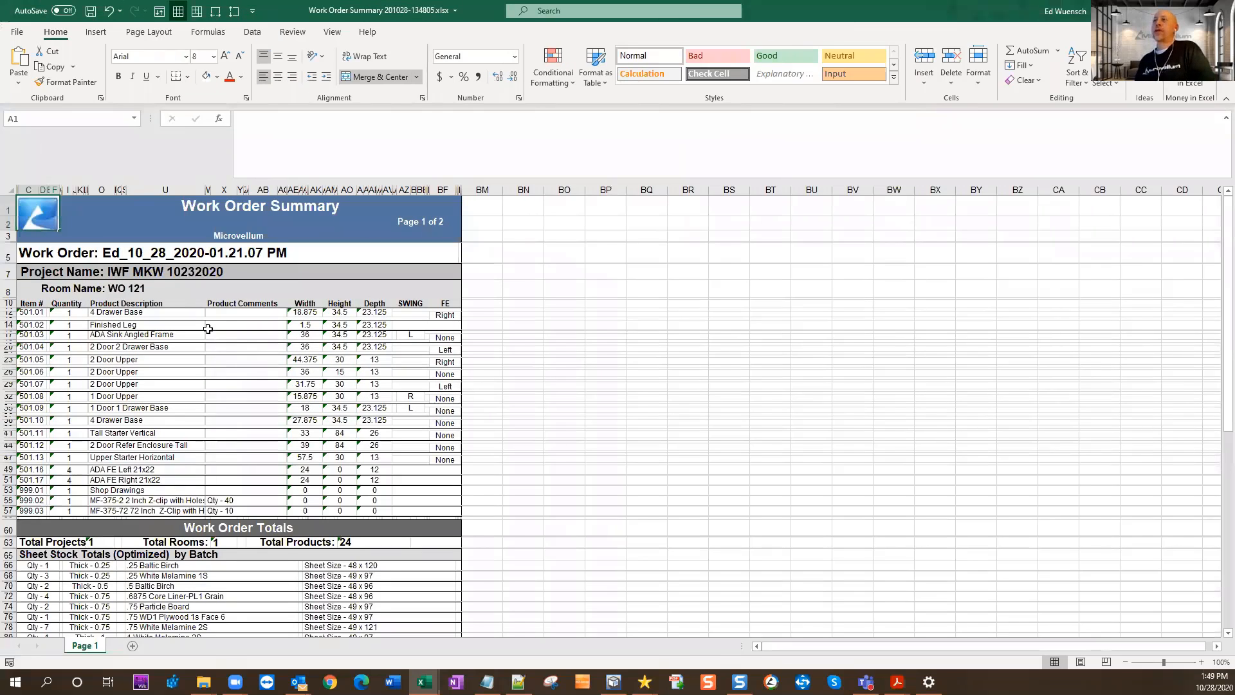
pyautogui.scroll(-3, 206, 336)
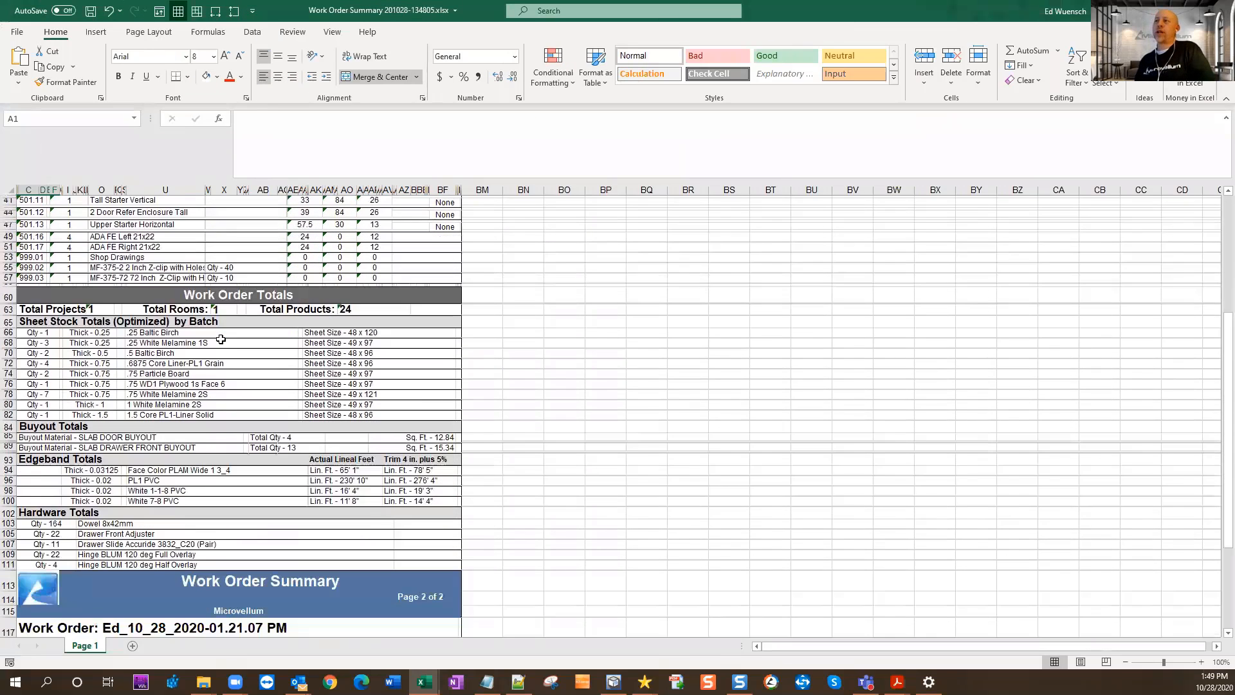
pyautogui.scroll(-3, 222, 336)
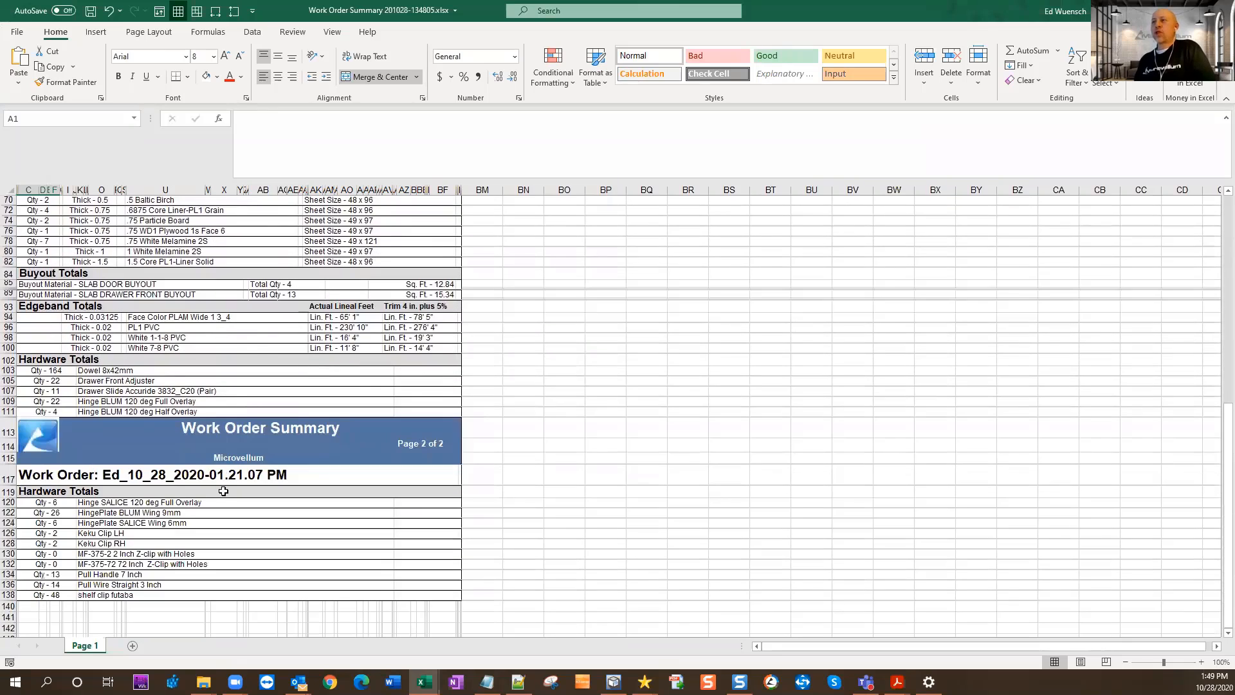
pyautogui.doubleClick(72, 556)
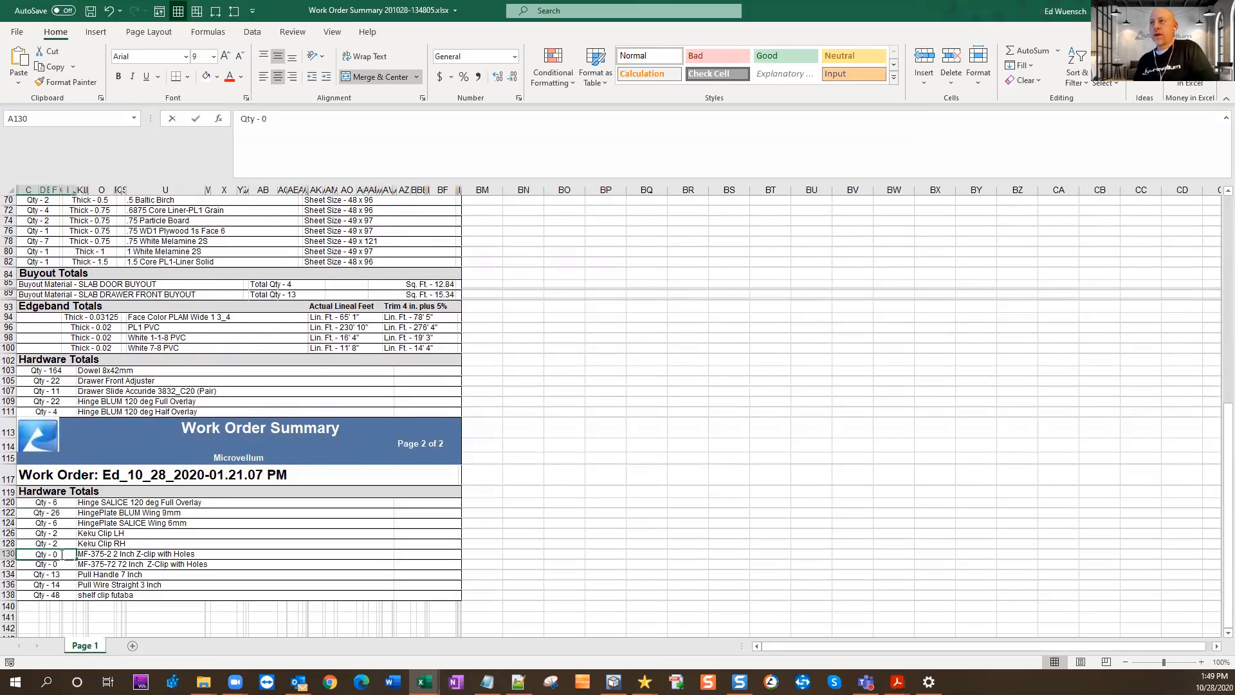
pyautogui.press('BackSpace')
pyautogui.write('40')
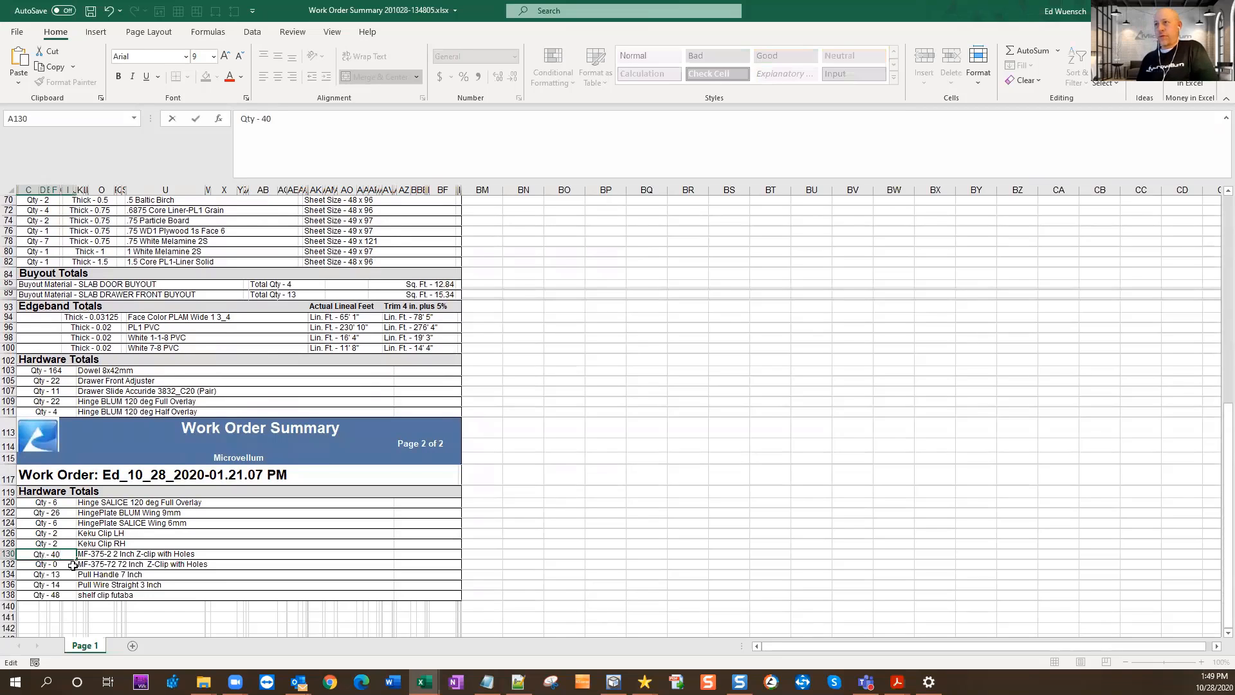
pyautogui.press('Return')
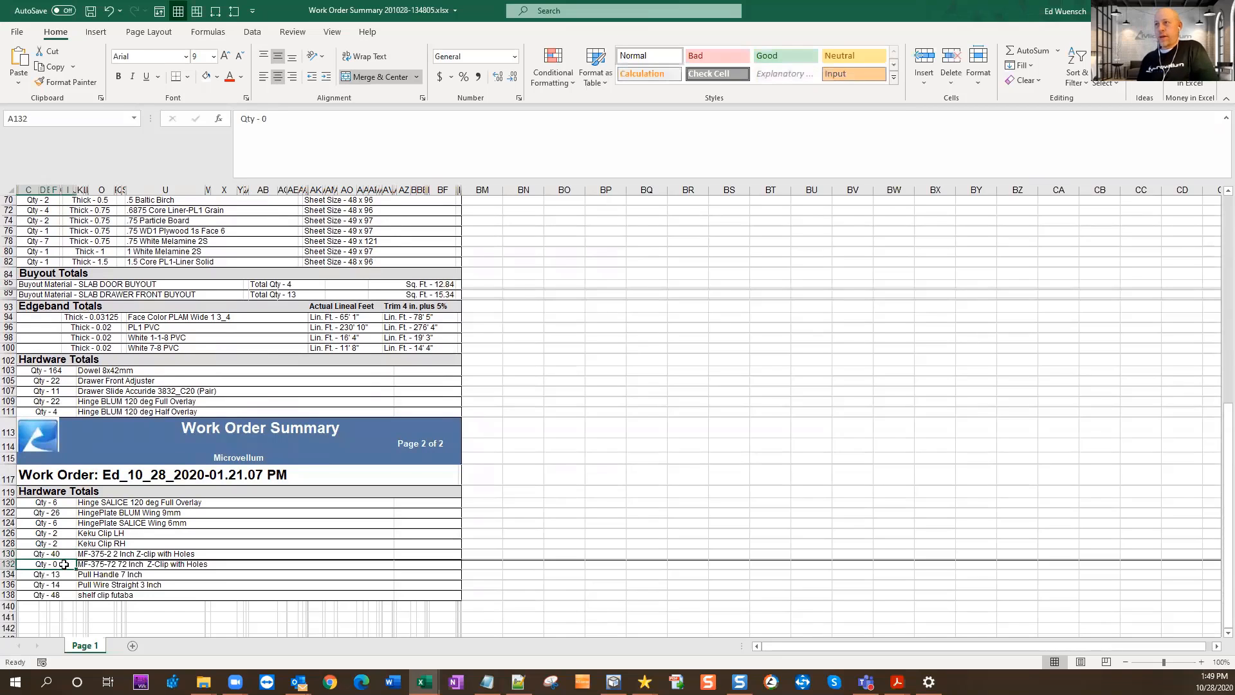
# Set the MF-375-72 72 Inch Z-Clip with Holes entry in the hardware totals to Qty - 10.
pyautogui.doubleClick(65, 564)
pyautogui.press('BackSpace')
pyautogui.write('10')
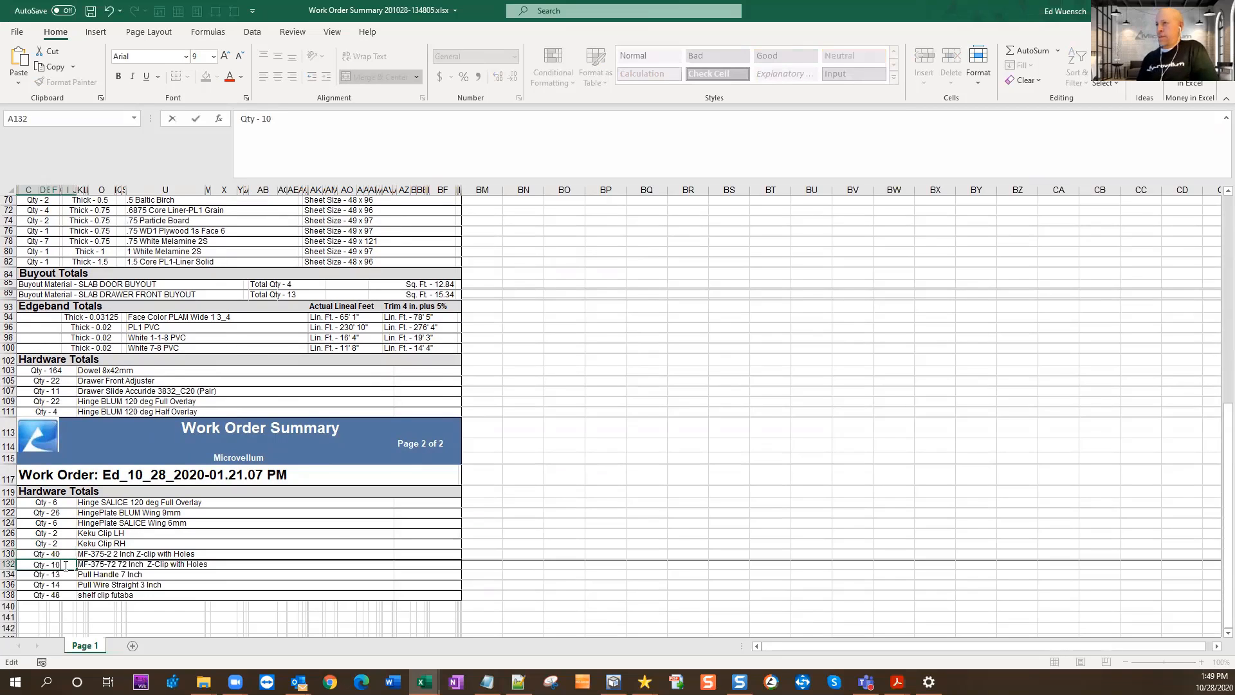
pyautogui.click(700, 479)
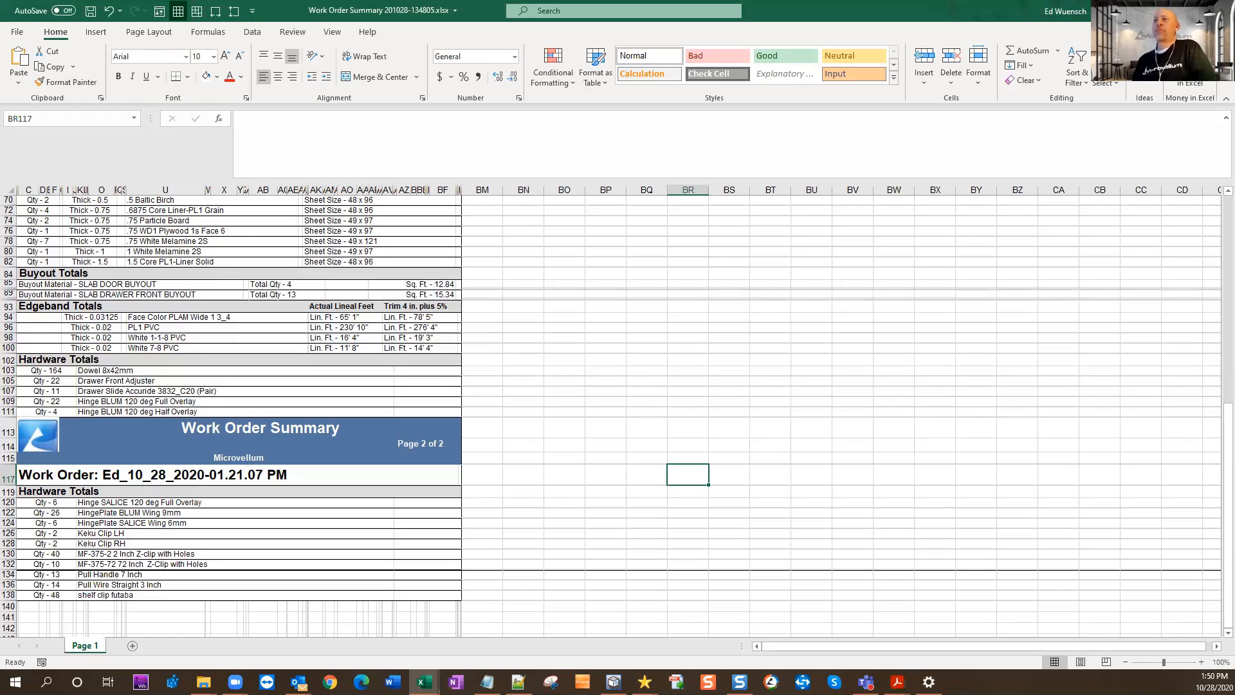
# Print the edited workbook with the CutePDF Writer printer and check the hardware totals in the resulting PDF.
pyautogui.click(13, 32)
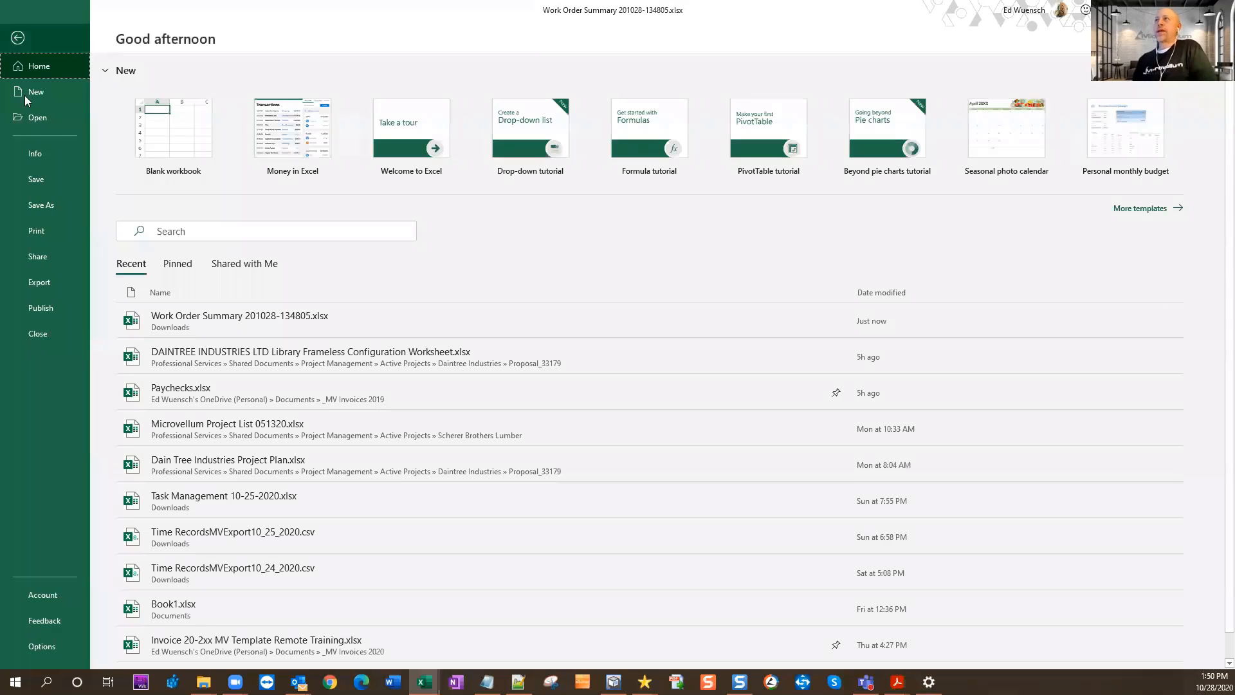
pyautogui.click(53, 233)
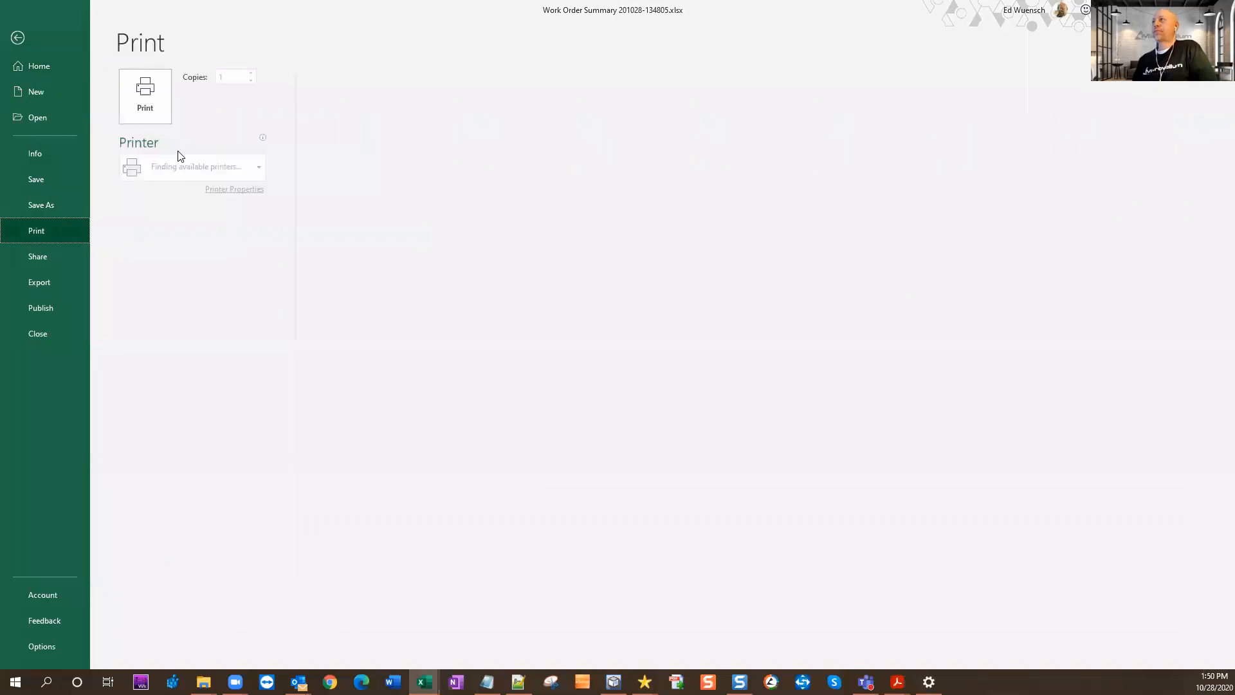
pyautogui.click(189, 169)
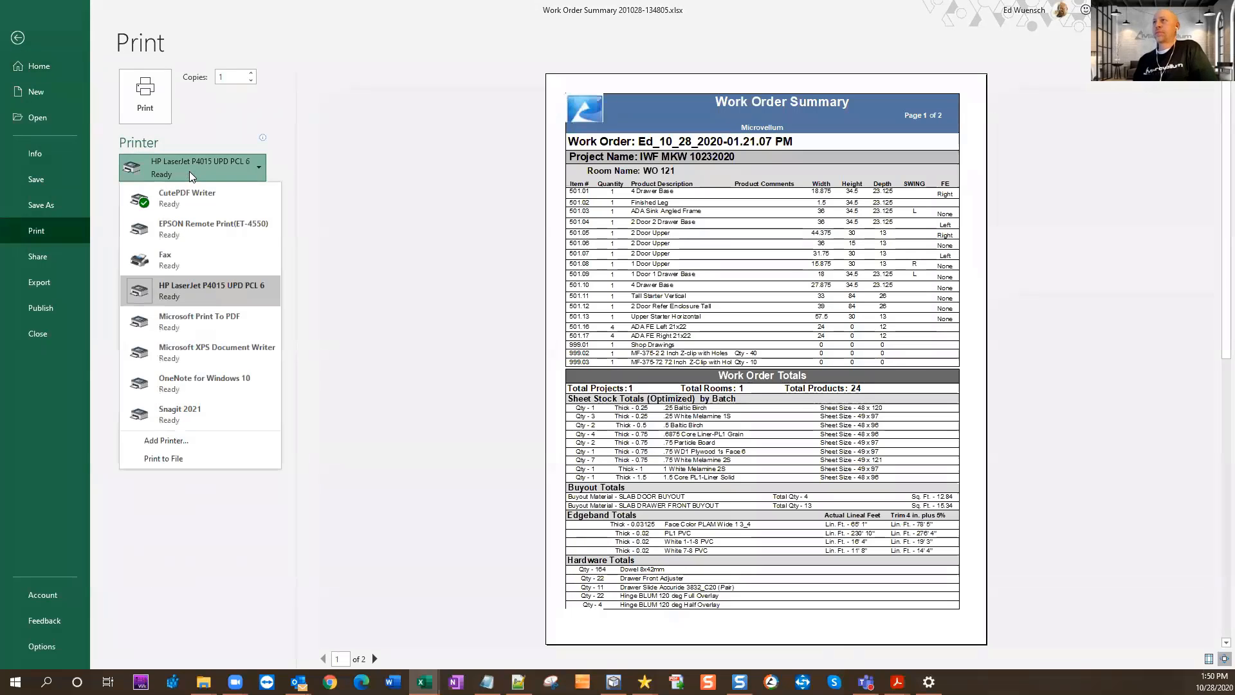
pyautogui.click(189, 196)
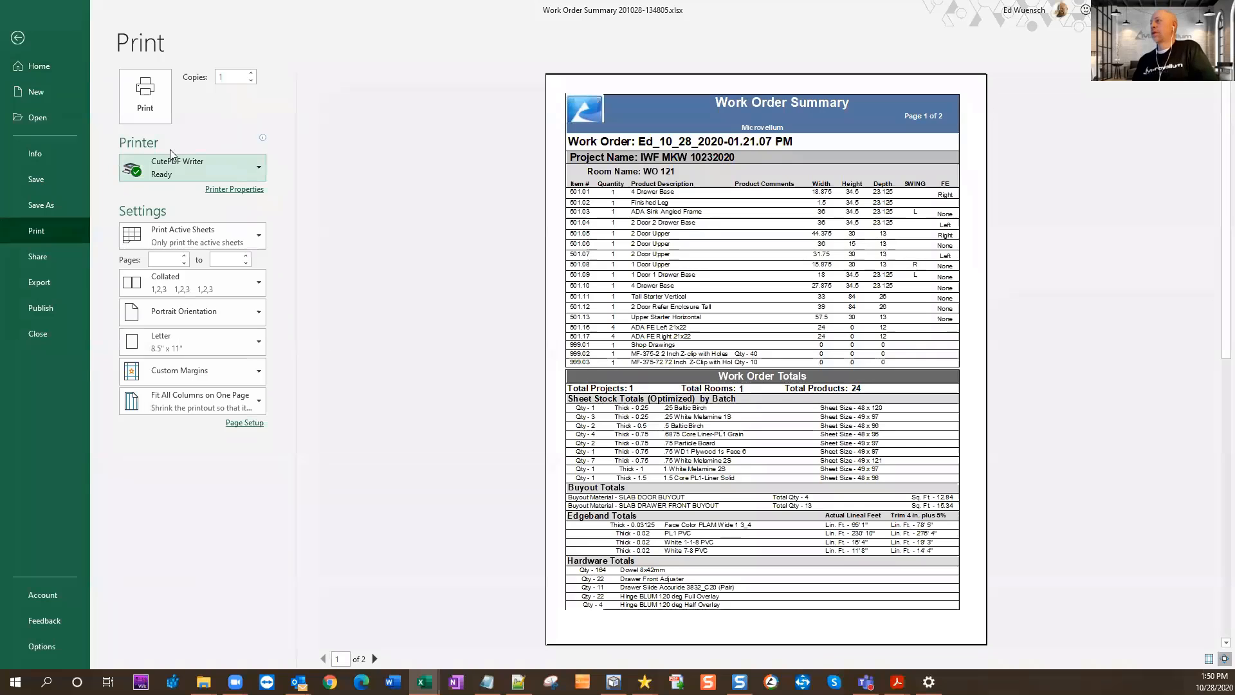
pyautogui.click(148, 95)
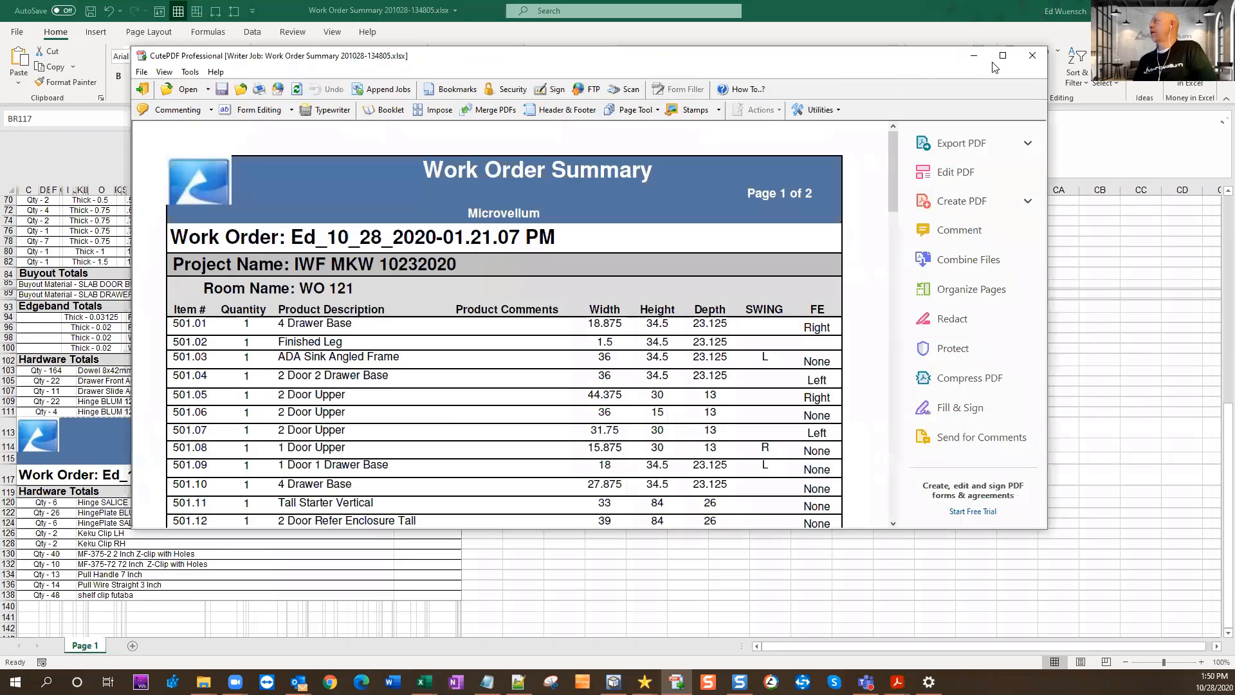
pyautogui.scroll(-9, 640, 354)
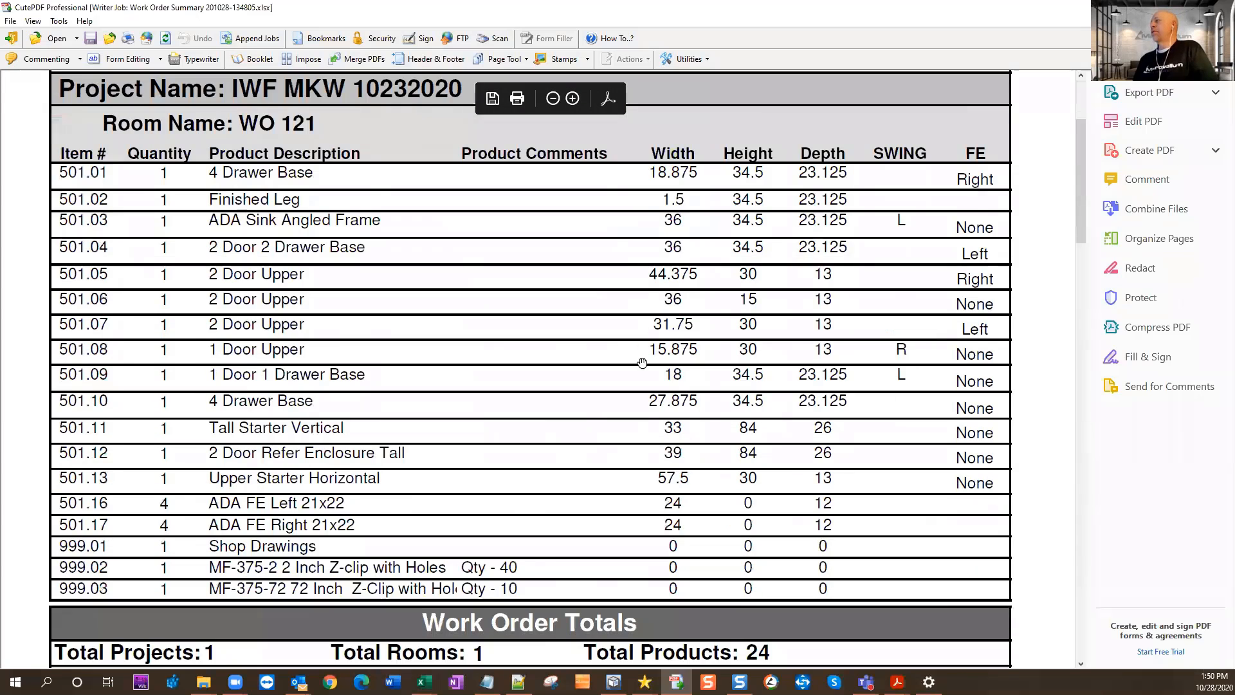
pyautogui.scroll(-12, 633, 344)
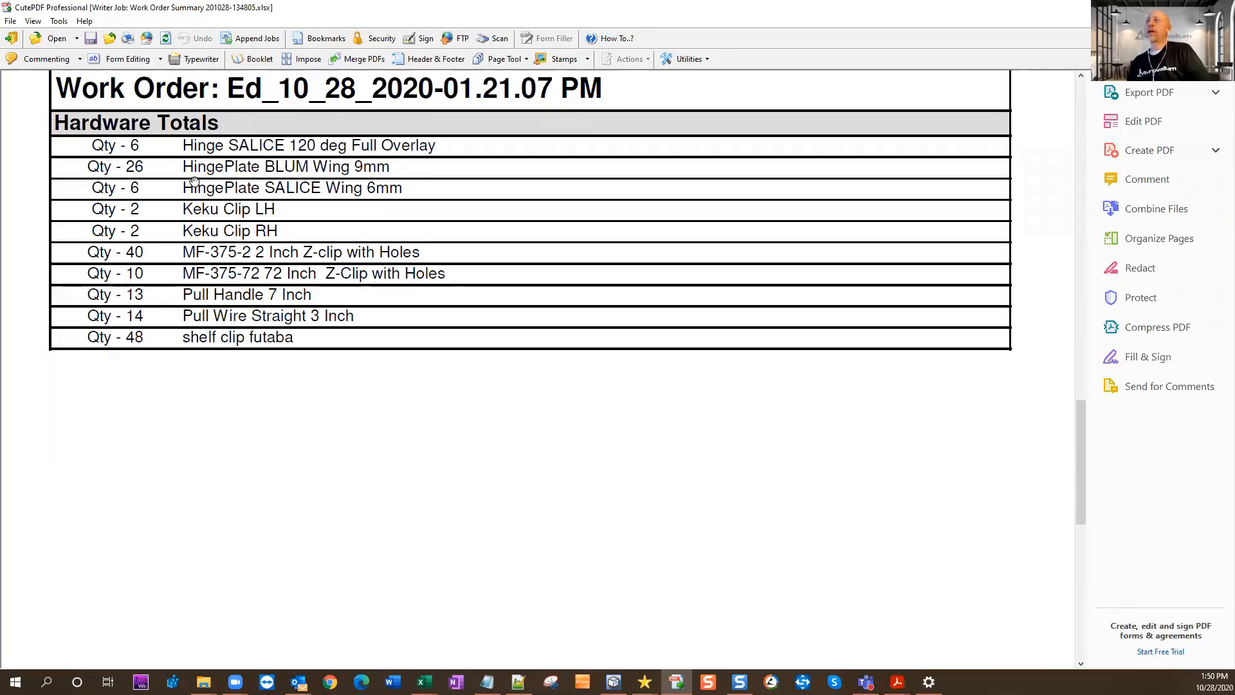
pyautogui.scroll(3, 166, 172)
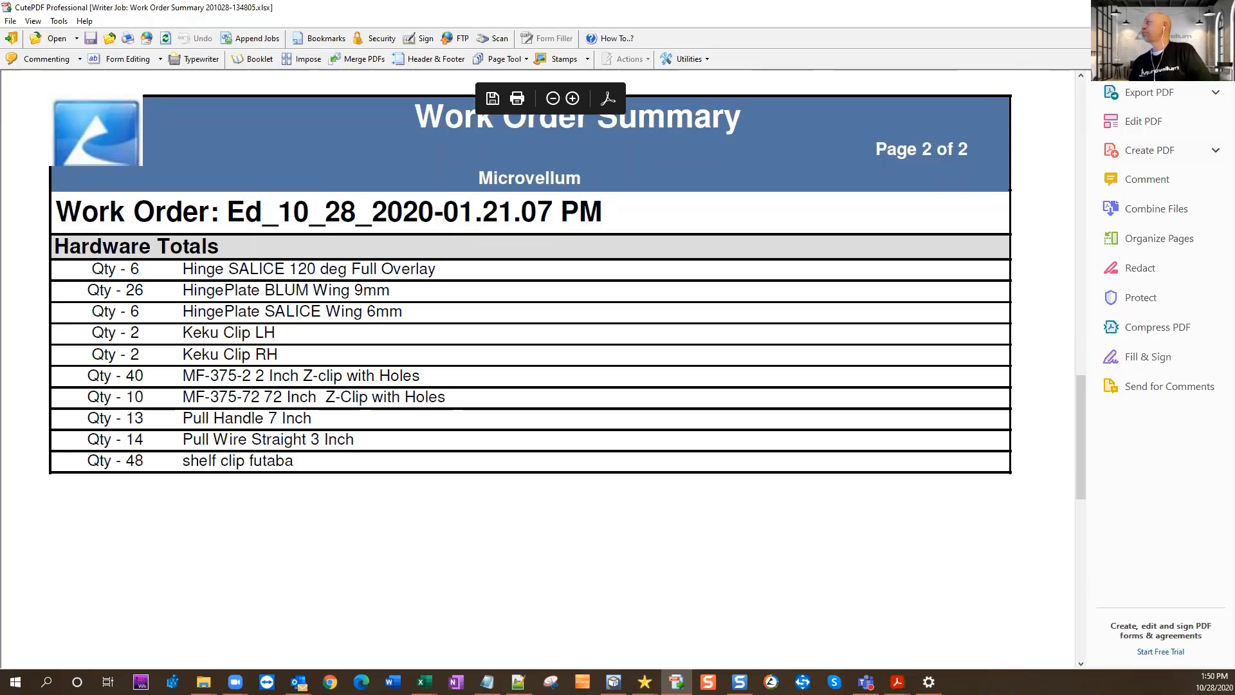
# Return to the Work Order Summary preview, then close it and the report selection.
pyautogui.hotkey('alt', 'Tab')
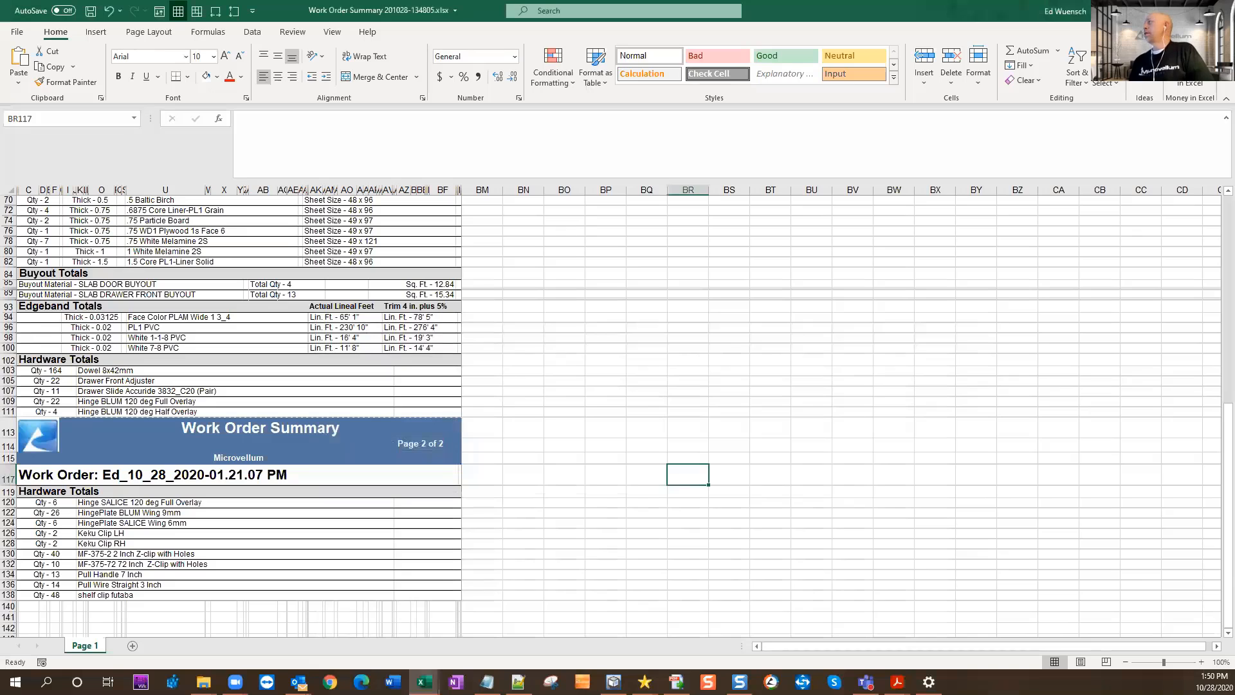
pyautogui.hotkey('alt', 'Tab')
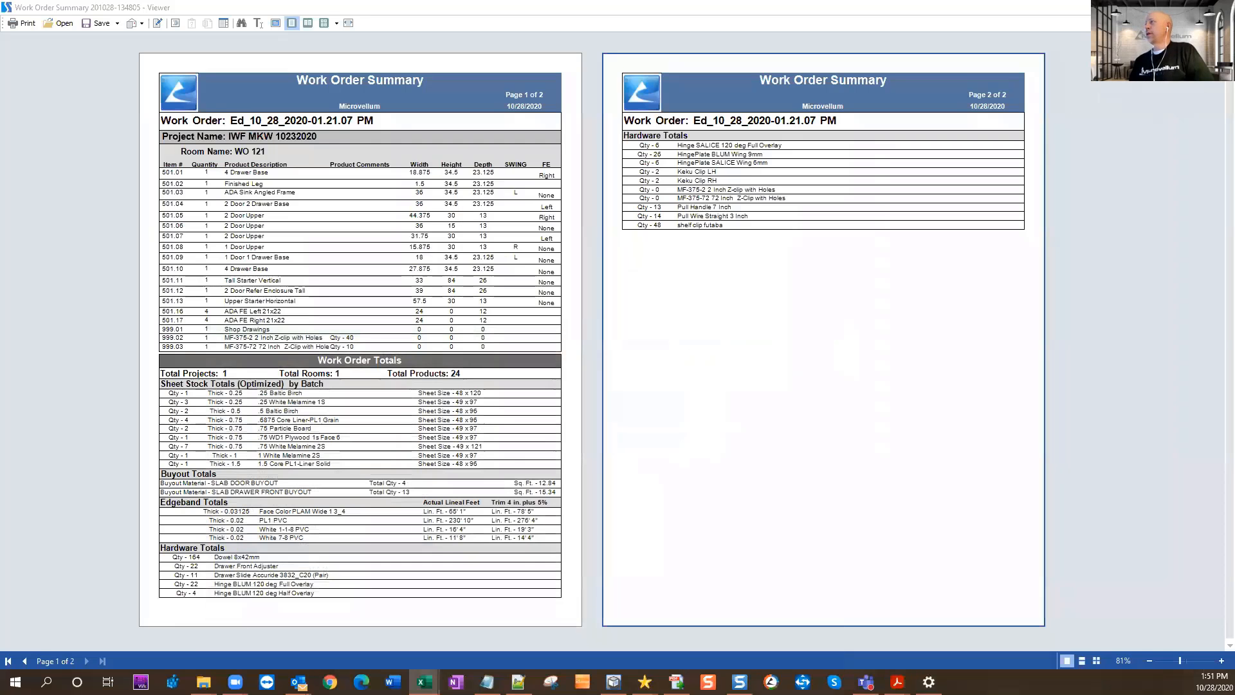
pyautogui.hotkey('alt', 'F4')
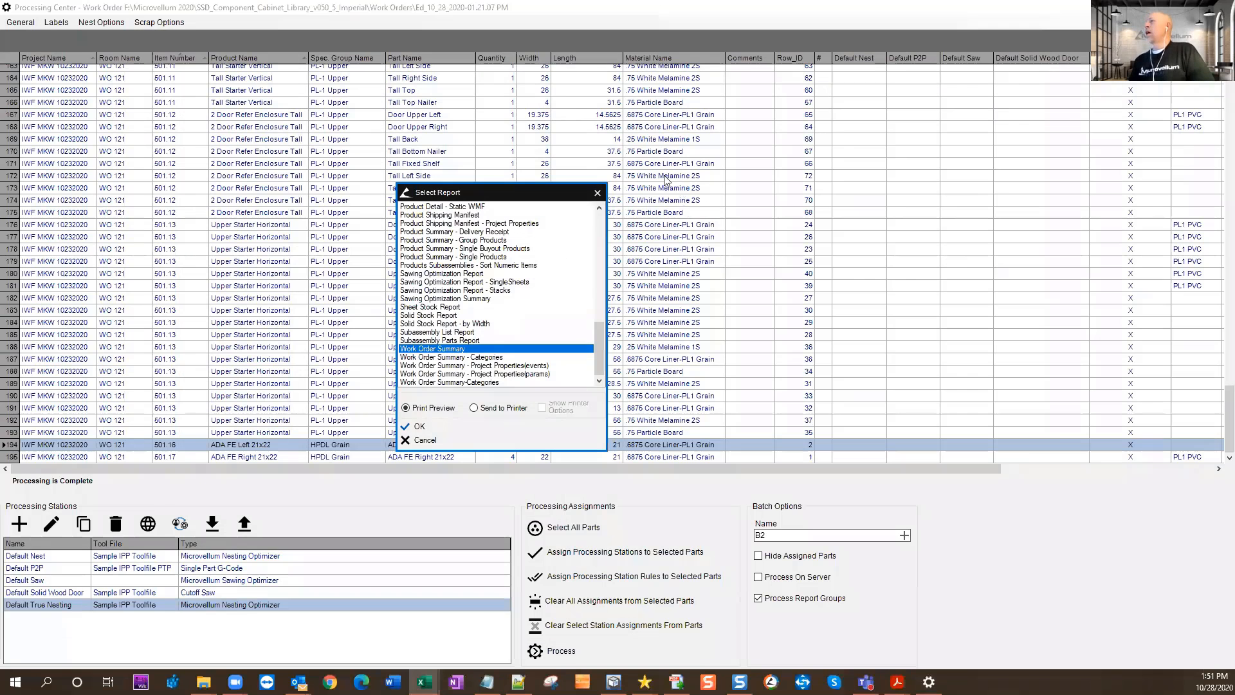
pyautogui.click(599, 192)
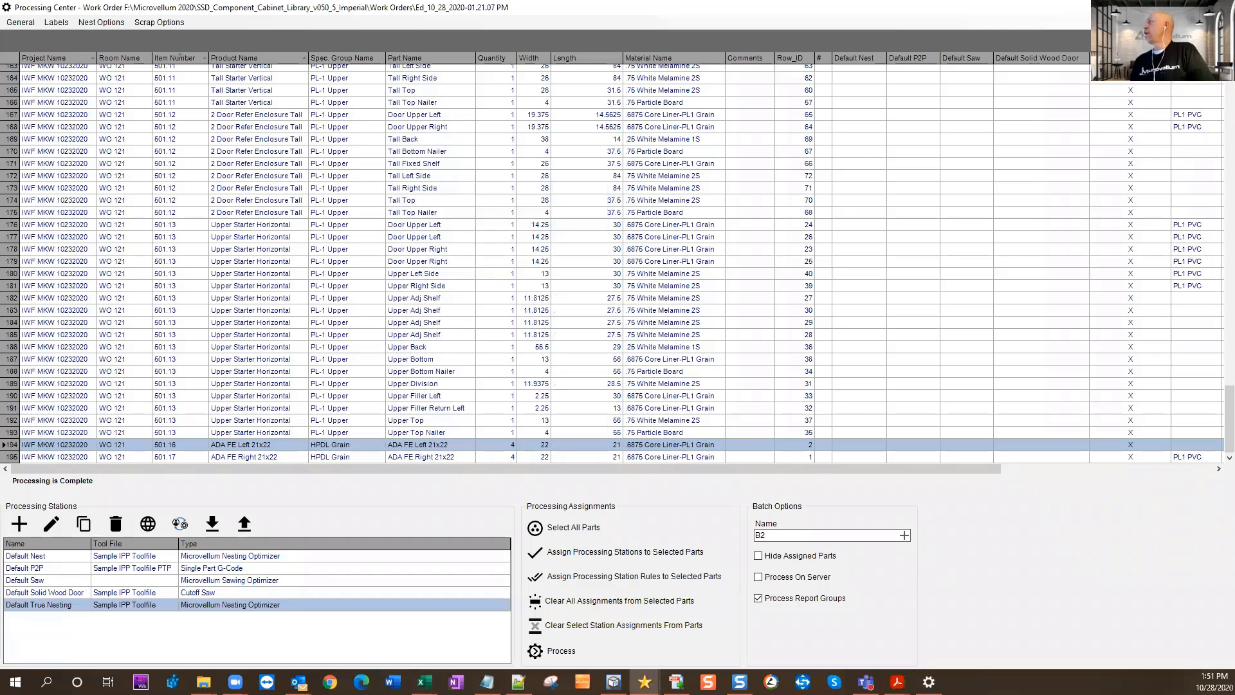
# Switch to the Product List and start a work order from the entire product list of room WO 101.
pyautogui.click(1219, 7)
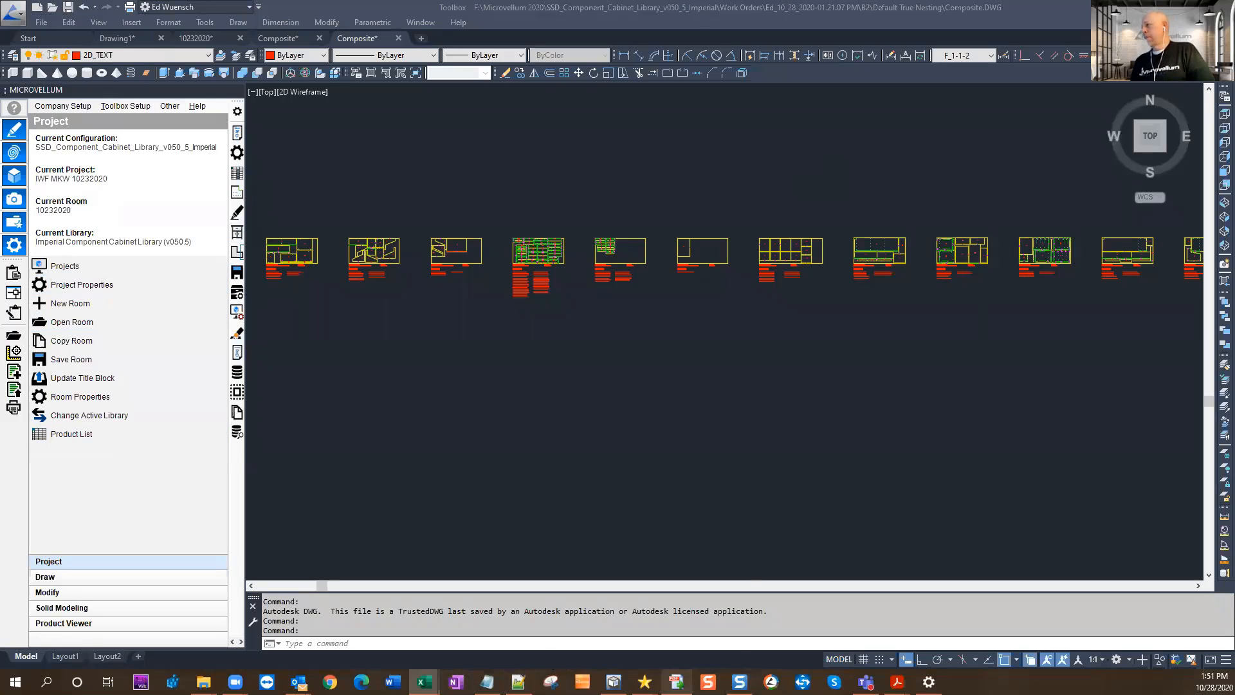
pyautogui.moveTo(676, 682)
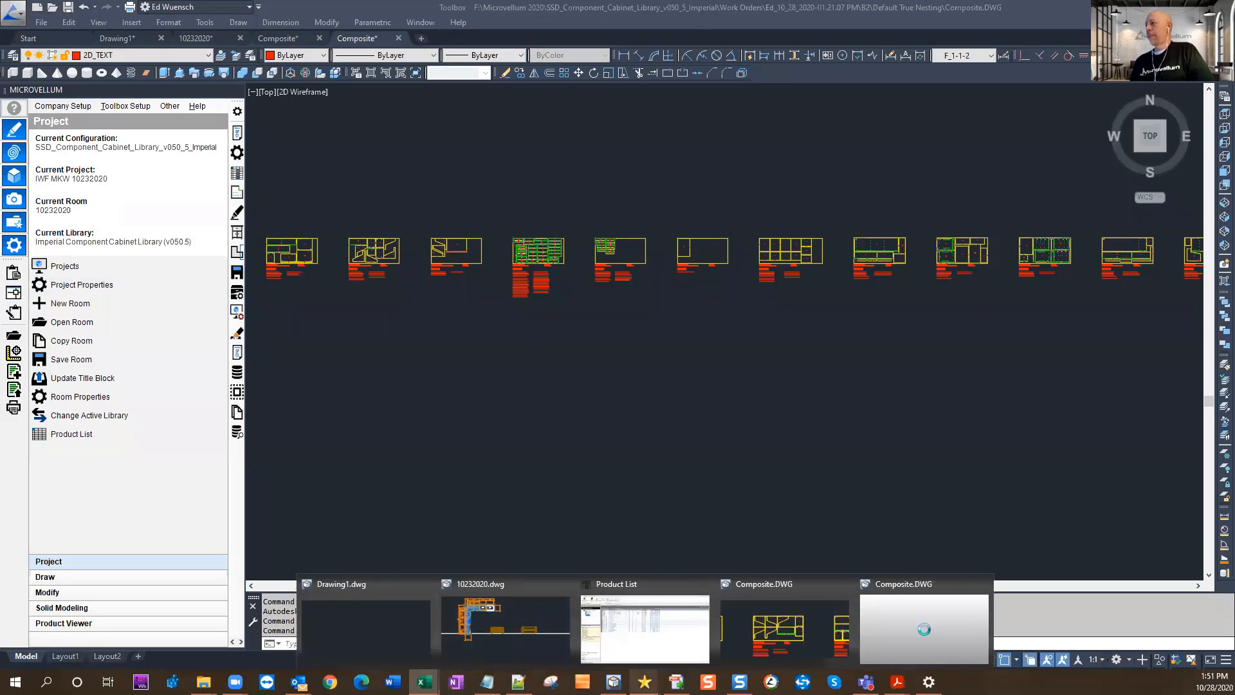
pyautogui.click(684, 632)
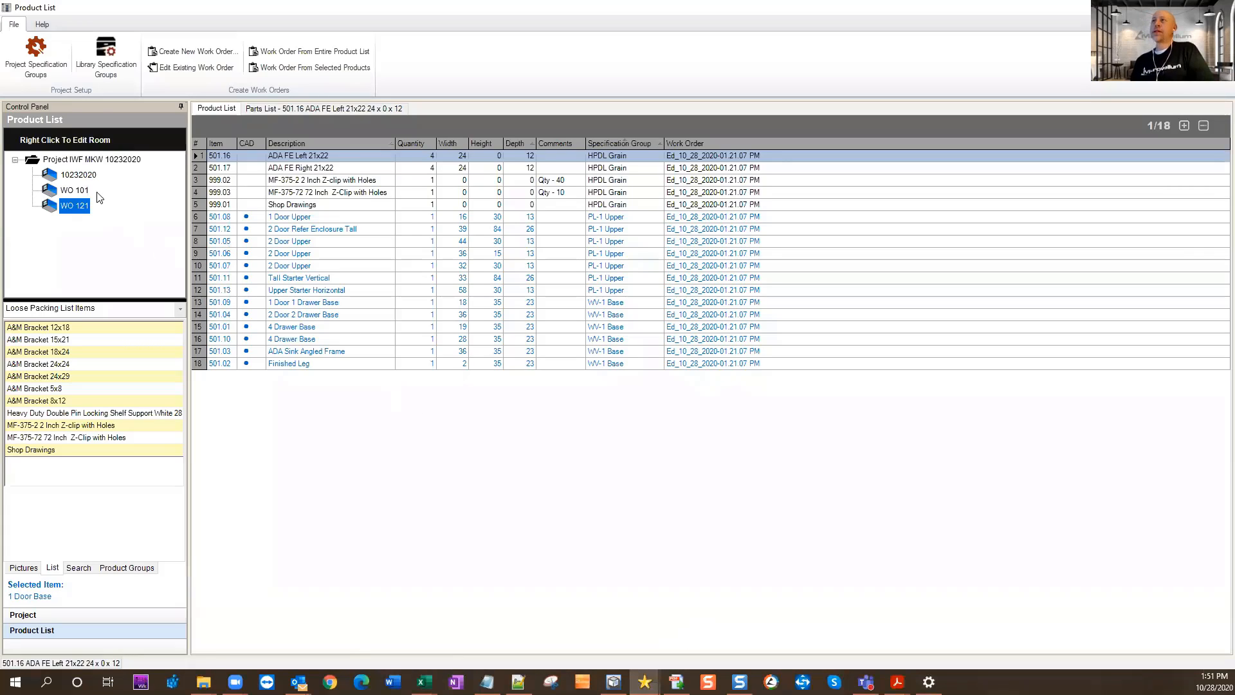
pyautogui.click(74, 191)
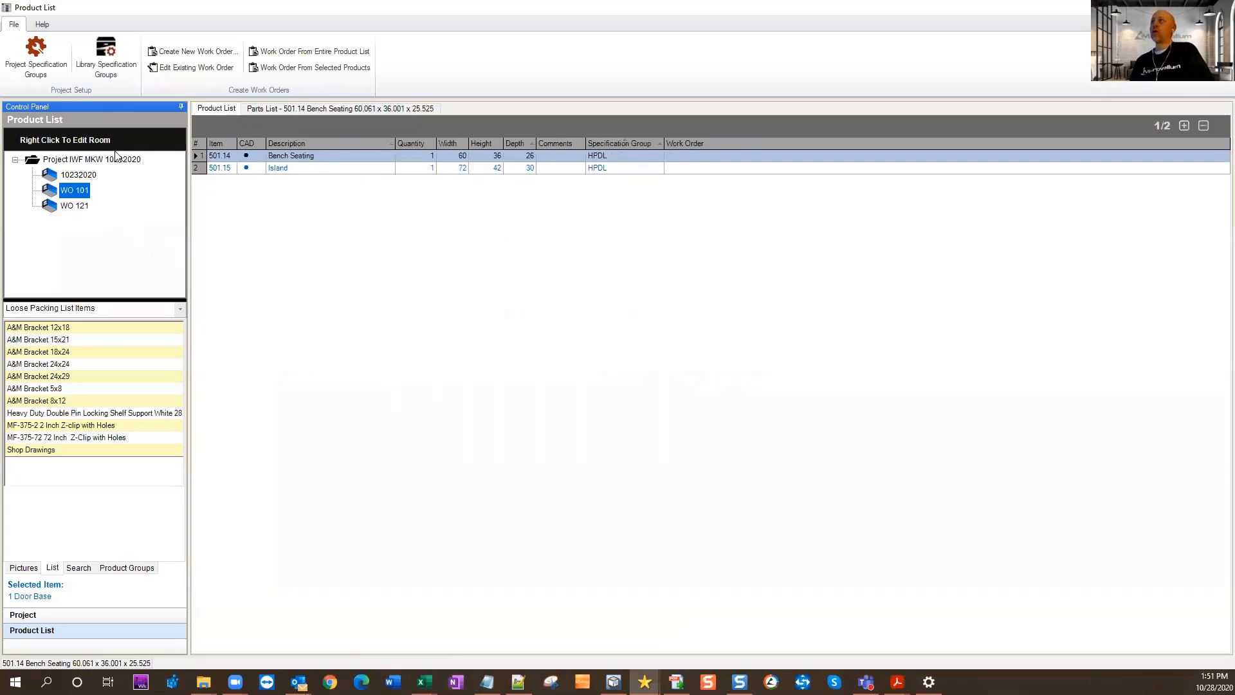
pyautogui.click(325, 56)
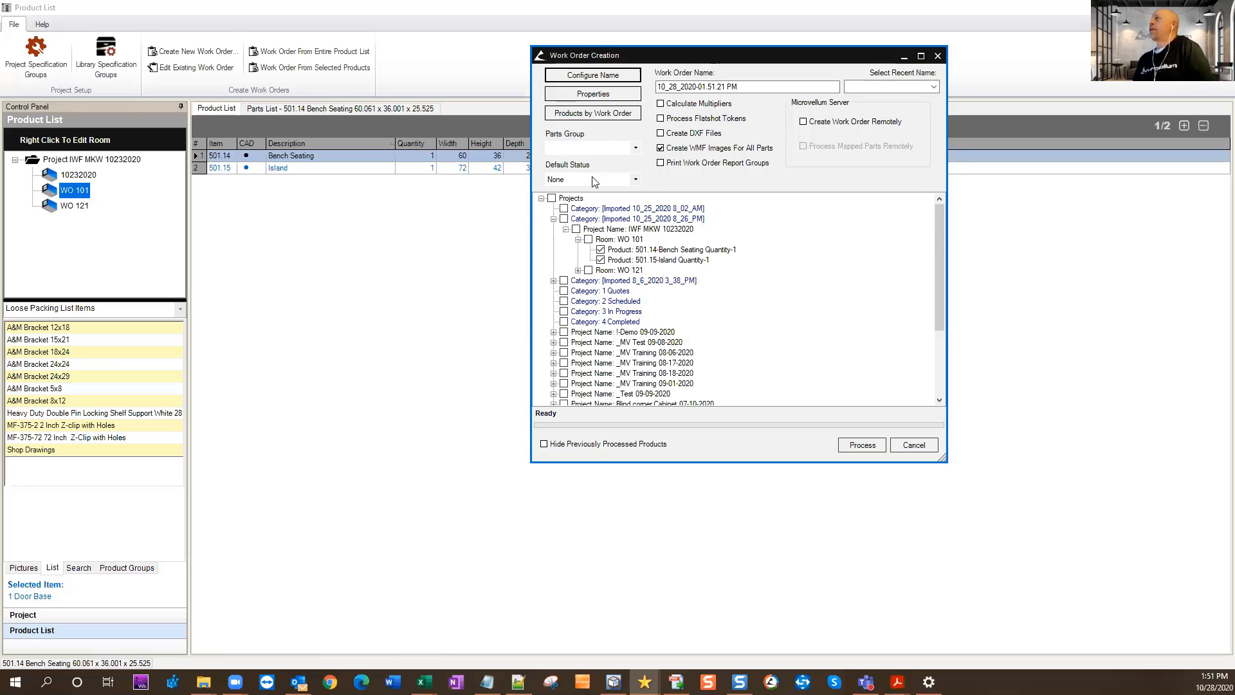
pyautogui.click(635, 148)
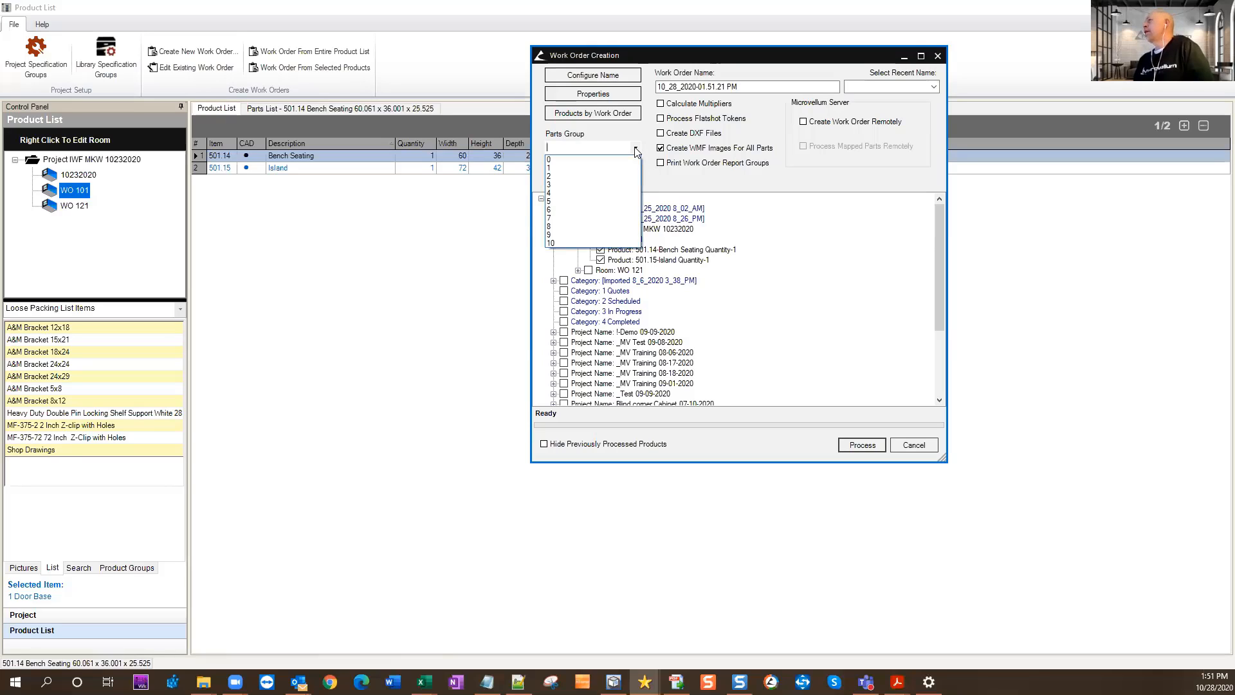
pyautogui.click(657, 180)
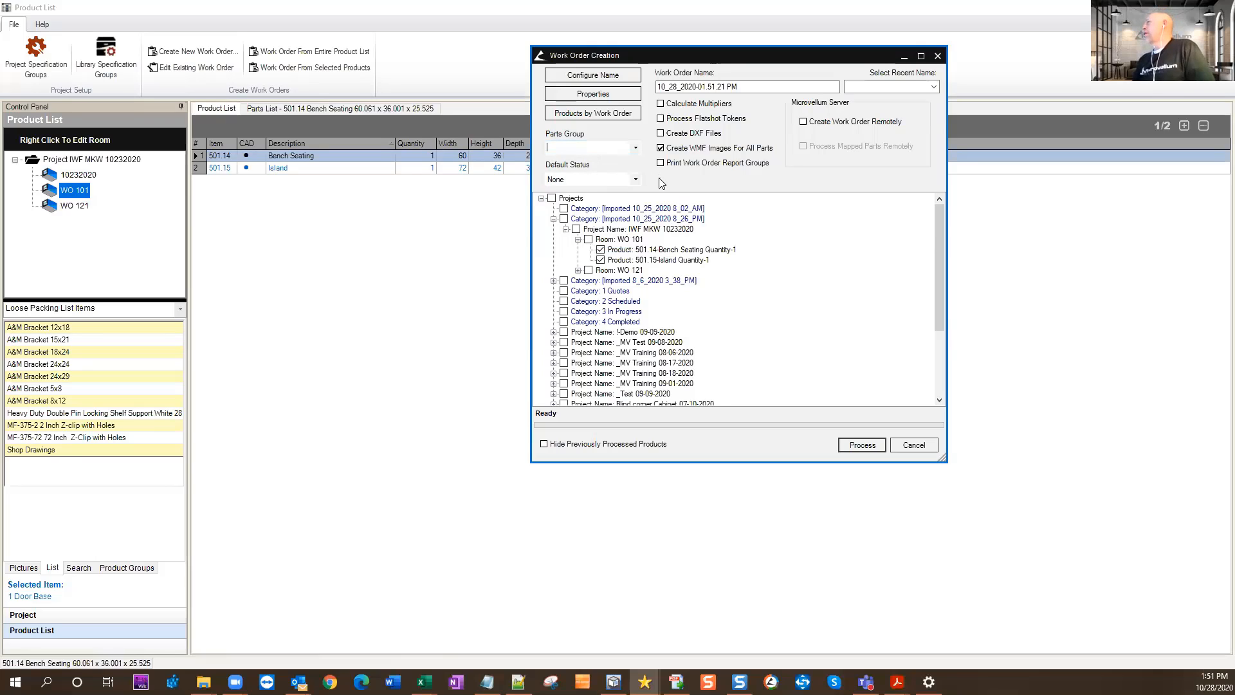
pyautogui.click(606, 150)
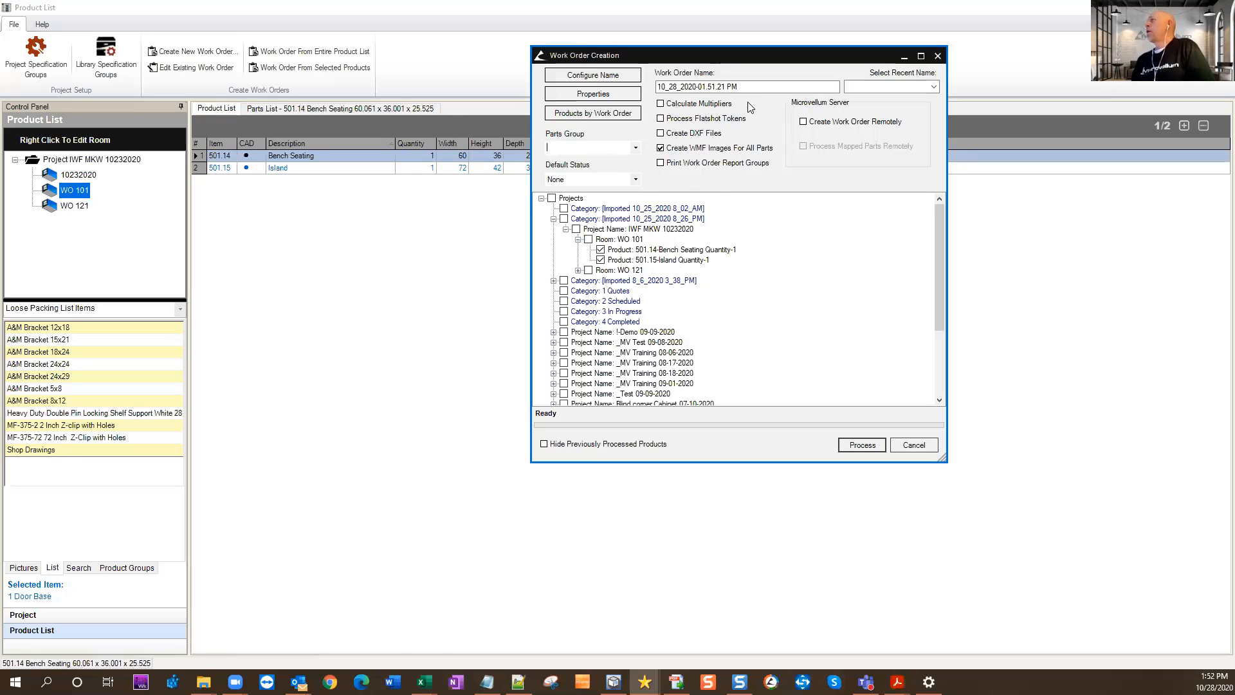
# Process the work order for room WO 101 under its existing name and open it in the Processing Center.
pyautogui.moveTo(741, 87); pyautogui.dragTo(640, 88)
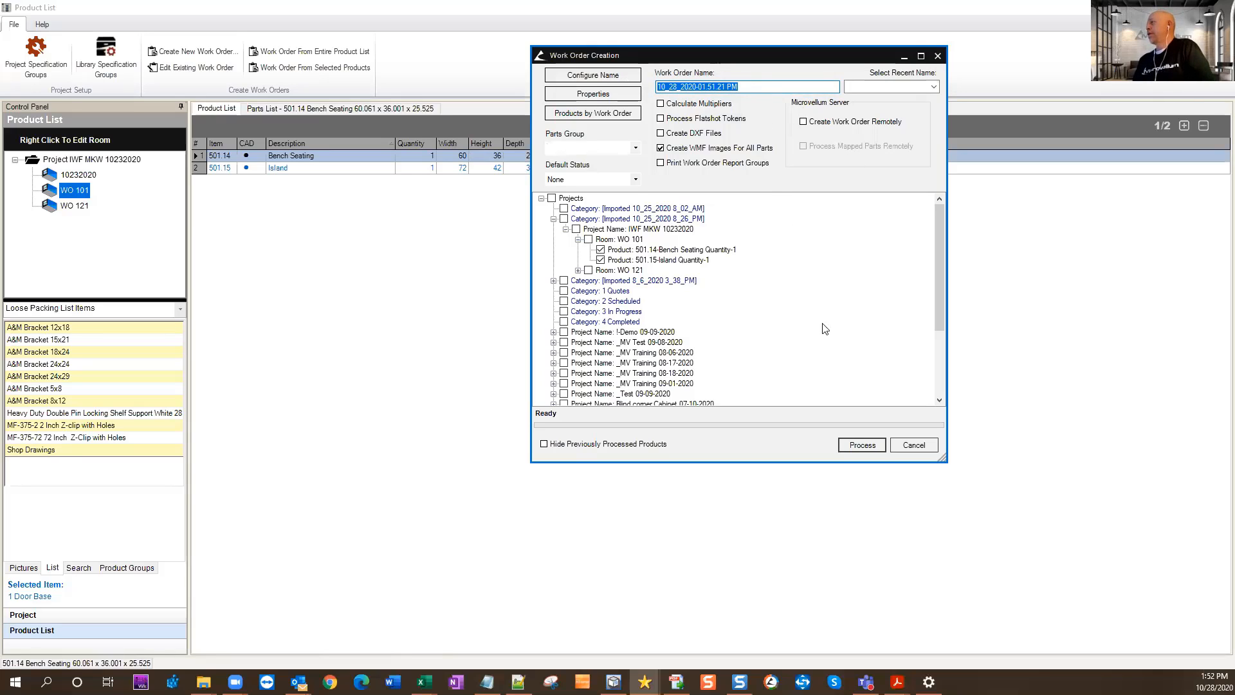
pyautogui.click(859, 445)
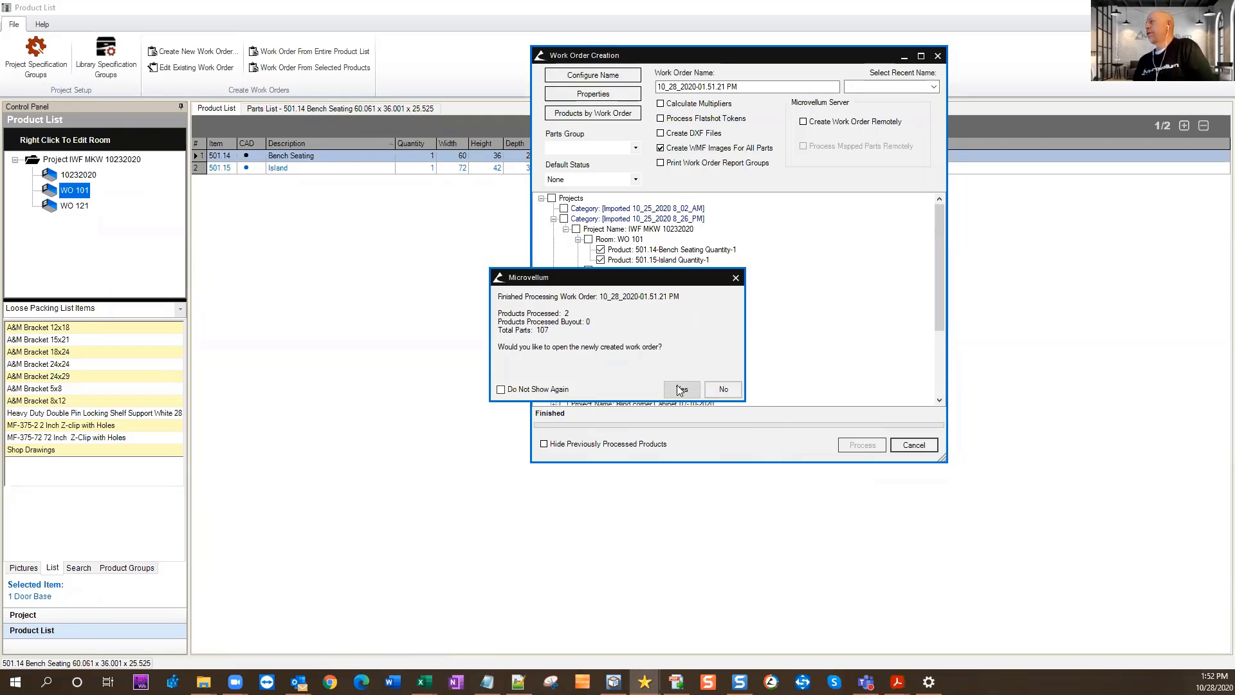
pyautogui.click(683, 390)
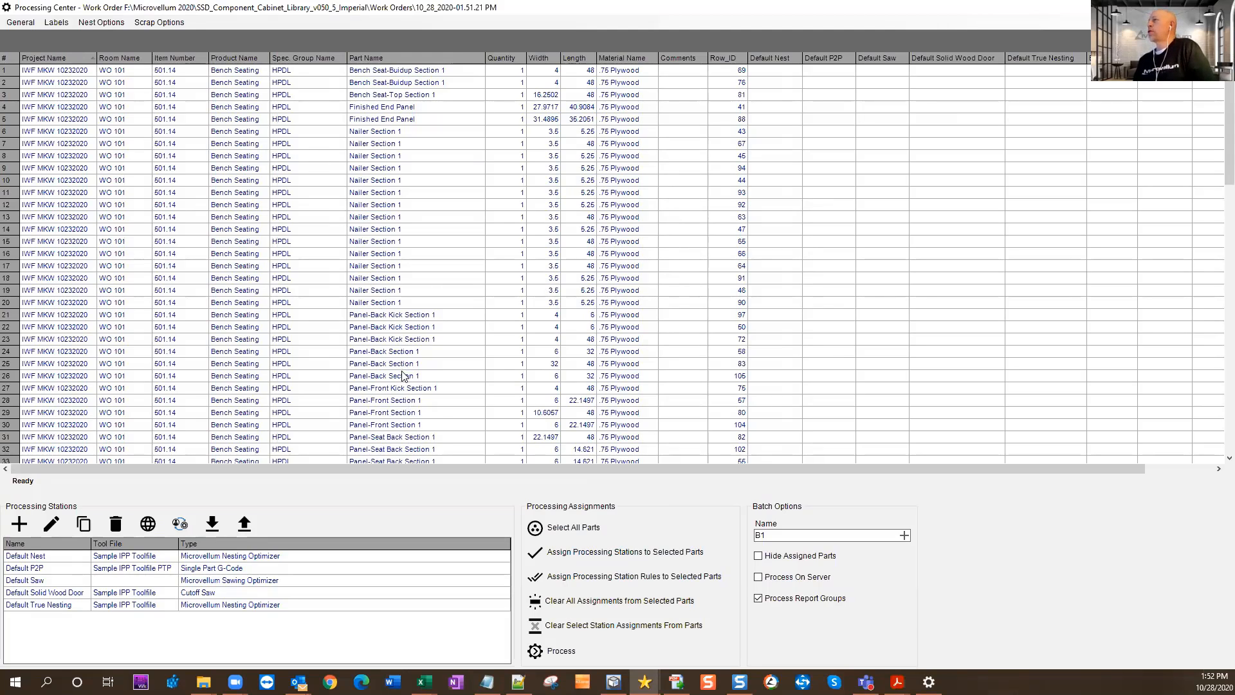
pyautogui.click(399, 317)
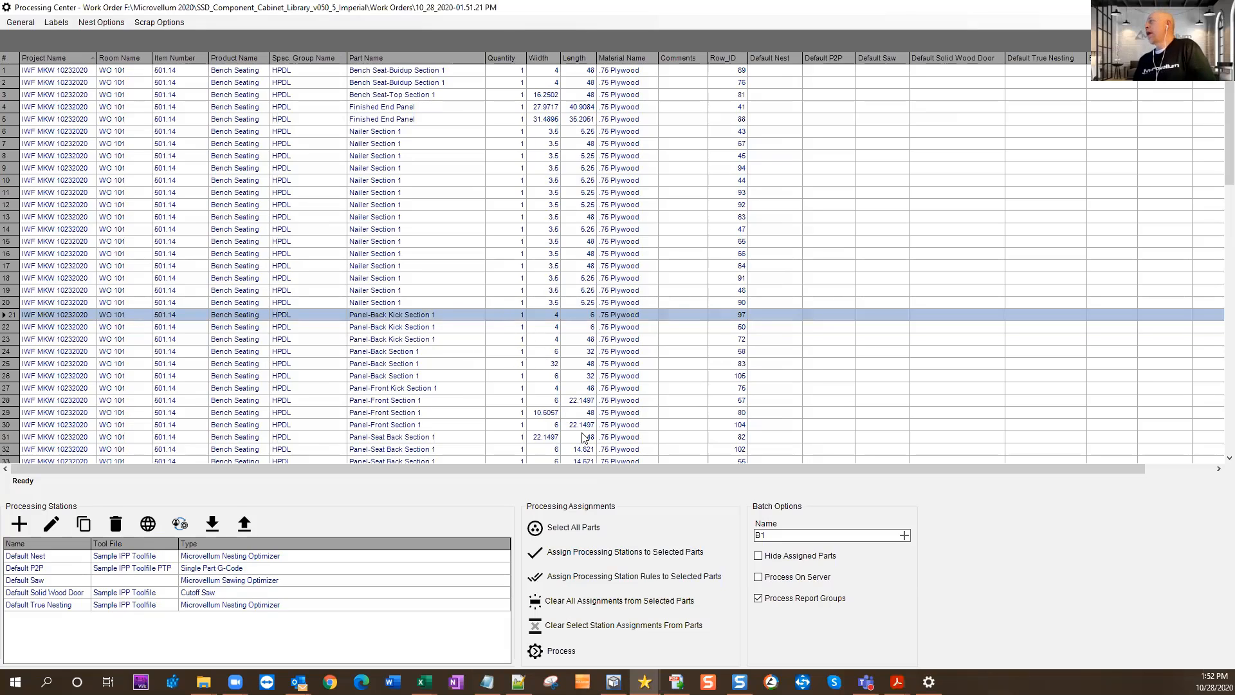
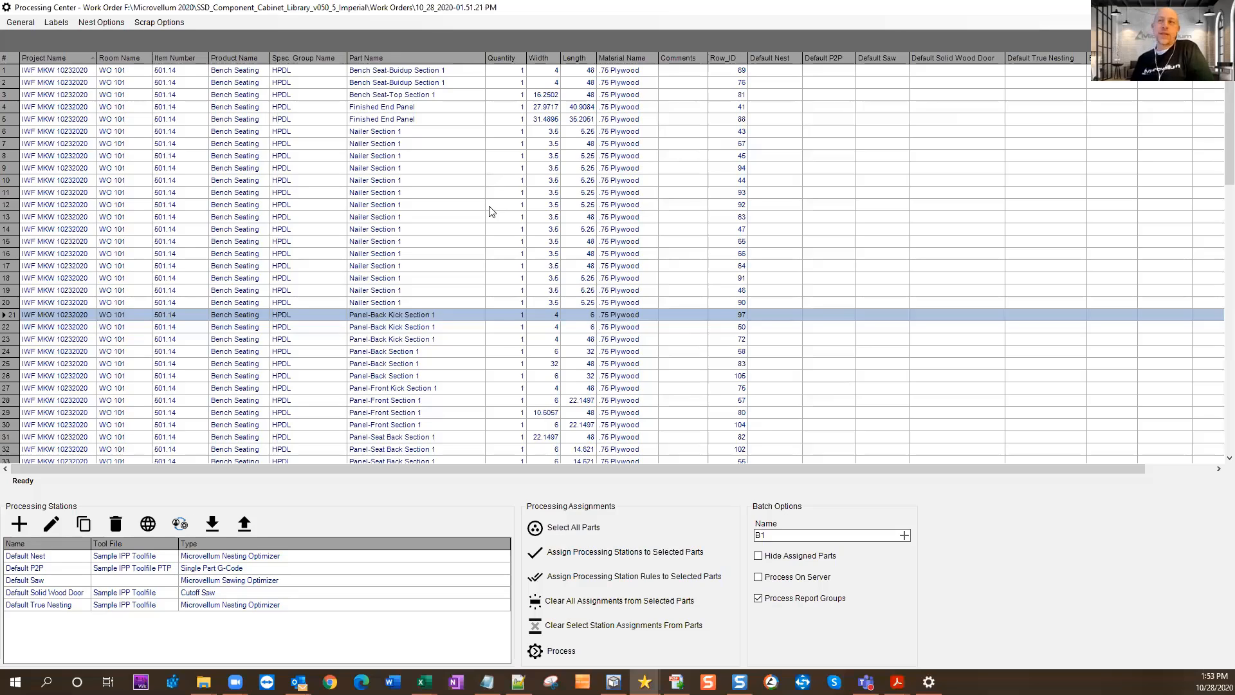
# Review the auto assign rules of the Default P2P processing station and close its settings without changes.
pyautogui.click(49, 558)
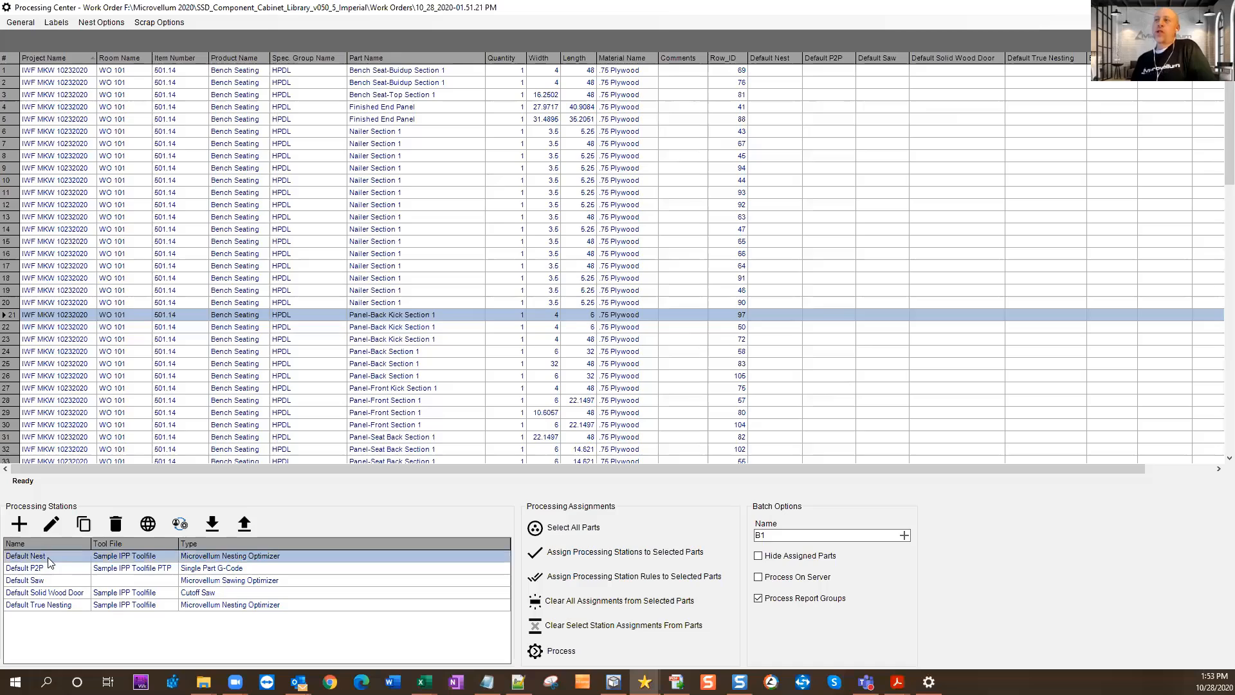
pyautogui.click(50, 609)
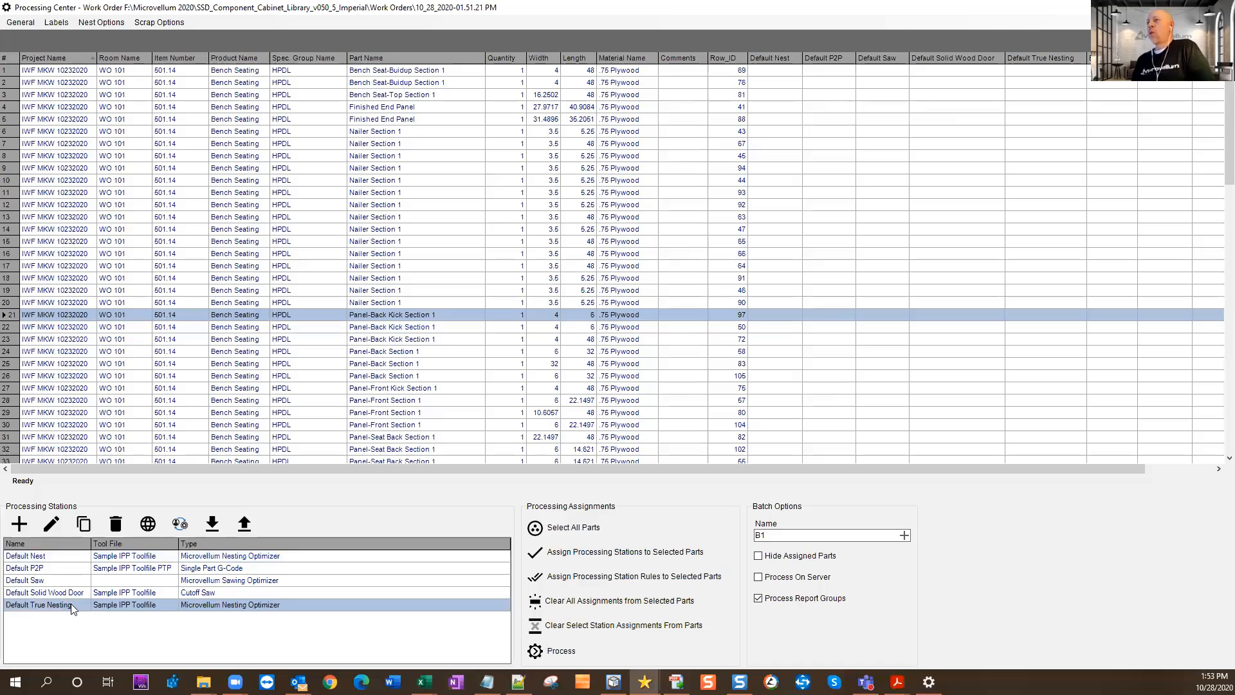
pyautogui.click(44, 570)
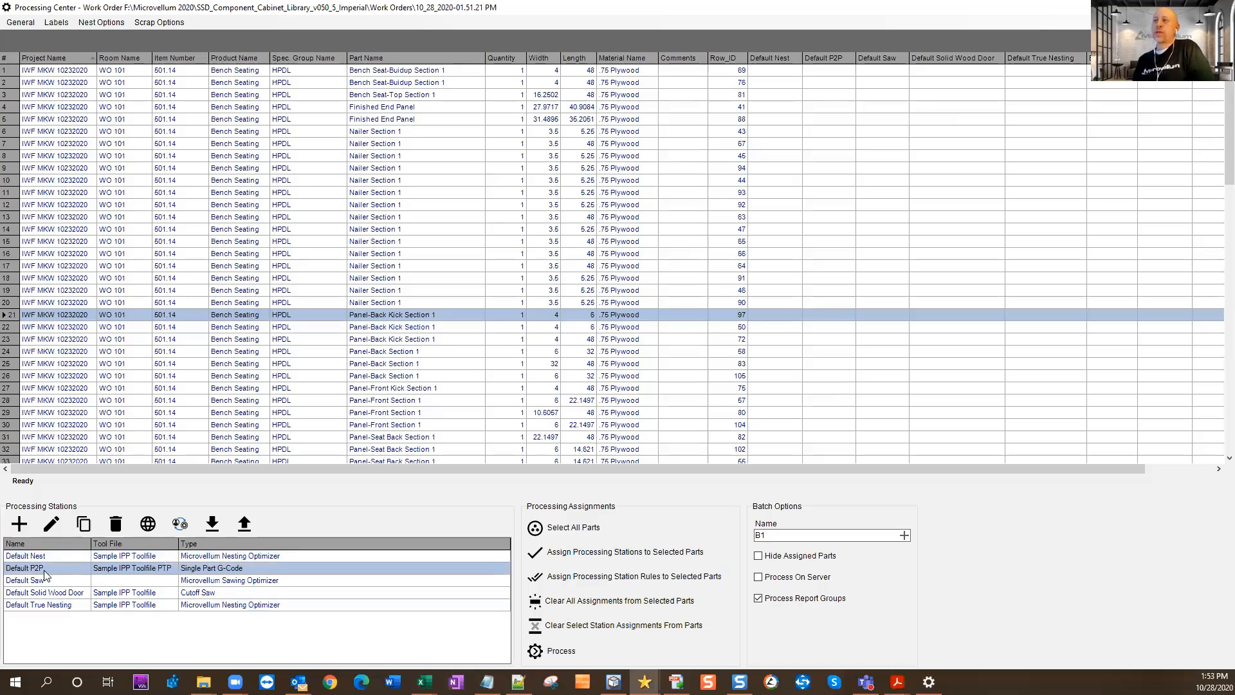
pyautogui.click(55, 523)
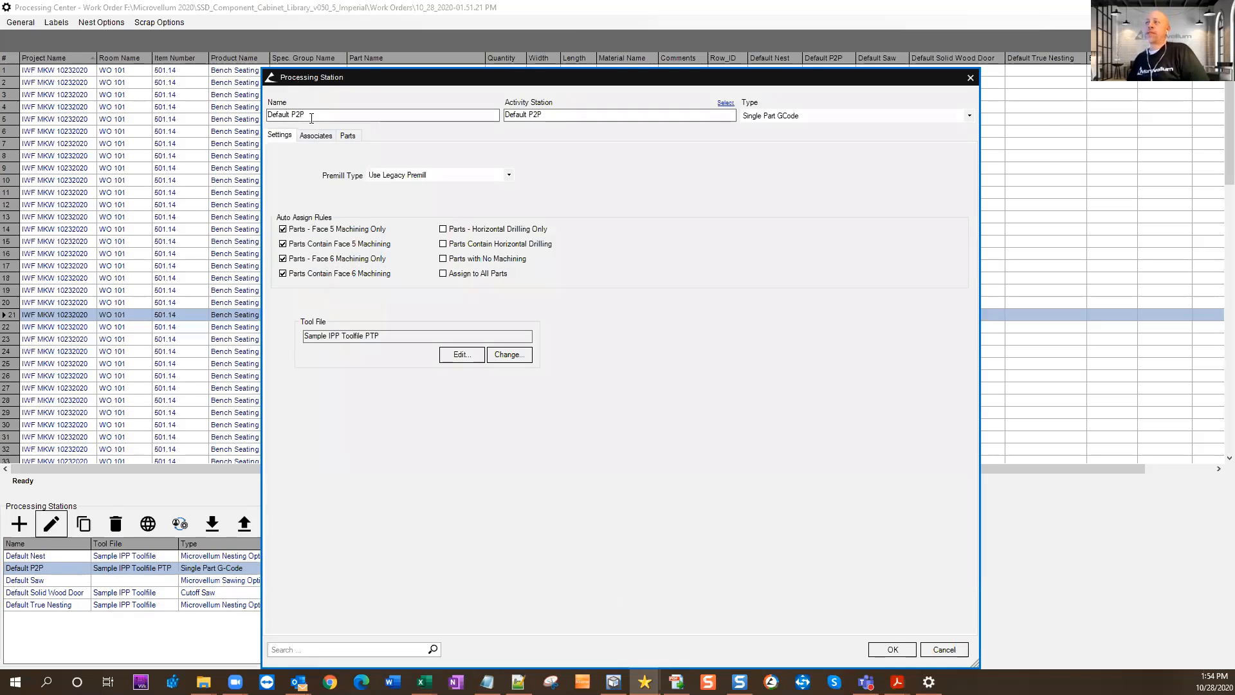
pyautogui.click(944, 650)
# Review the auto assign rules of the Default Saw and Default Nest stations, closing each without changes.
pyautogui.click(55, 580)
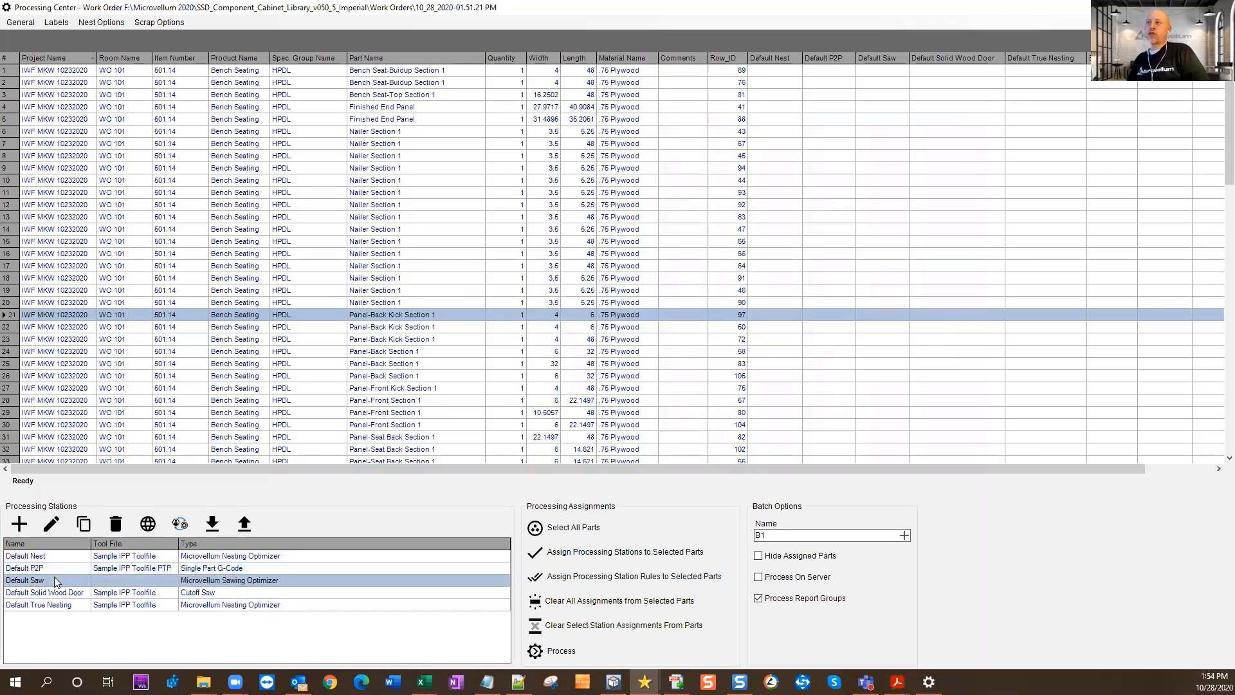
pyautogui.click(51, 524)
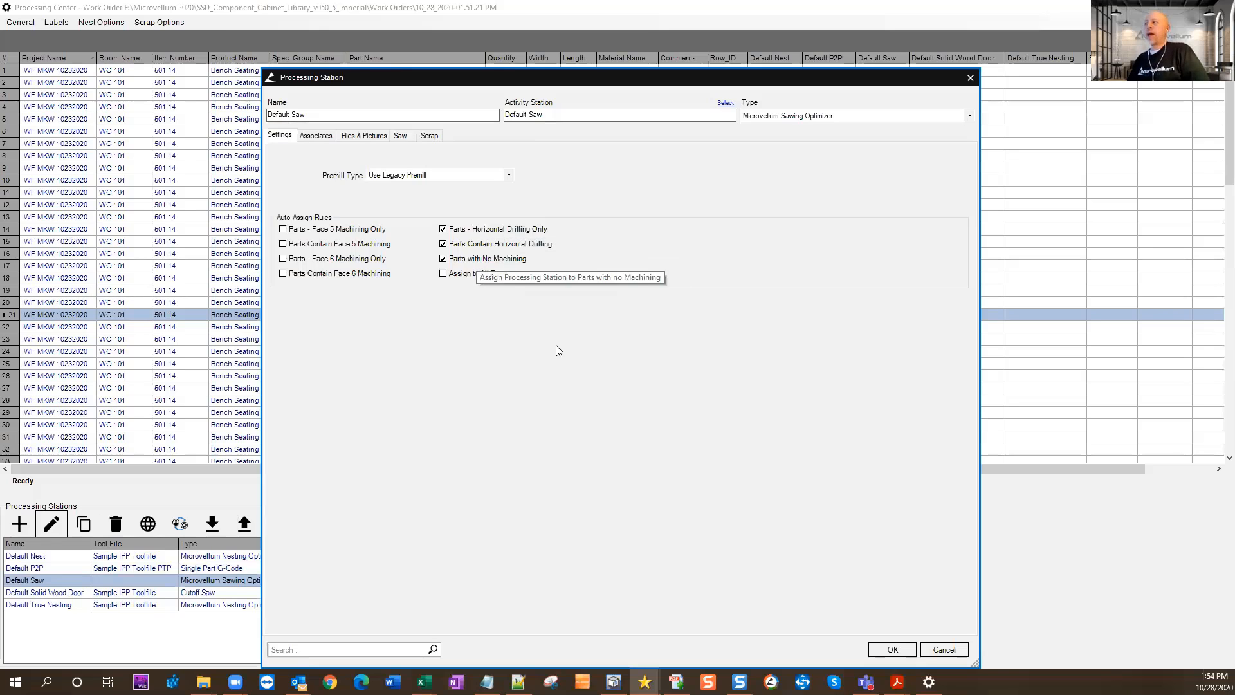
pyautogui.click(943, 650)
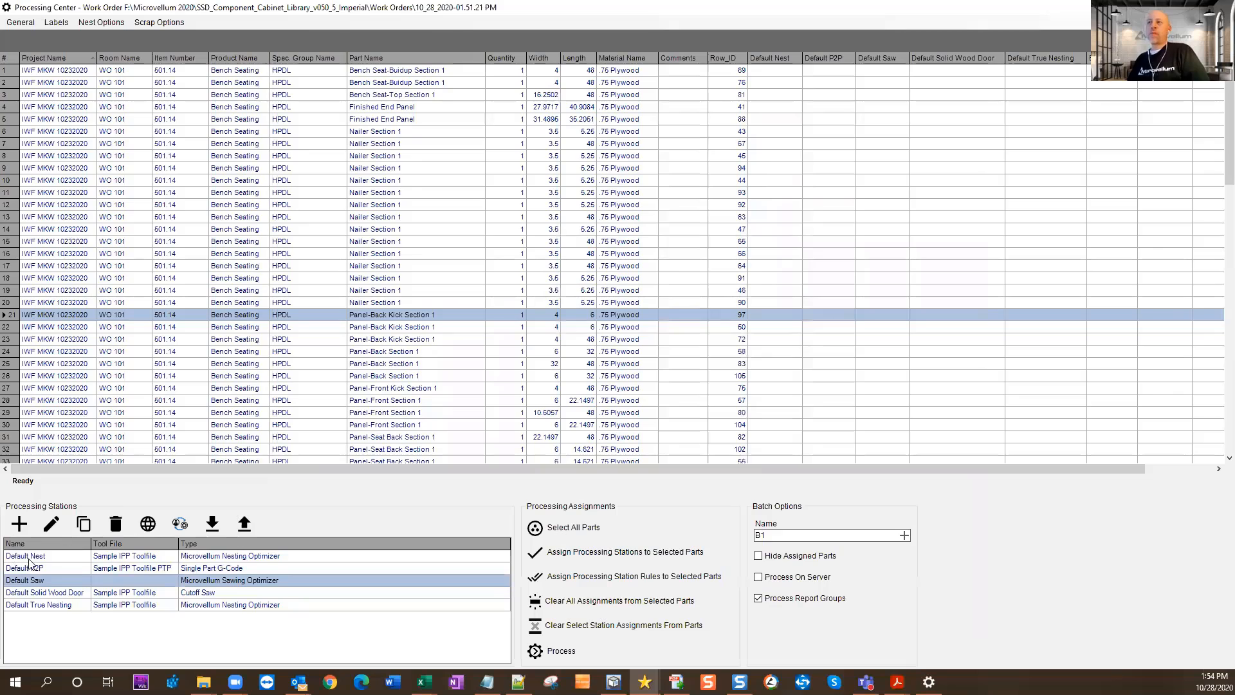
pyautogui.click(31, 557)
pyautogui.click(51, 524)
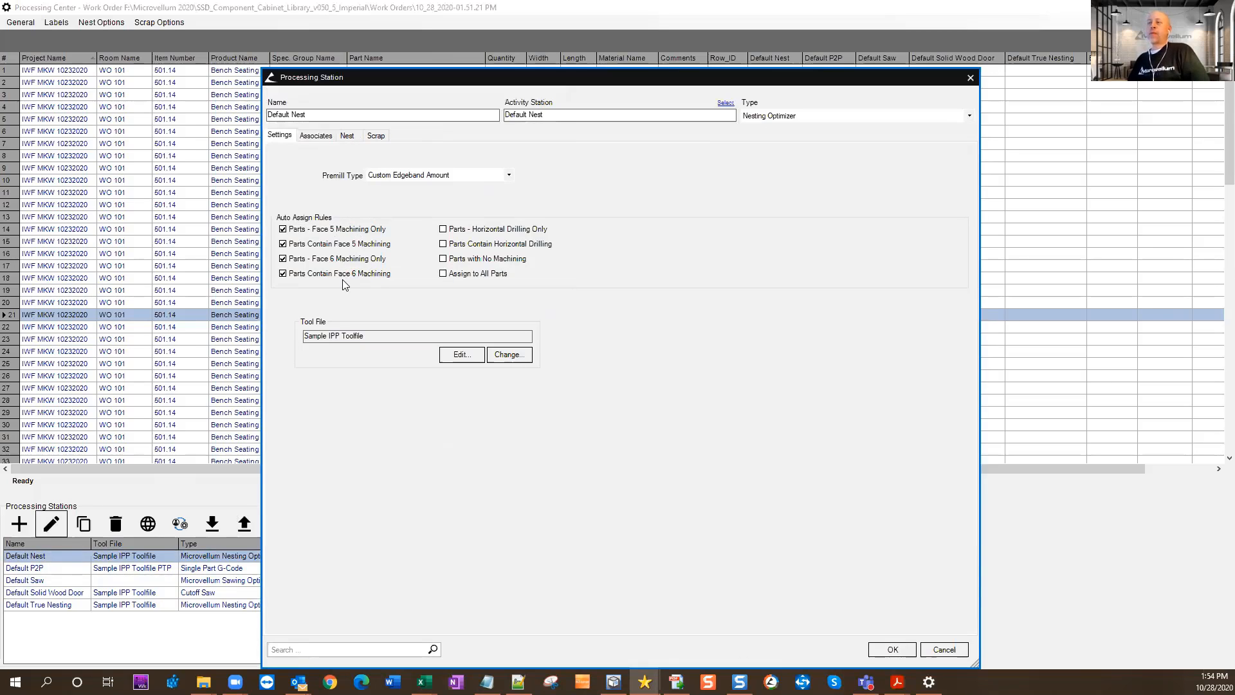
pyautogui.click(955, 651)
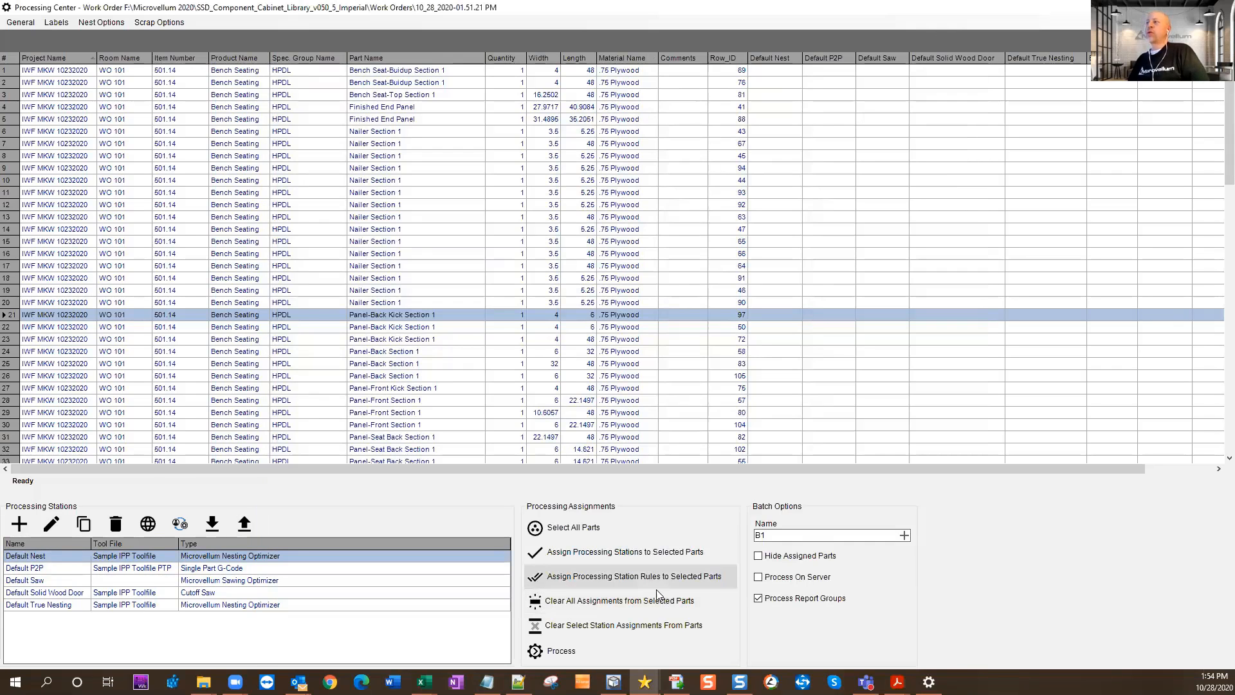
# Change the open work order to the WO 121 one whose name ends in 10_28_2020-01.21.07 PM.
pyautogui.click(600, 536)
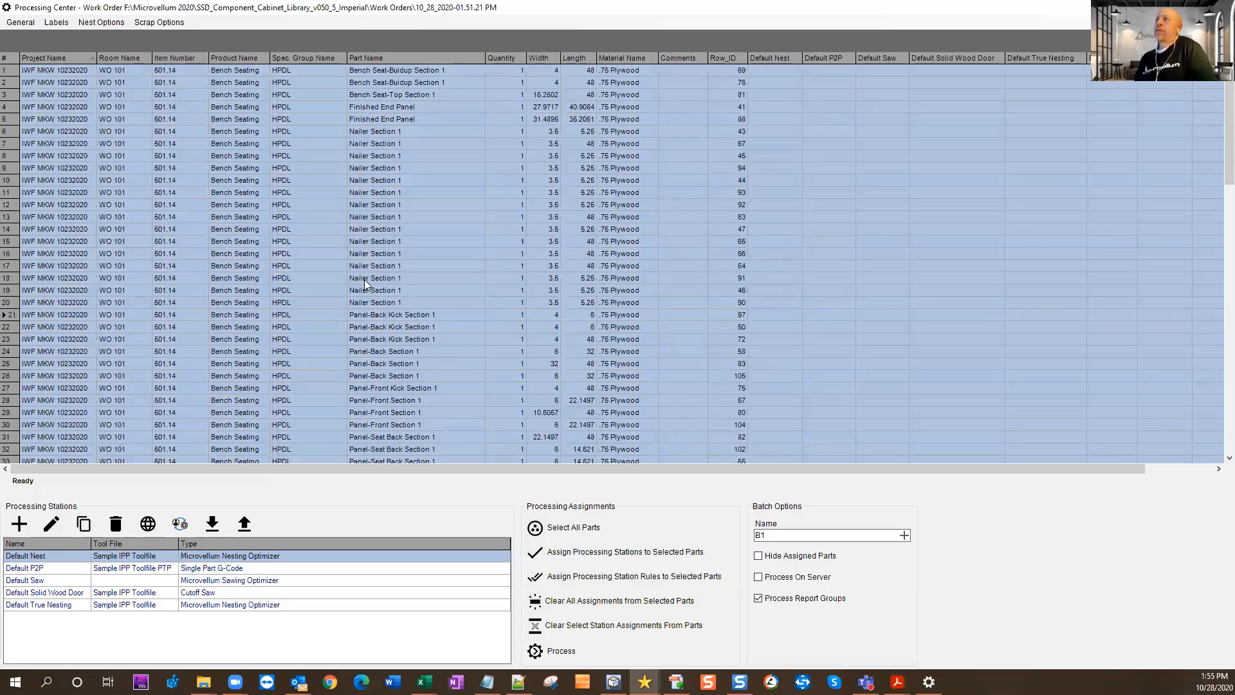
pyautogui.click(363, 229)
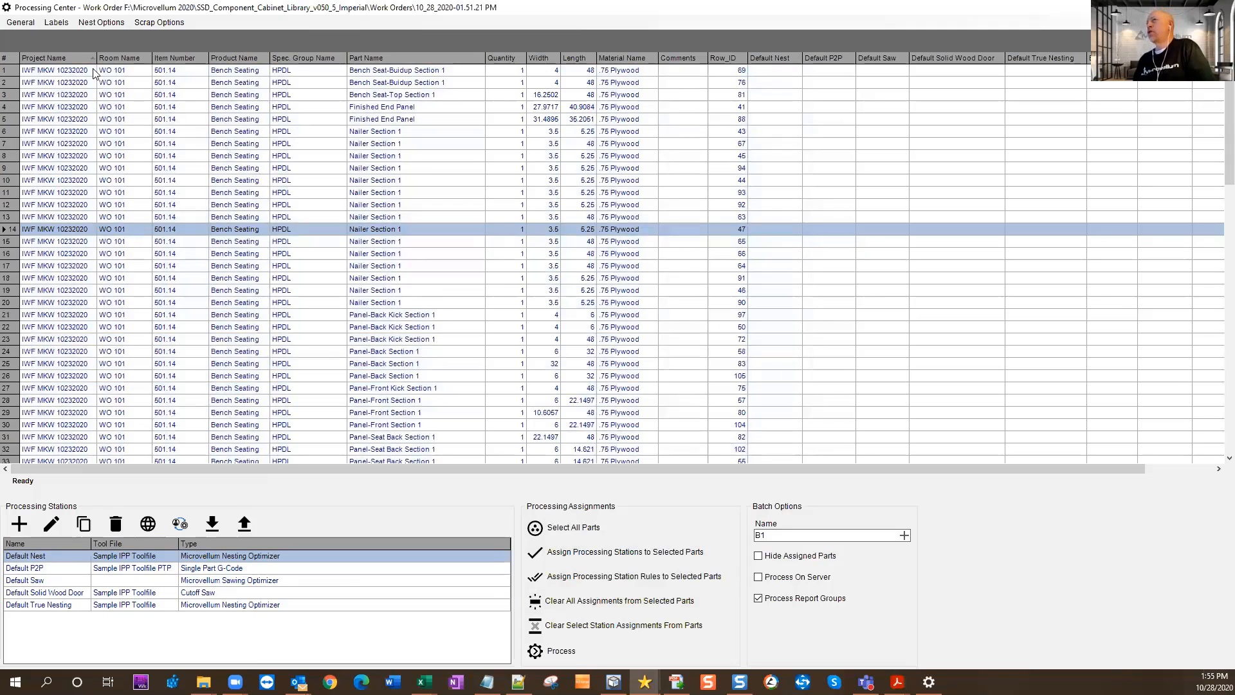
pyautogui.click(24, 24)
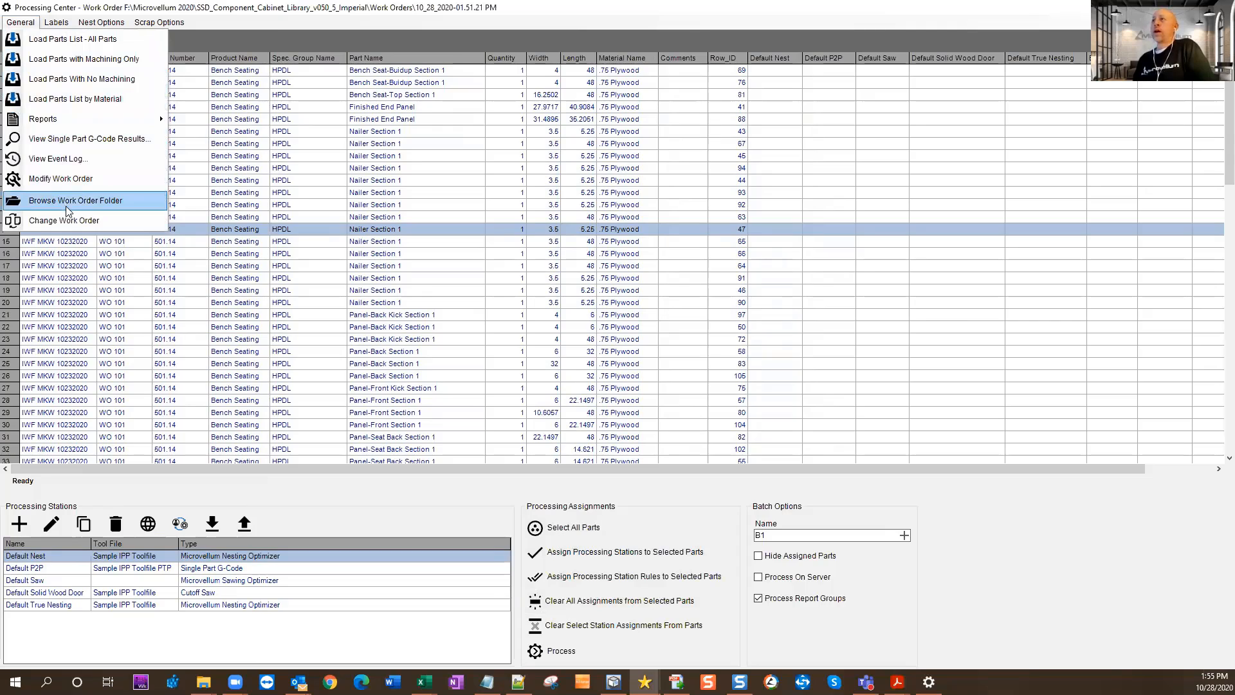
pyautogui.click(70, 222)
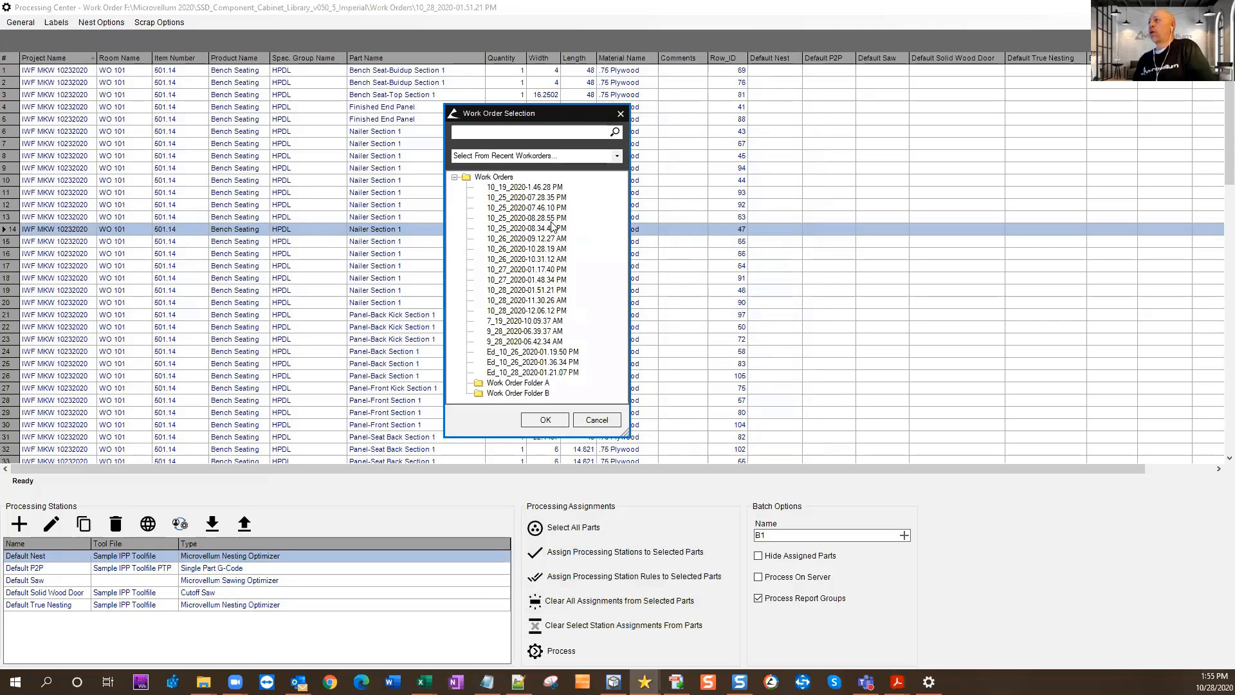
pyautogui.click(567, 373)
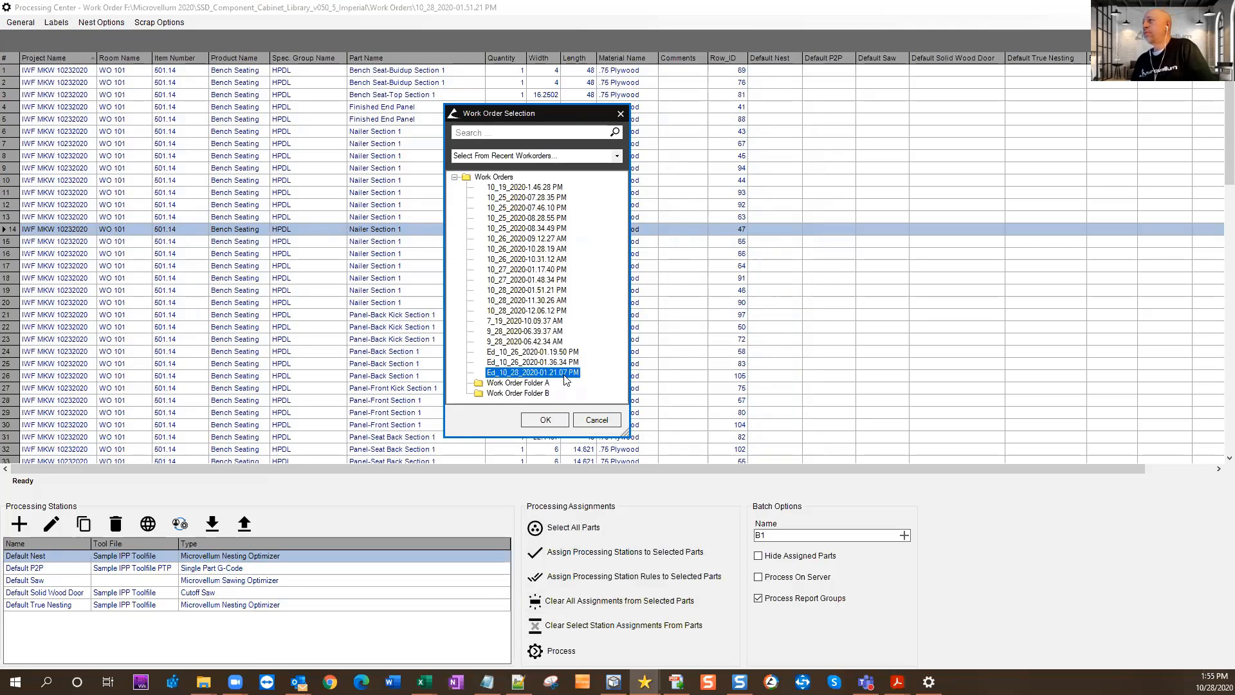
pyautogui.click(550, 421)
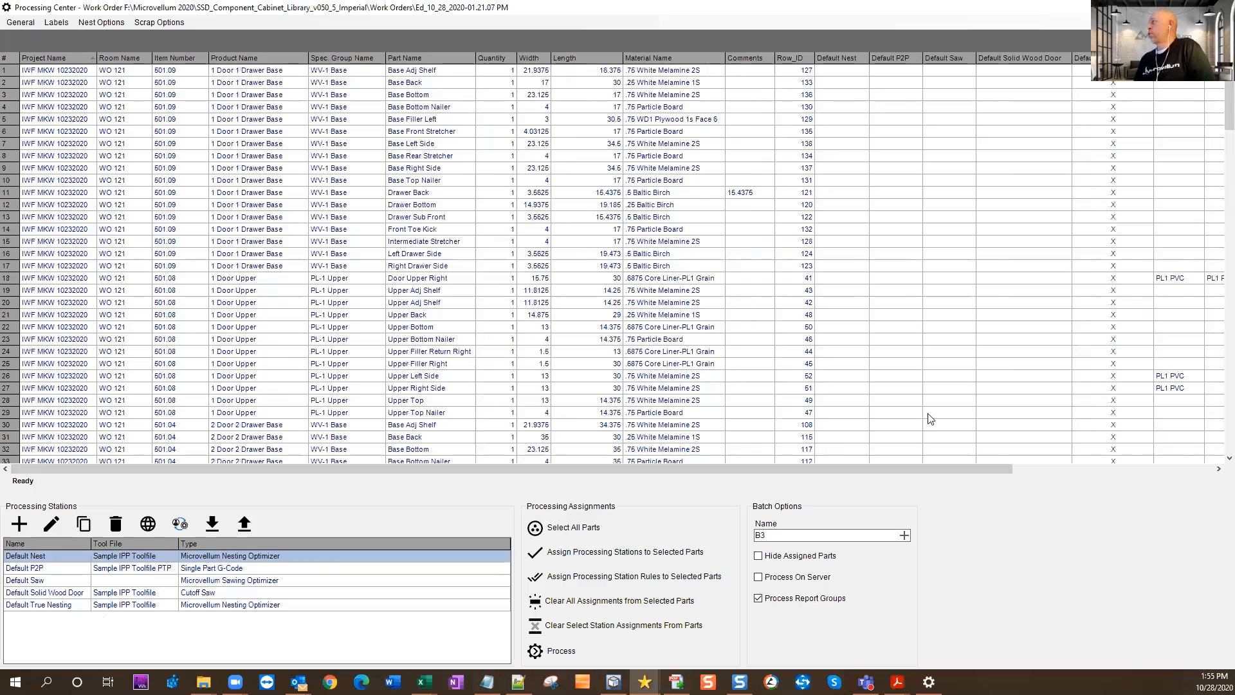
# Clear all station assignments from every part and assign the Default Nest and Default Saw station rules to them.
pyautogui.click(552, 529)
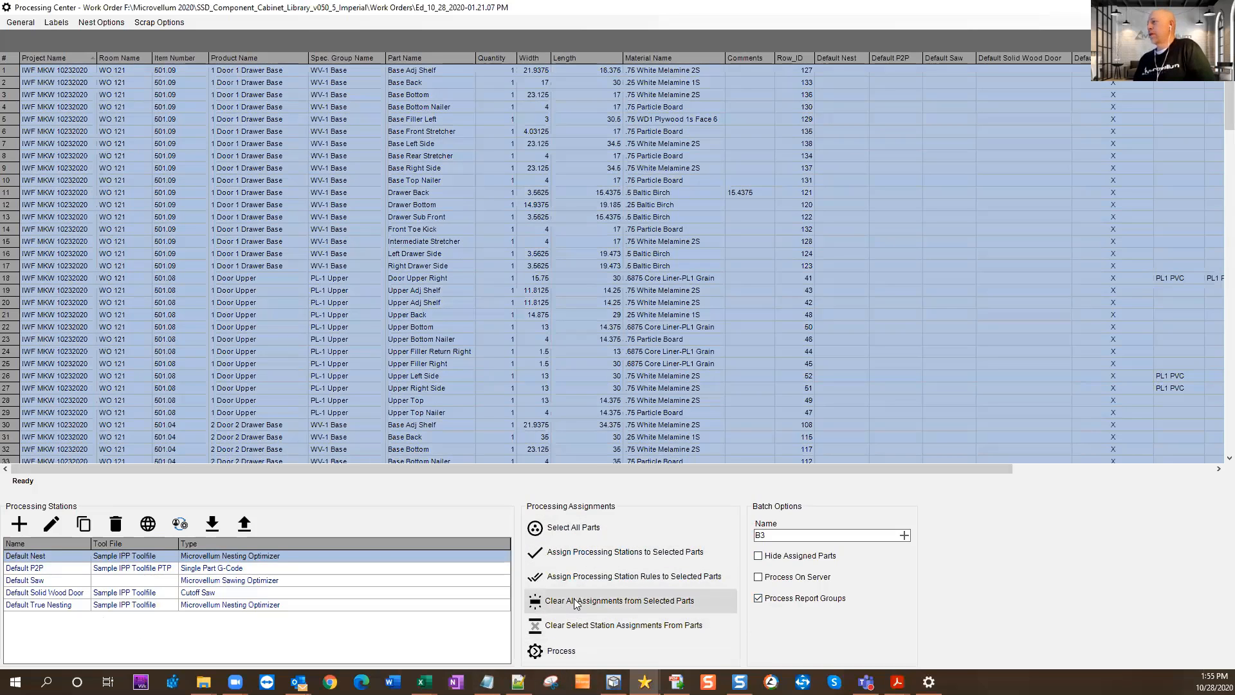
pyautogui.click(576, 600)
pyautogui.click(686, 369)
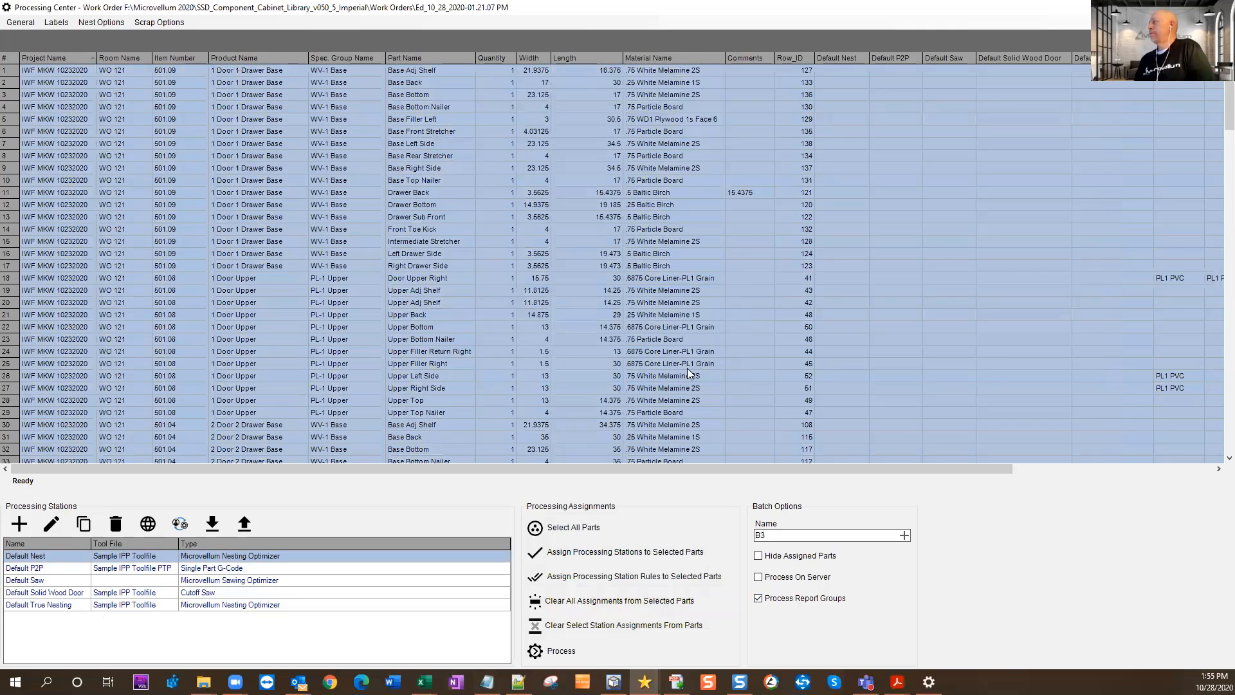
pyautogui.keyDown('ctrl'); pyautogui.click(52, 583); pyautogui.keyUp('ctrl')
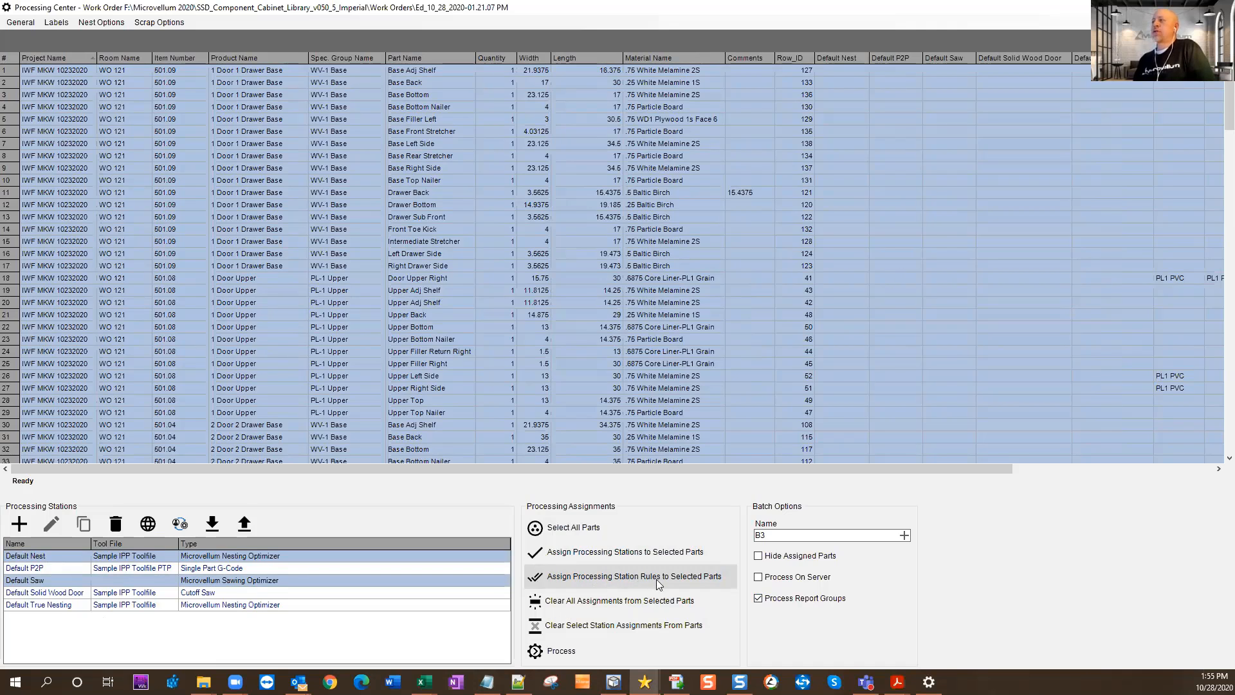
pyautogui.click(684, 581)
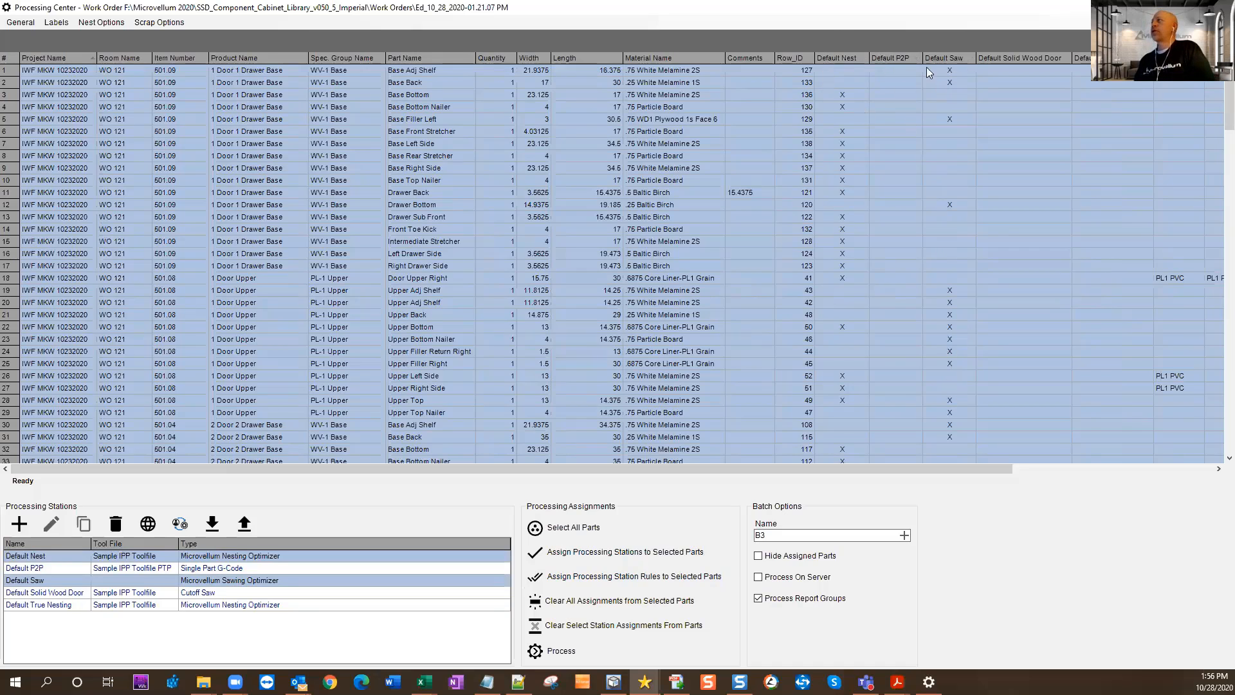
# Sort the parts by their Default Saw and Default Nest assignments and examine which parts go to each station.
pyautogui.click(943, 58)
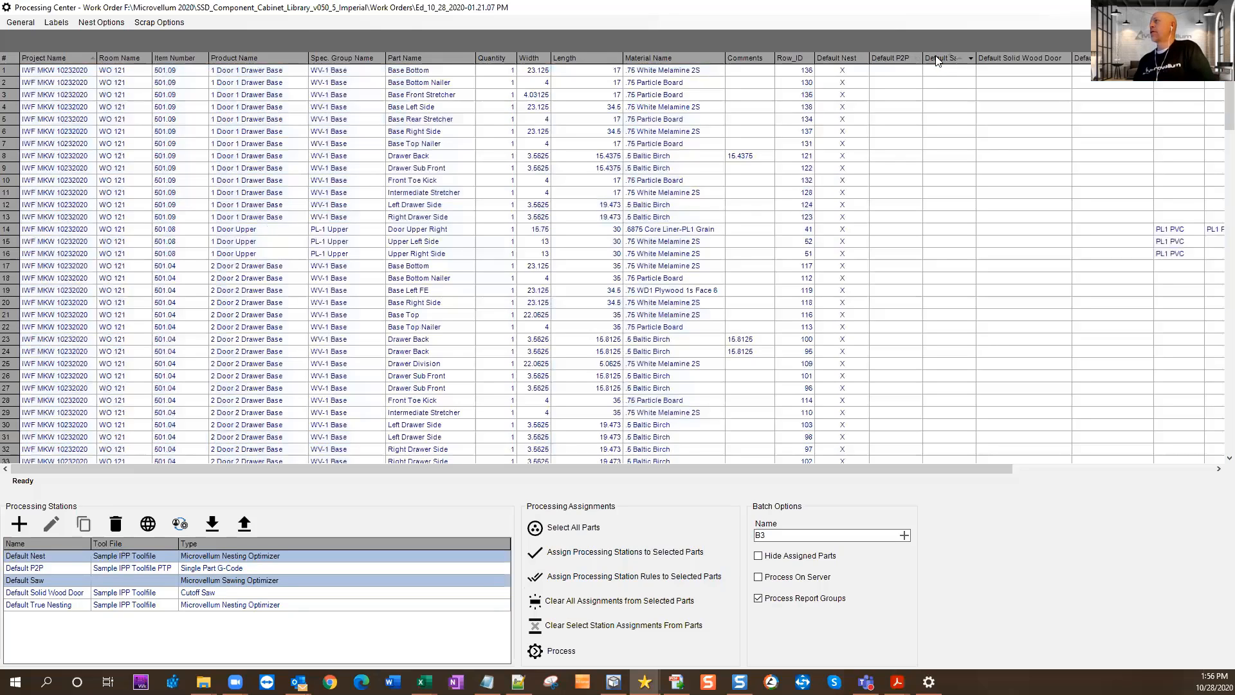
pyautogui.click(957, 59)
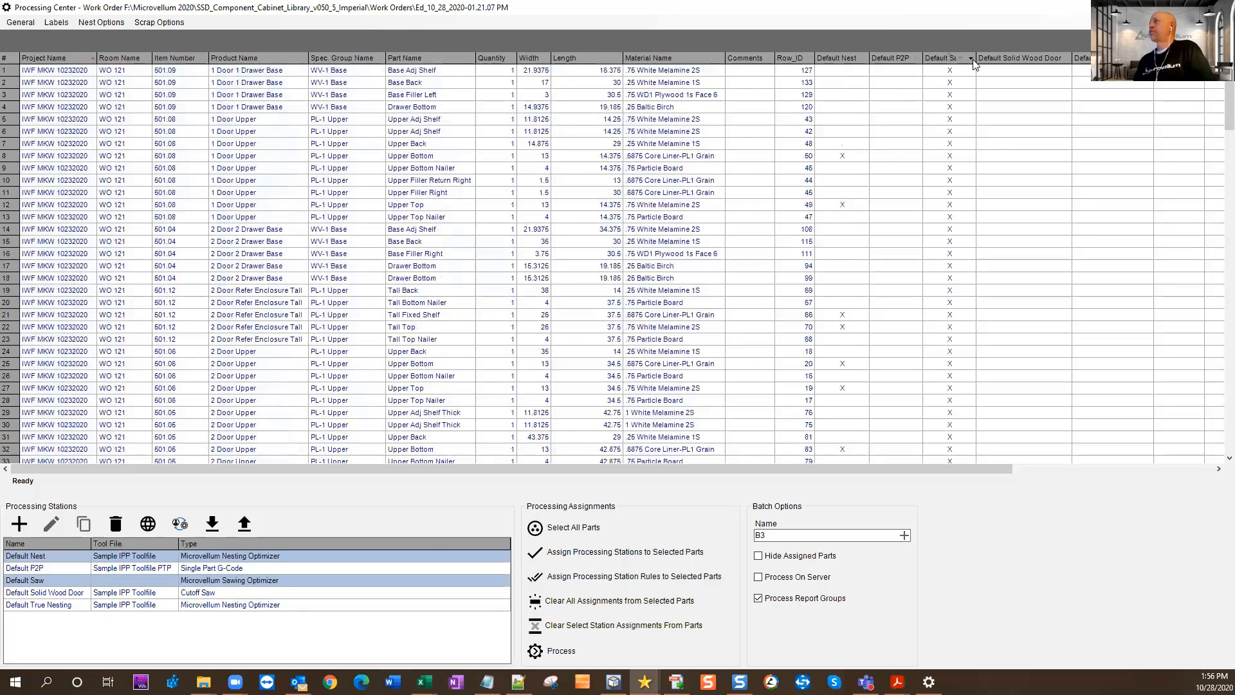
pyautogui.click(844, 59)
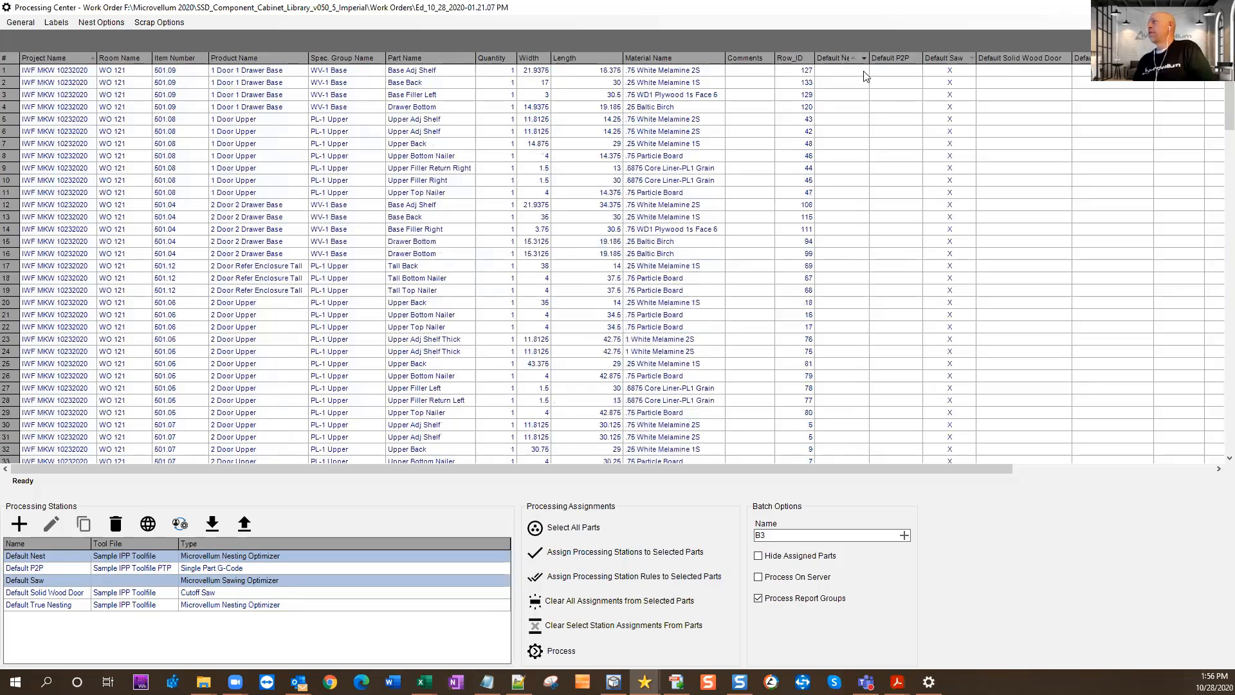
pyautogui.click(705, 70)
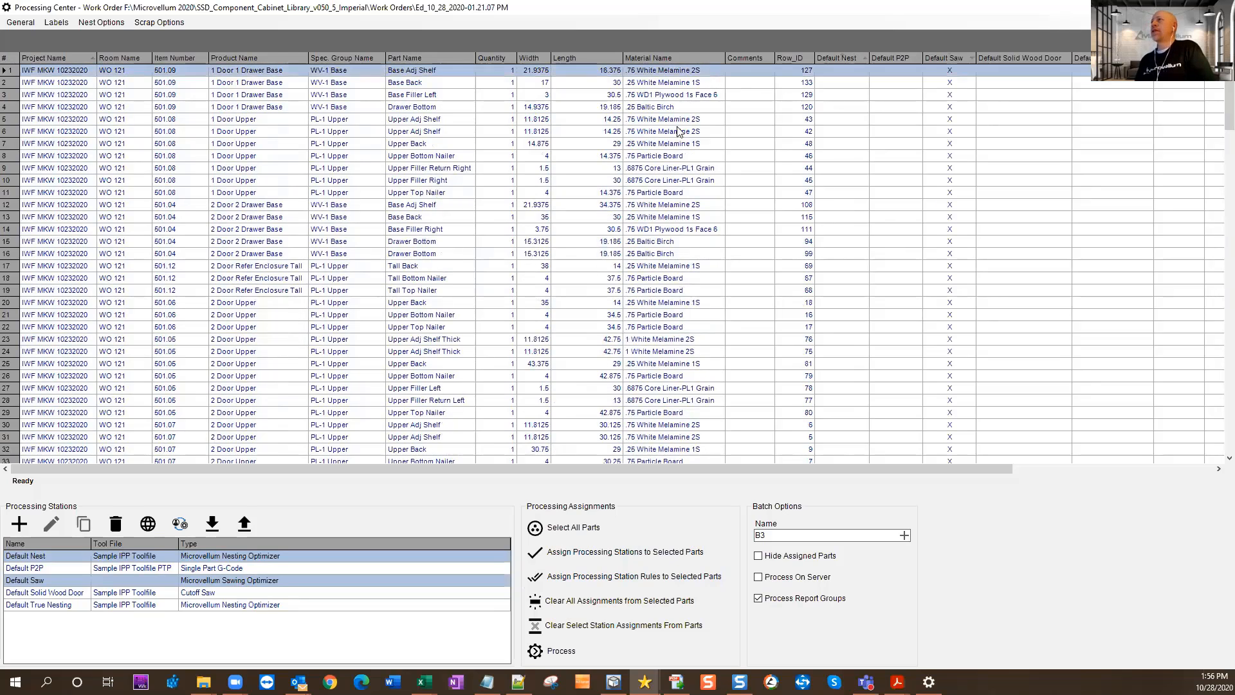
pyautogui.keyDown('shift'); pyautogui.click(421, 278); pyautogui.keyUp('shift')
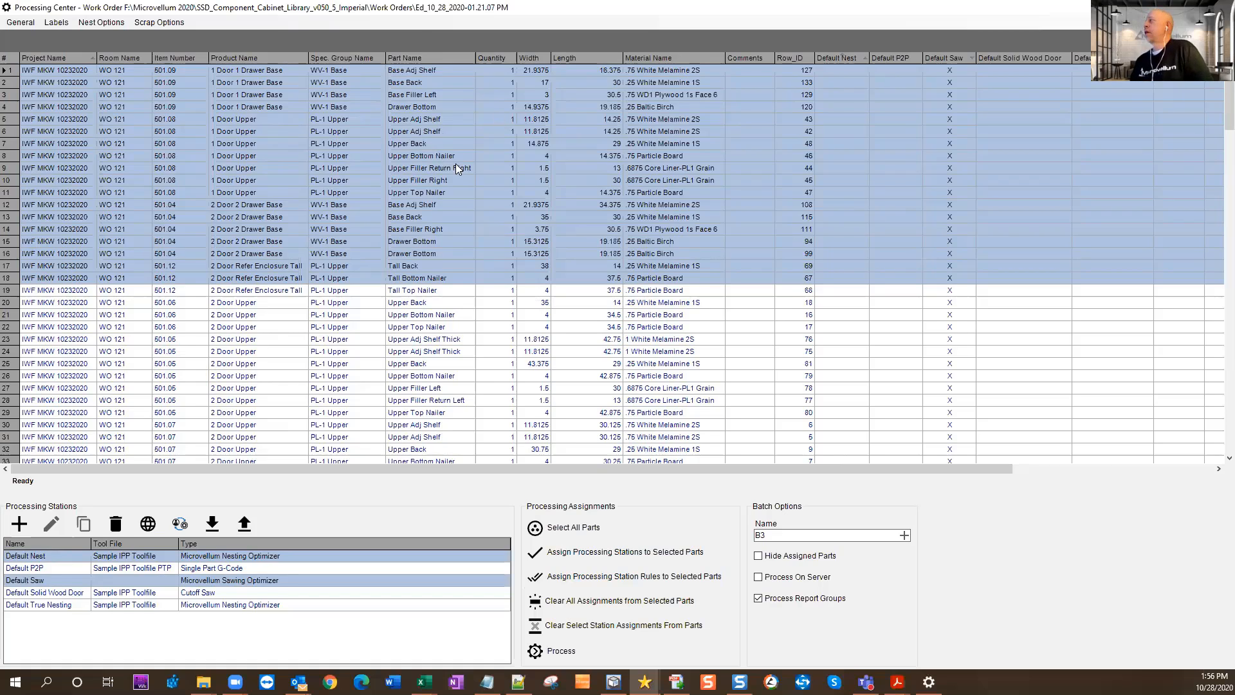
pyautogui.scroll(-17, 510, 233)
pyautogui.scroll(-12, 511, 232)
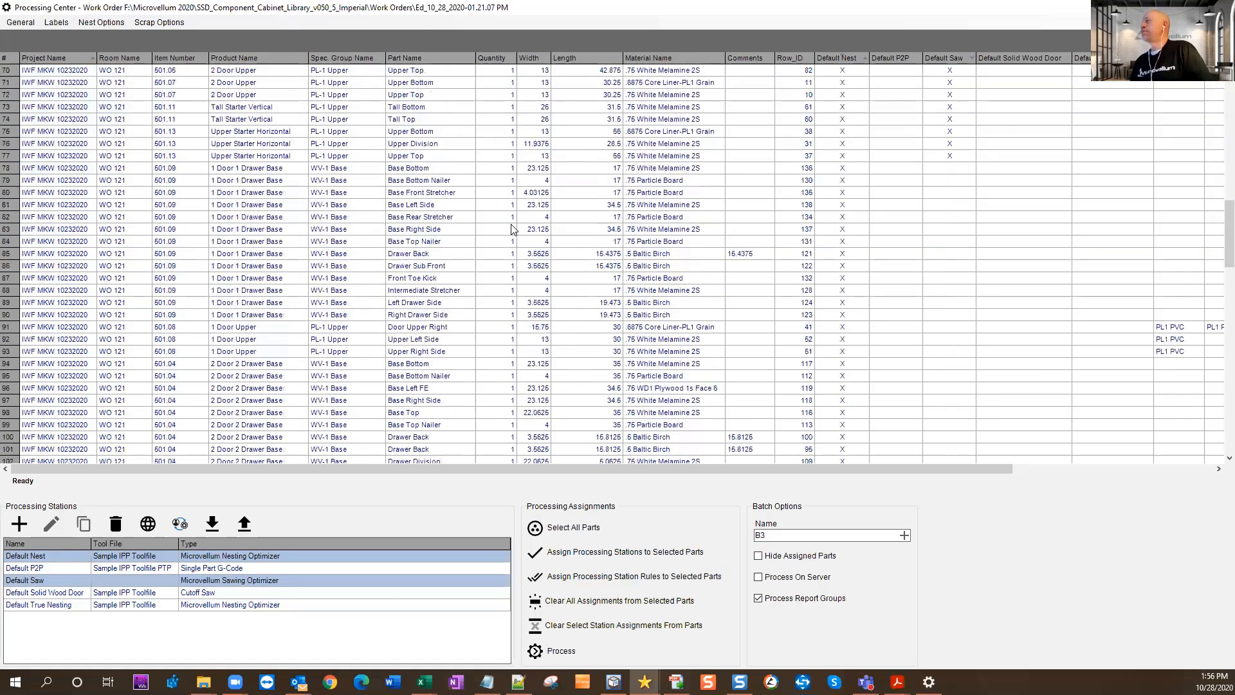
# Clear the Default Nest station assignment from the 2 Door Upper parts in rows 117 to 121.
pyautogui.click(407, 279)
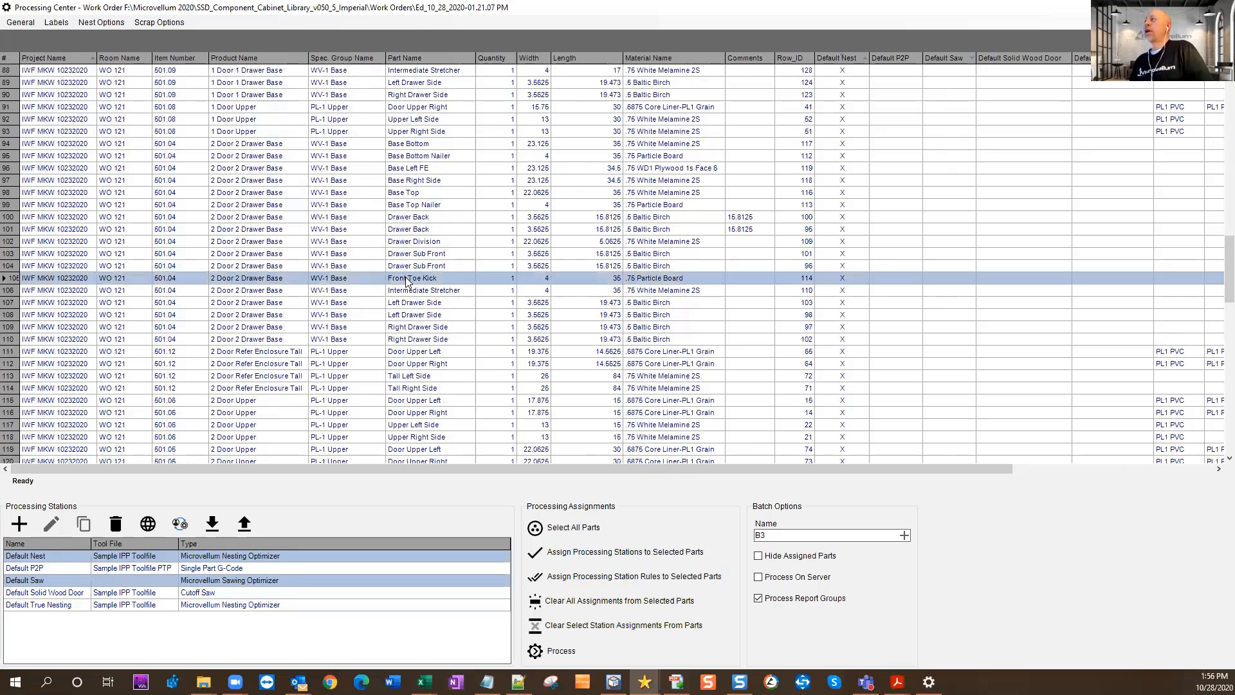
pyautogui.scroll(-3, 407, 281)
pyautogui.click(412, 316)
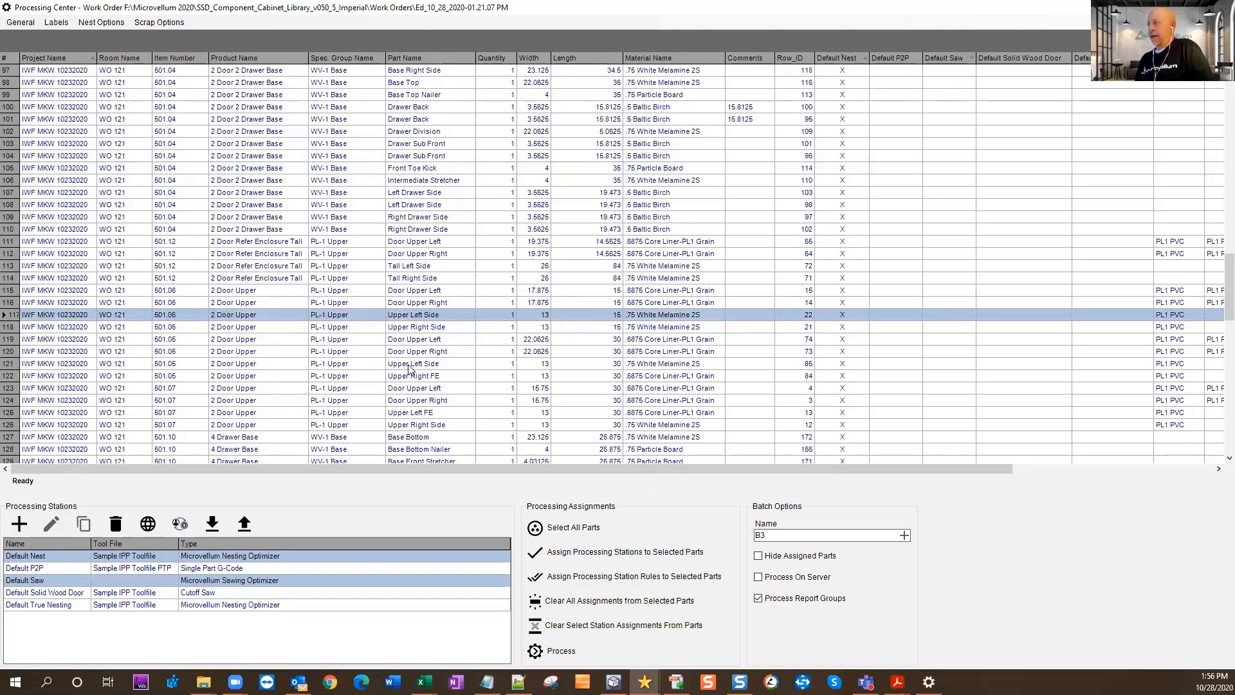
pyautogui.keyDown('shift'); pyautogui.click(438, 364); pyautogui.keyUp('shift')
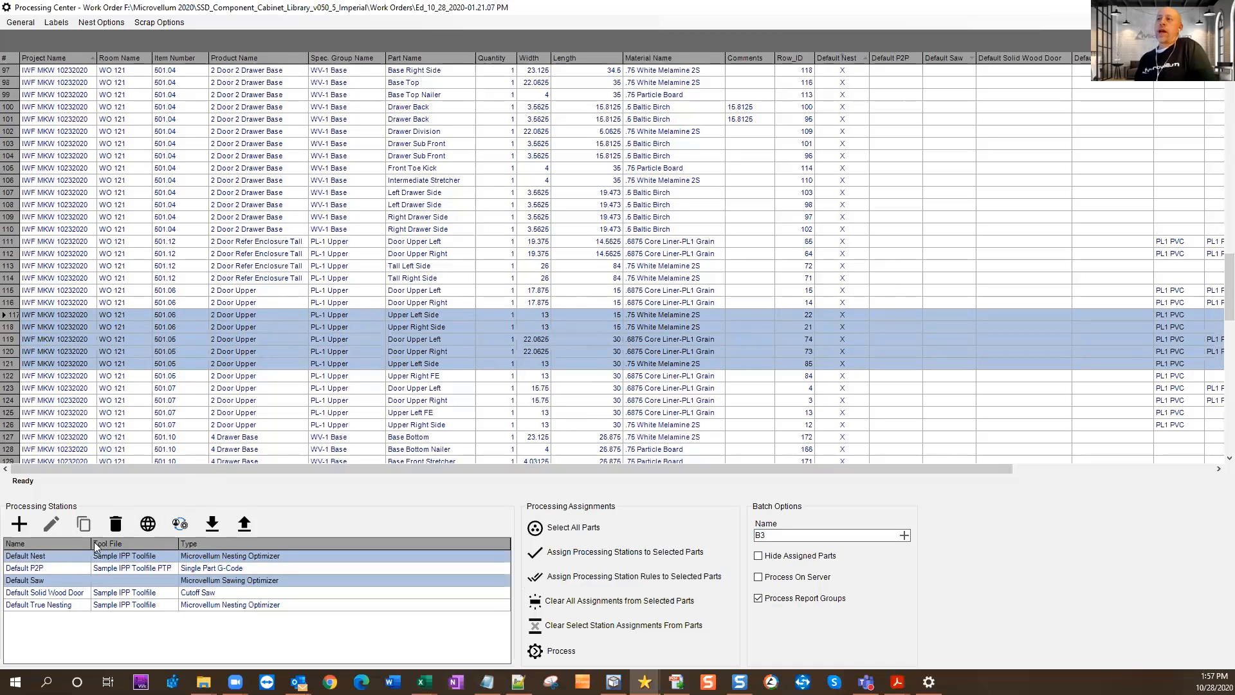
pyautogui.click(106, 560)
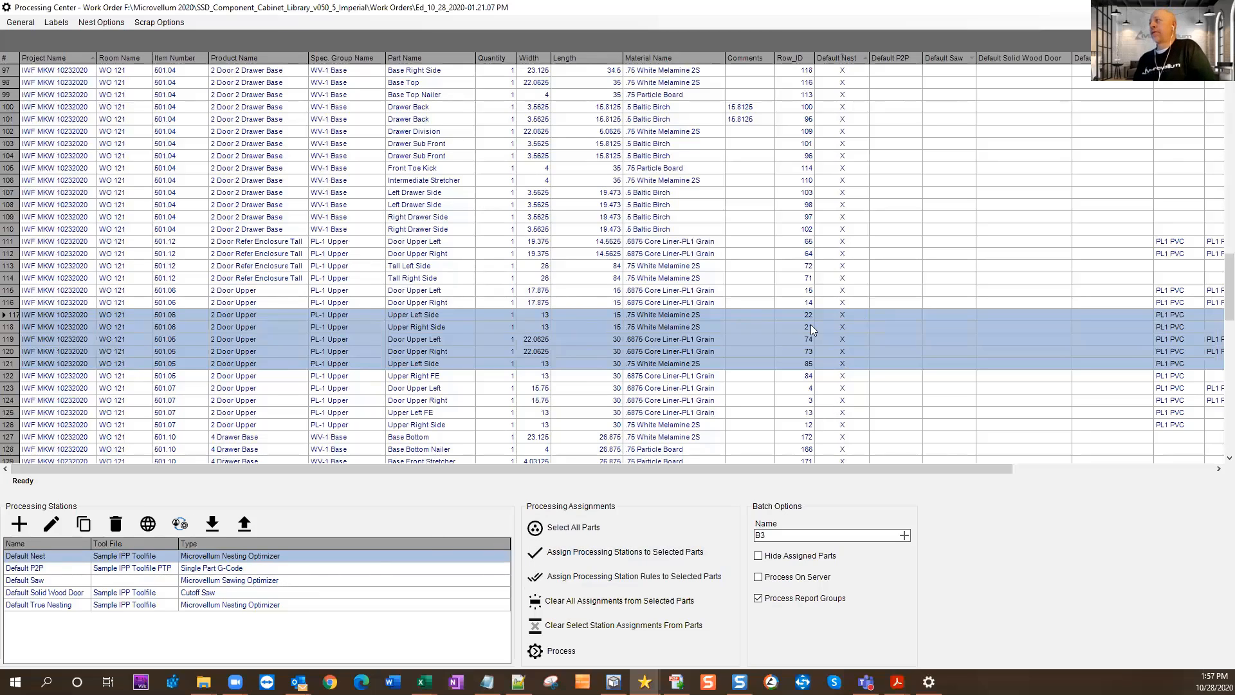
pyautogui.click(565, 627)
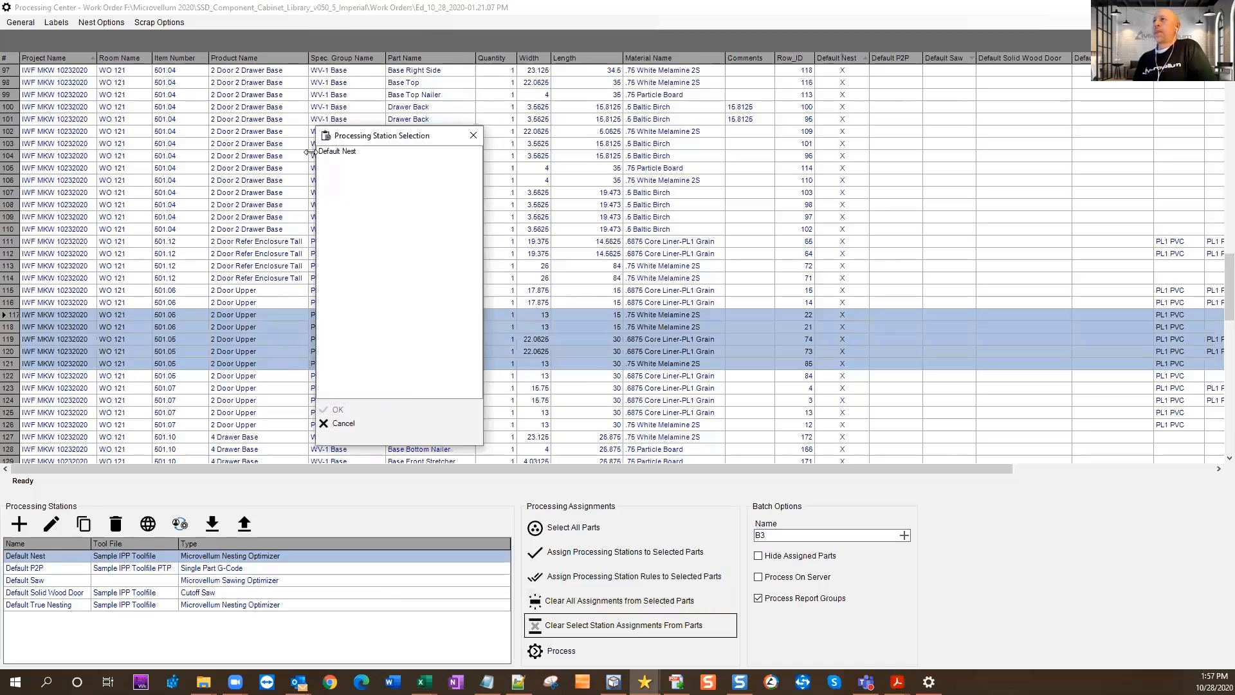
pyautogui.click(326, 152)
pyautogui.click(366, 409)
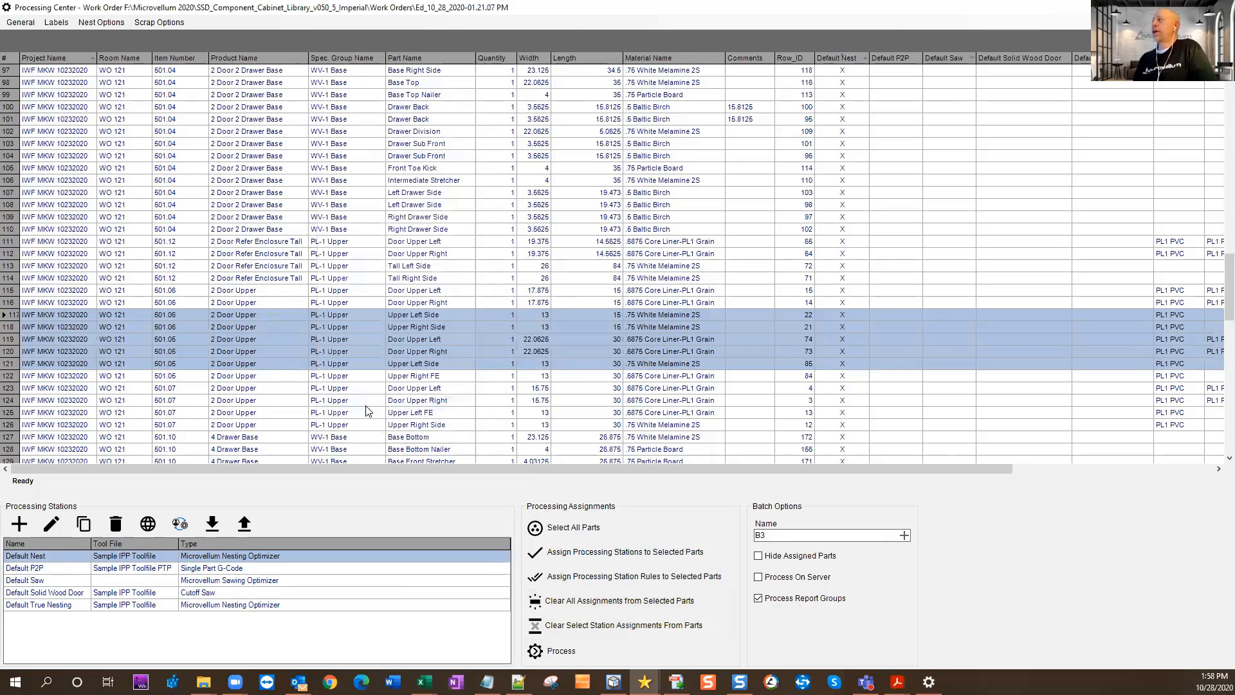
# Assign the Default P2P and Default Saw stations to the parts in rows 117 to 121.
pyautogui.click(68, 569)
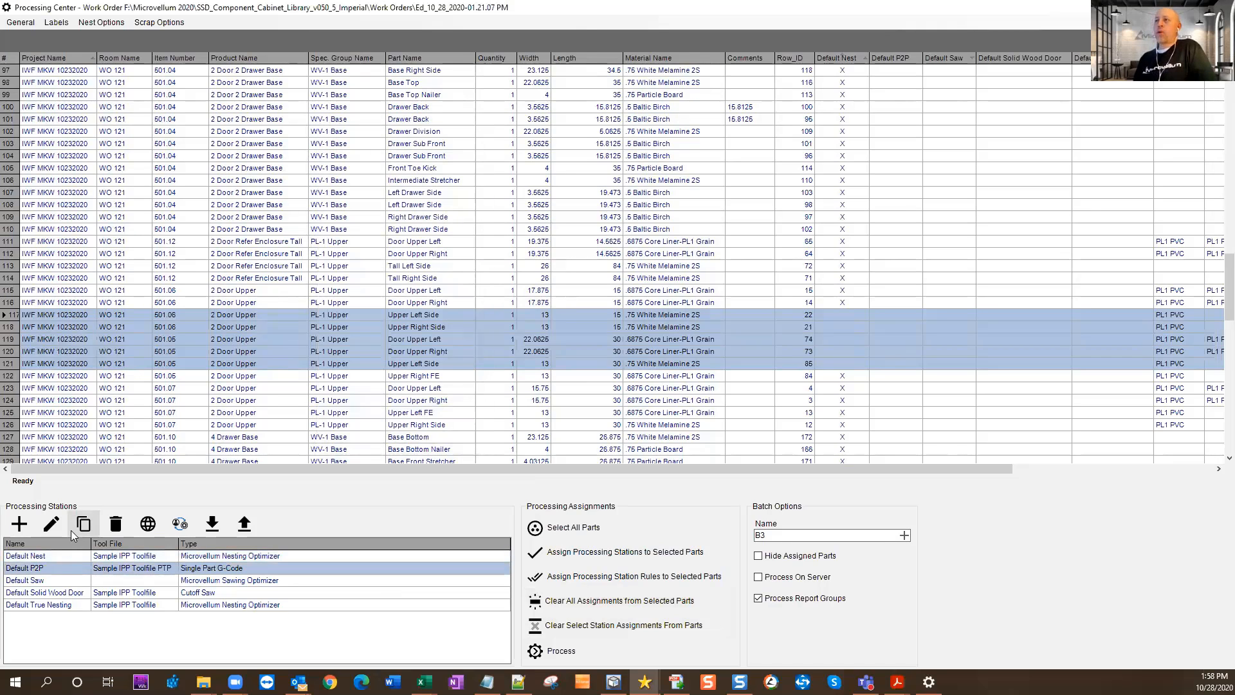
pyautogui.keyDown('ctrl'); pyautogui.click(30, 580); pyautogui.keyUp('ctrl')
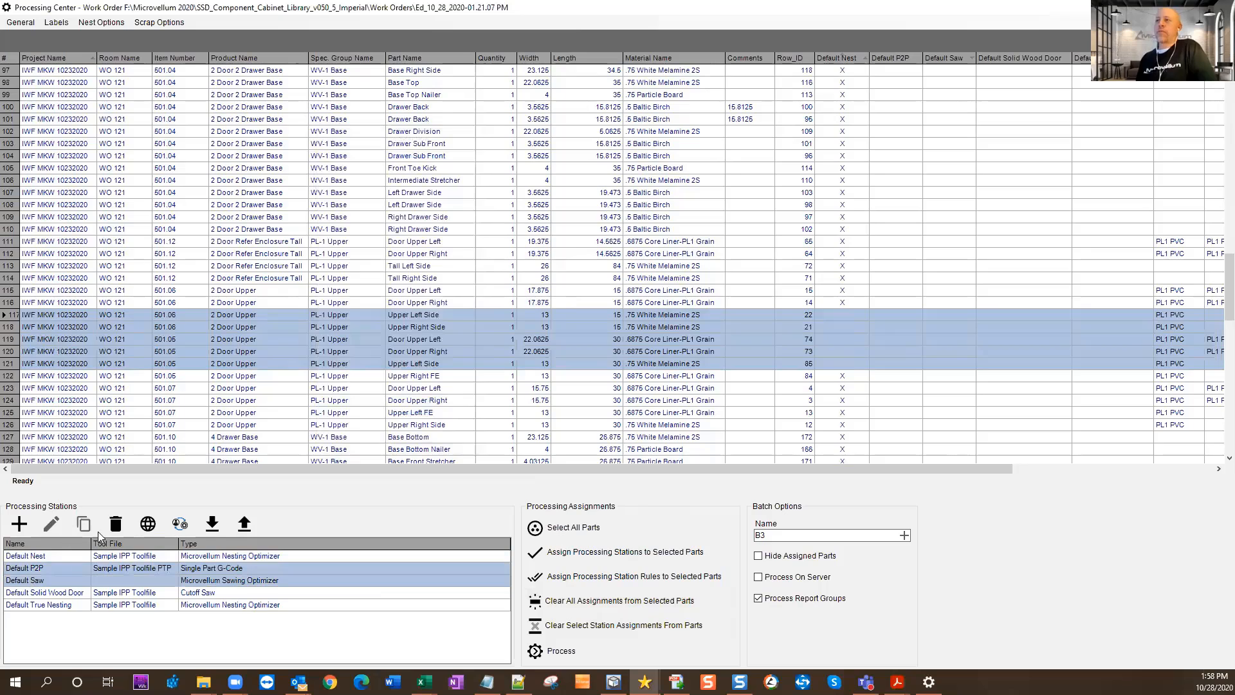
pyautogui.click(577, 555)
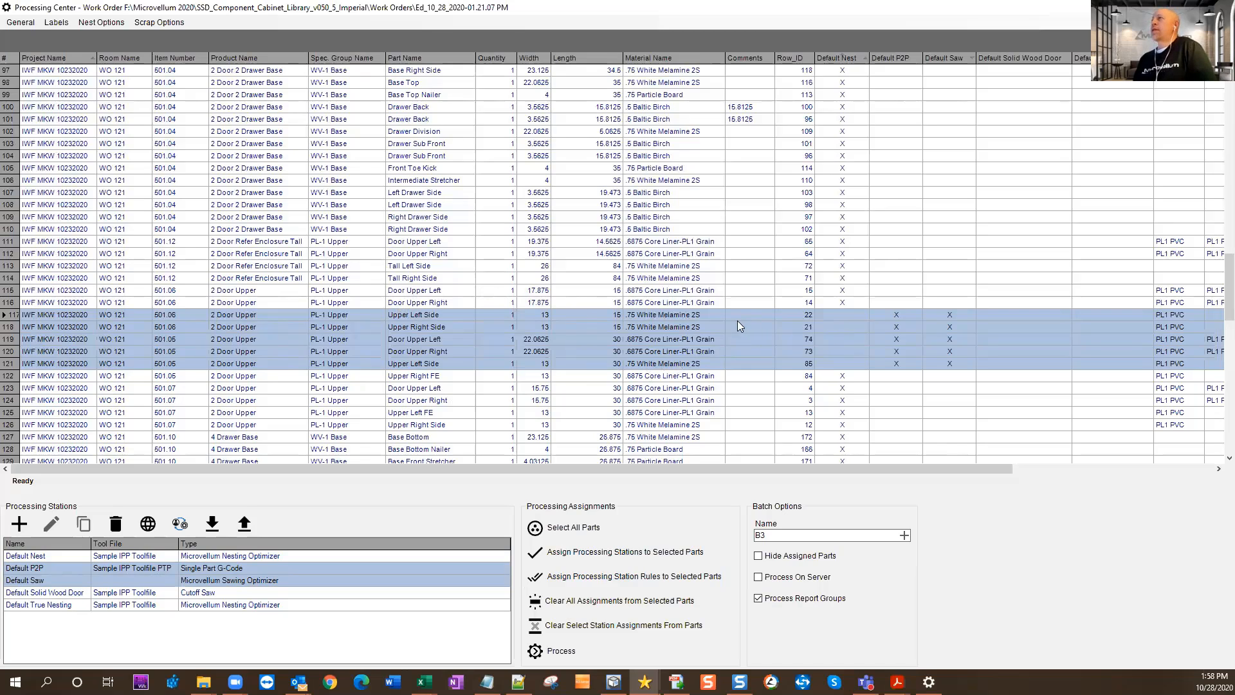
# Open the nest drawing Composite.DWG from the Default Nest folder of batch B1.
pyautogui.click(101, 22)
pyautogui.click(103, 40)
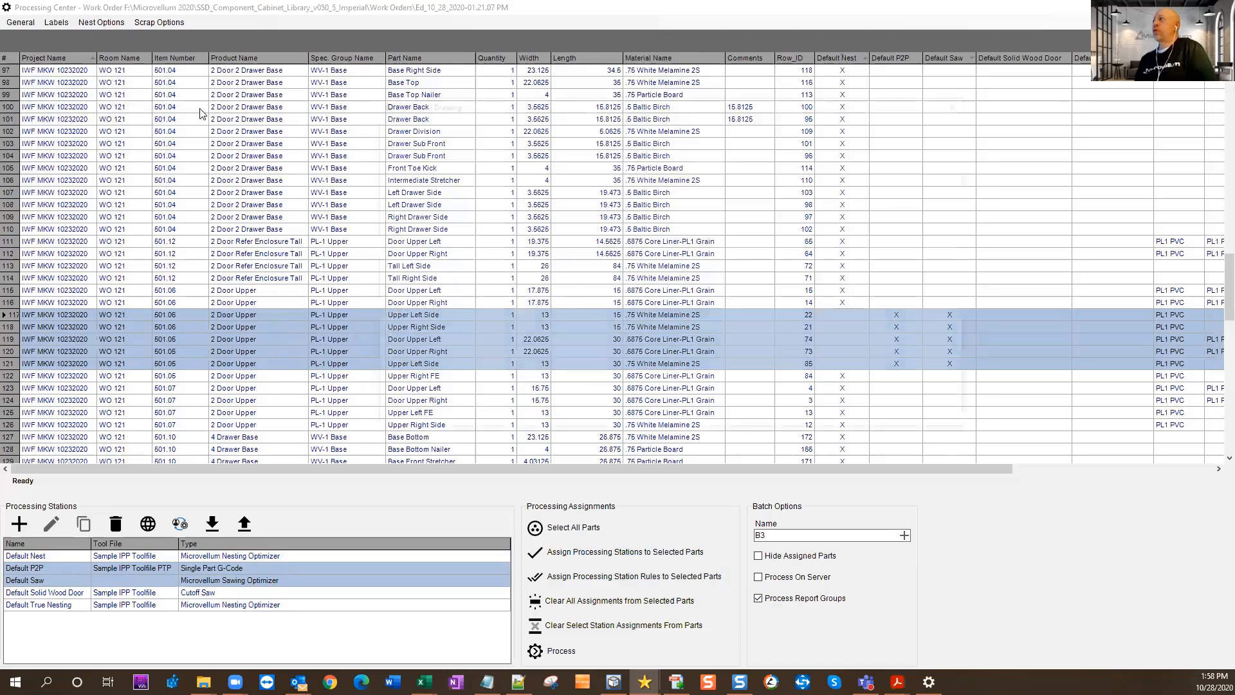
pyautogui.click(578, 187)
pyautogui.doubleClick(578, 186)
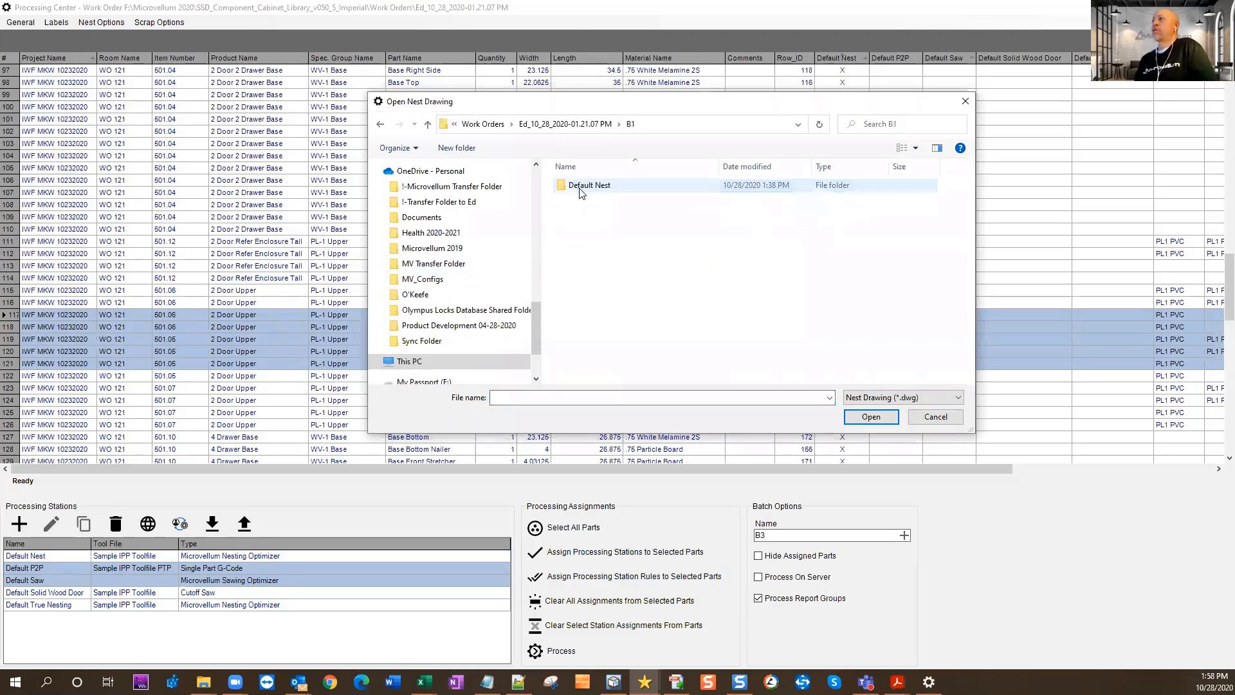
pyautogui.doubleClick(578, 187)
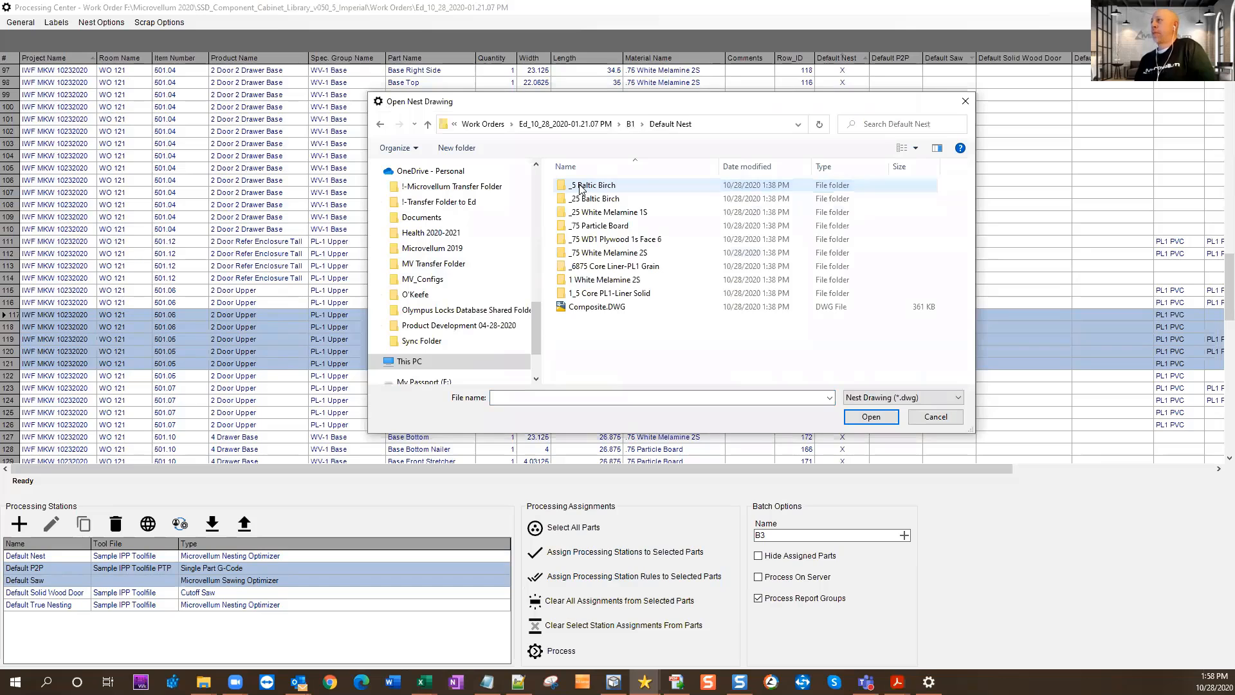
pyautogui.click(587, 306)
pyautogui.click(889, 415)
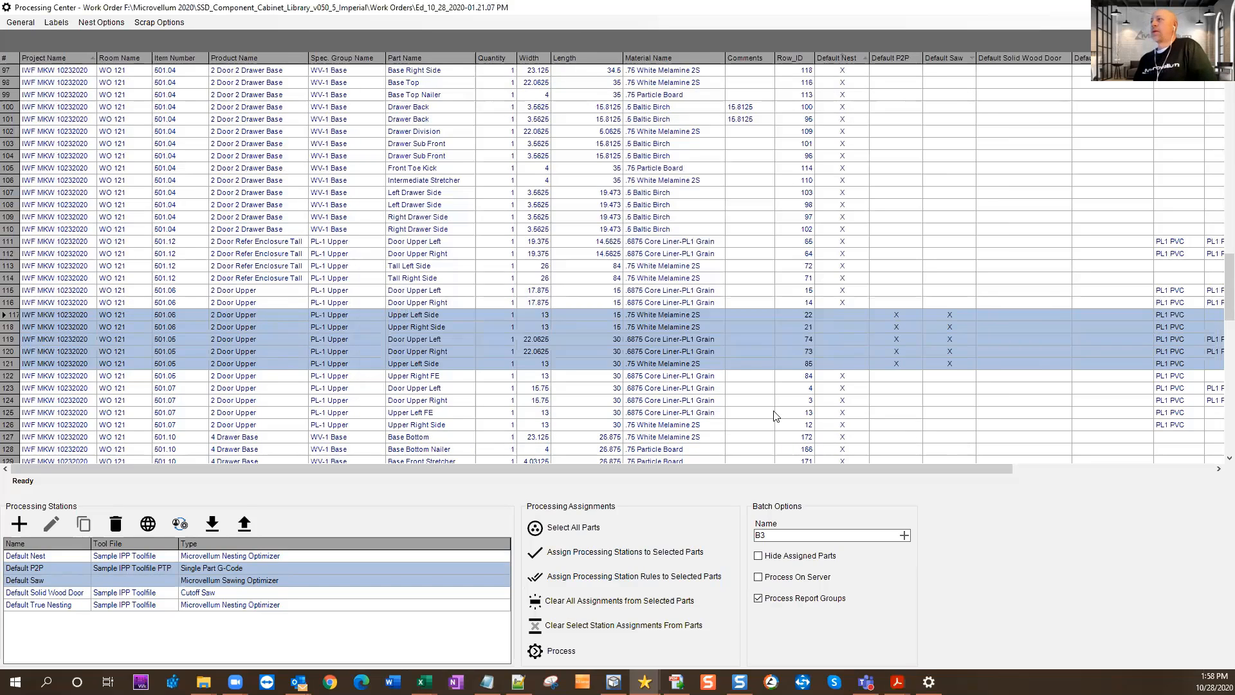
# Examine the panel numbers, materials, yields and part lists beneath the nested sheets in the composite drawing.
pyautogui.scroll(1, 665, 364)
pyautogui.moveTo(665, 363); pyautogui.dragTo(1064, 271, button='middle')
pyautogui.scroll(-3, 1048, 270)
pyautogui.scroll(1, 604, 305)
pyautogui.scroll(5, 590, 313)
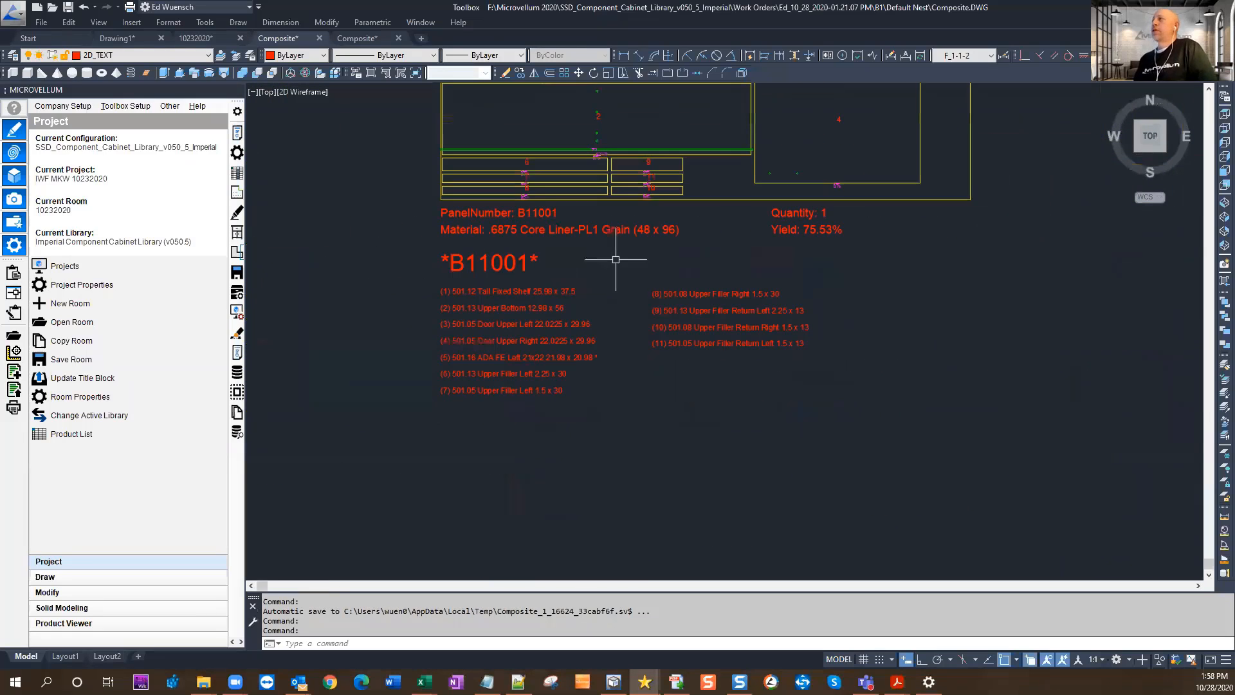
pyautogui.scroll(3, 495, 220)
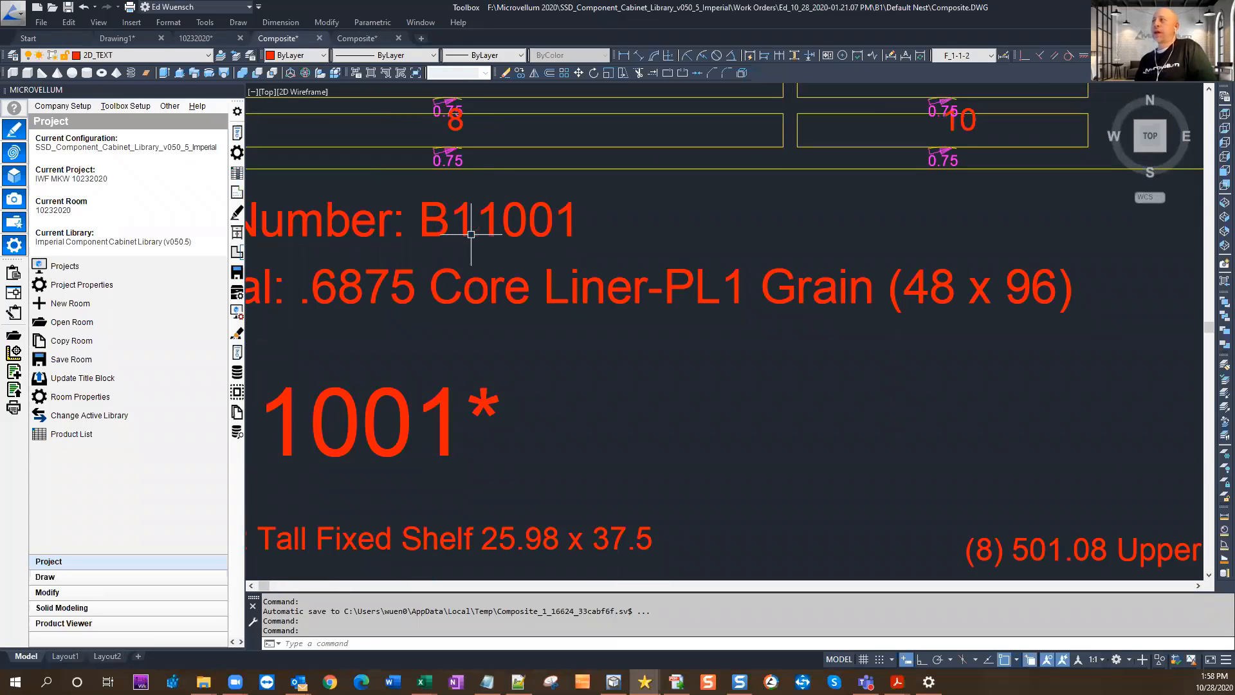
pyautogui.scroll(-6, 471, 238)
pyautogui.scroll(6, 684, 260)
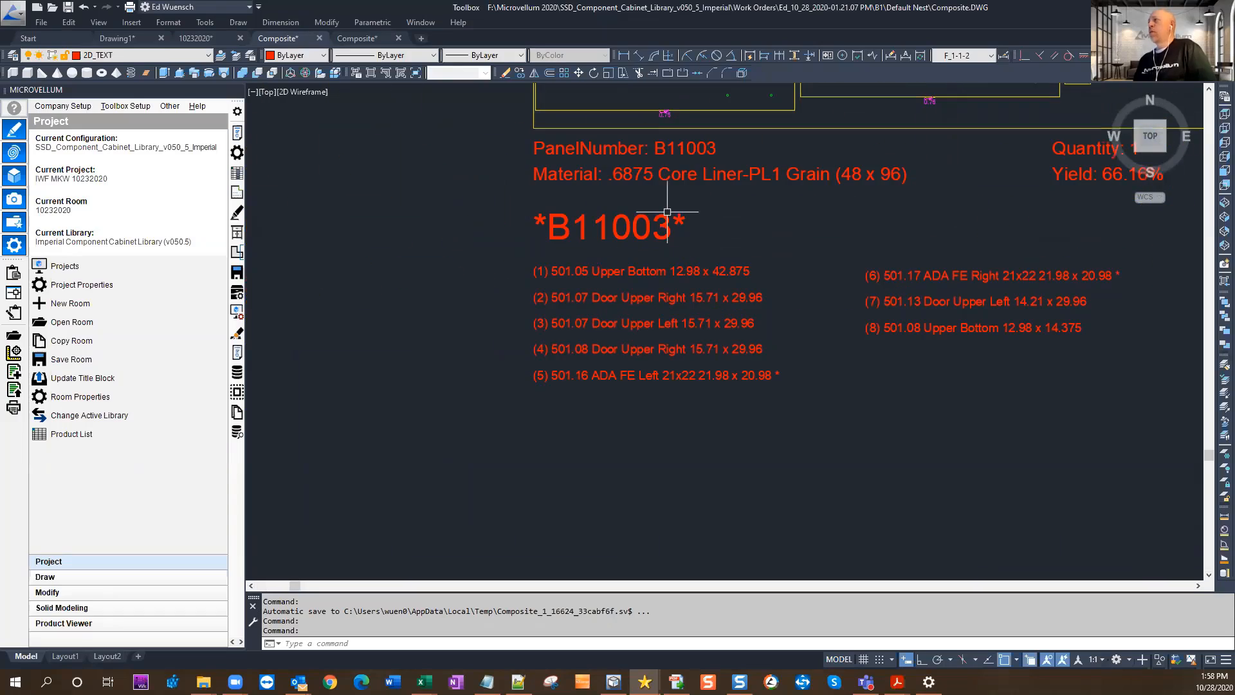
pyautogui.scroll(1, 641, 270)
pyautogui.scroll(-7, 708, 251)
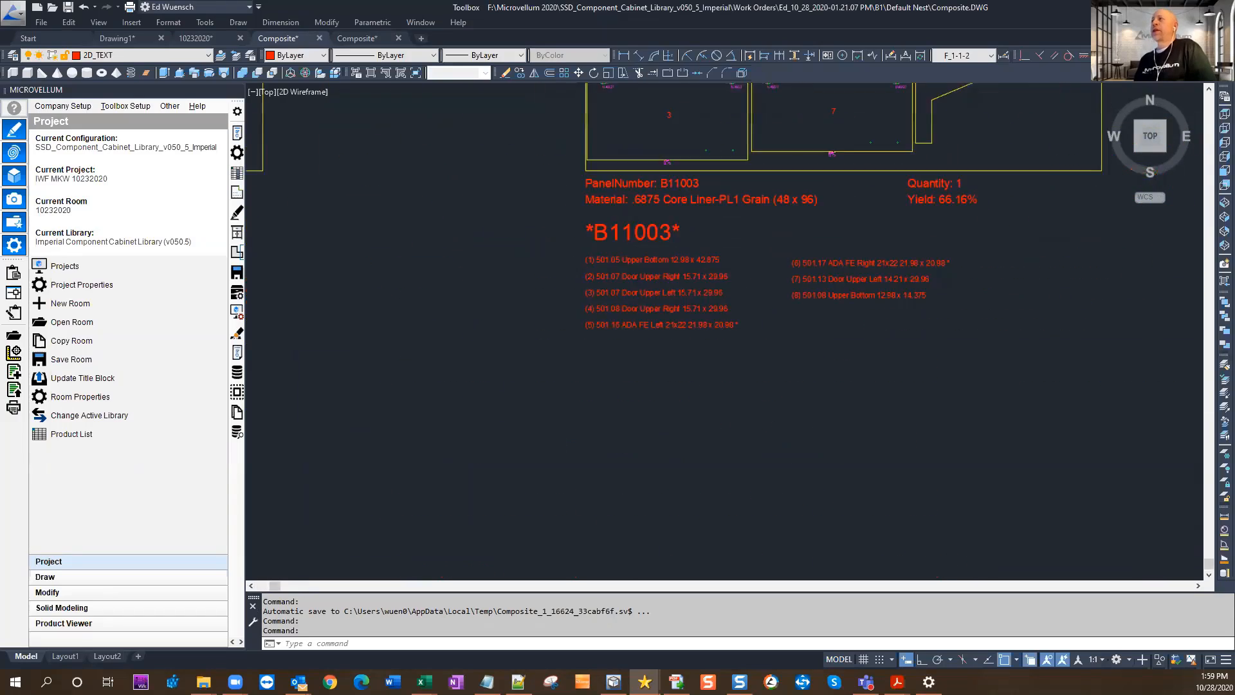